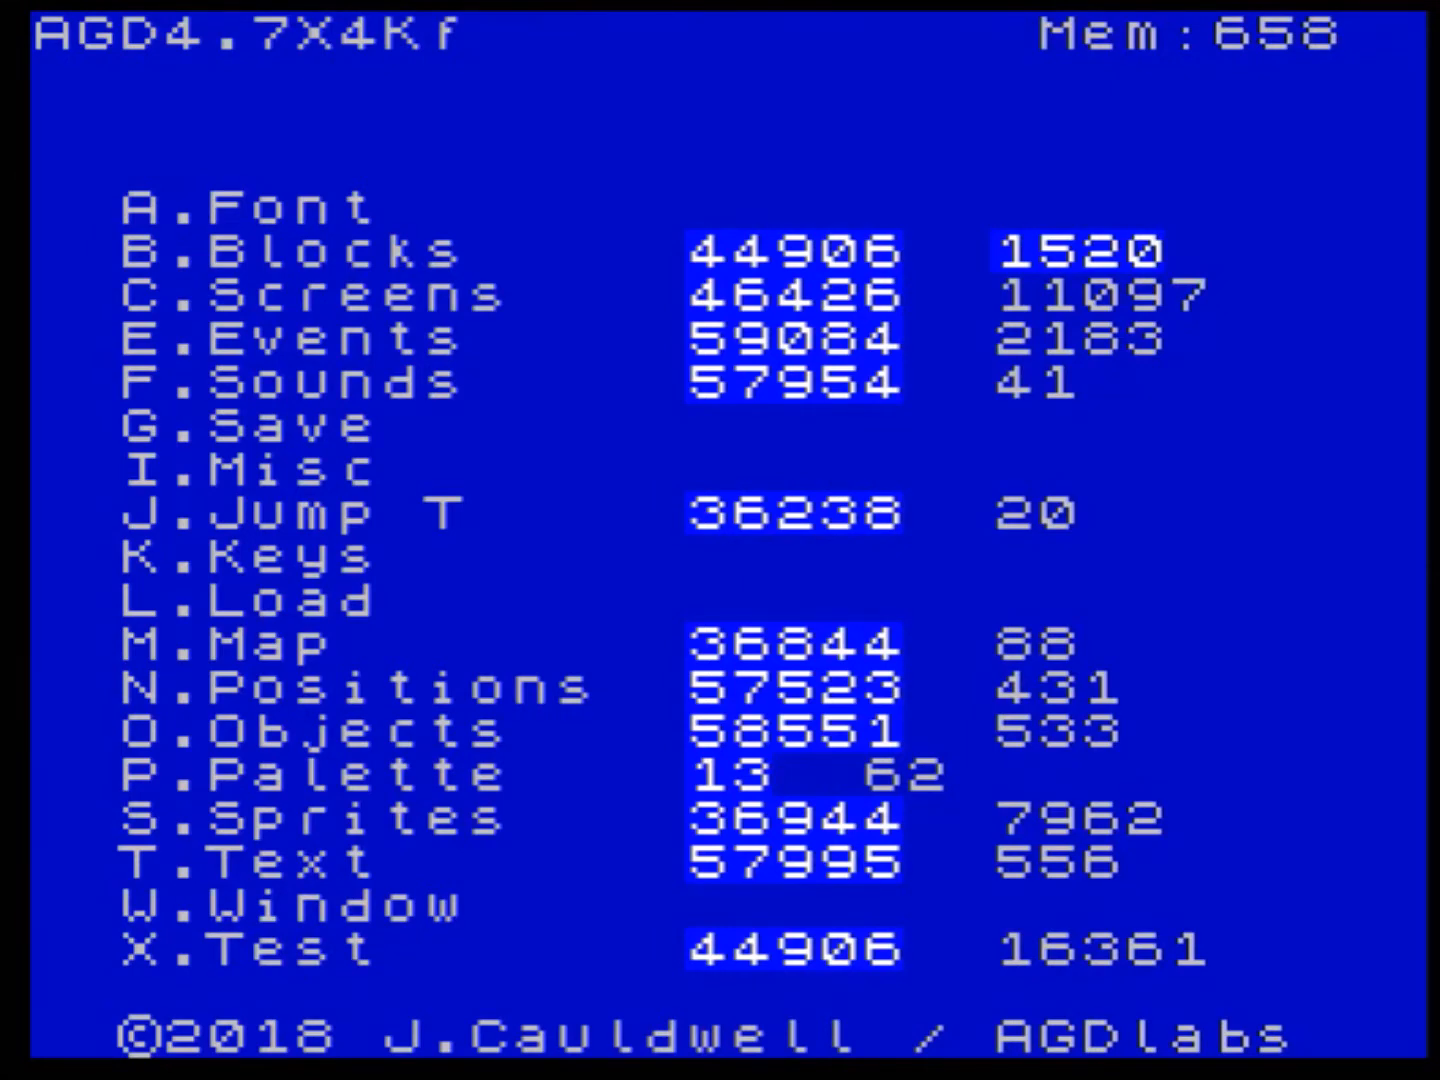
- Open the sprite editor and browse the existing game's sprite images forwards and backwards
key("s")
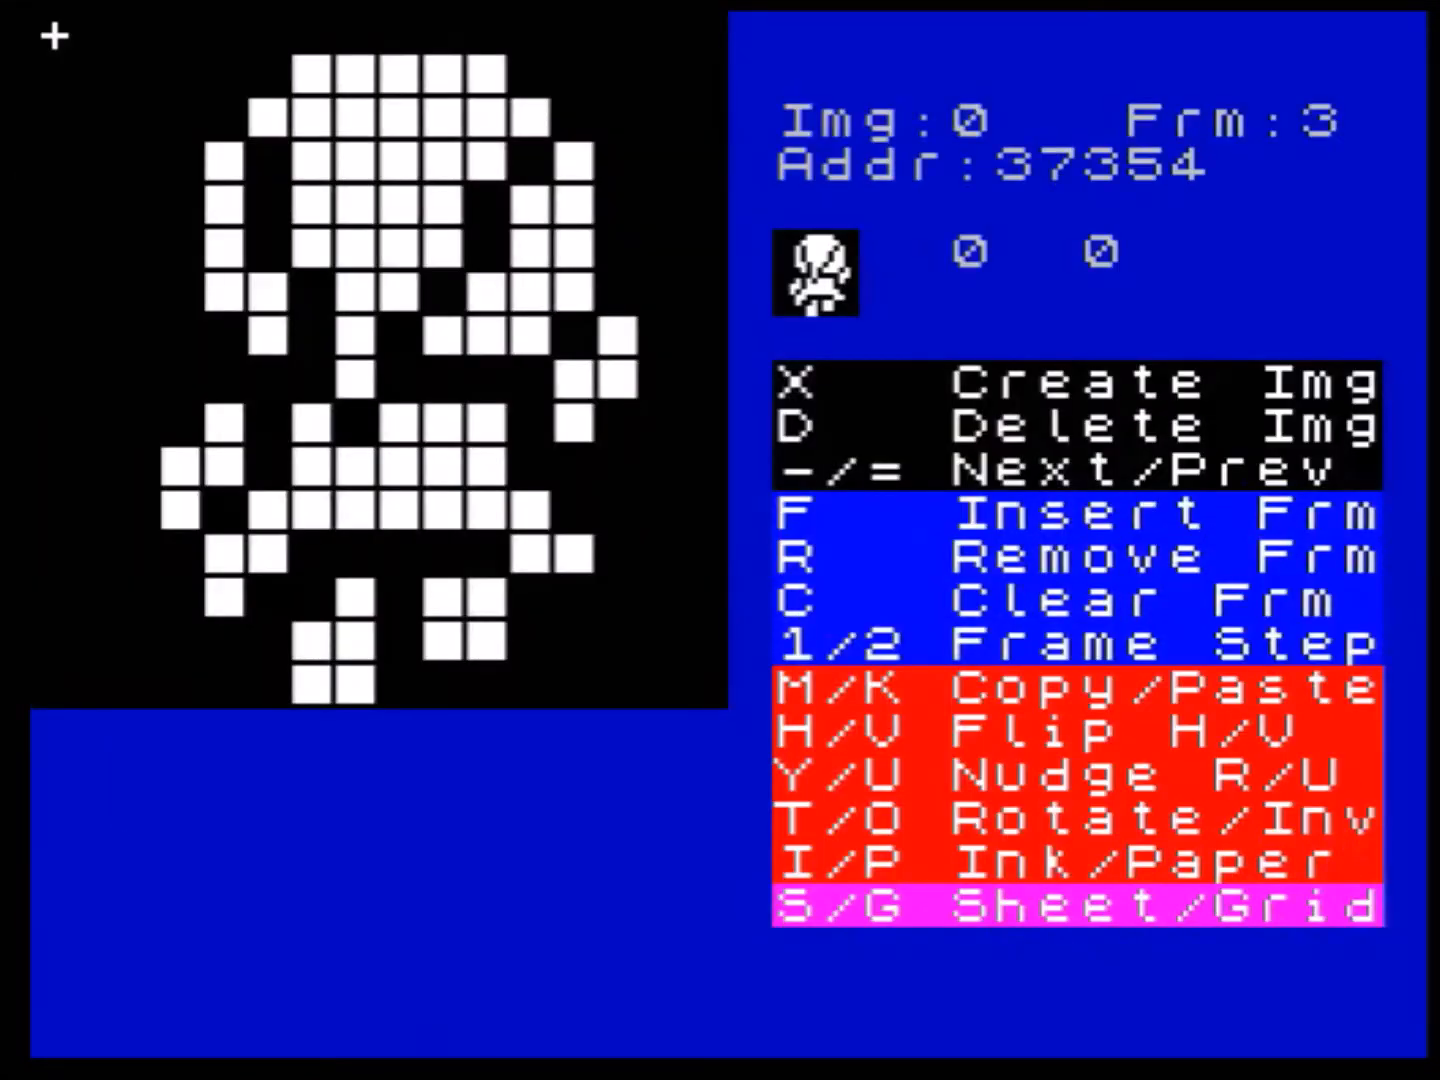
key("equal")
key("equal")
key("minus")
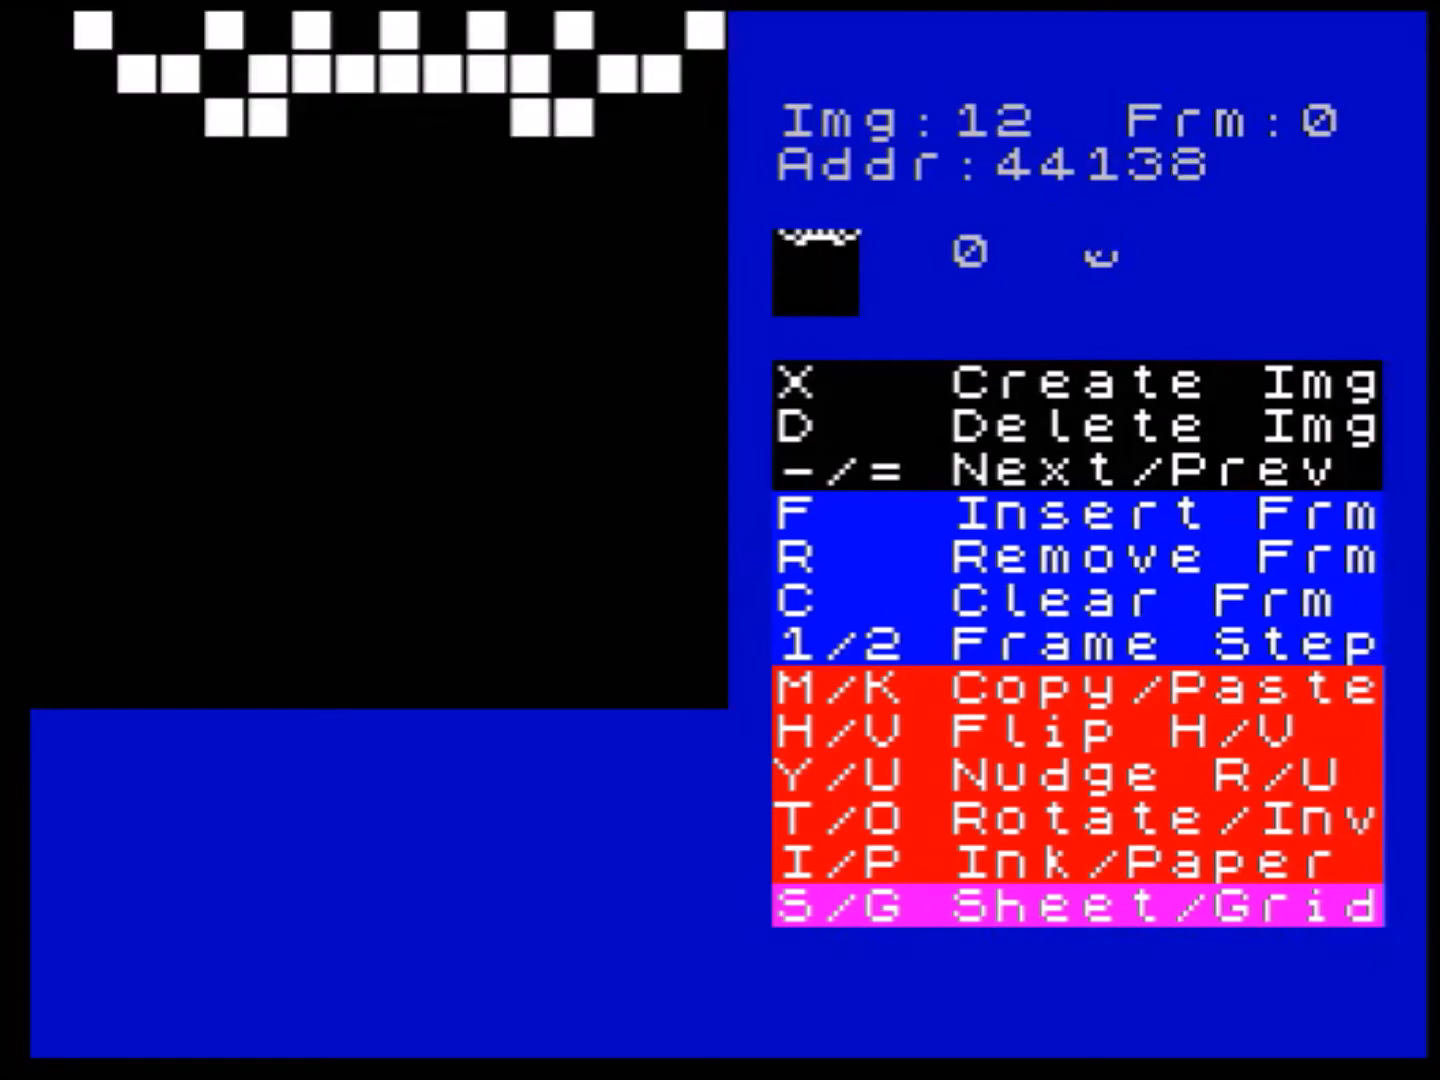
key("minus")
key("1")
key("minus")
key("minus")
key("minus")
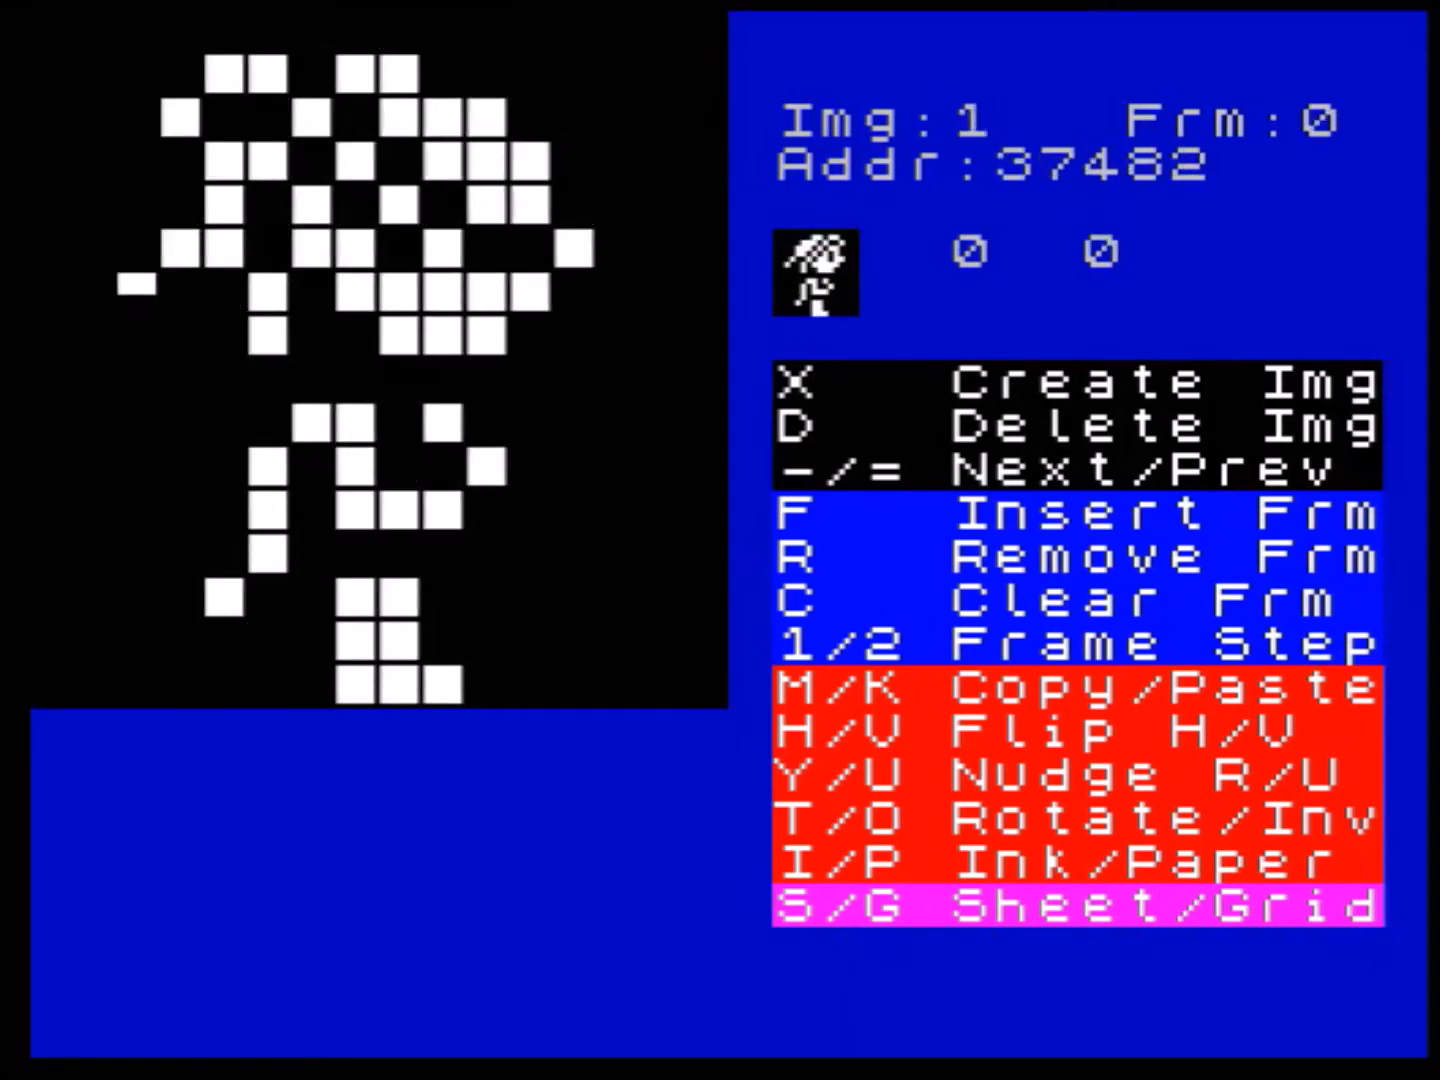
key("minus")
key("minus")
key("minus")
key("minus")
key("minus")
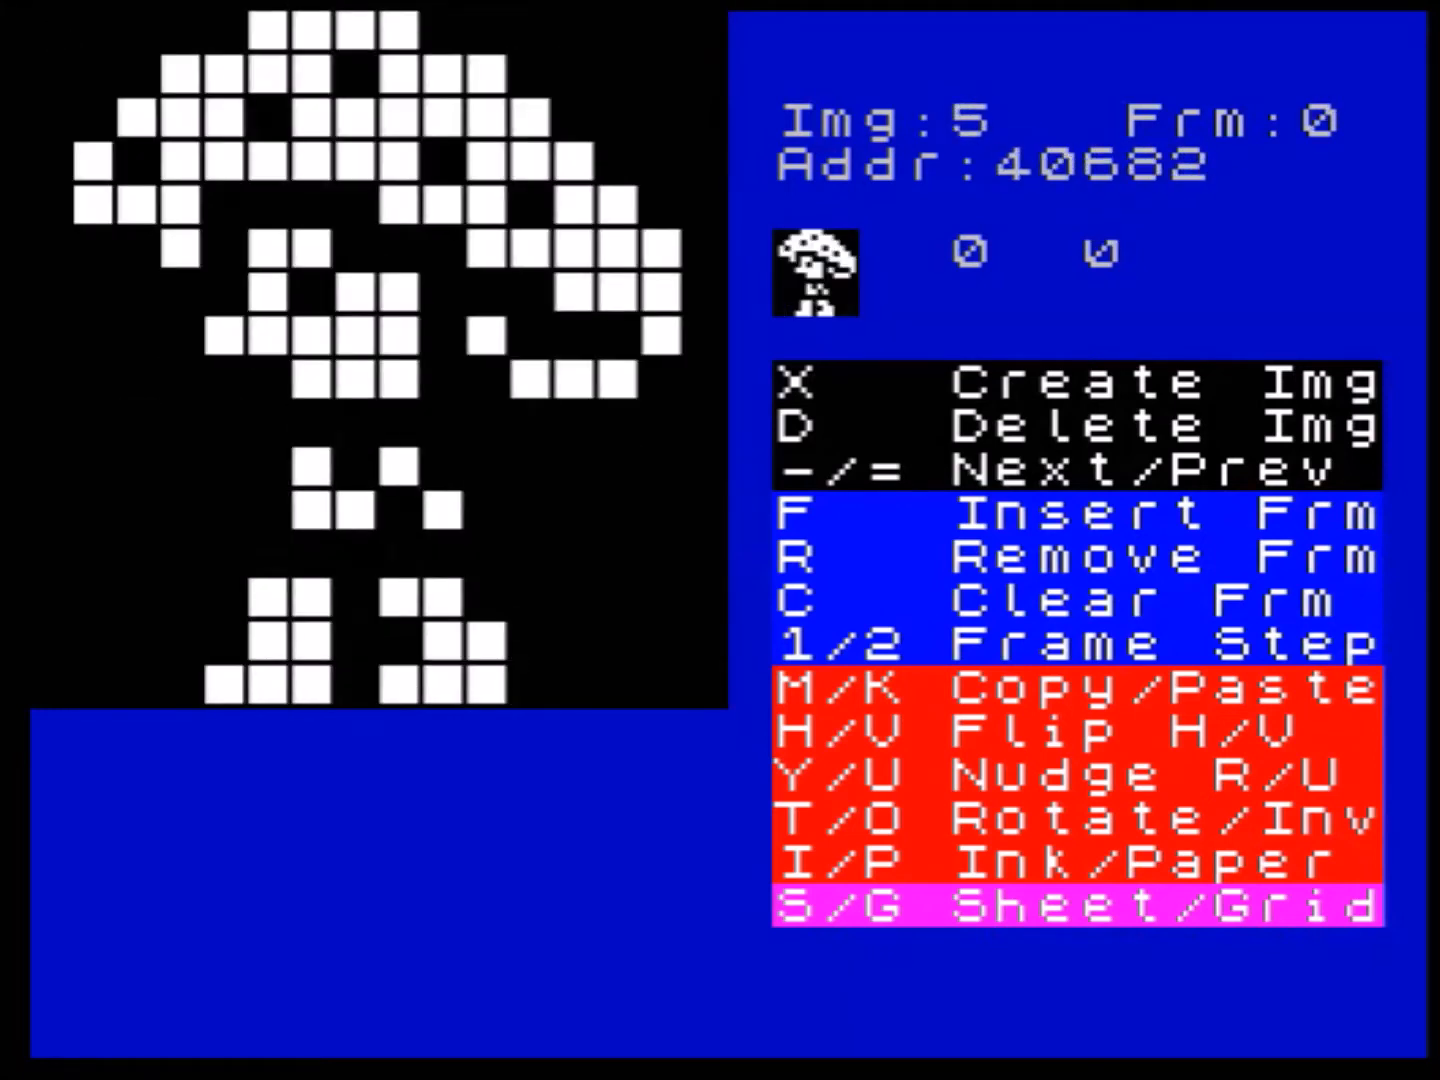
key("equal")
key("equal")
key("equal")
key("equal")
key("equal")
key("equal")
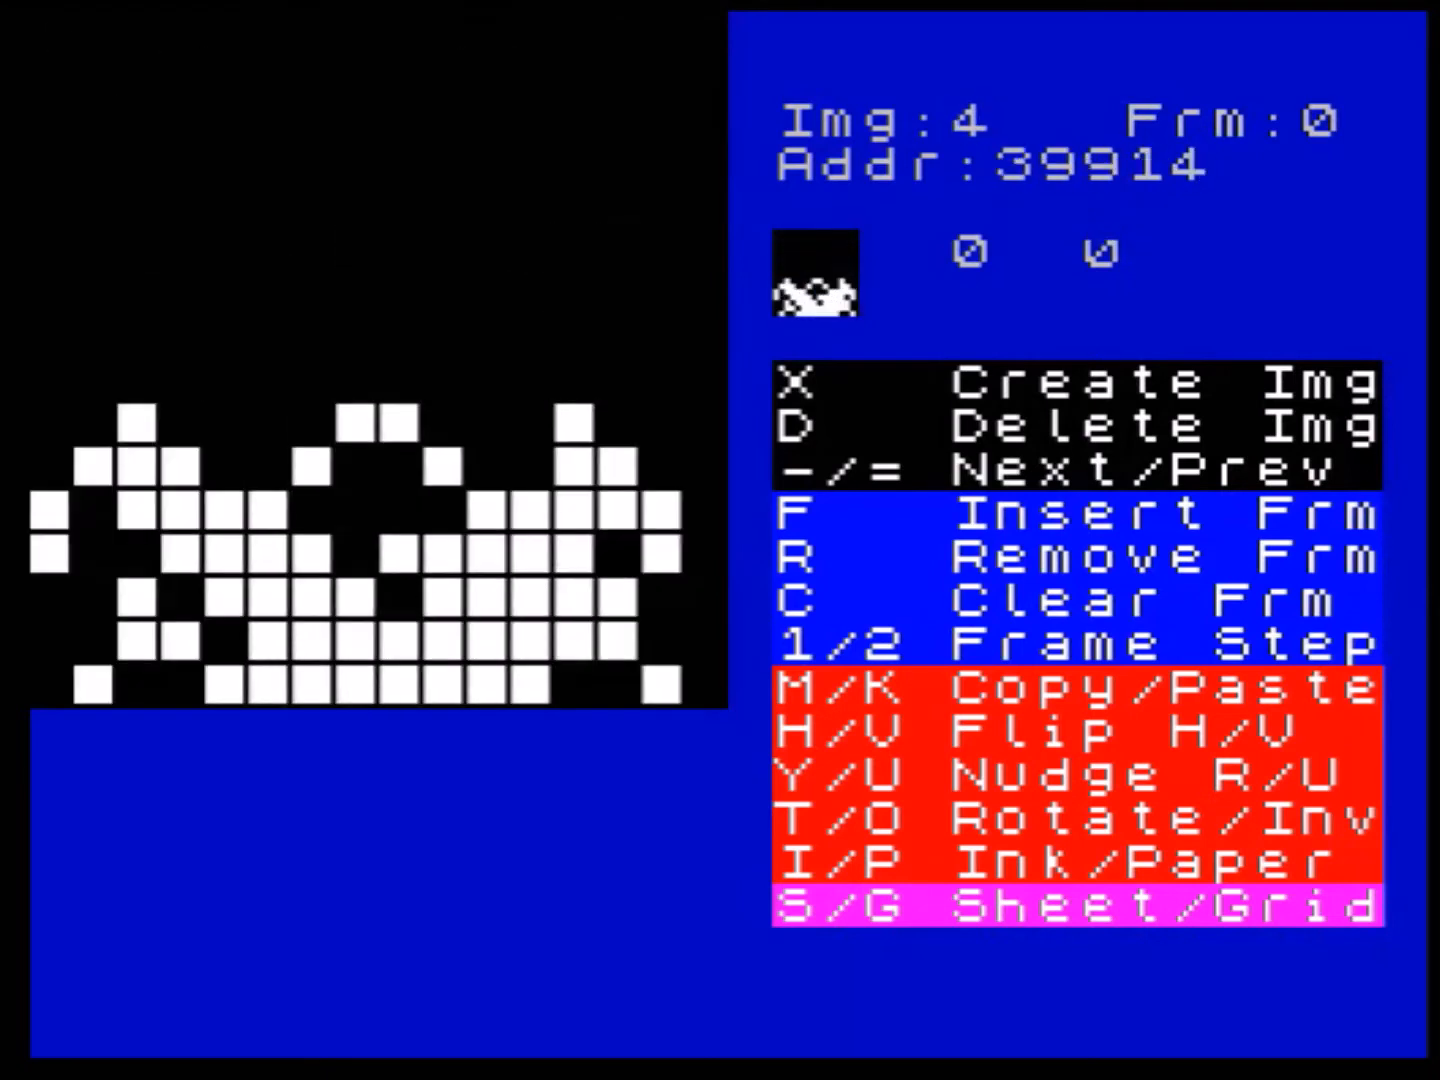
key("equal")
key("equal")
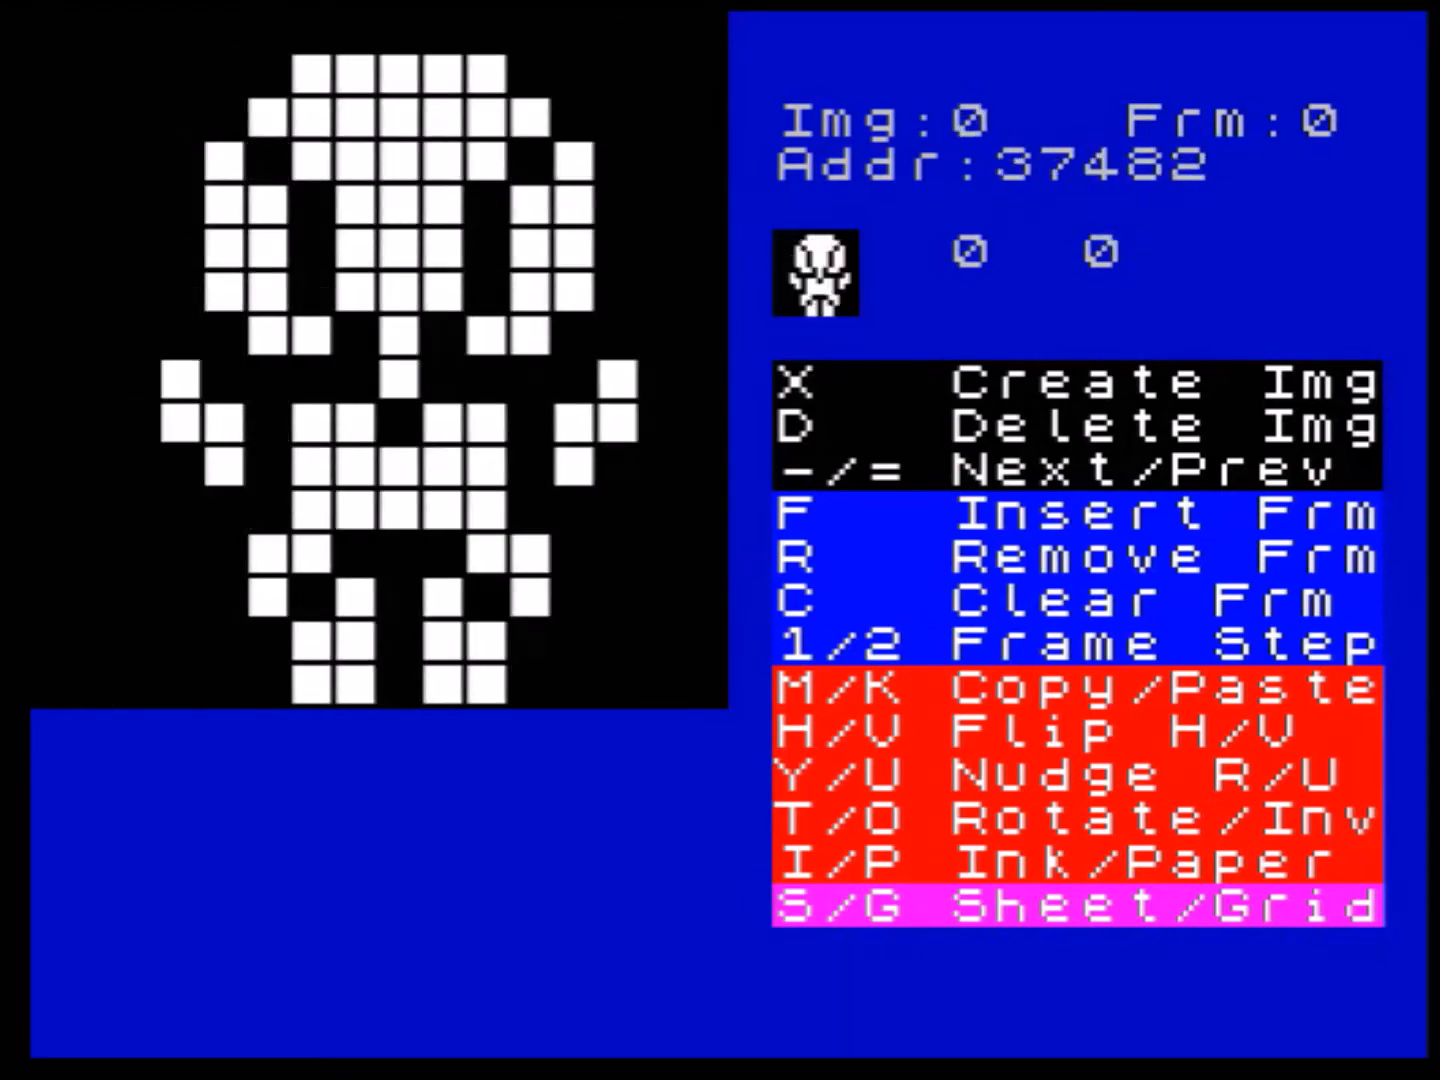
- Save frame 0 of sprite image 1 as binary data to nix1.bin in the sprites folder, with start 37482 and length 32
key("minus")
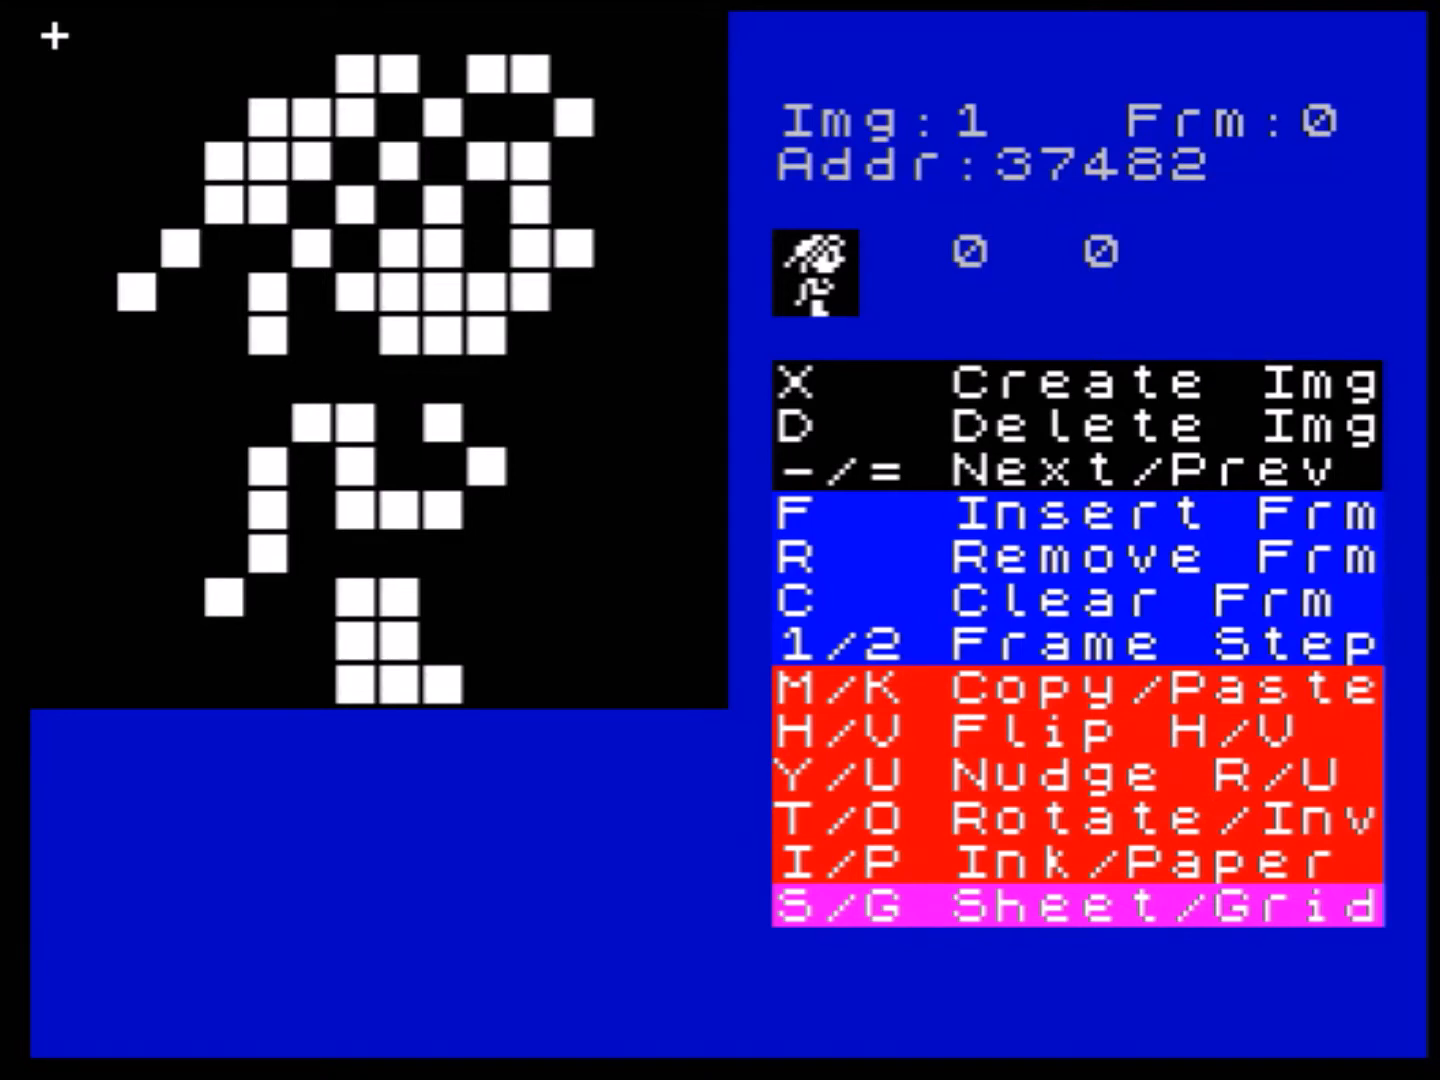
left_click(2, 2)
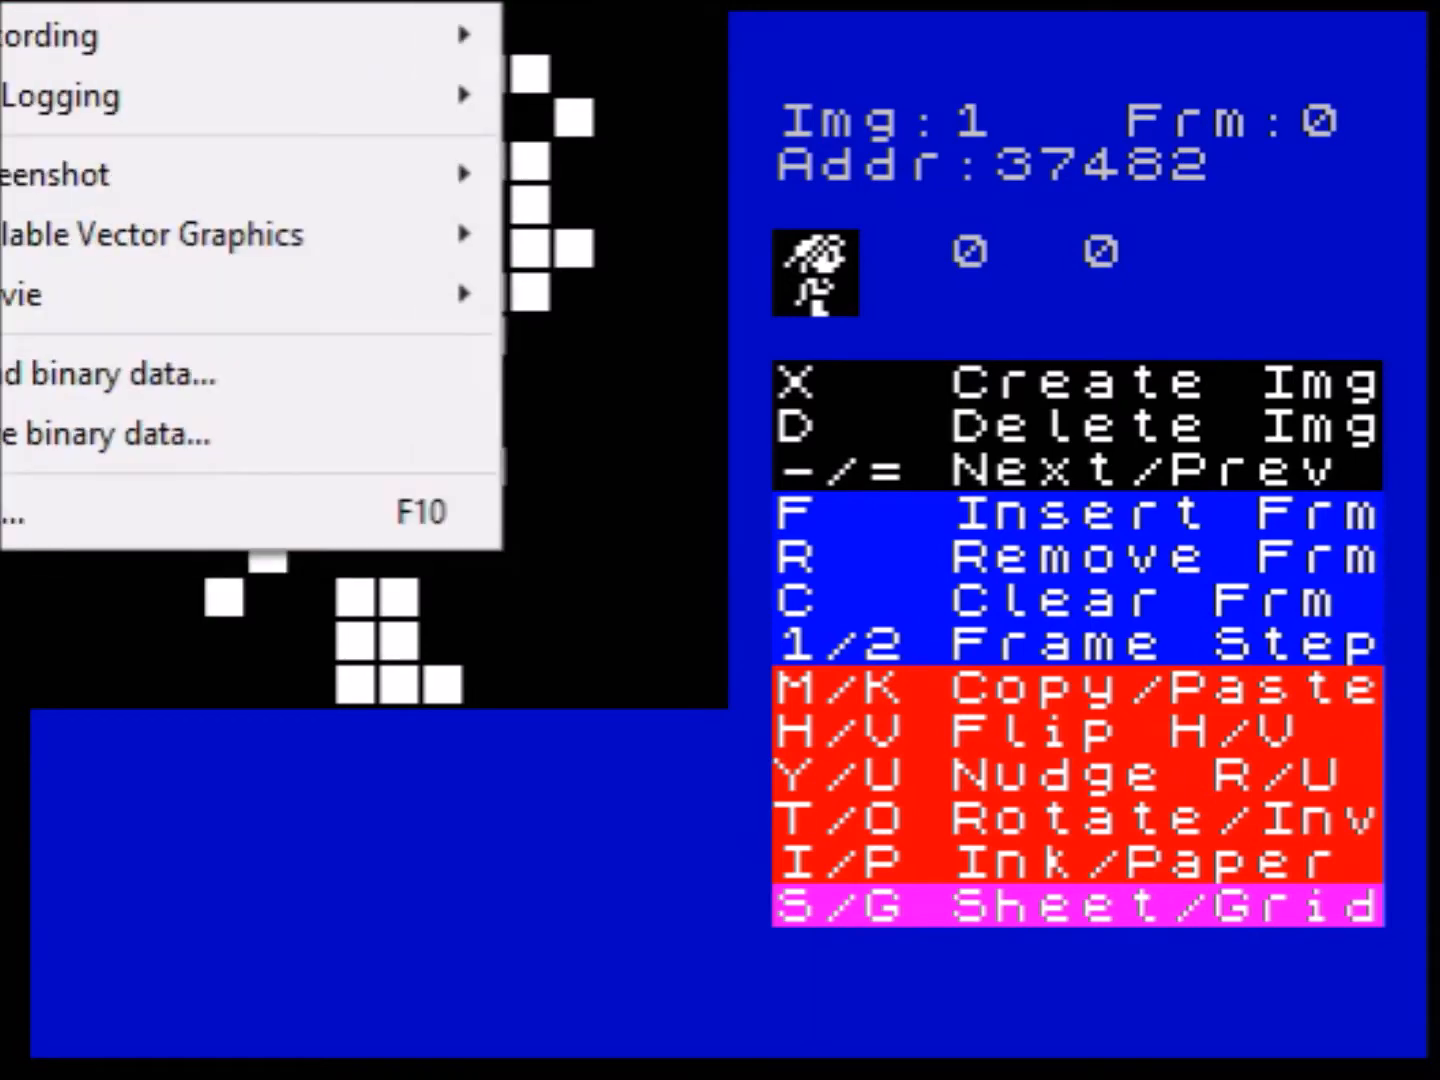
left_click(163, 432)
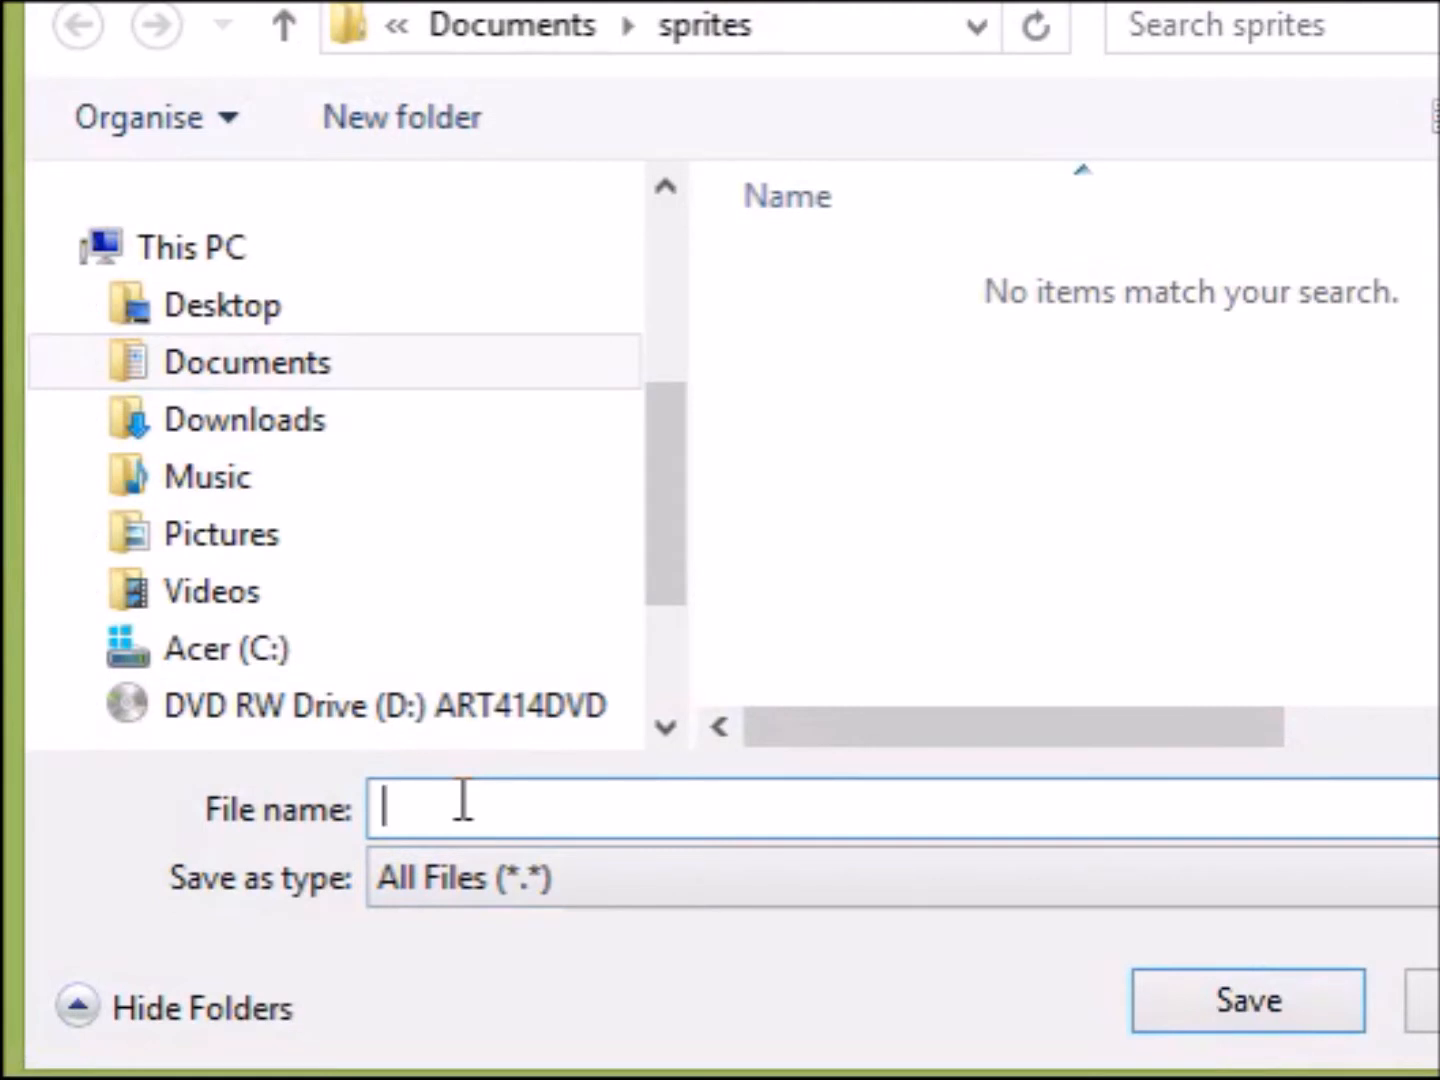
type("nix1.bin")
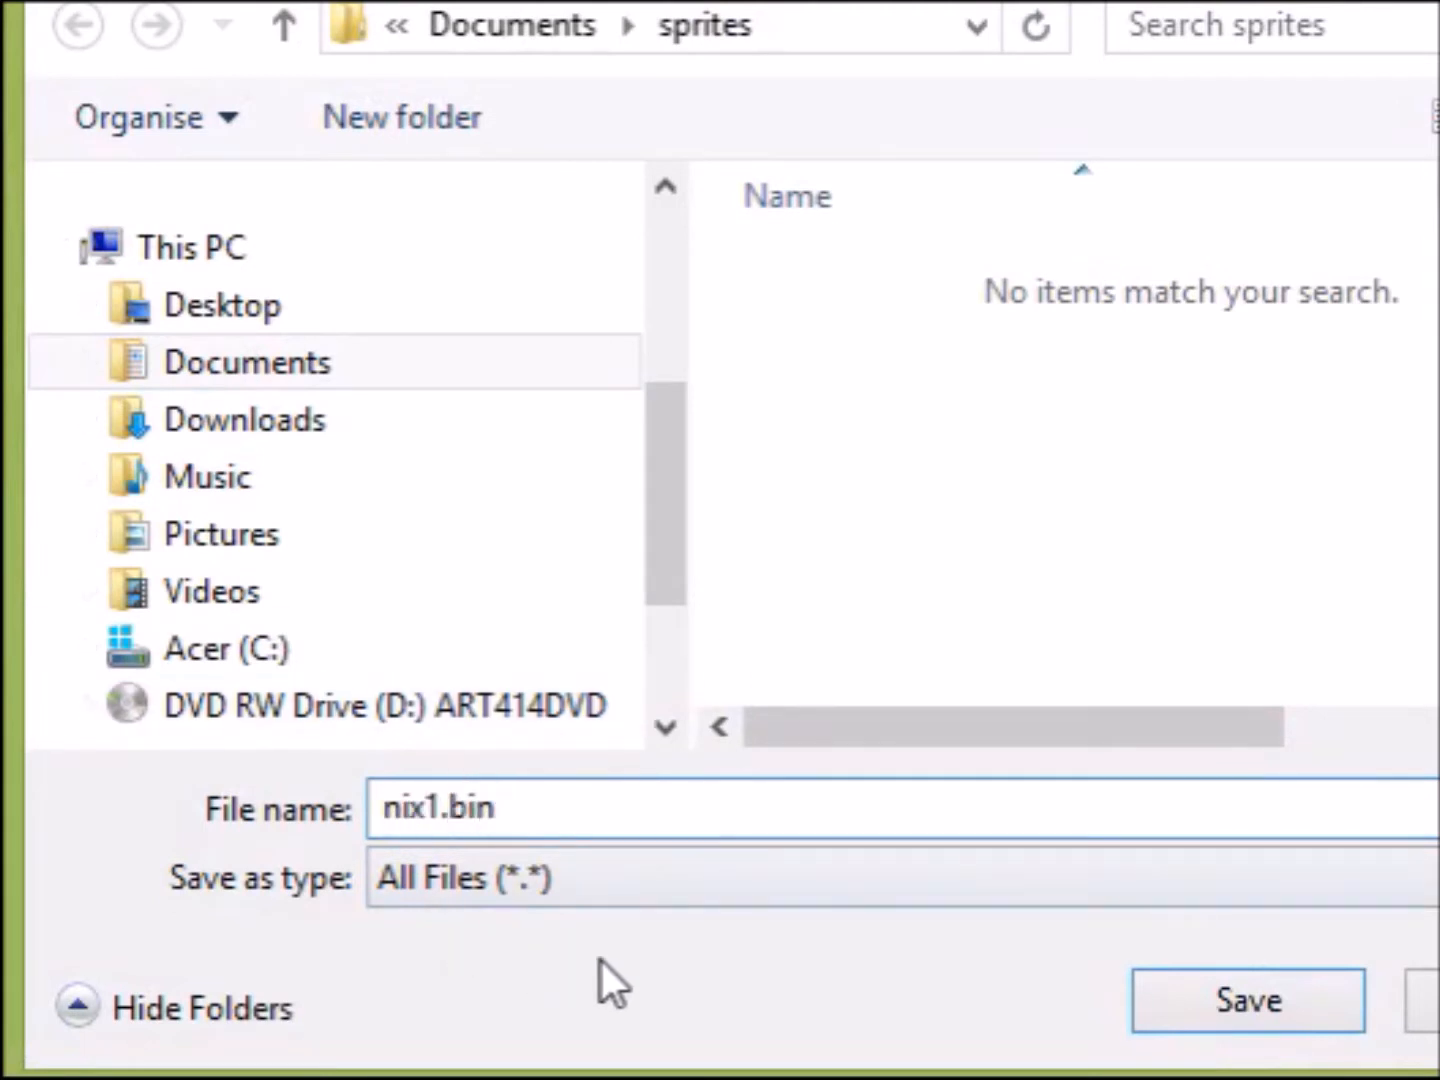
left_click(1216, 994)
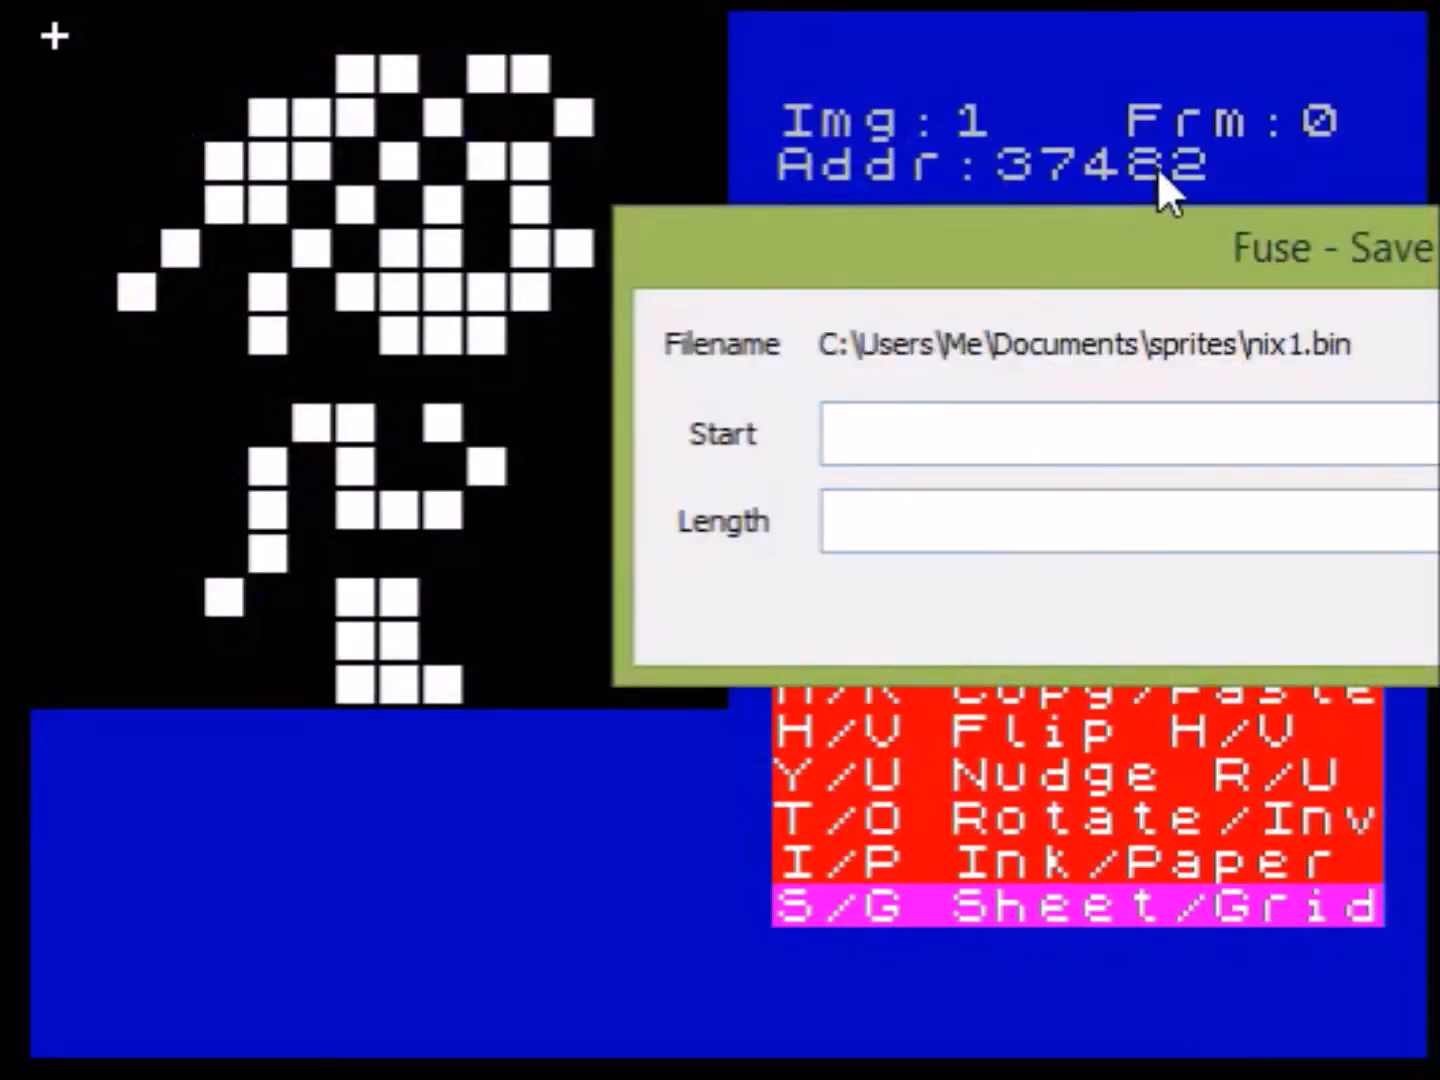
left_click(871, 414)
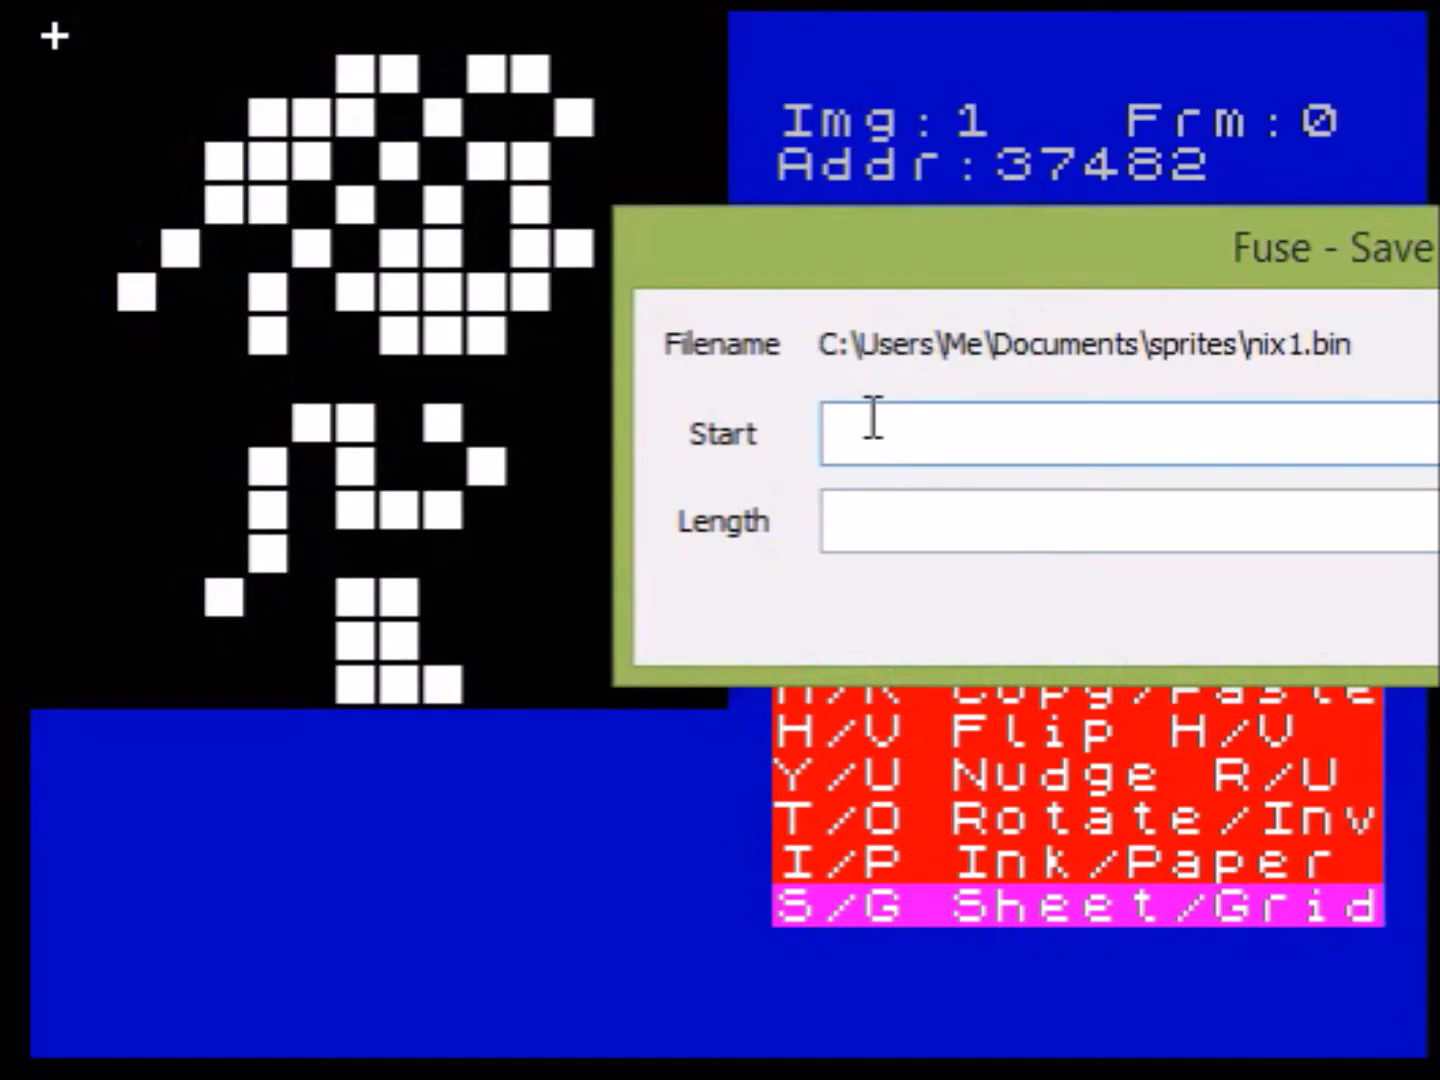
type("37482")
left_click(923, 514)
type("32")
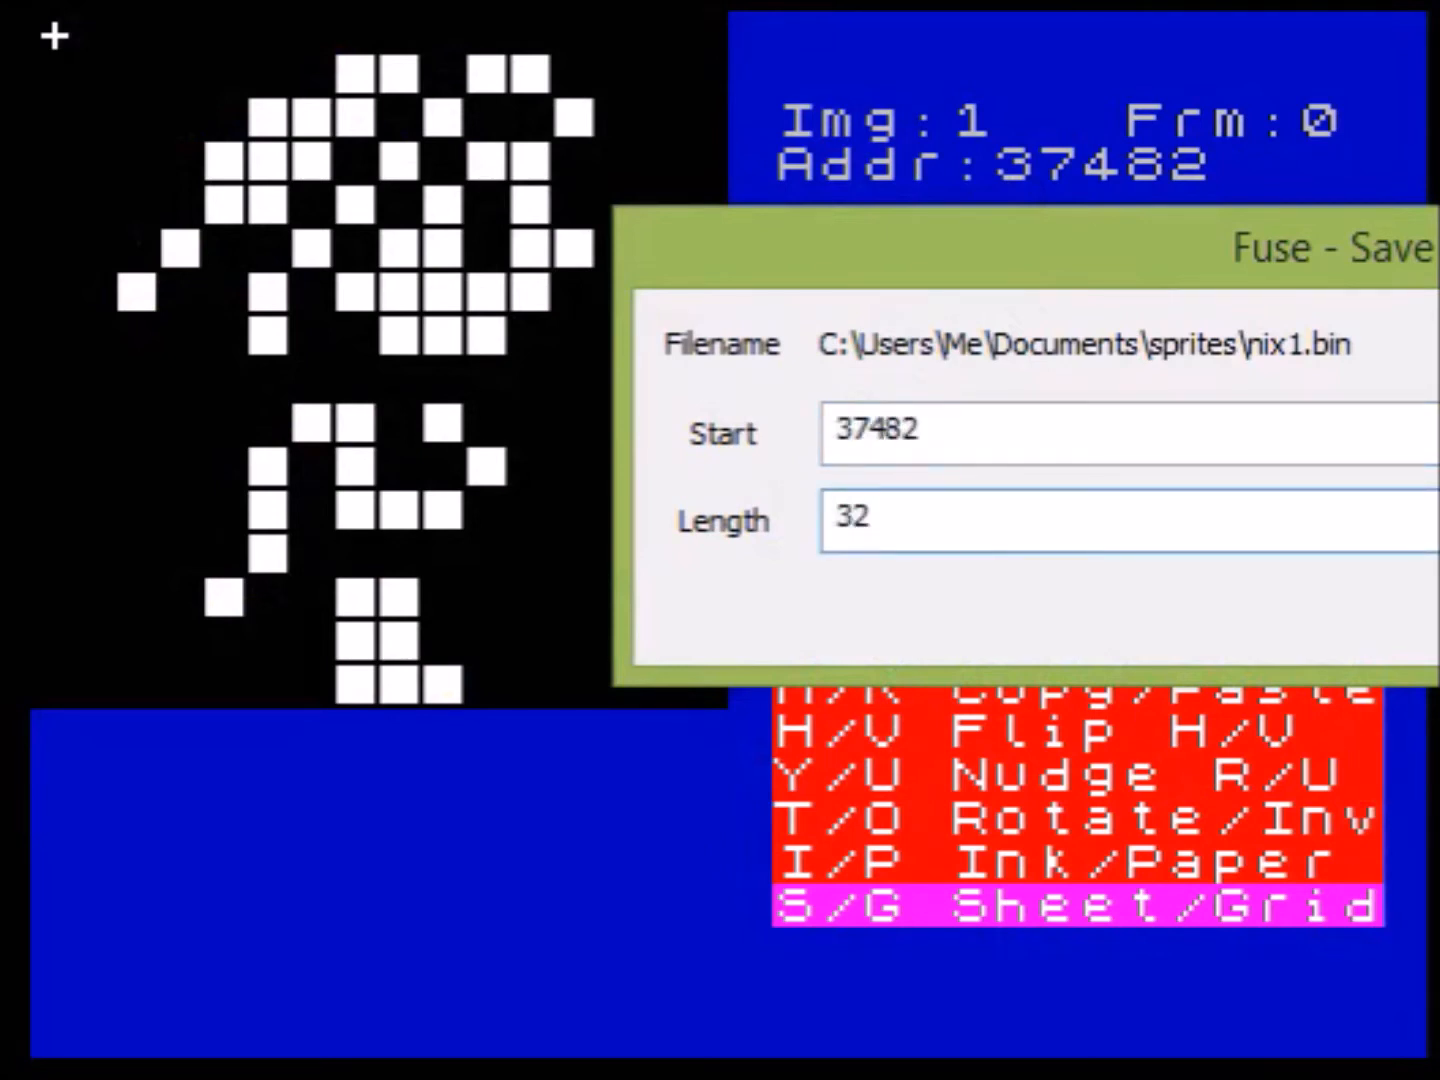
key("Return")
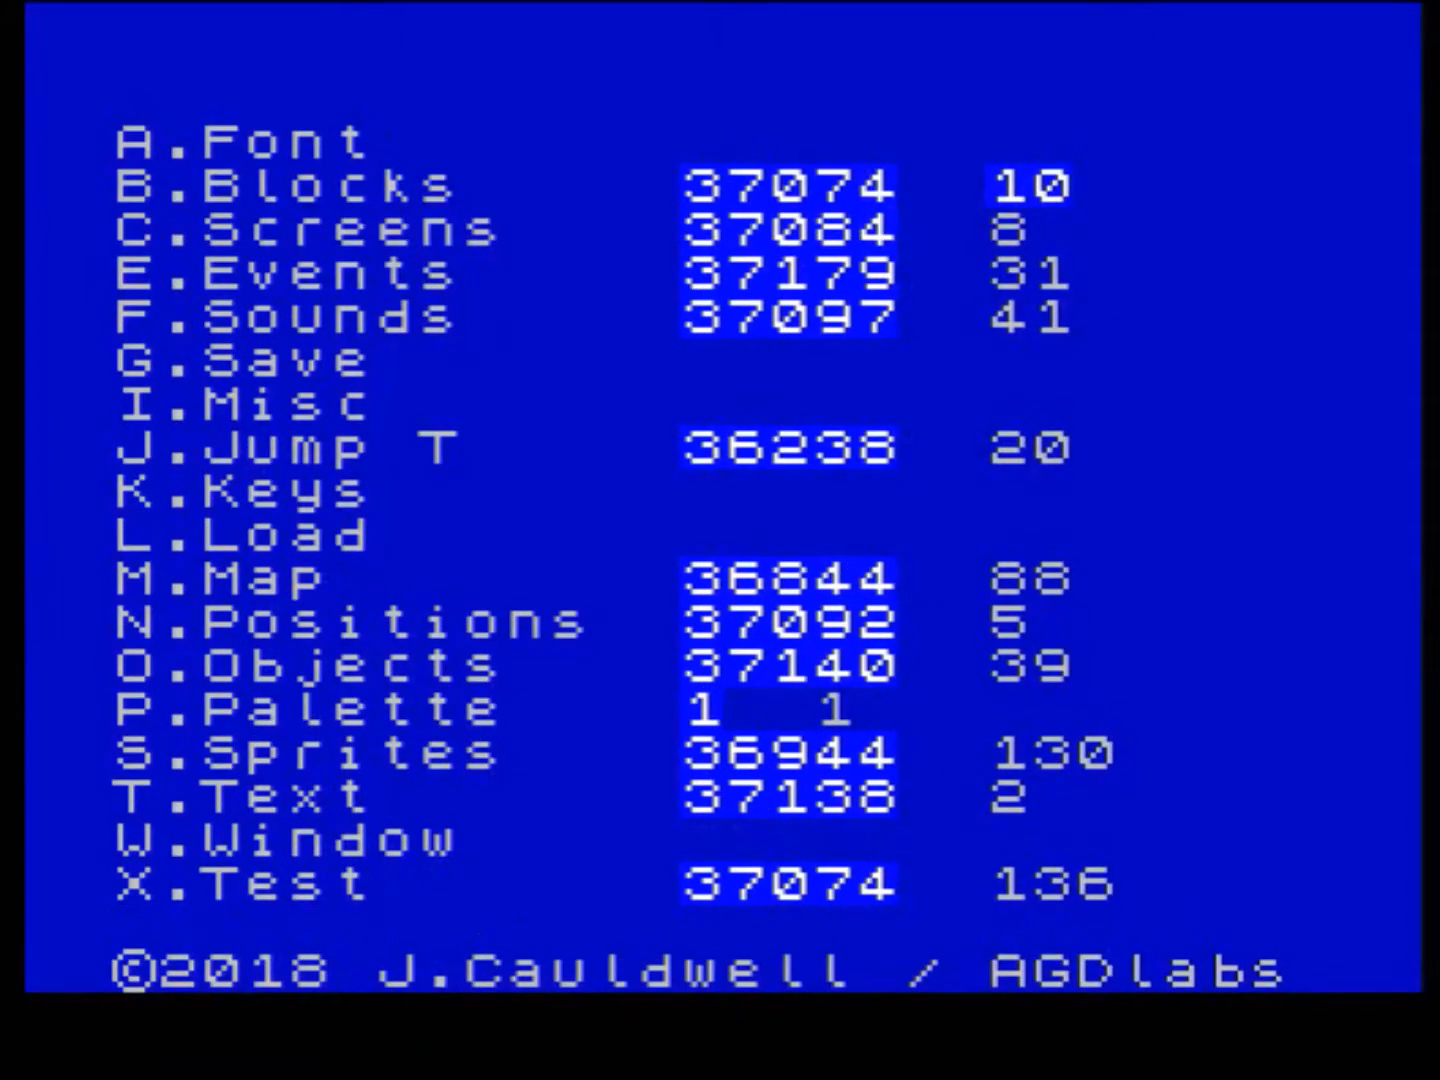
- Open the sprite editor in the empty project
key("alt+m")
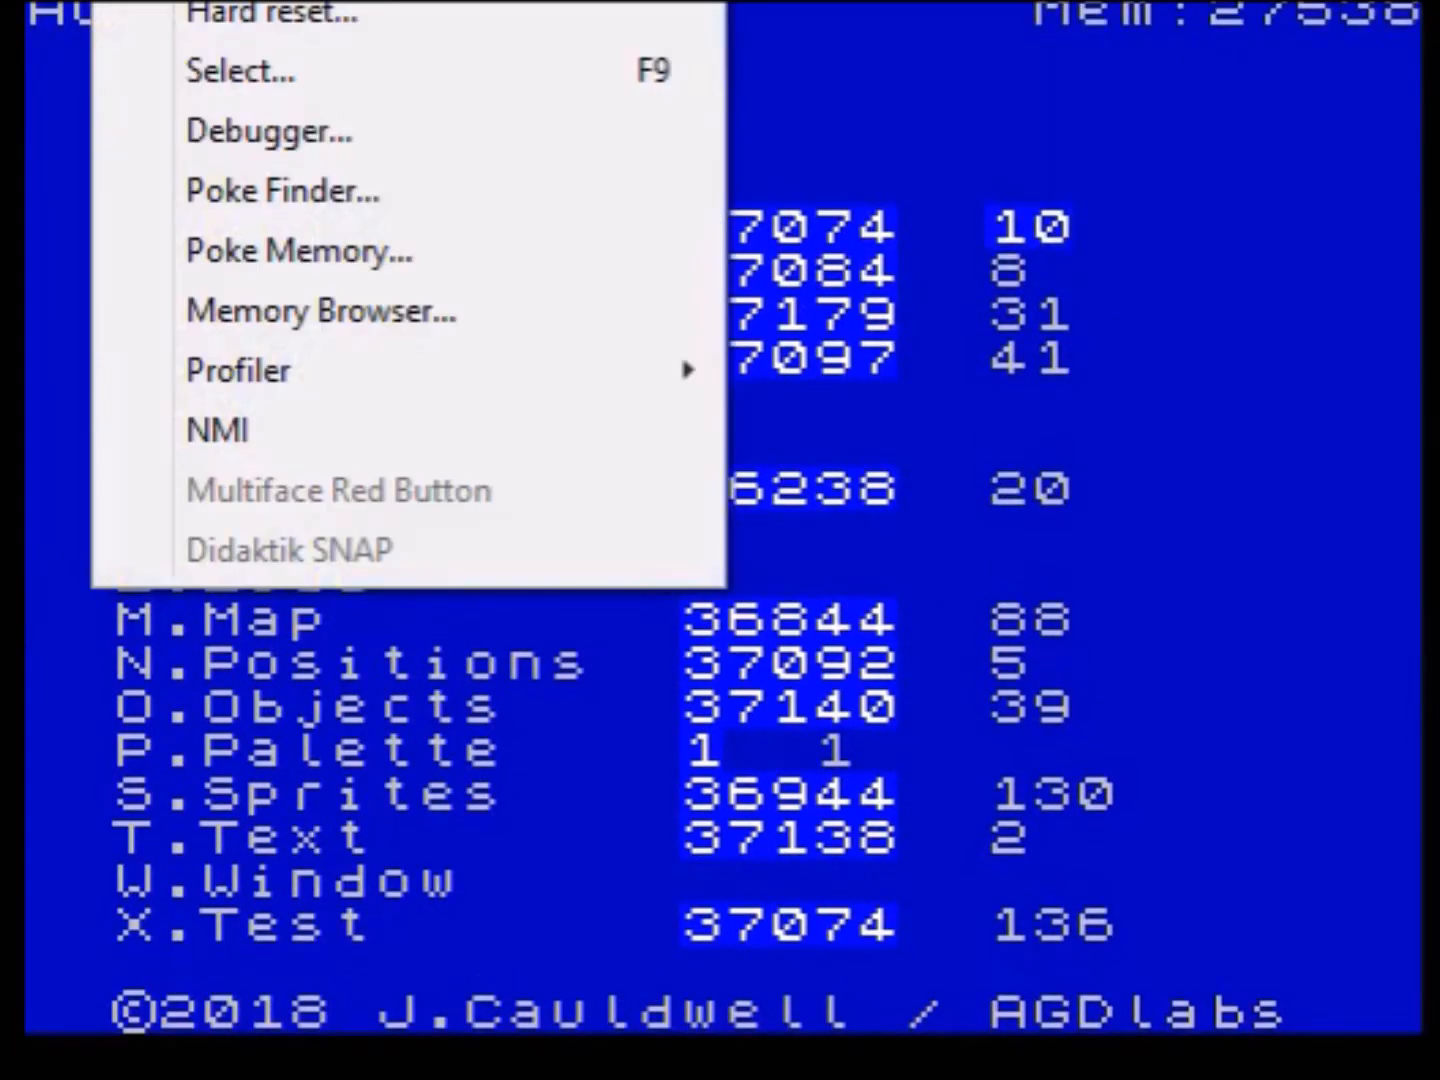
key("Escape")
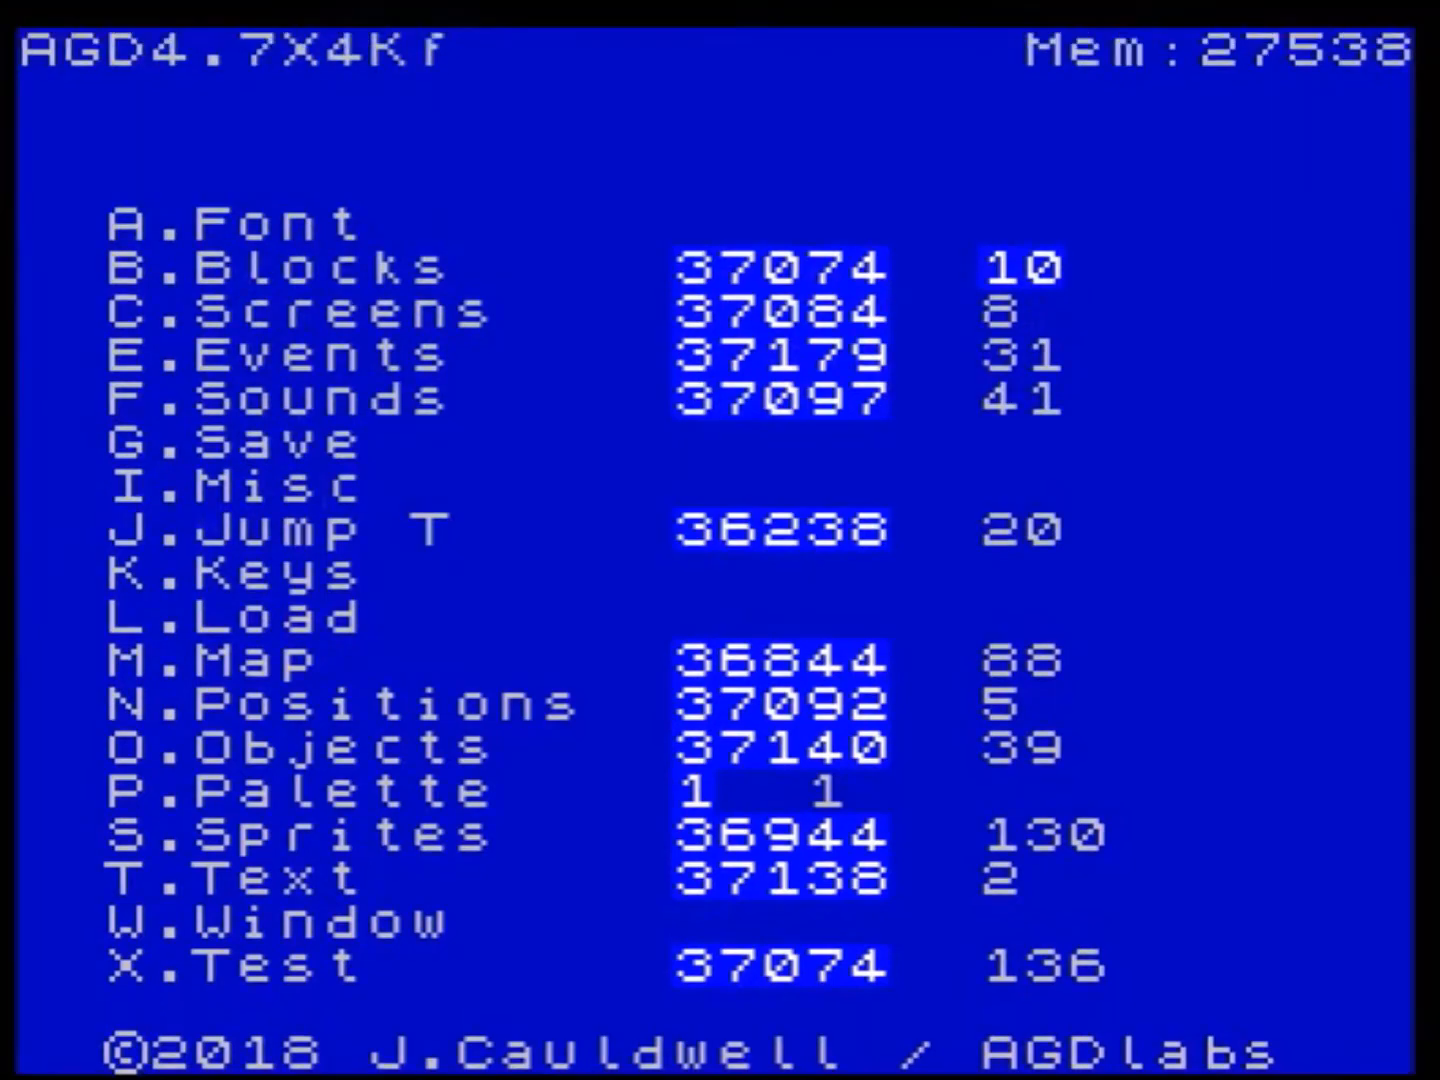
key("s")
- Set the binary load file filter to All Files (*.*) and try to load nix1.bin without entering a start address
key("alt+f")
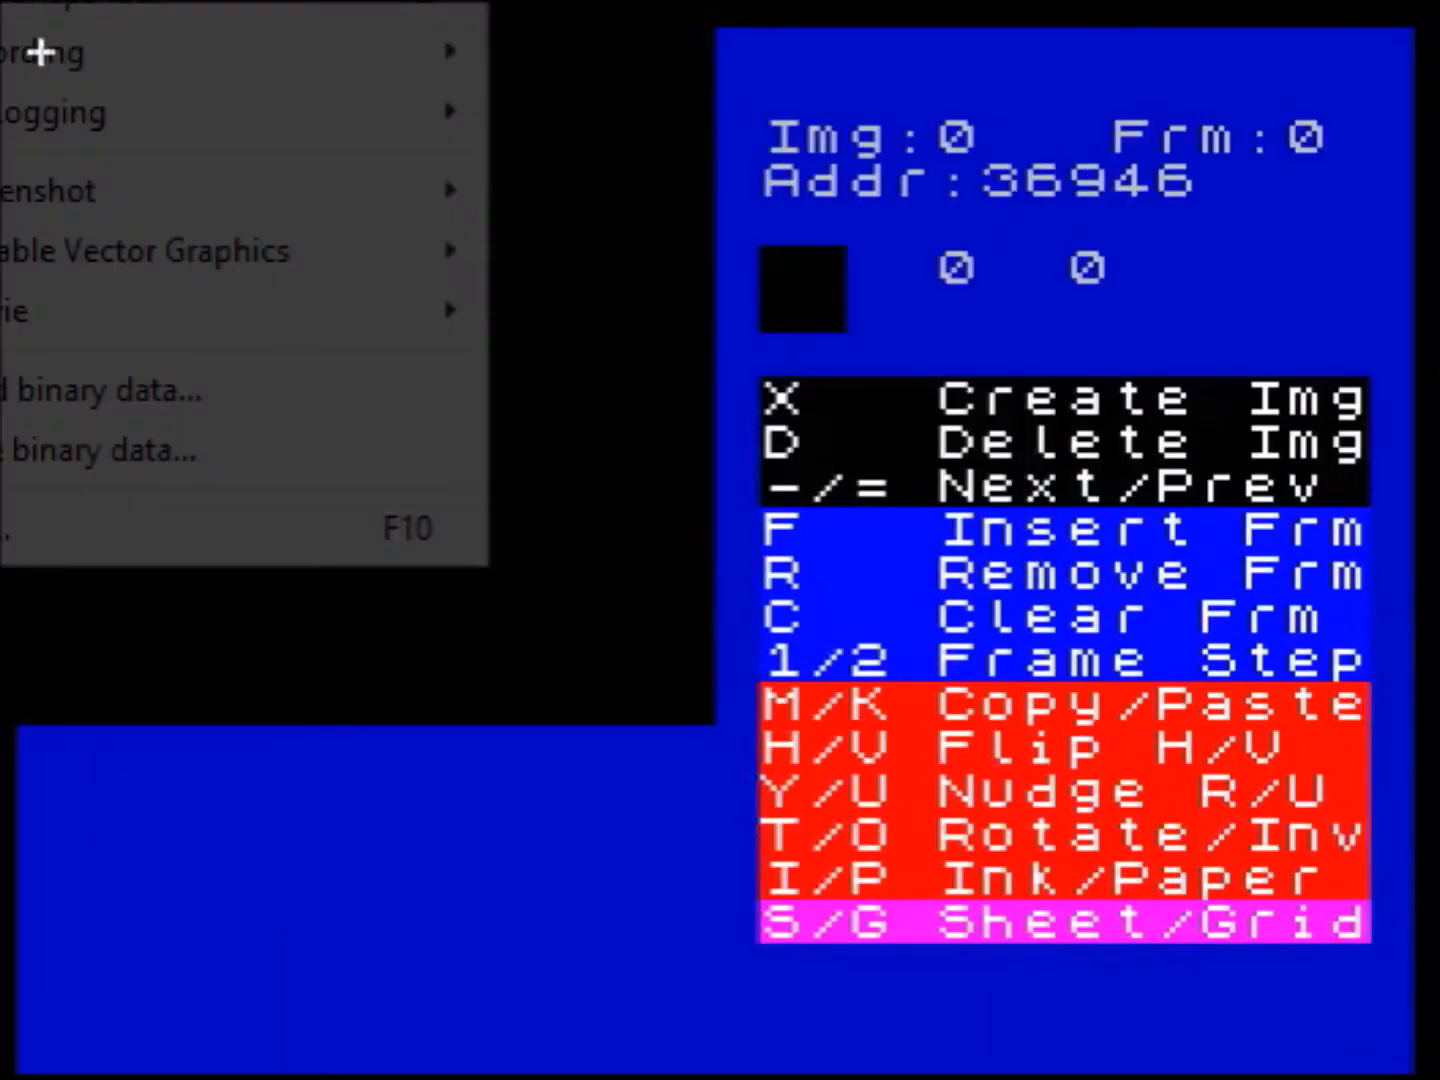
left_click(154, 385)
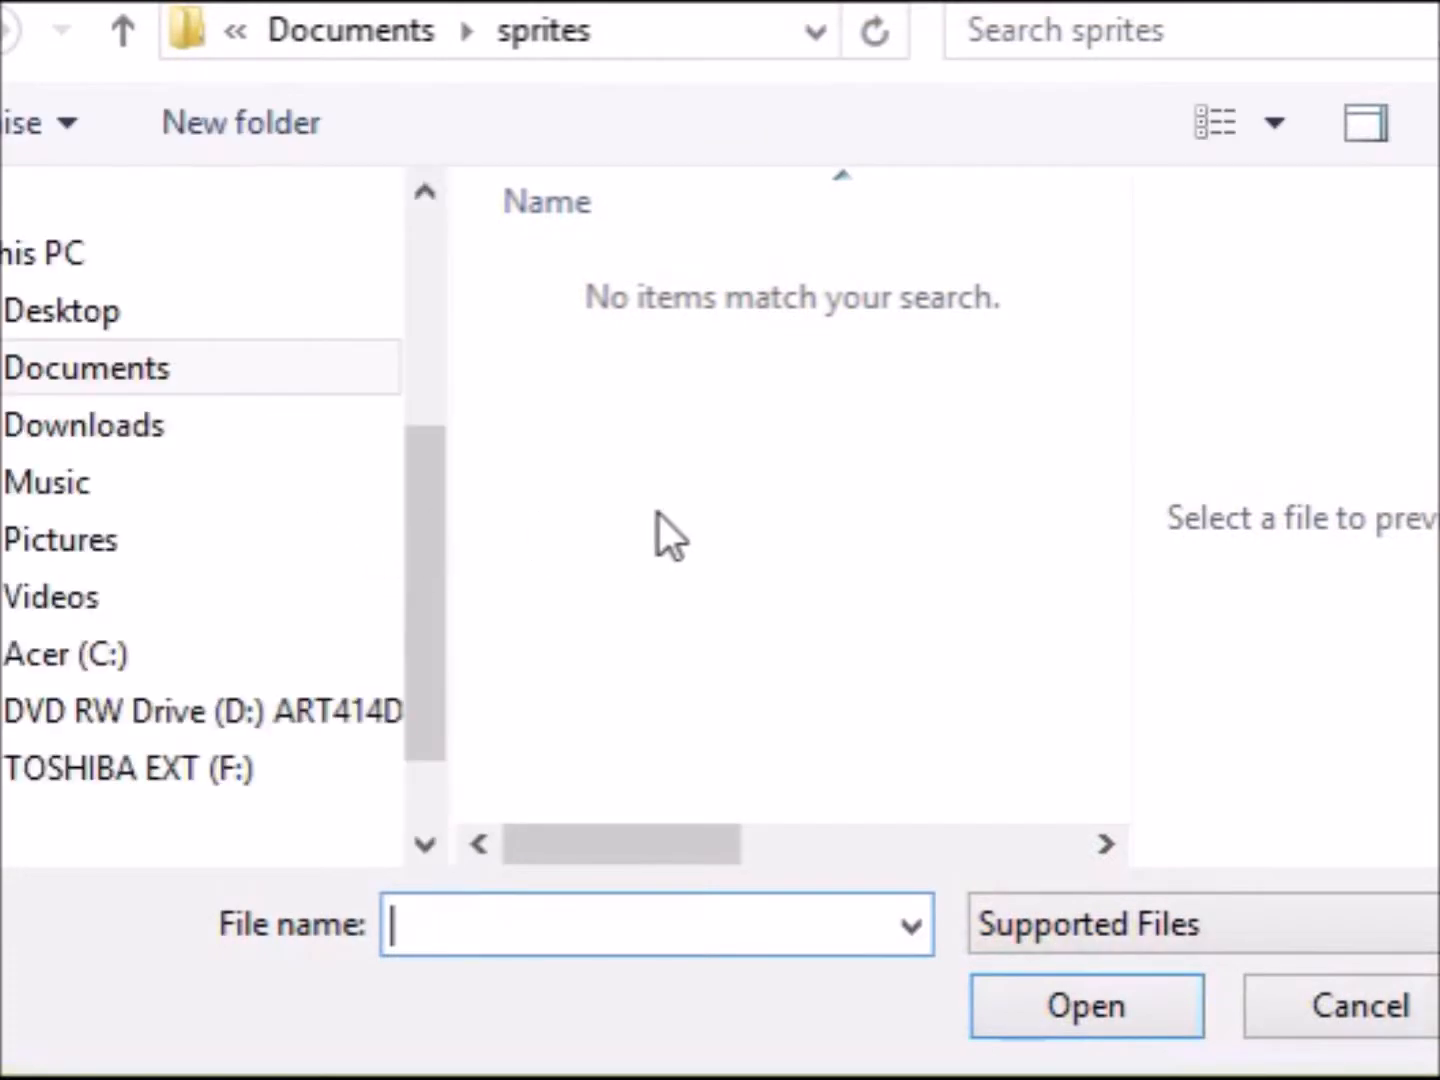
left_click(1199, 928)
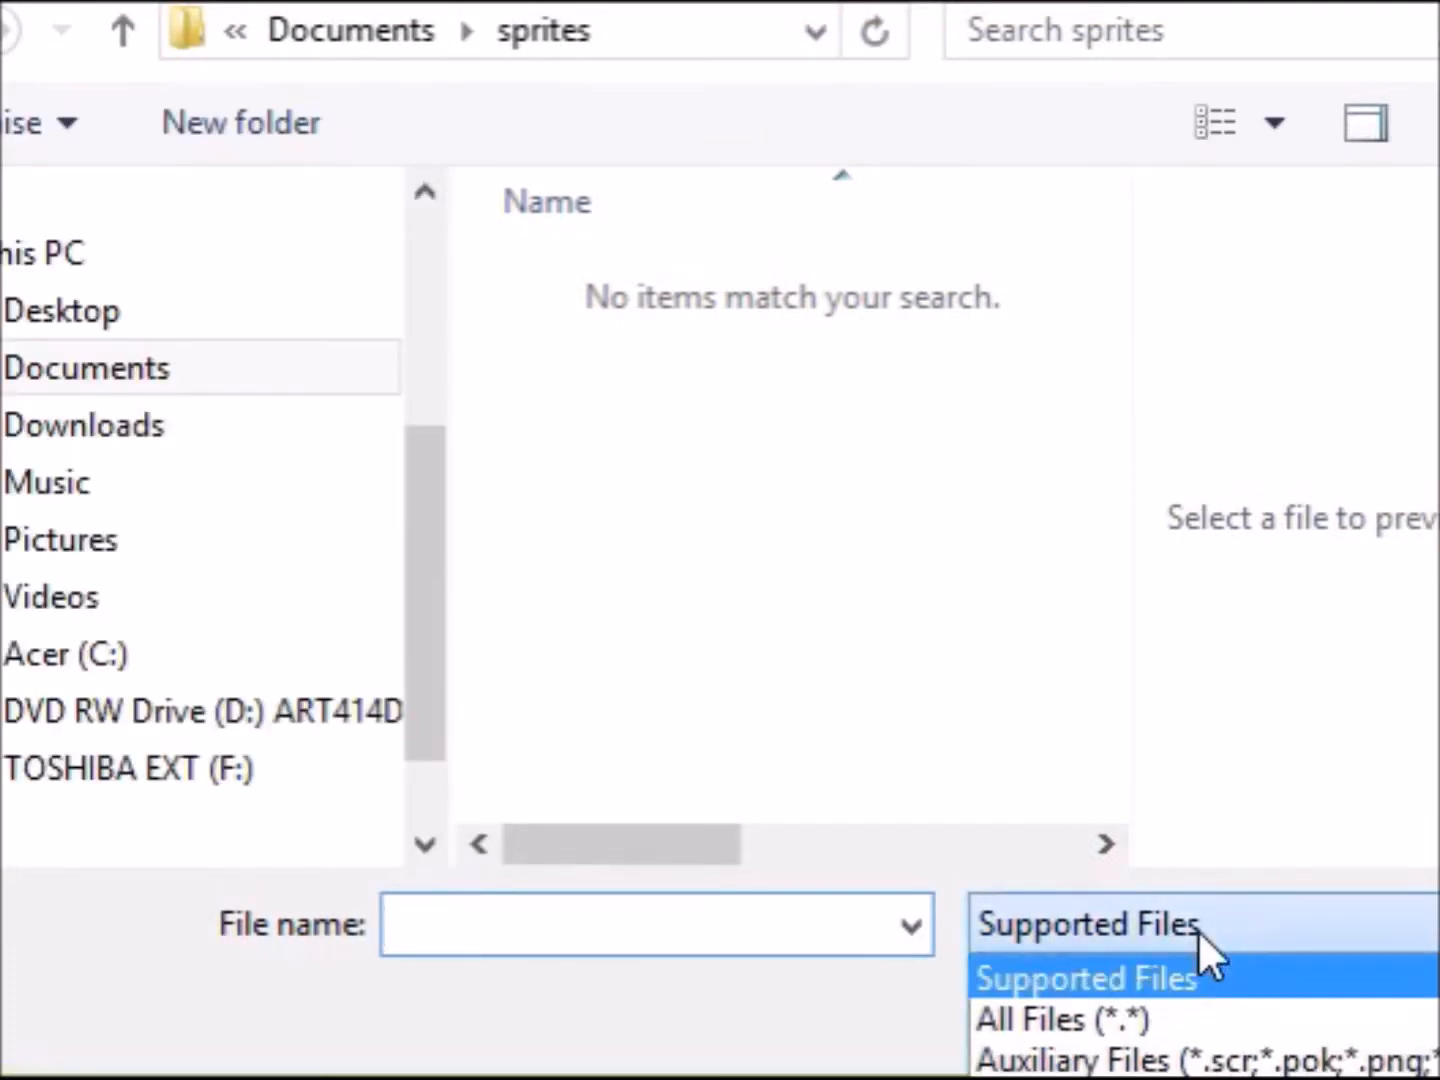
left_click(1138, 1013)
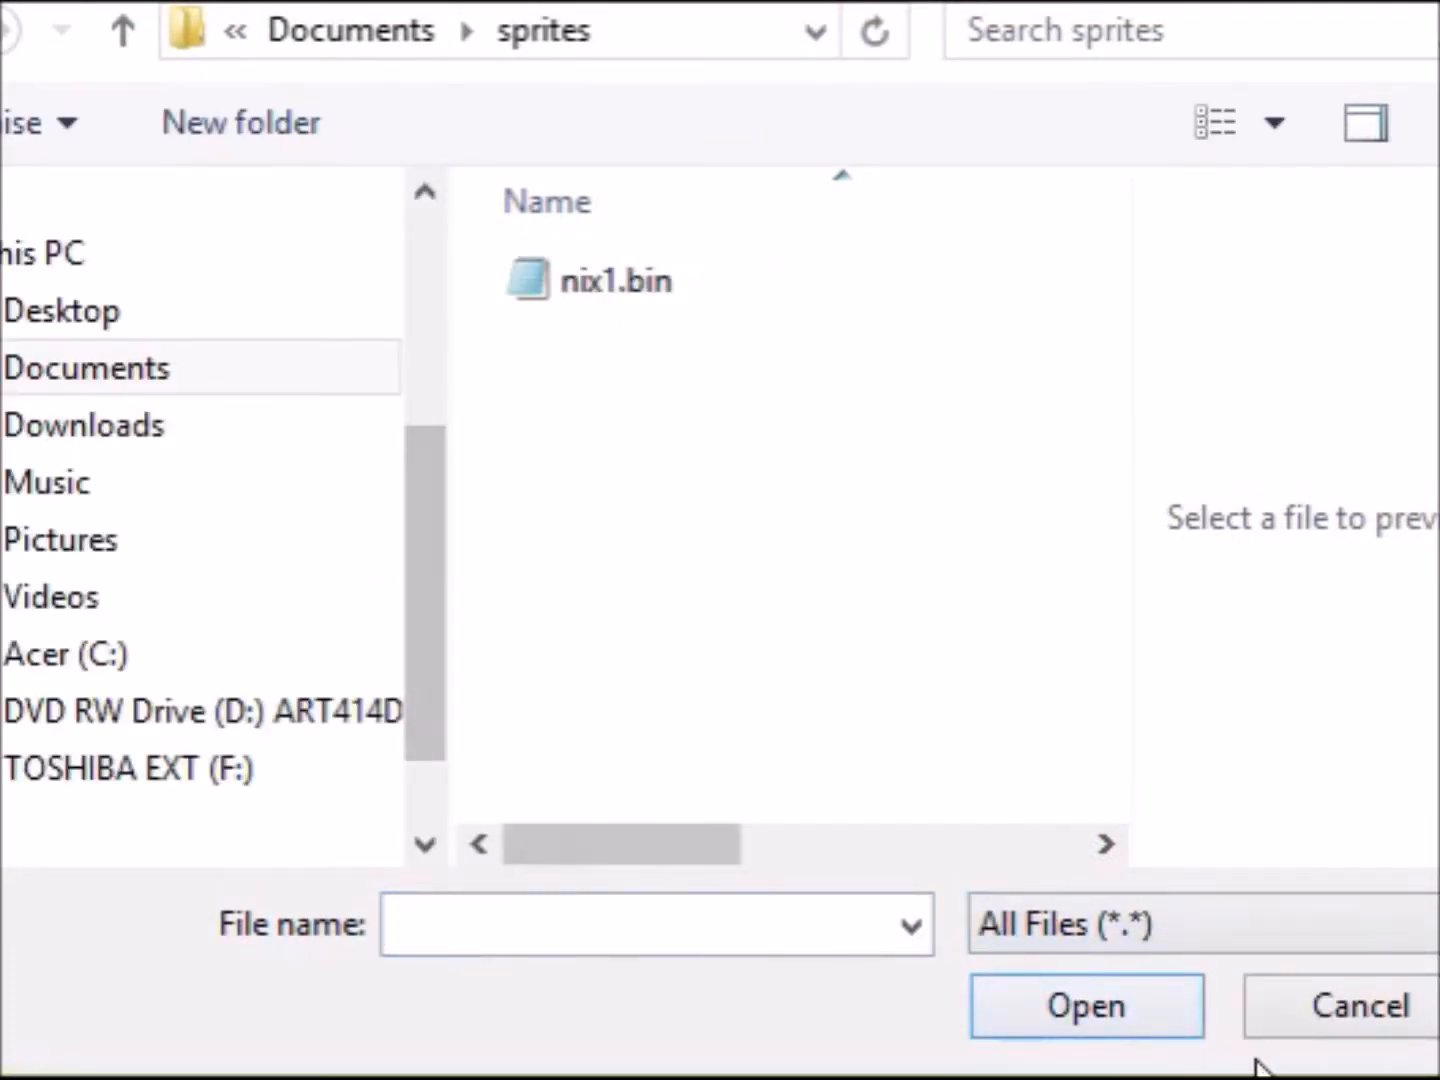
left_click(552, 268)
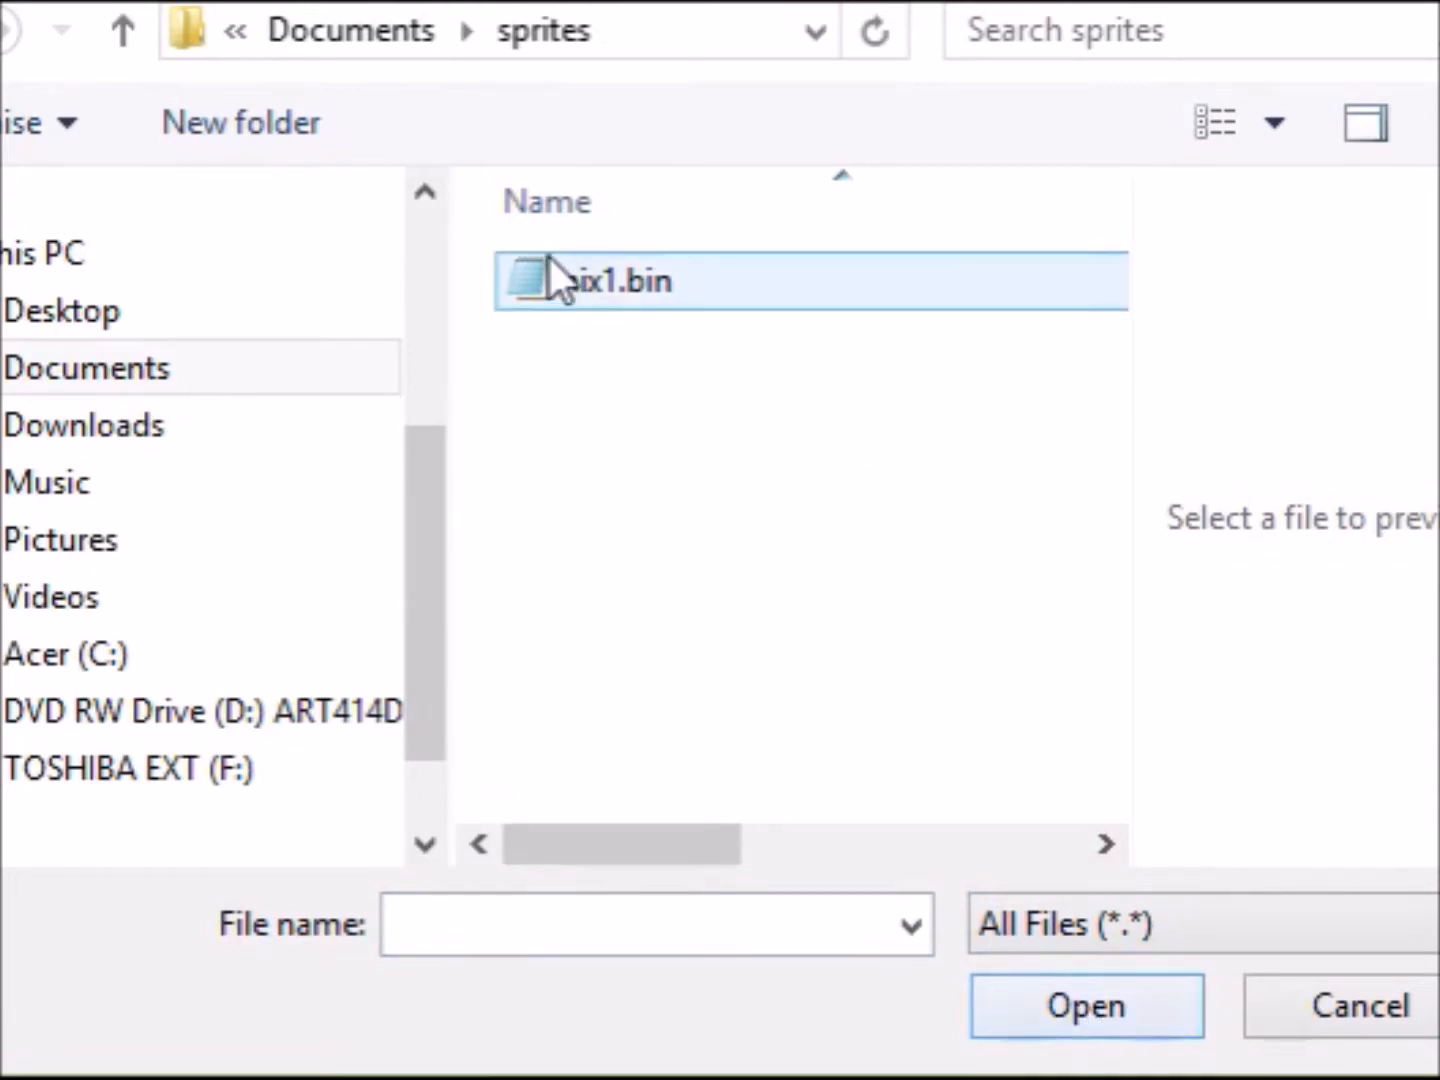
left_click(1038, 1005)
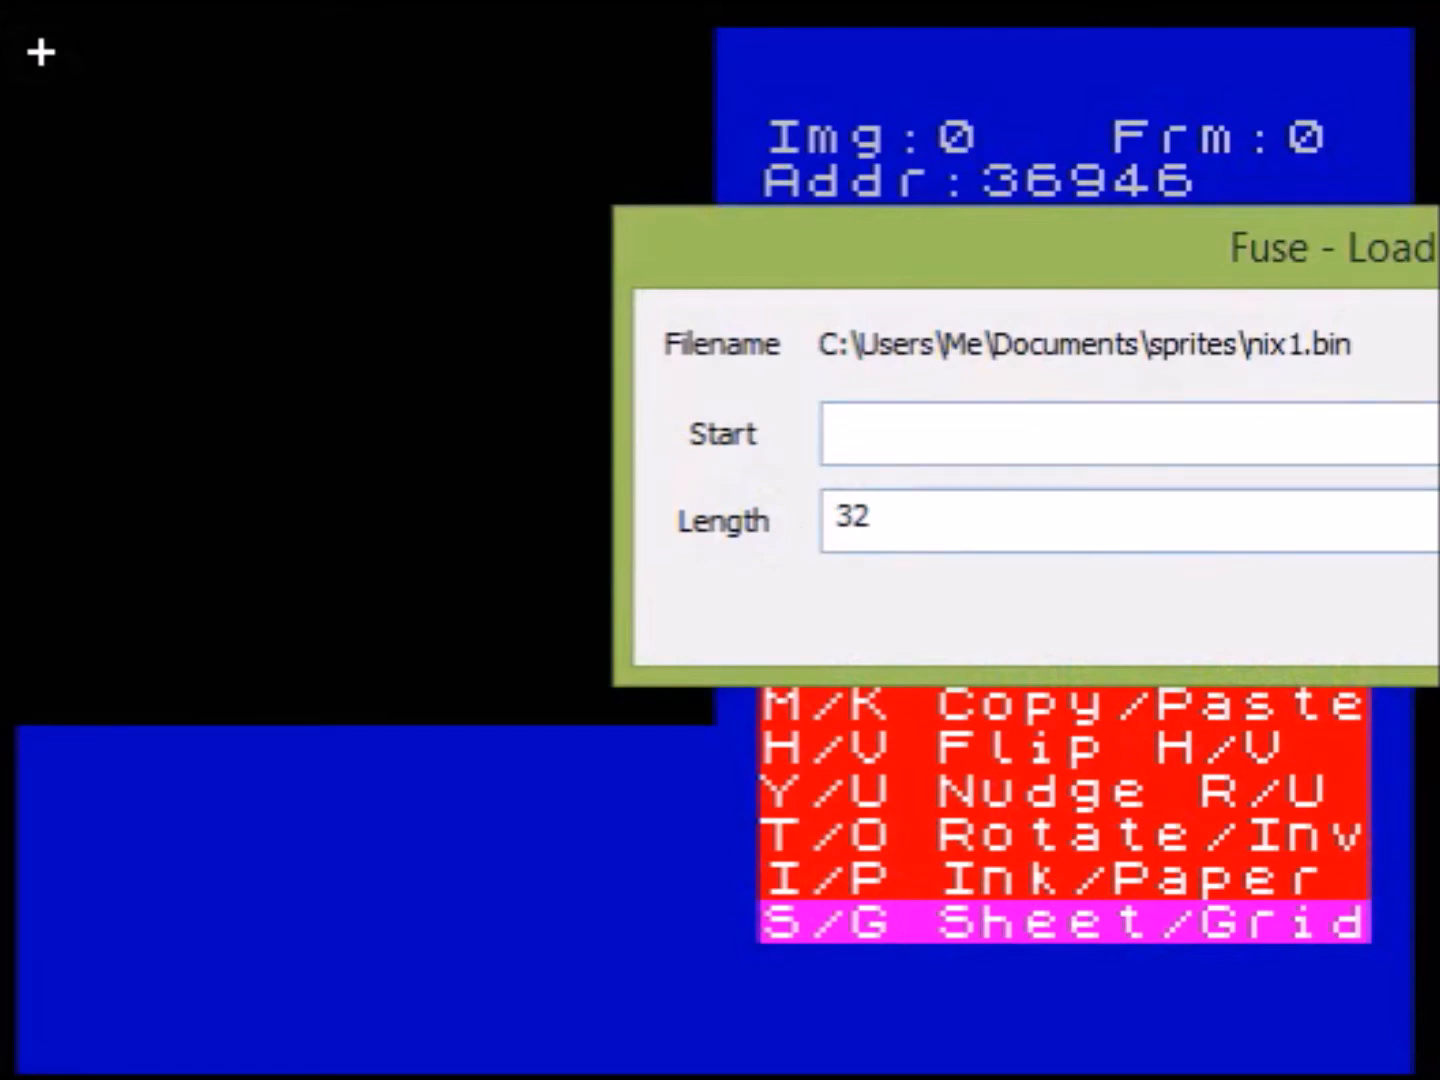
key("Return")
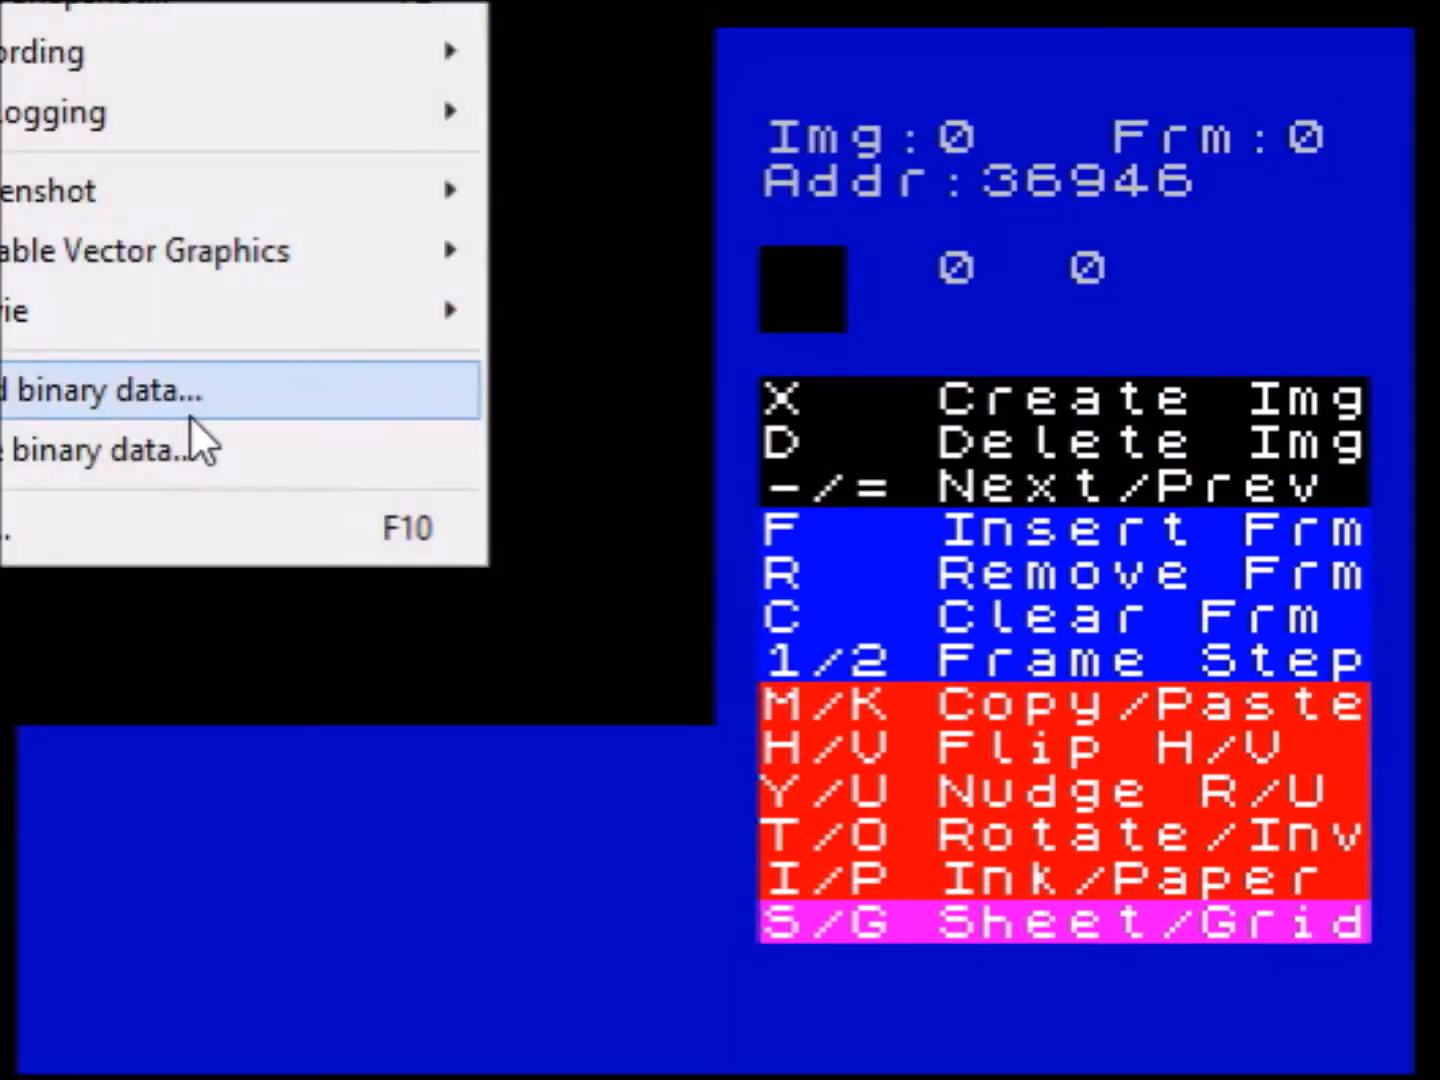
- Load nix1.bin as binary data at start 36946 with length 32 and refresh the sprite frame
left_click(193, 416)
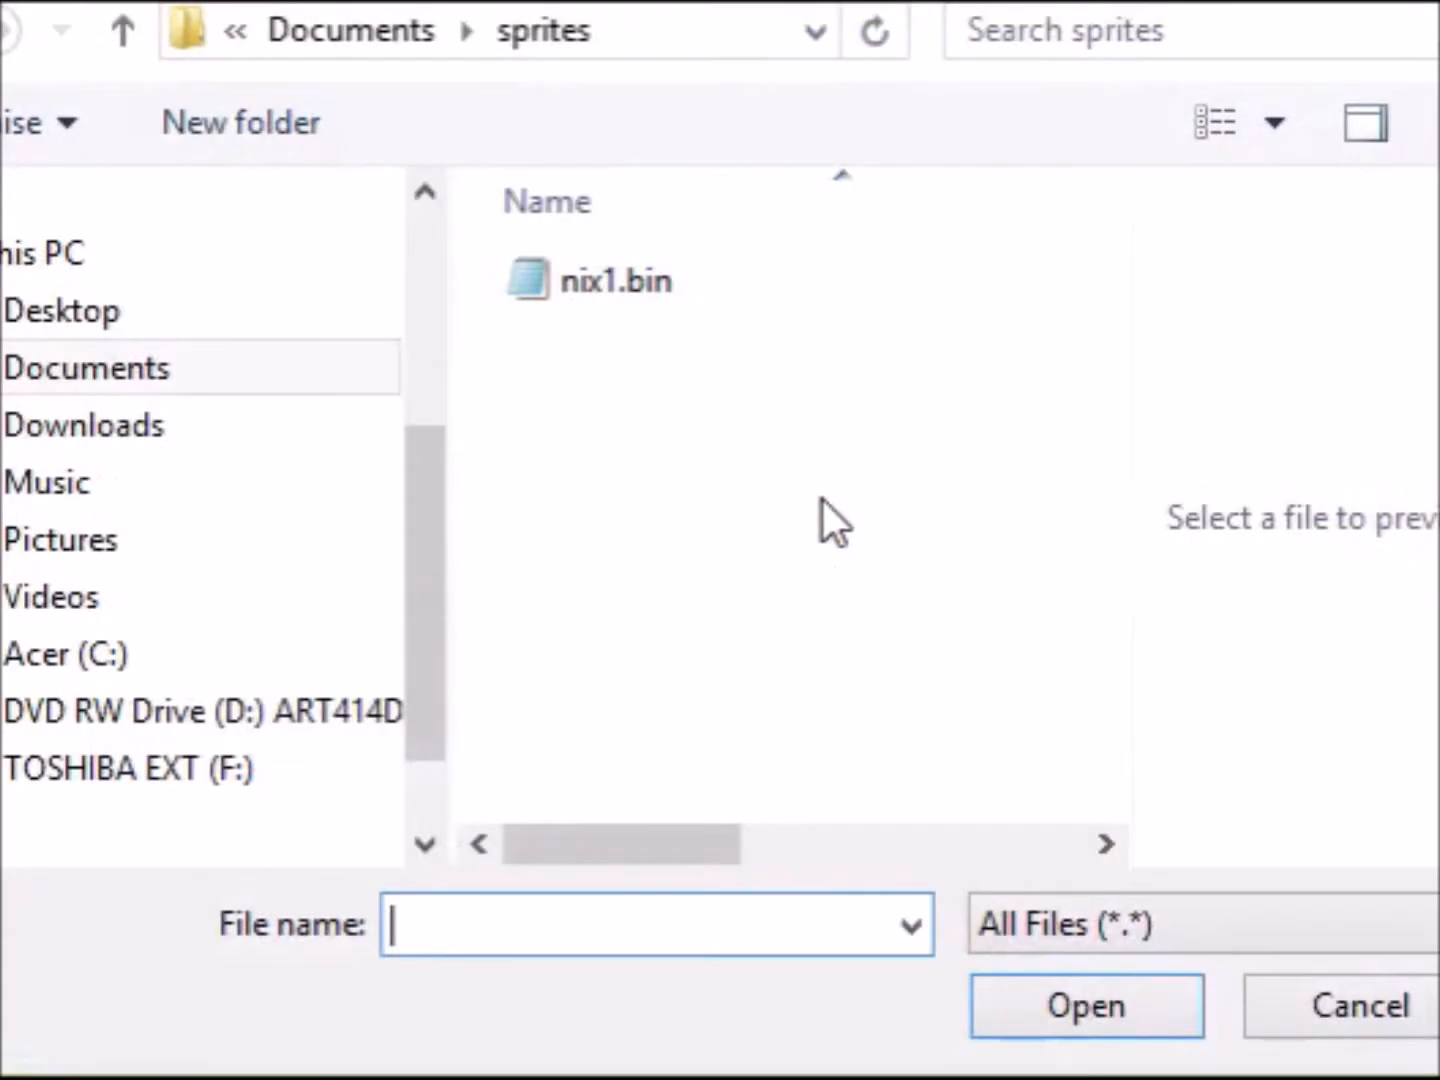
left_click(662, 293)
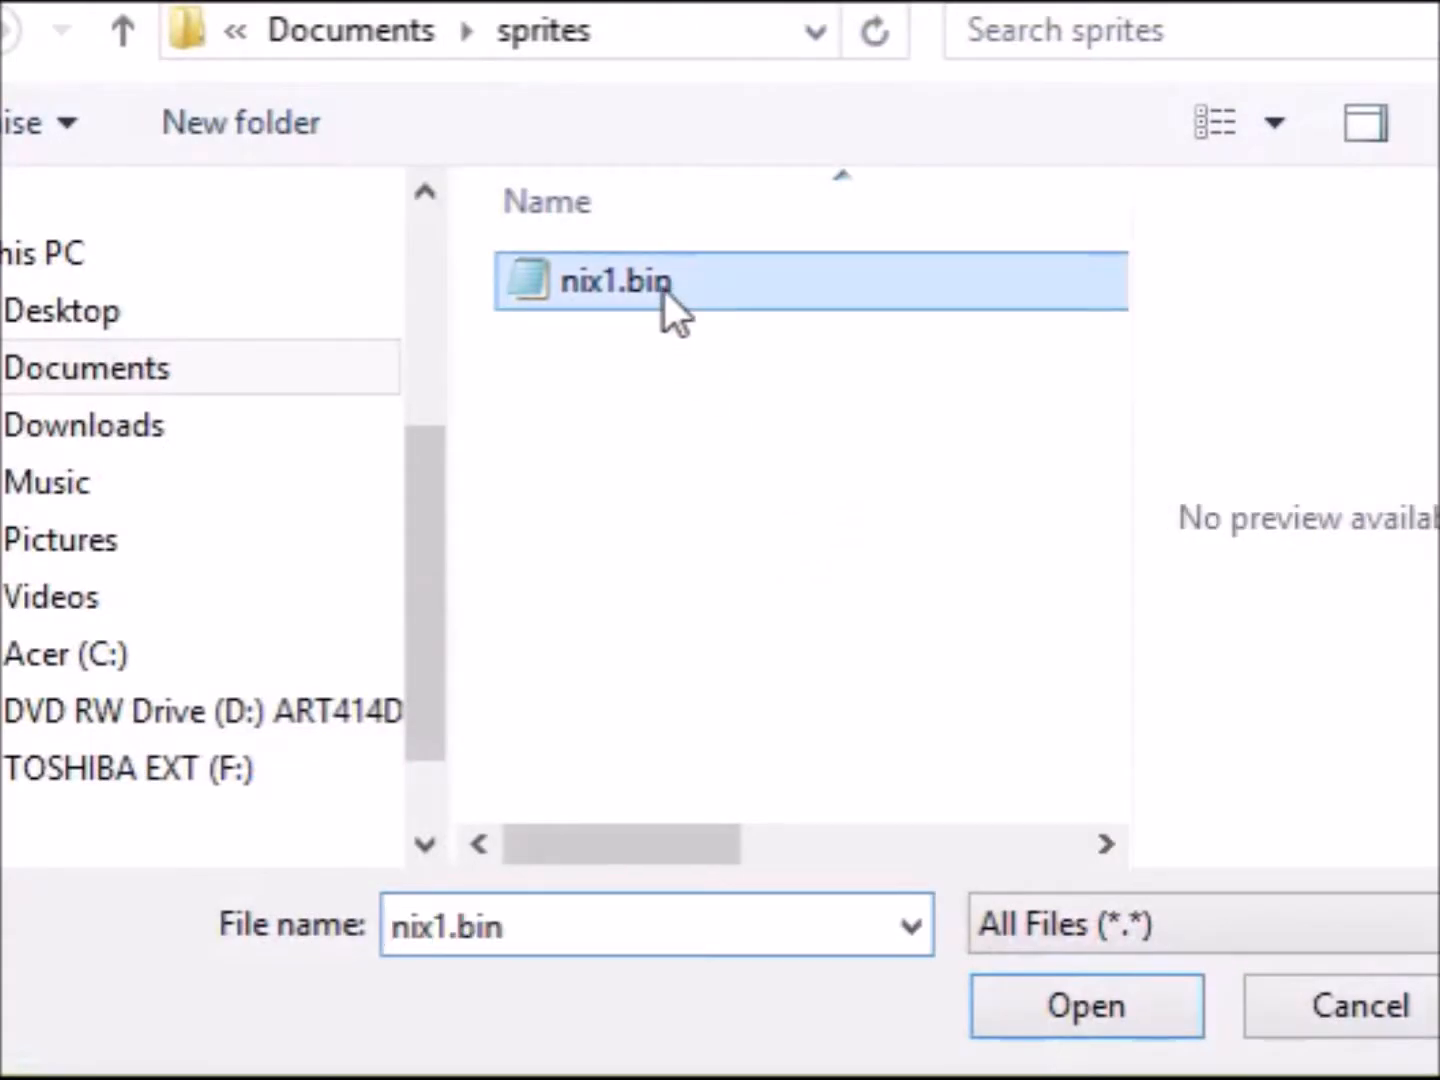
left_click(1037, 1008)
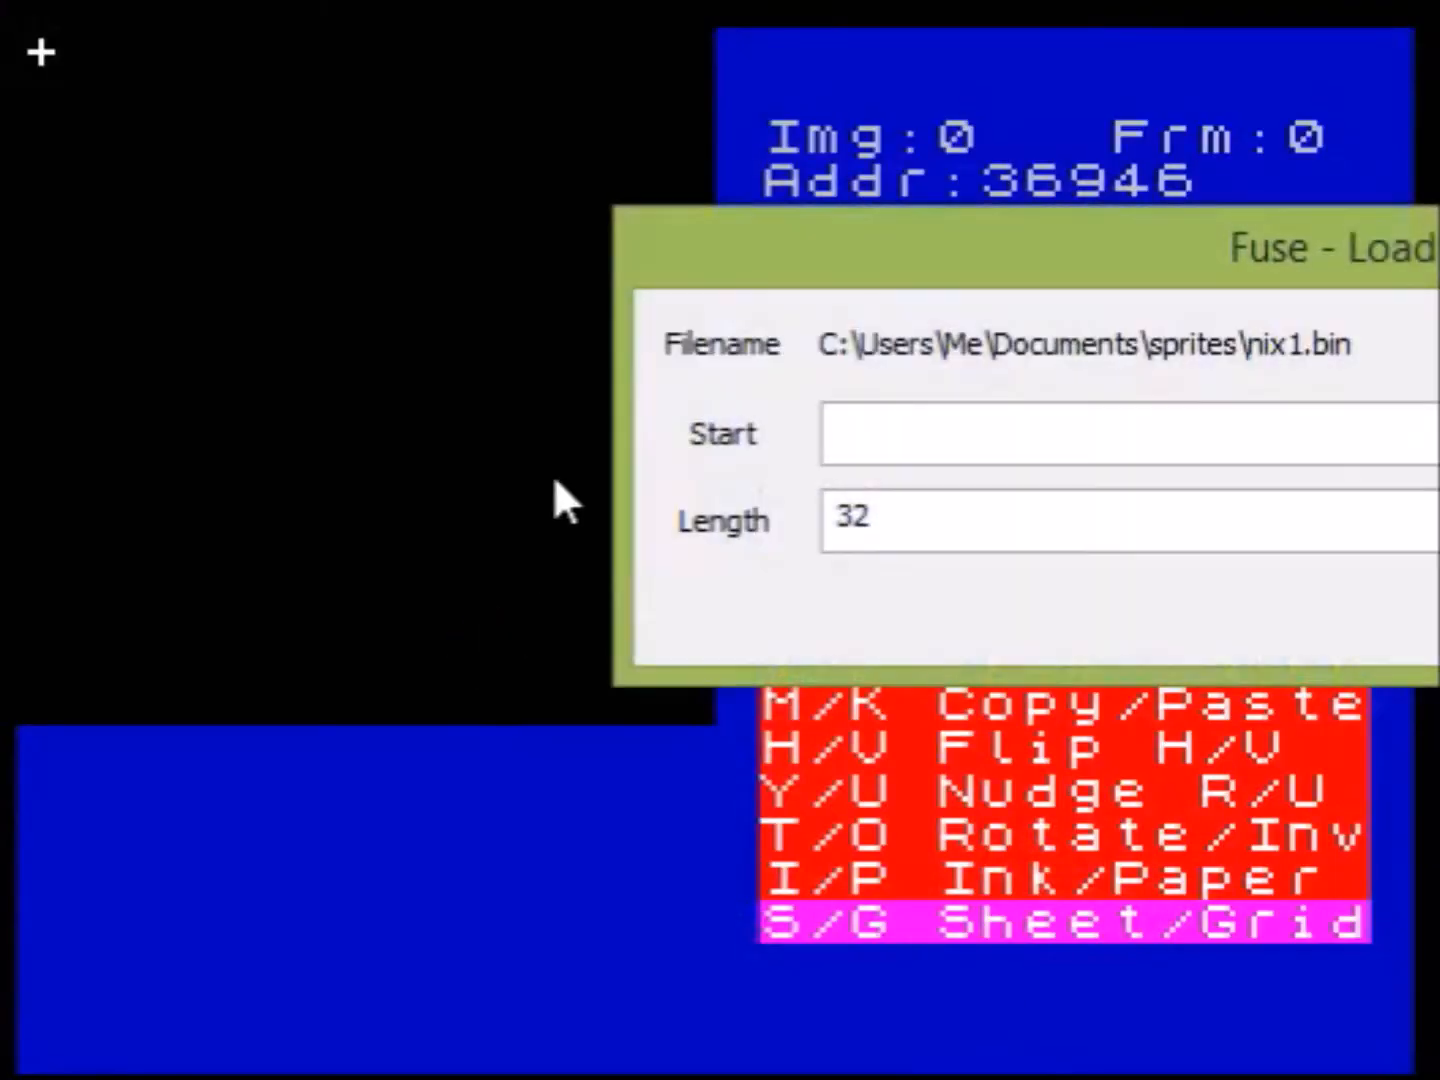
left_click(978, 445)
type("36946")
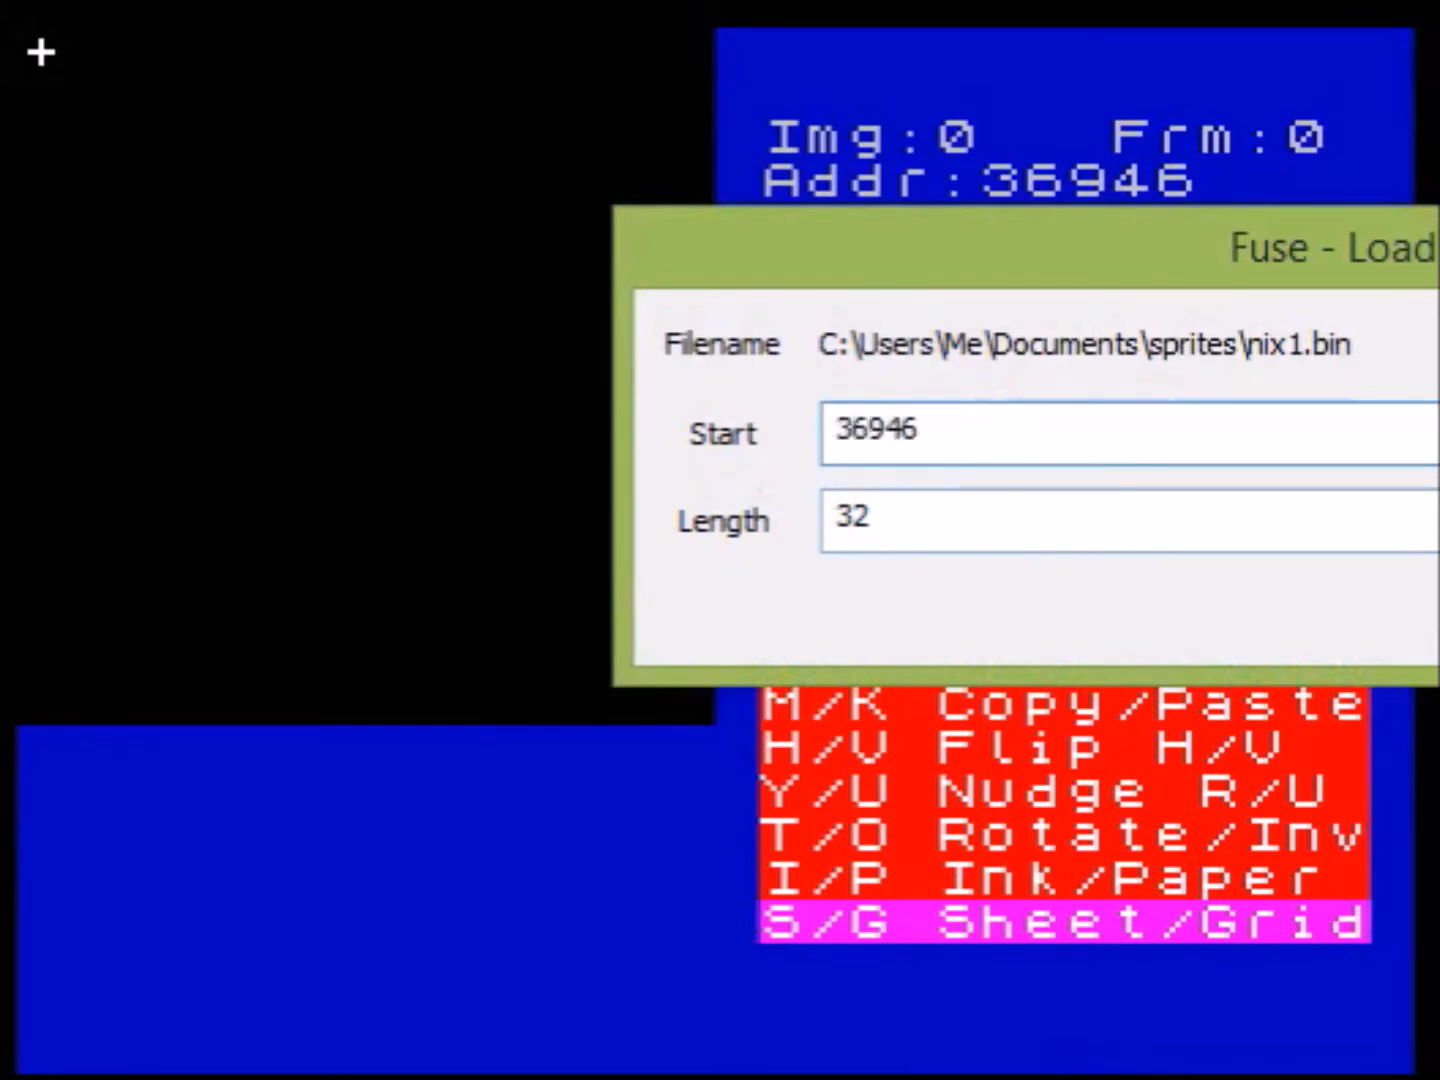
key("Return")
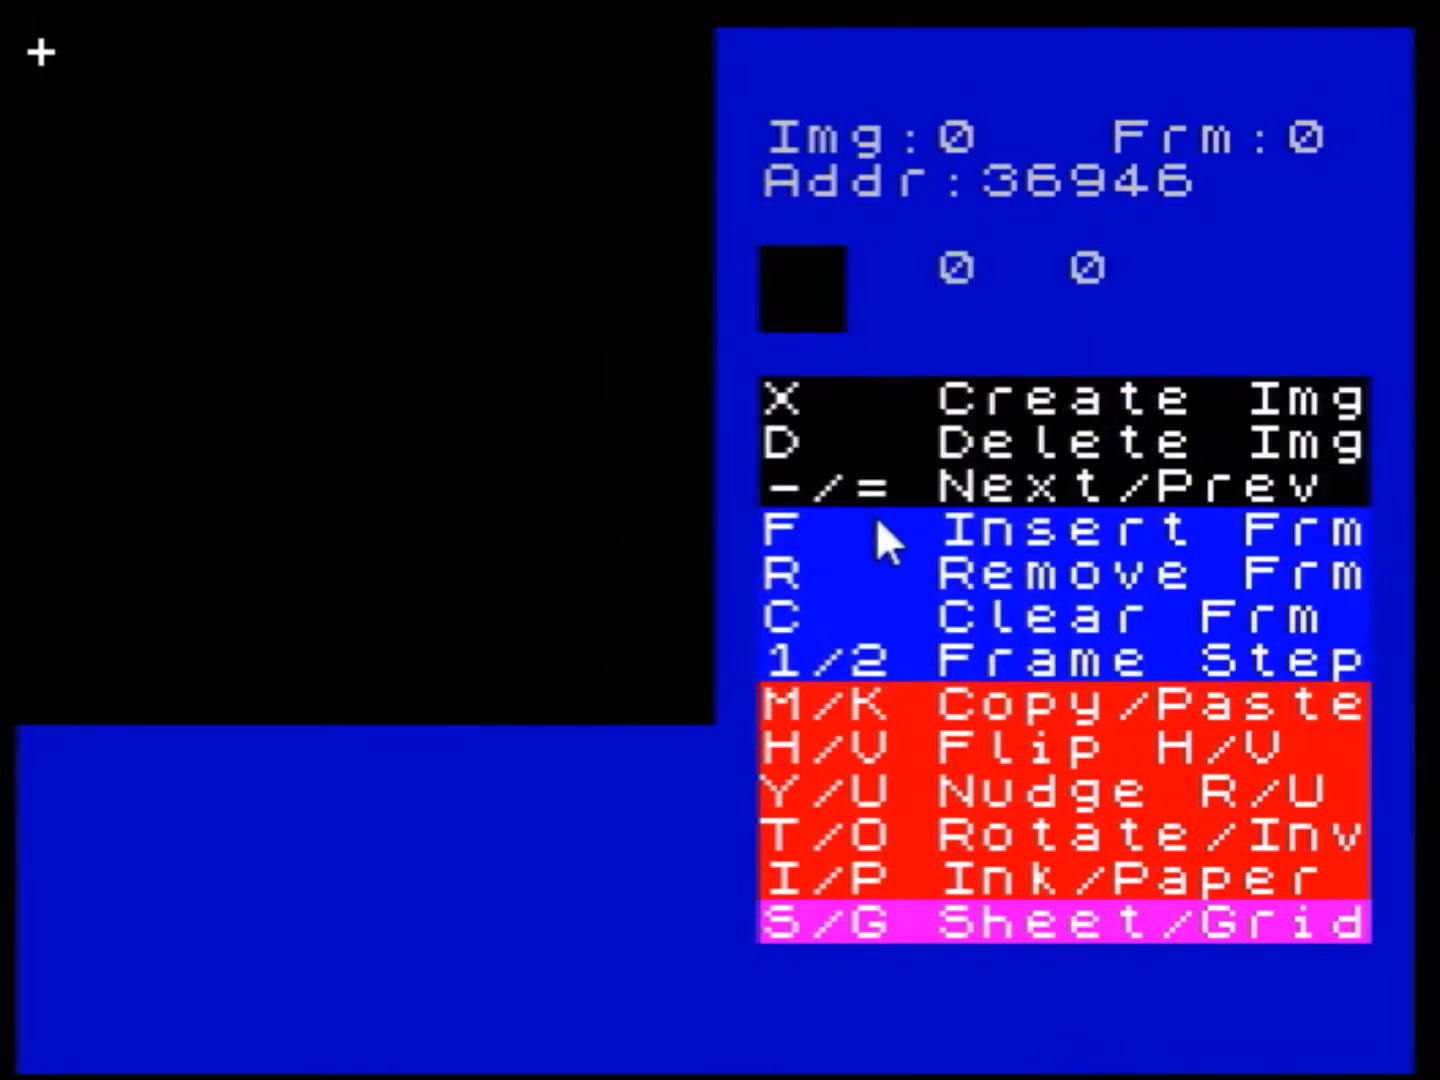
key("1")
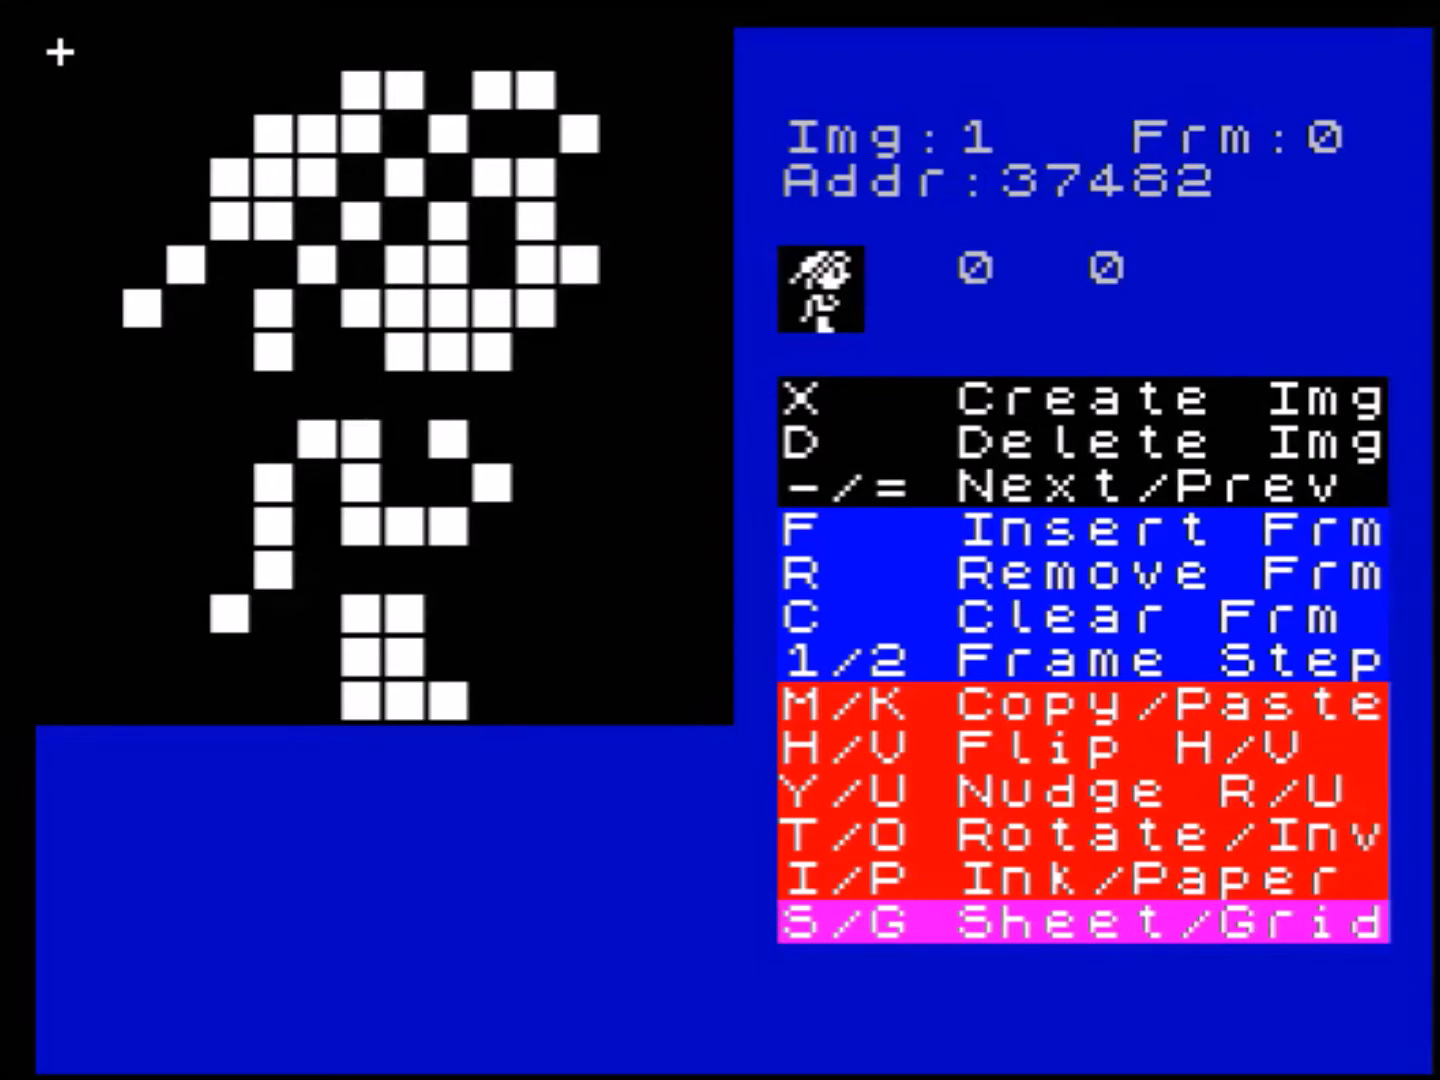
- Display the full sprite sheet for the existing game and move the cursor clear of the sprites into the empty area below
key("s")
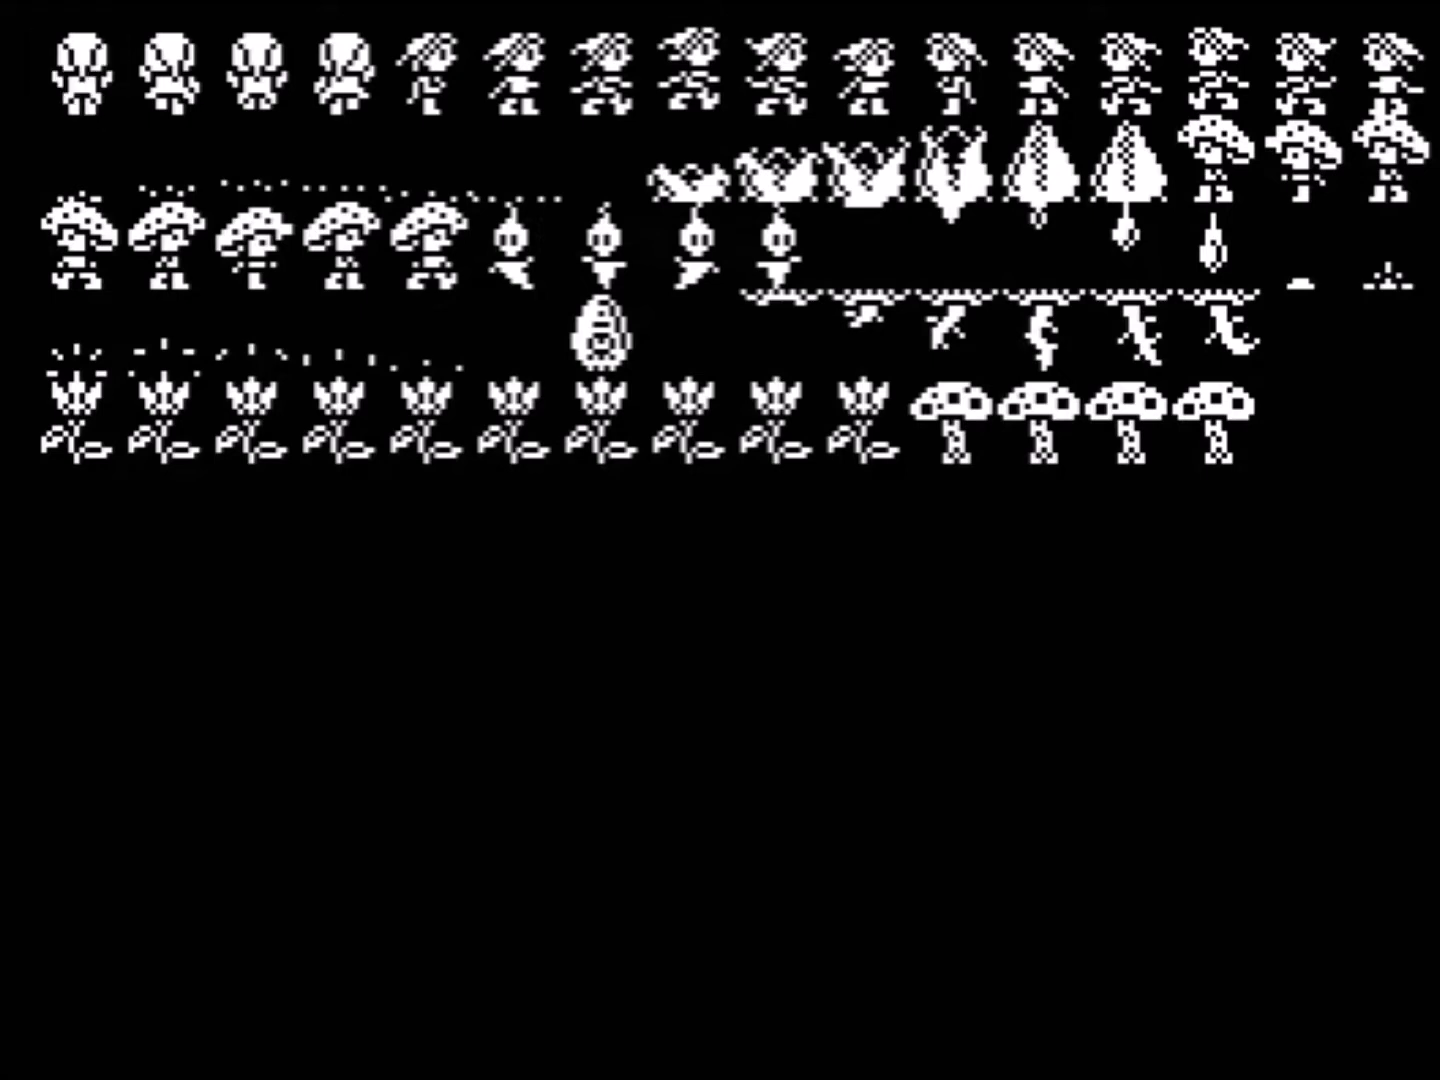
key("Right")
key("Right")
key("Right")
key("Right")
key("Right")
key("Right")
key("Right")
key("Right")
key("Down")
key("Down")
key("Down")
key("Down")
key("Down")
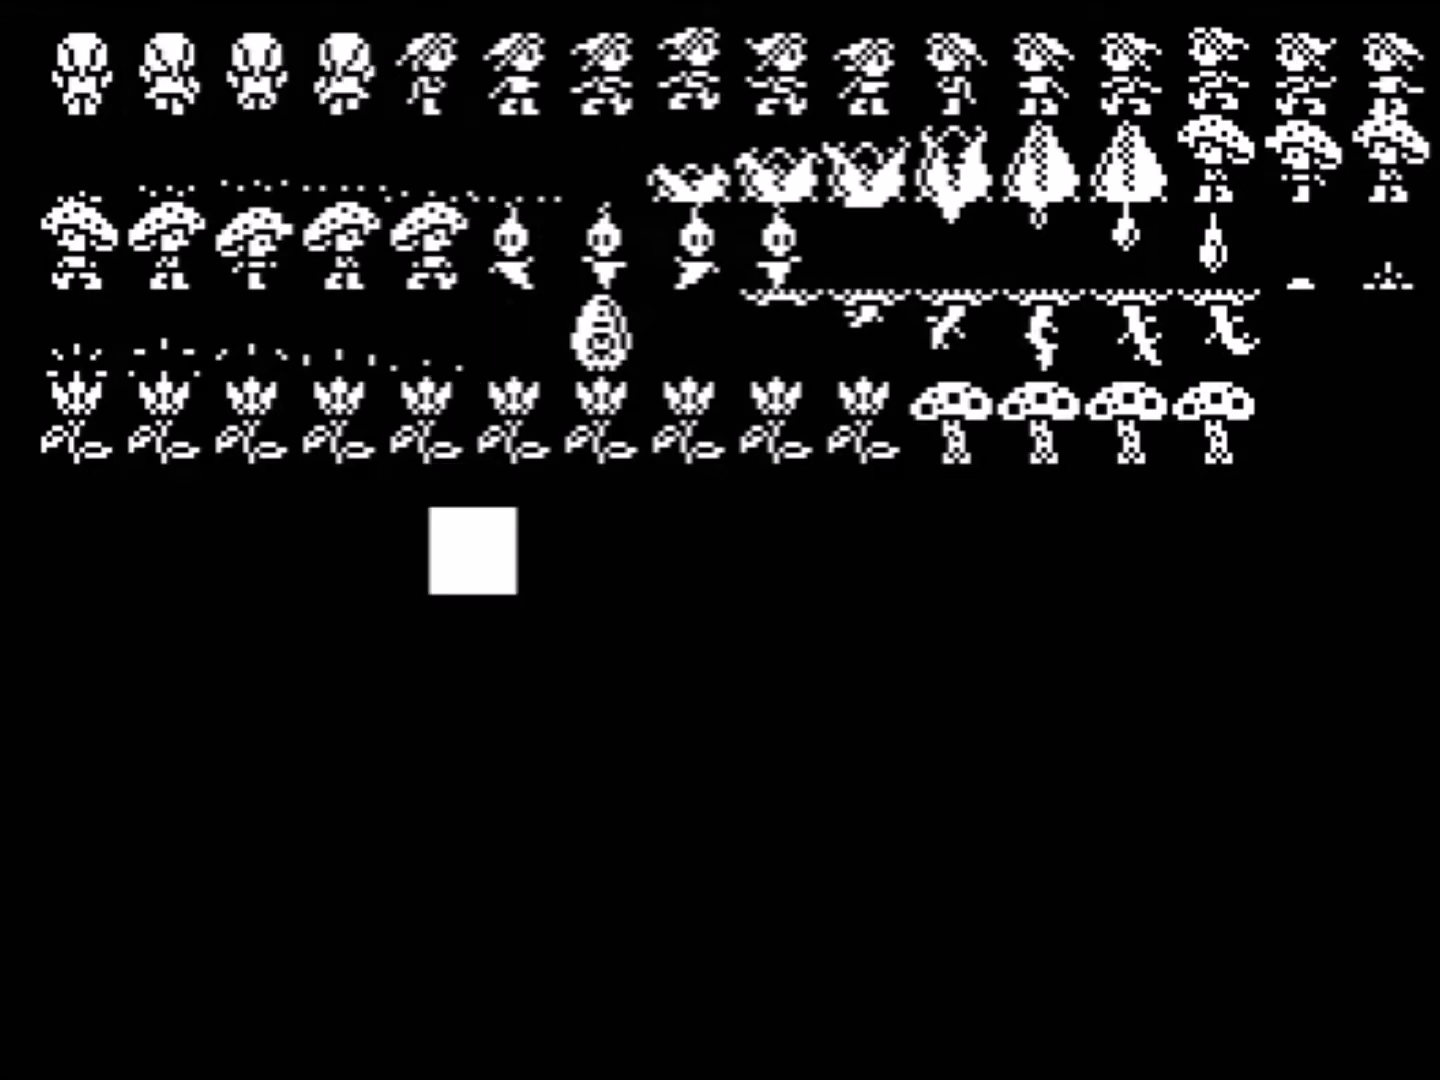
key("Left")
key("Left")
key("Left")
key("Left")
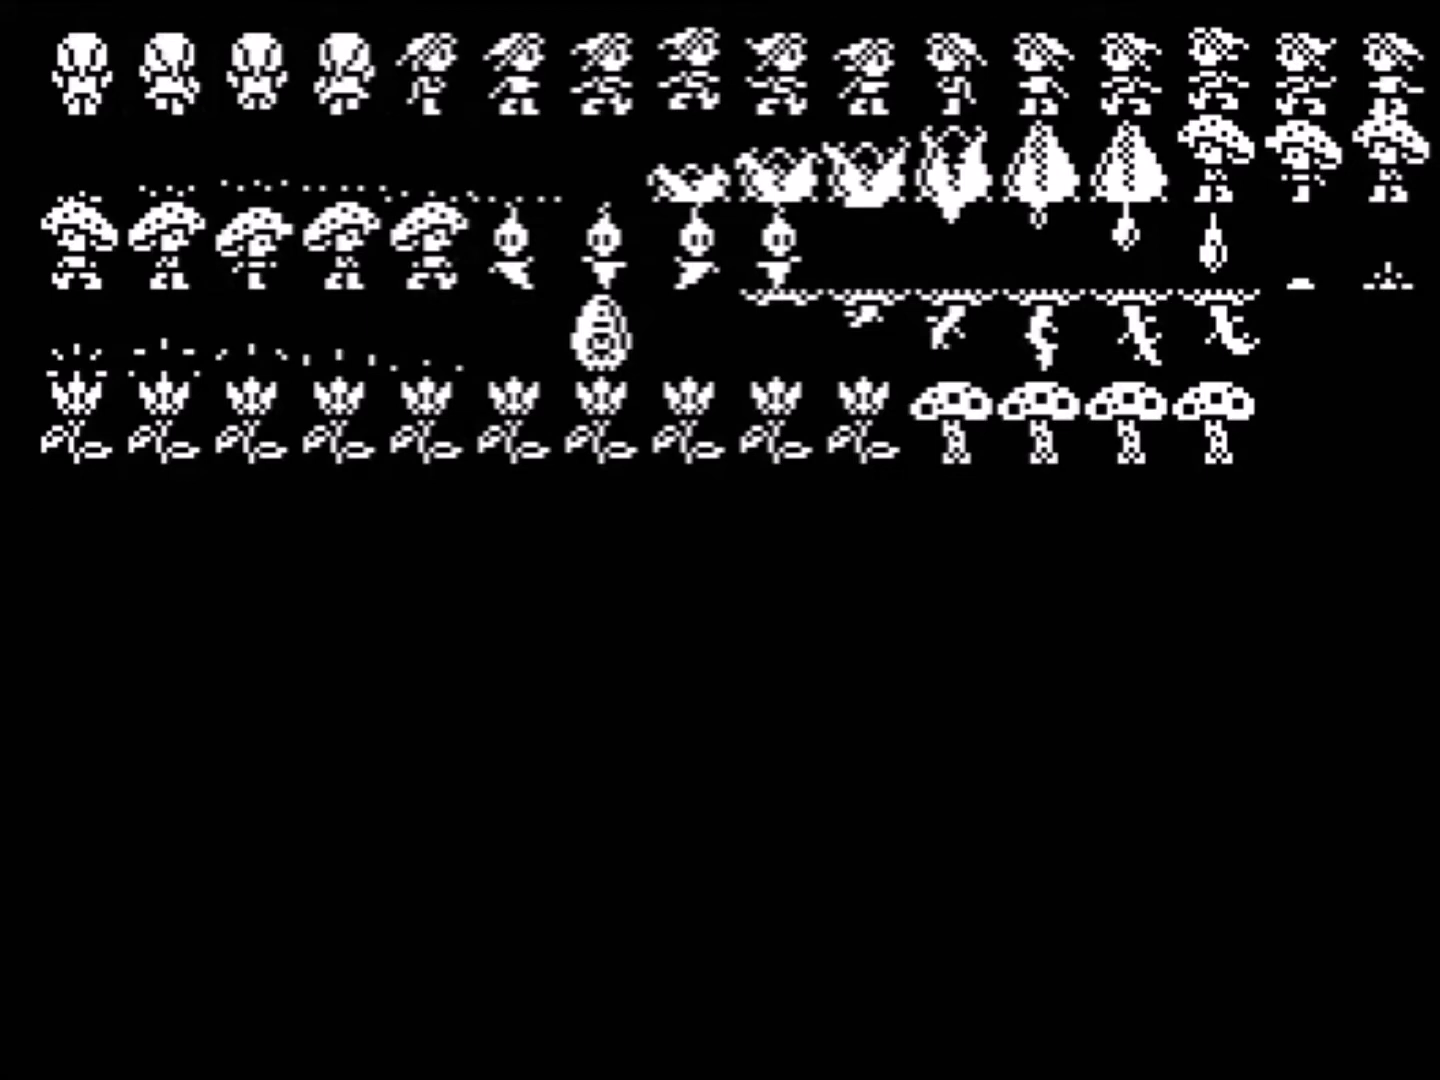
- Save the displayed sprite sheet as an SCR screenshot named nixfullset.bin in the sprites folder
left_click(6, 3)
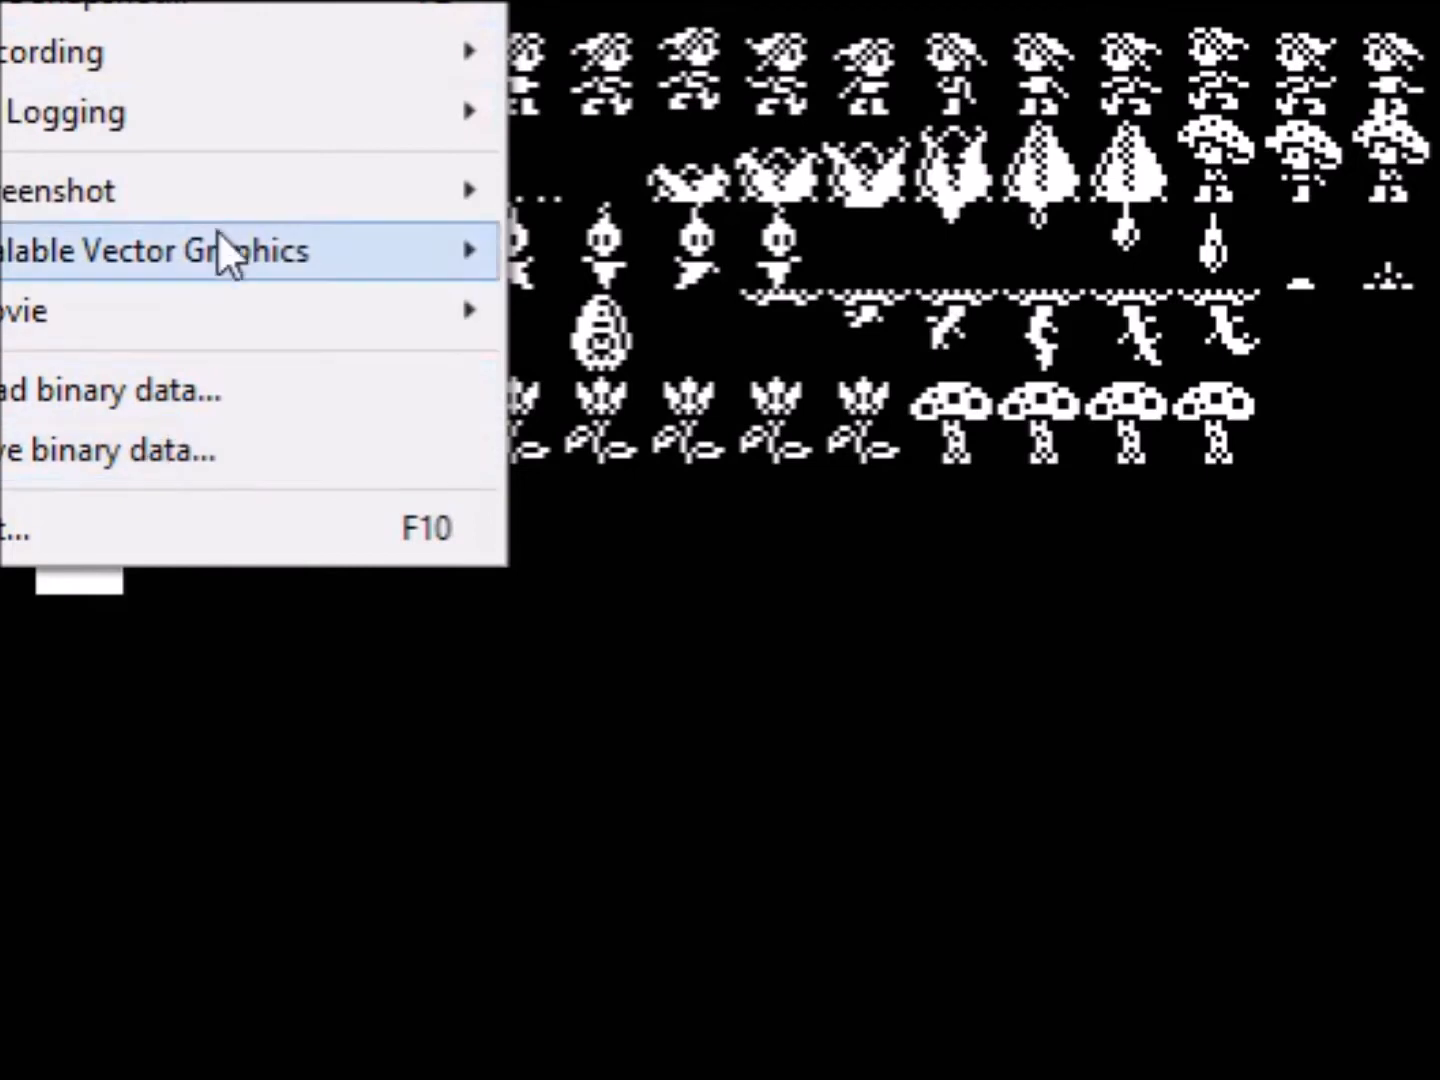
mouse_move(219, 232)
mouse_move(452, 193)
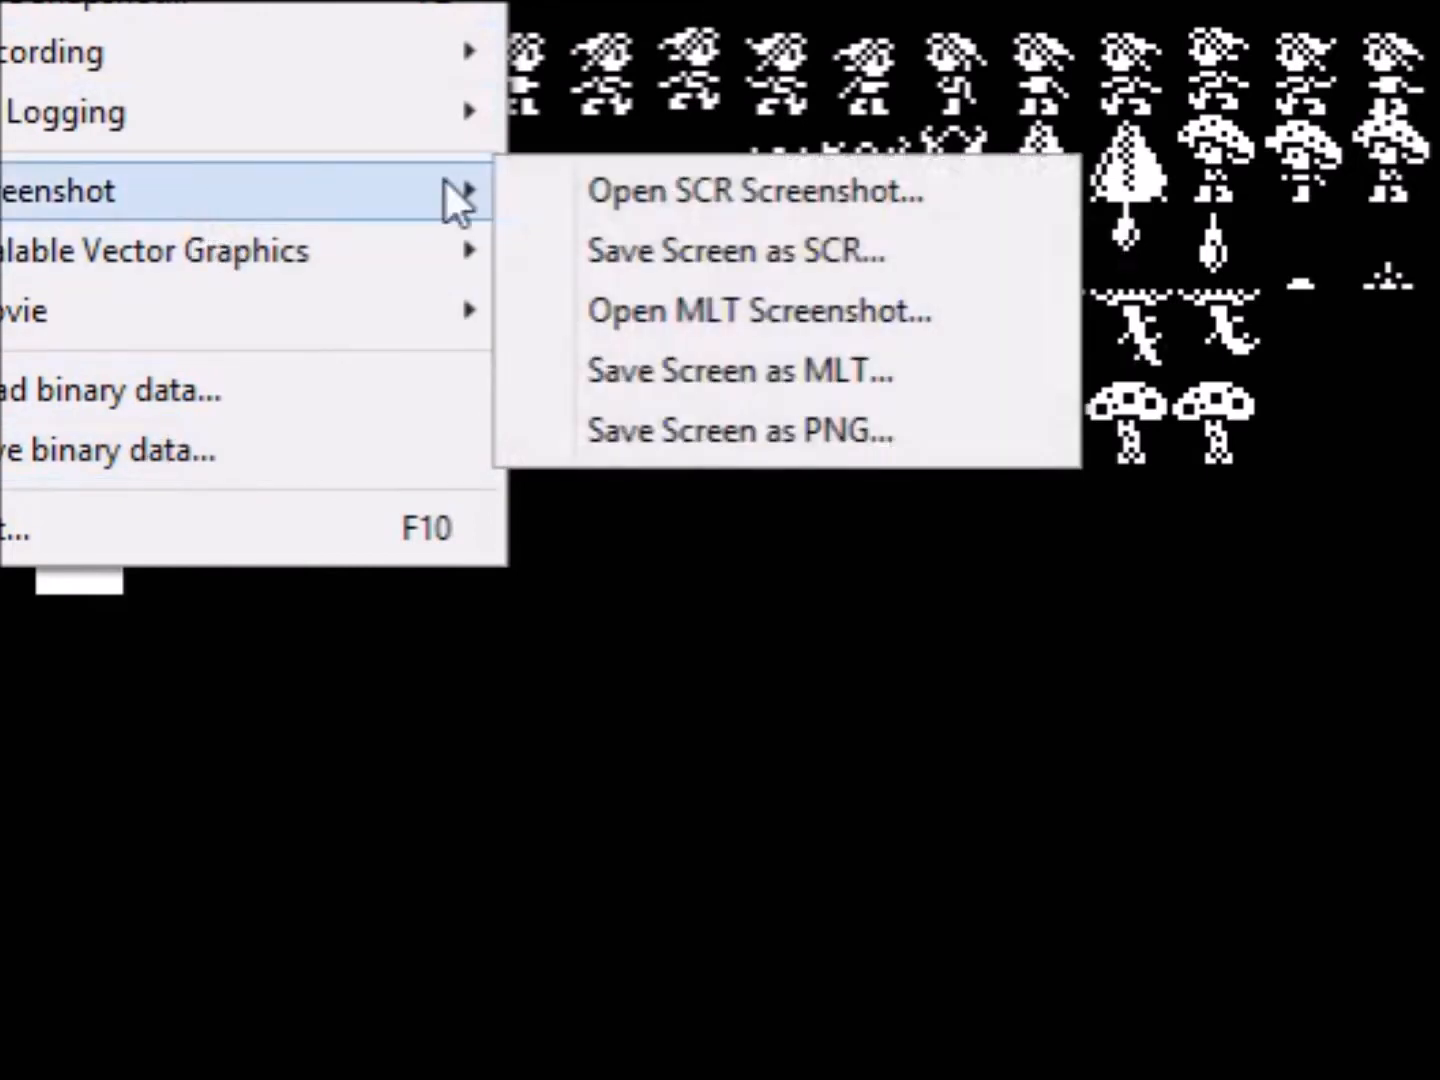
left_click(675, 250)
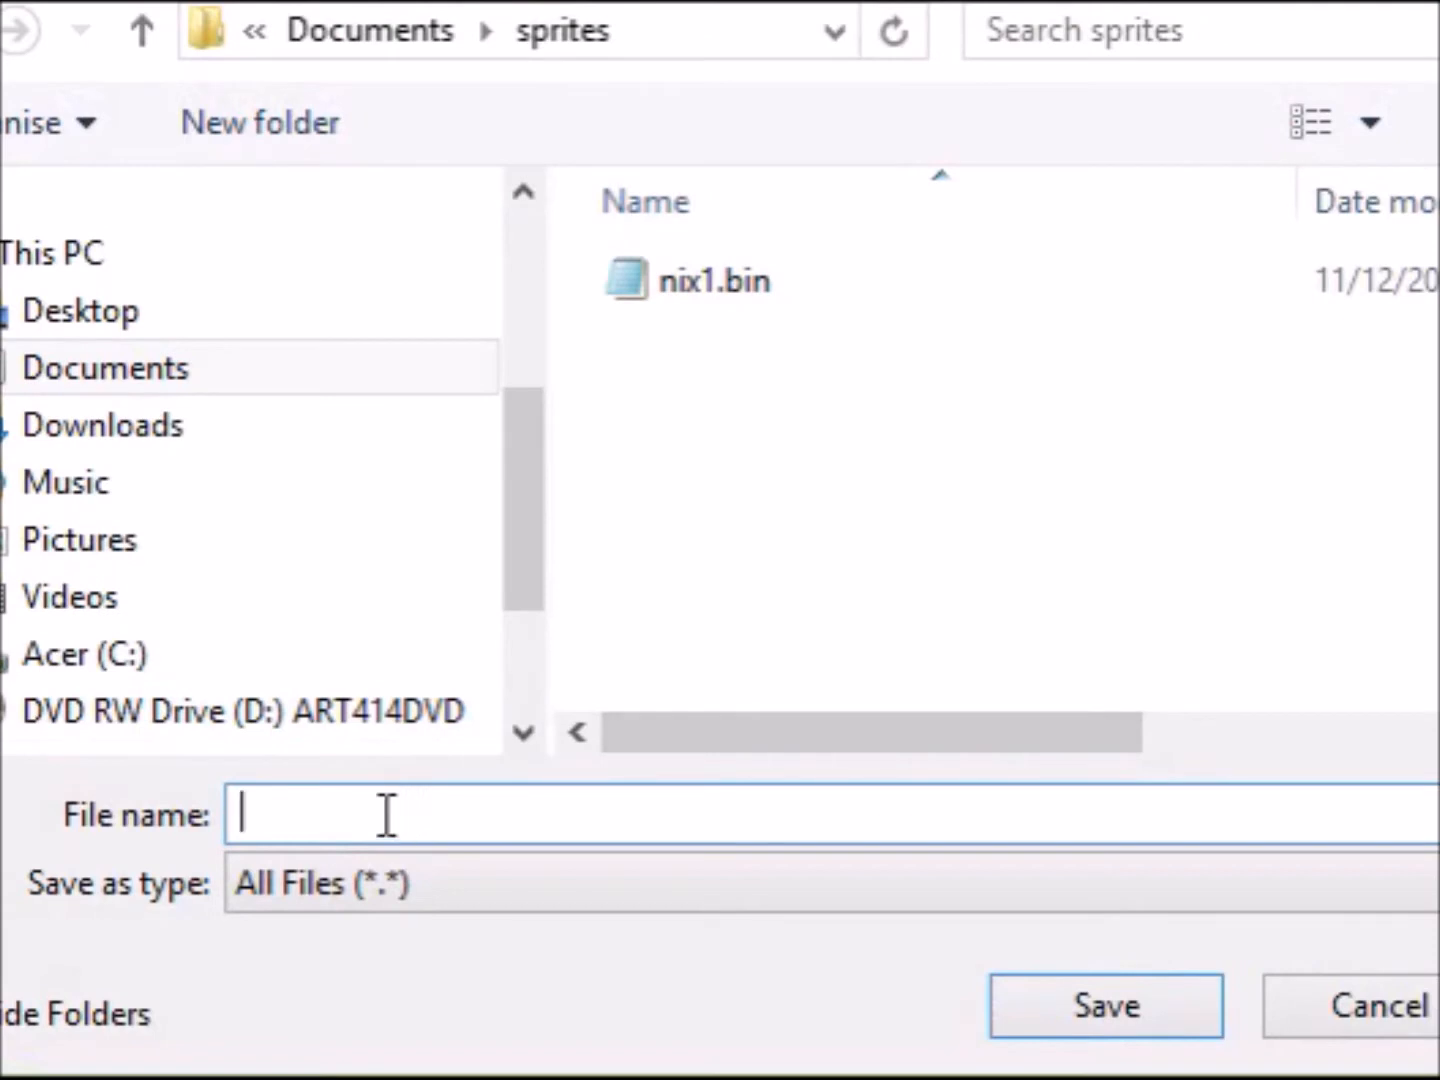
type("nix")
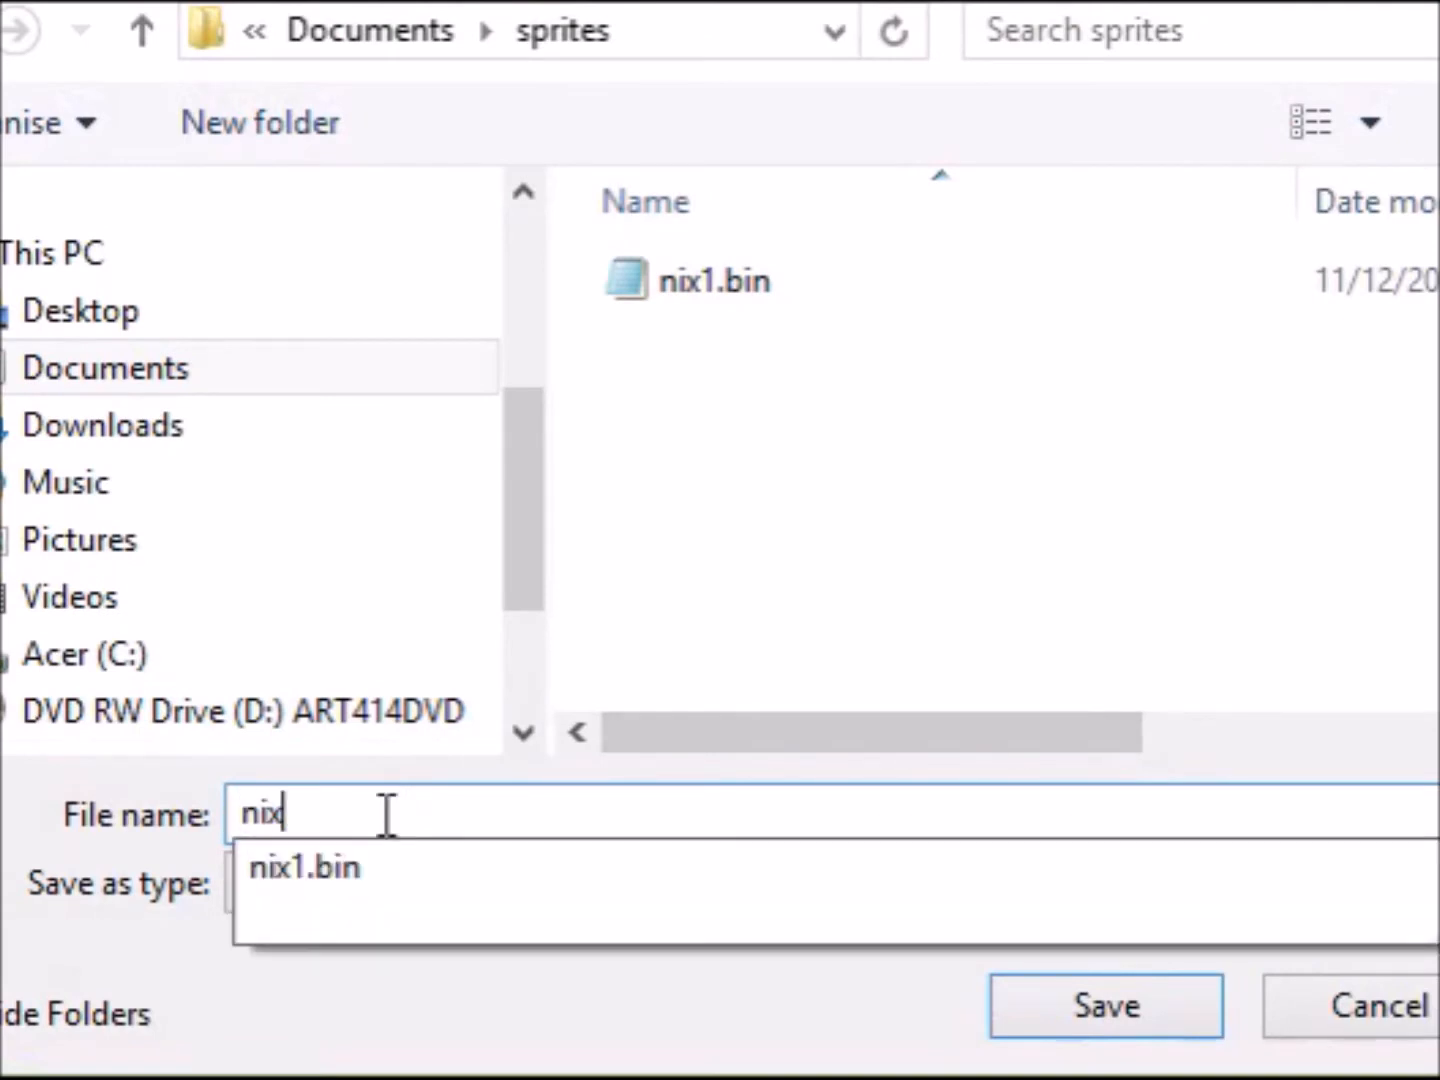
type("set.")
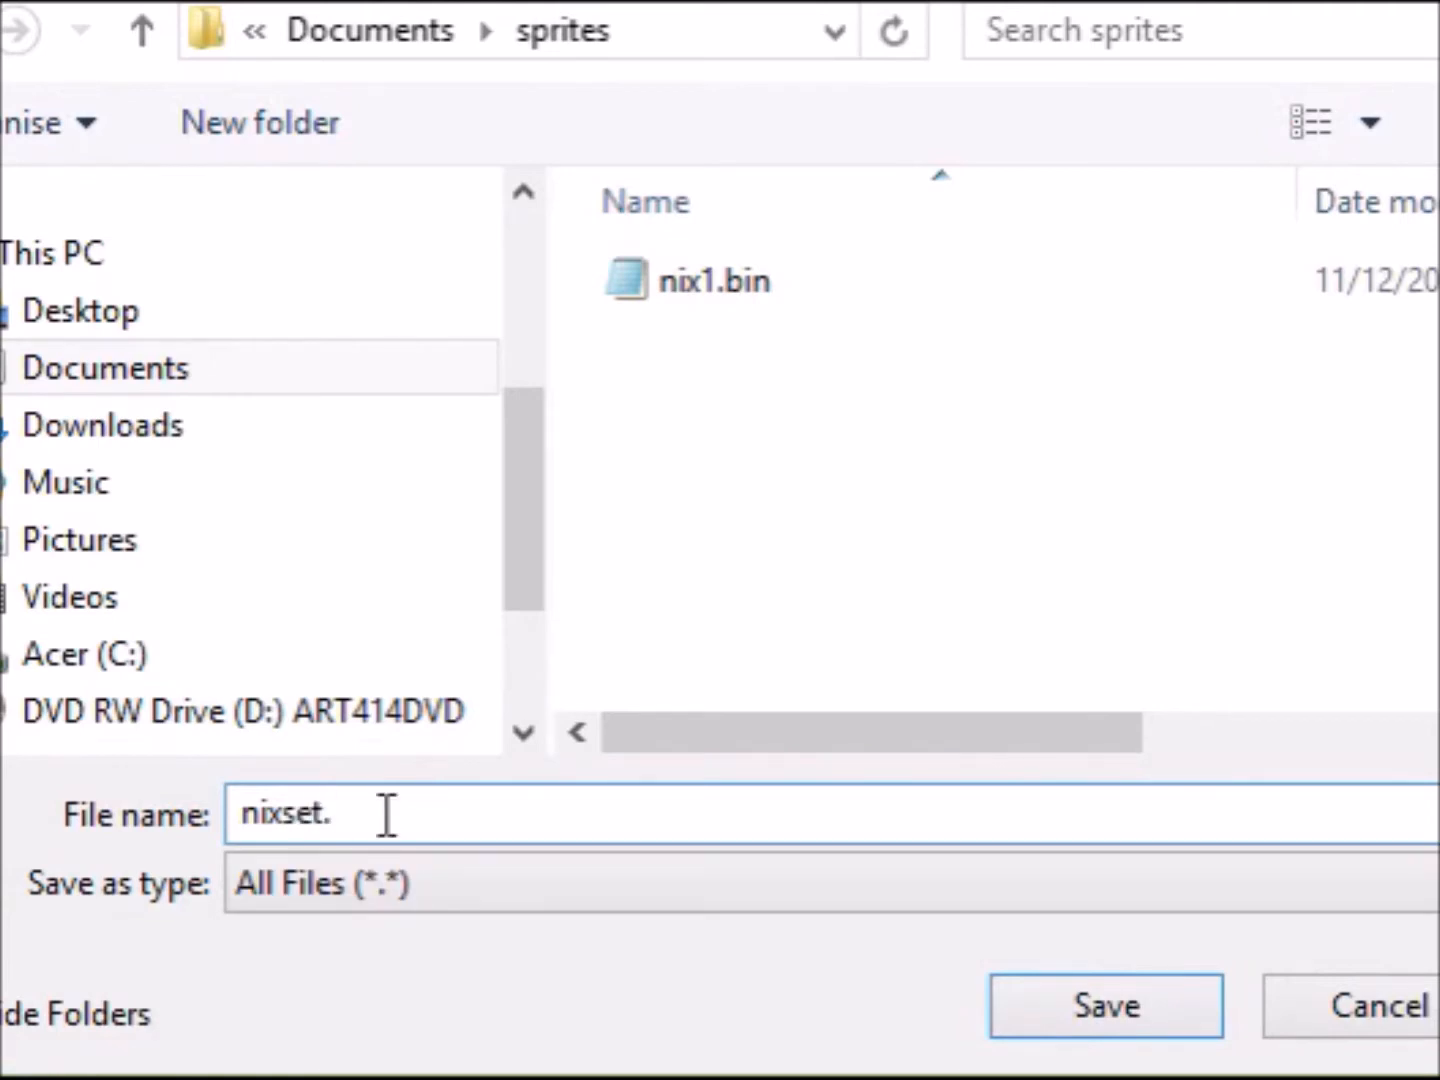
type("scr")
key("BackSpace")
key("BackSpace")
key("BackSpace")
type("bin")
left_click(283, 810)
type("full")
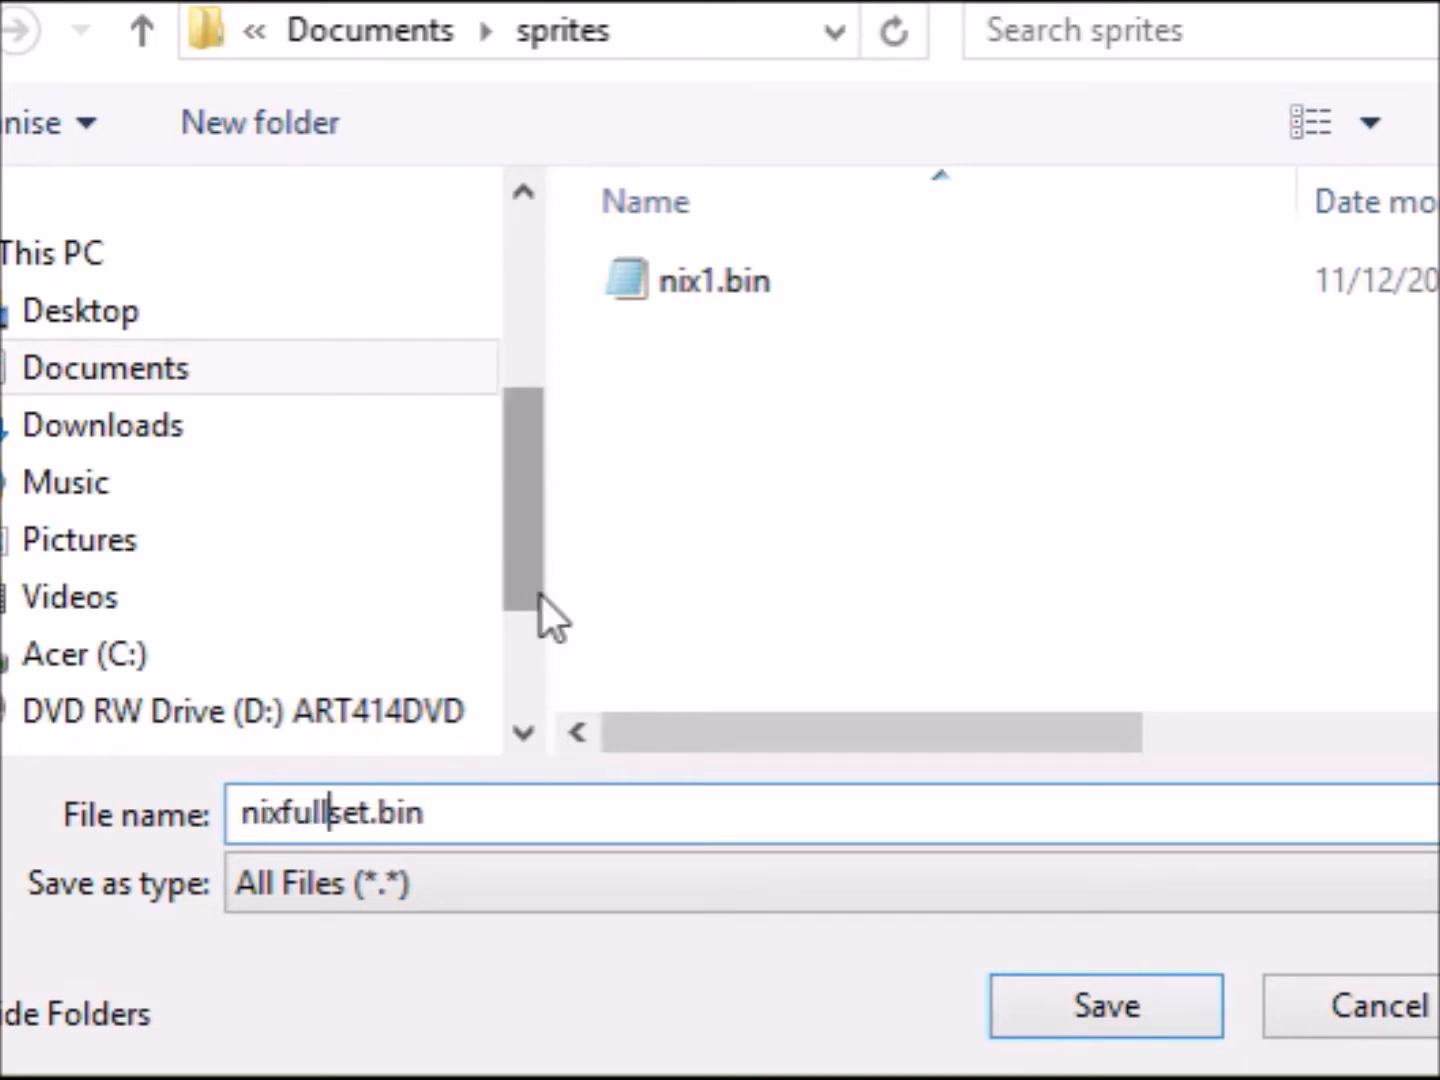
left_click(1096, 1018)
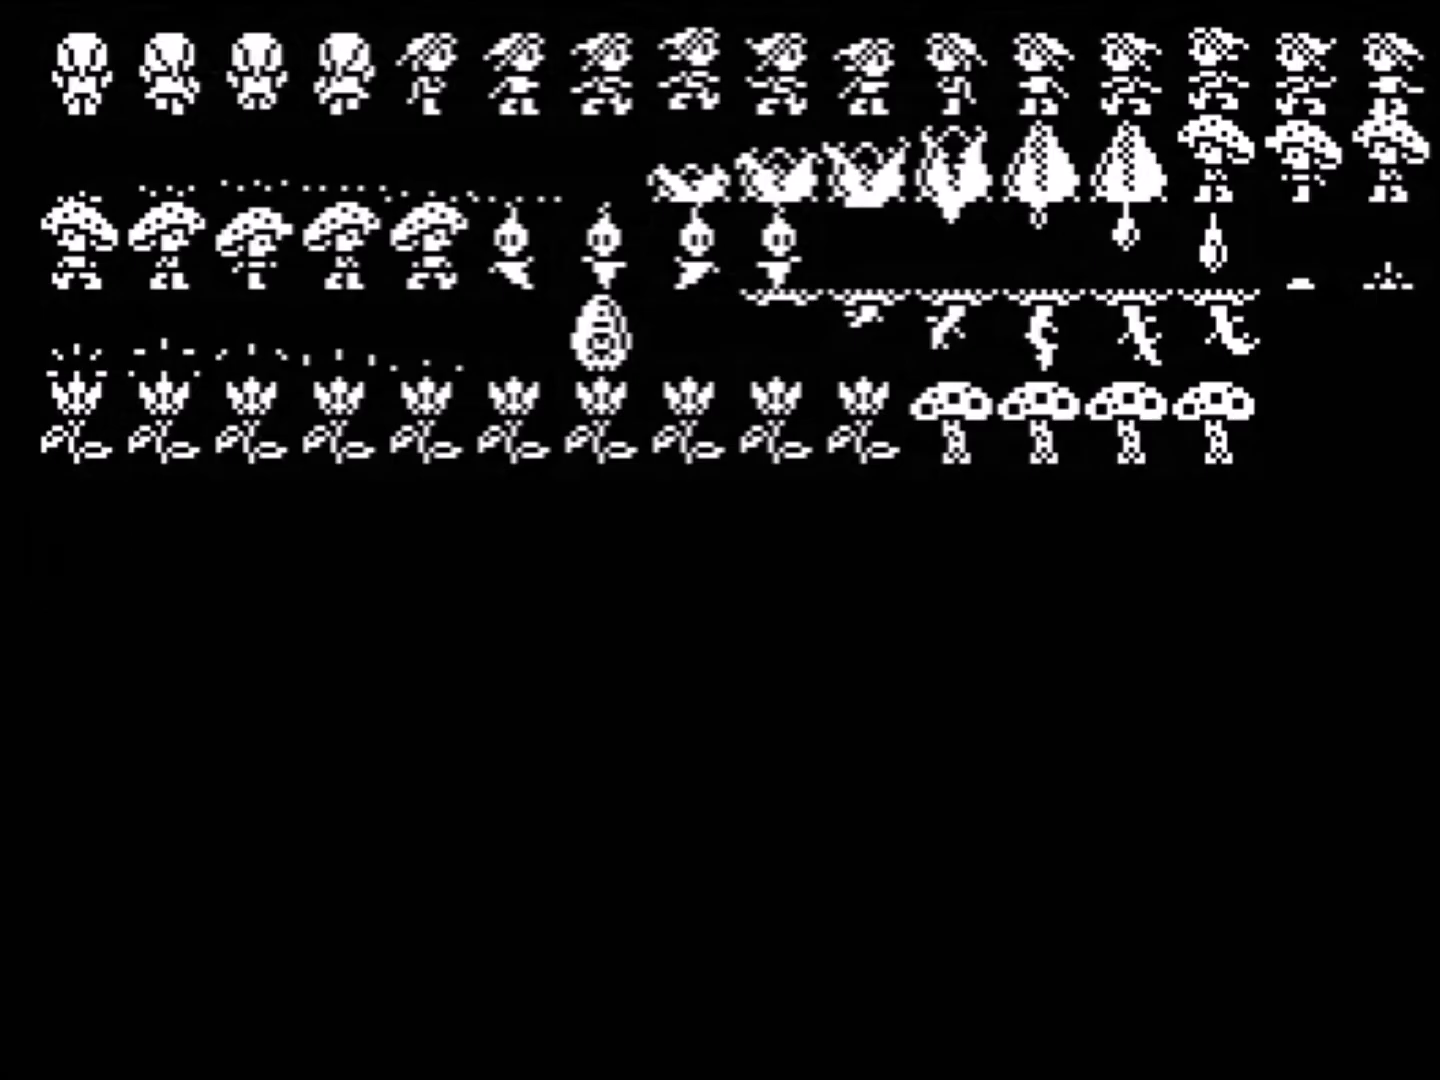
- Display the sprite sheet of the empty project and move the cursor clear of the single sprite
key("g")
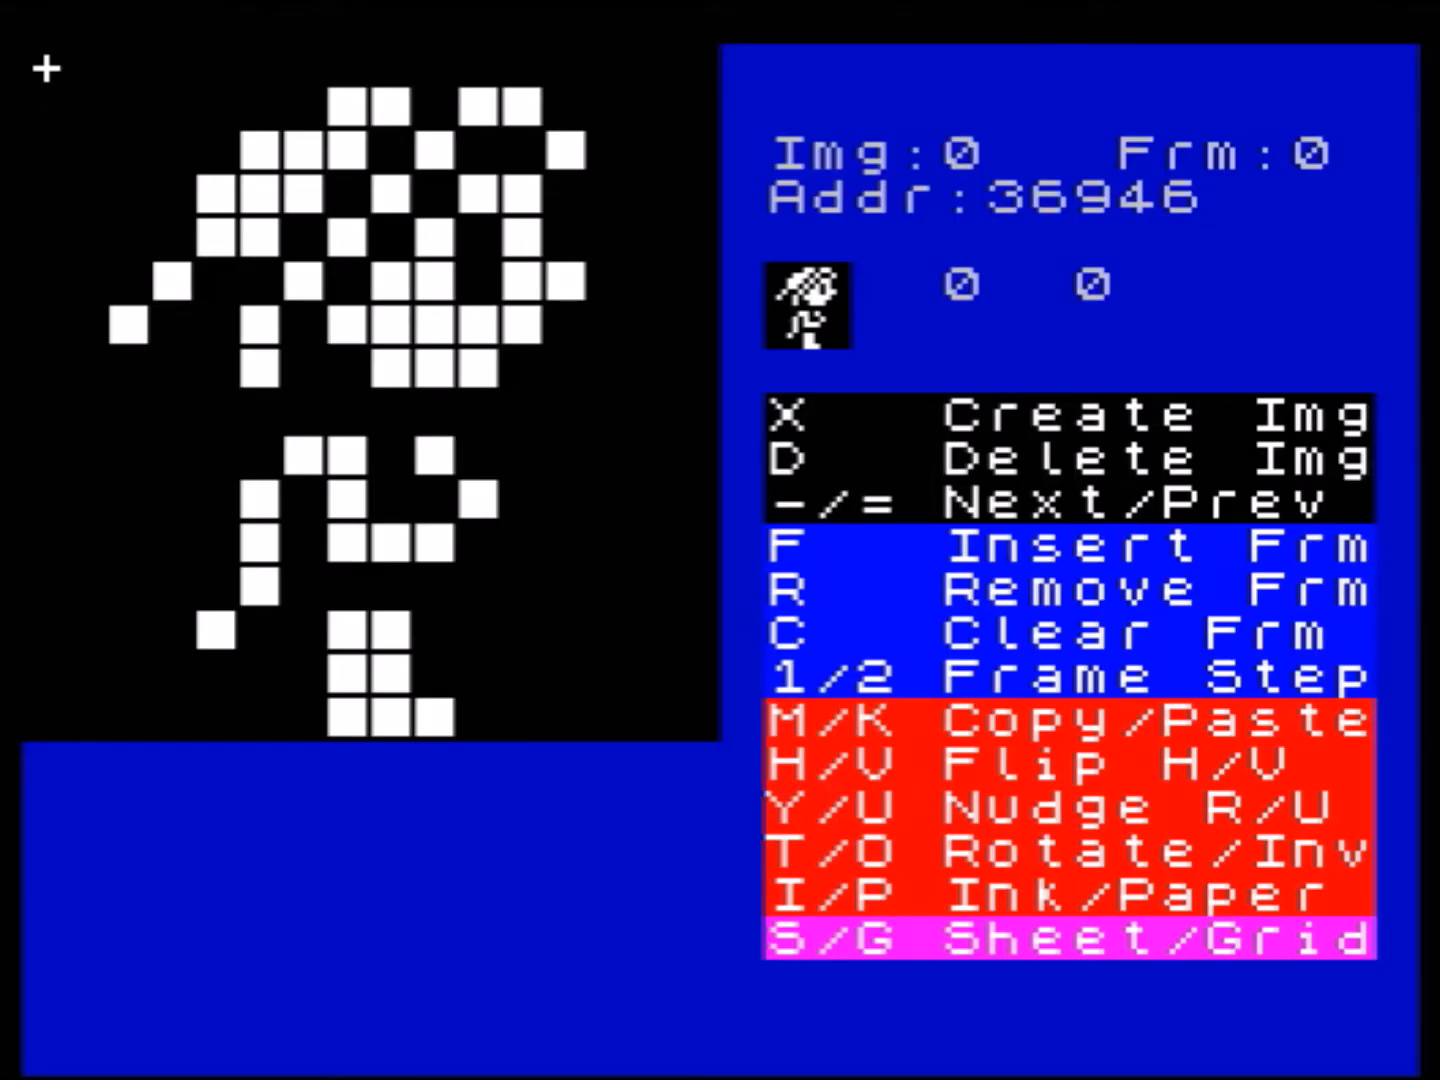
key("Return")
key("o")
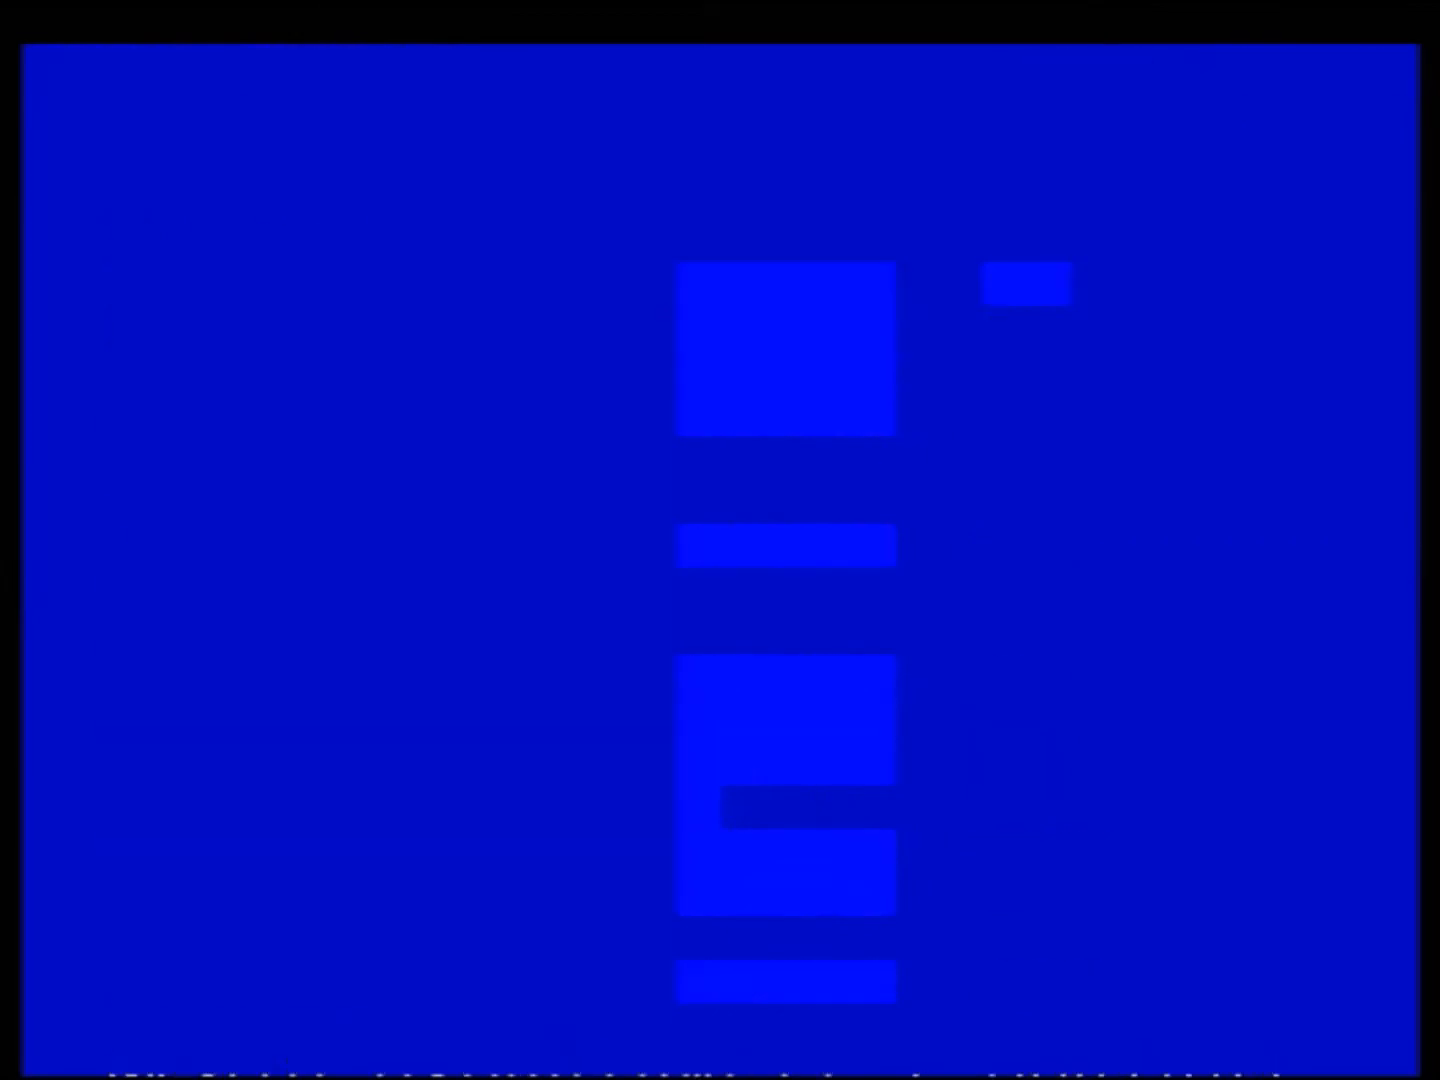
key("s")
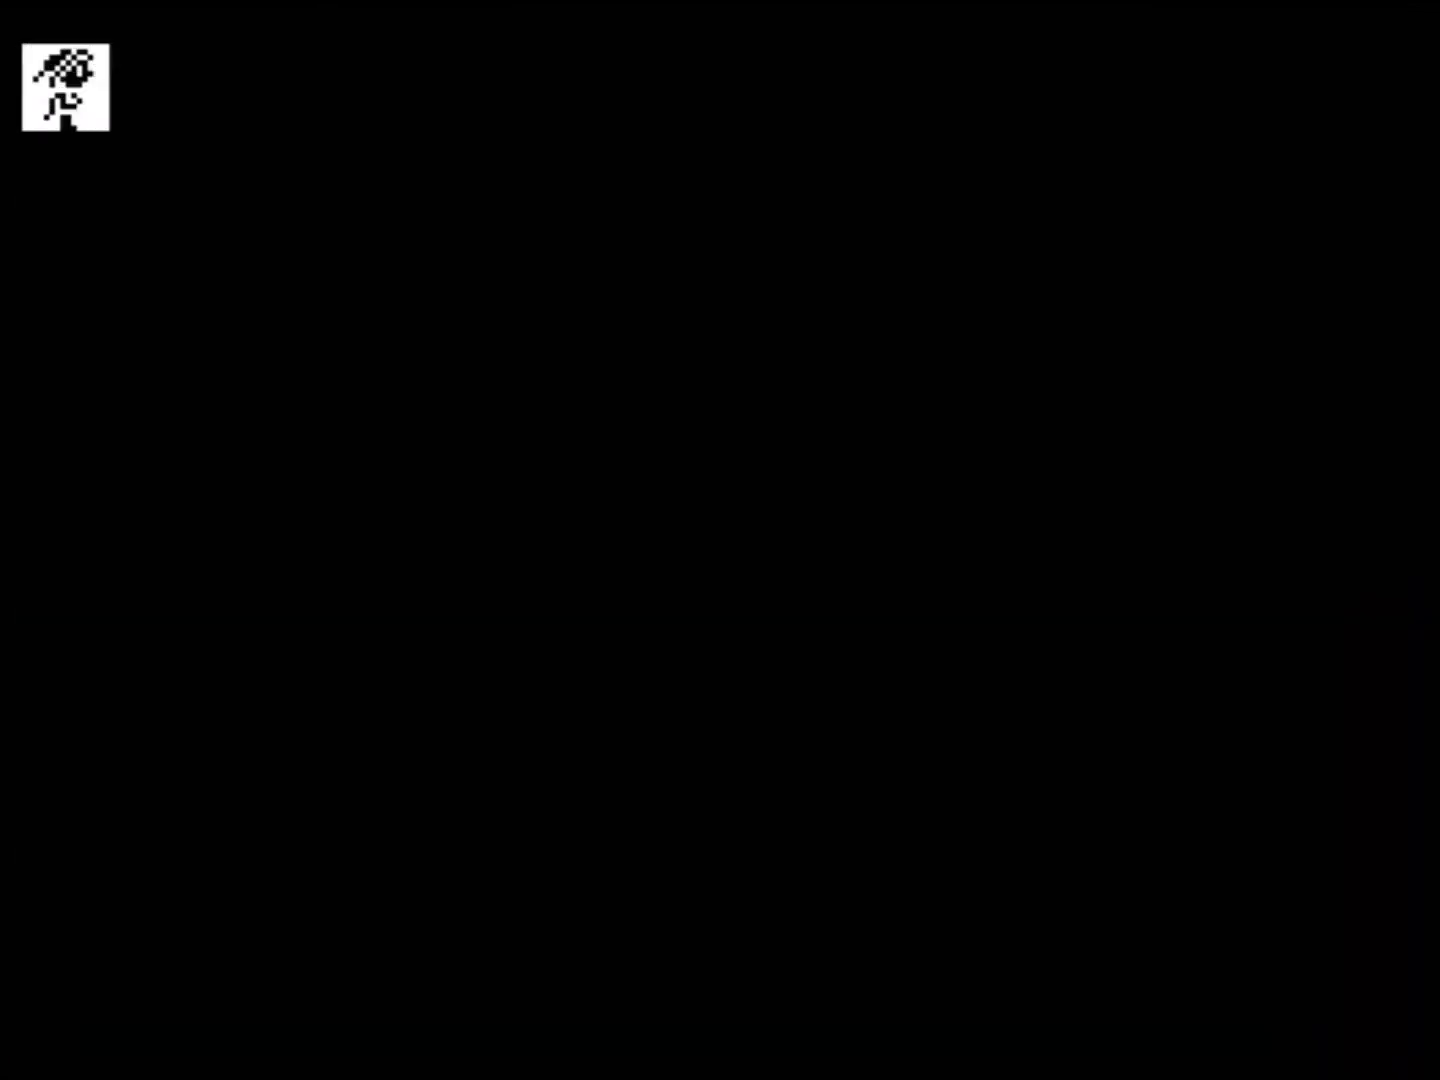
key("p")
key("p")
key("a")
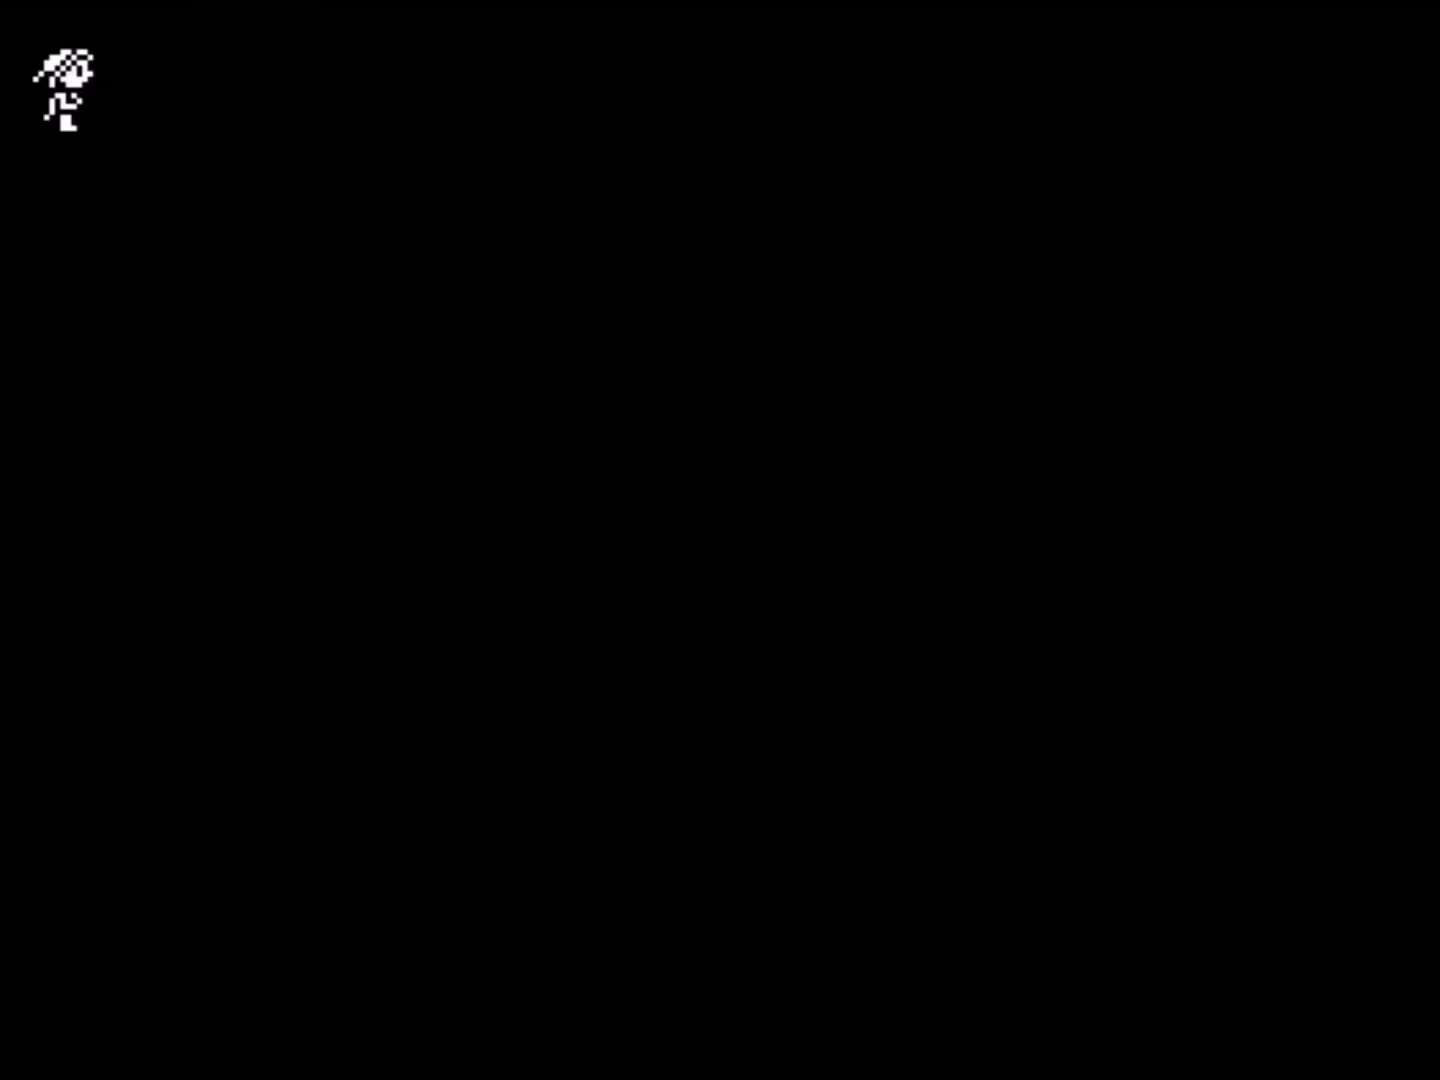
key("a")
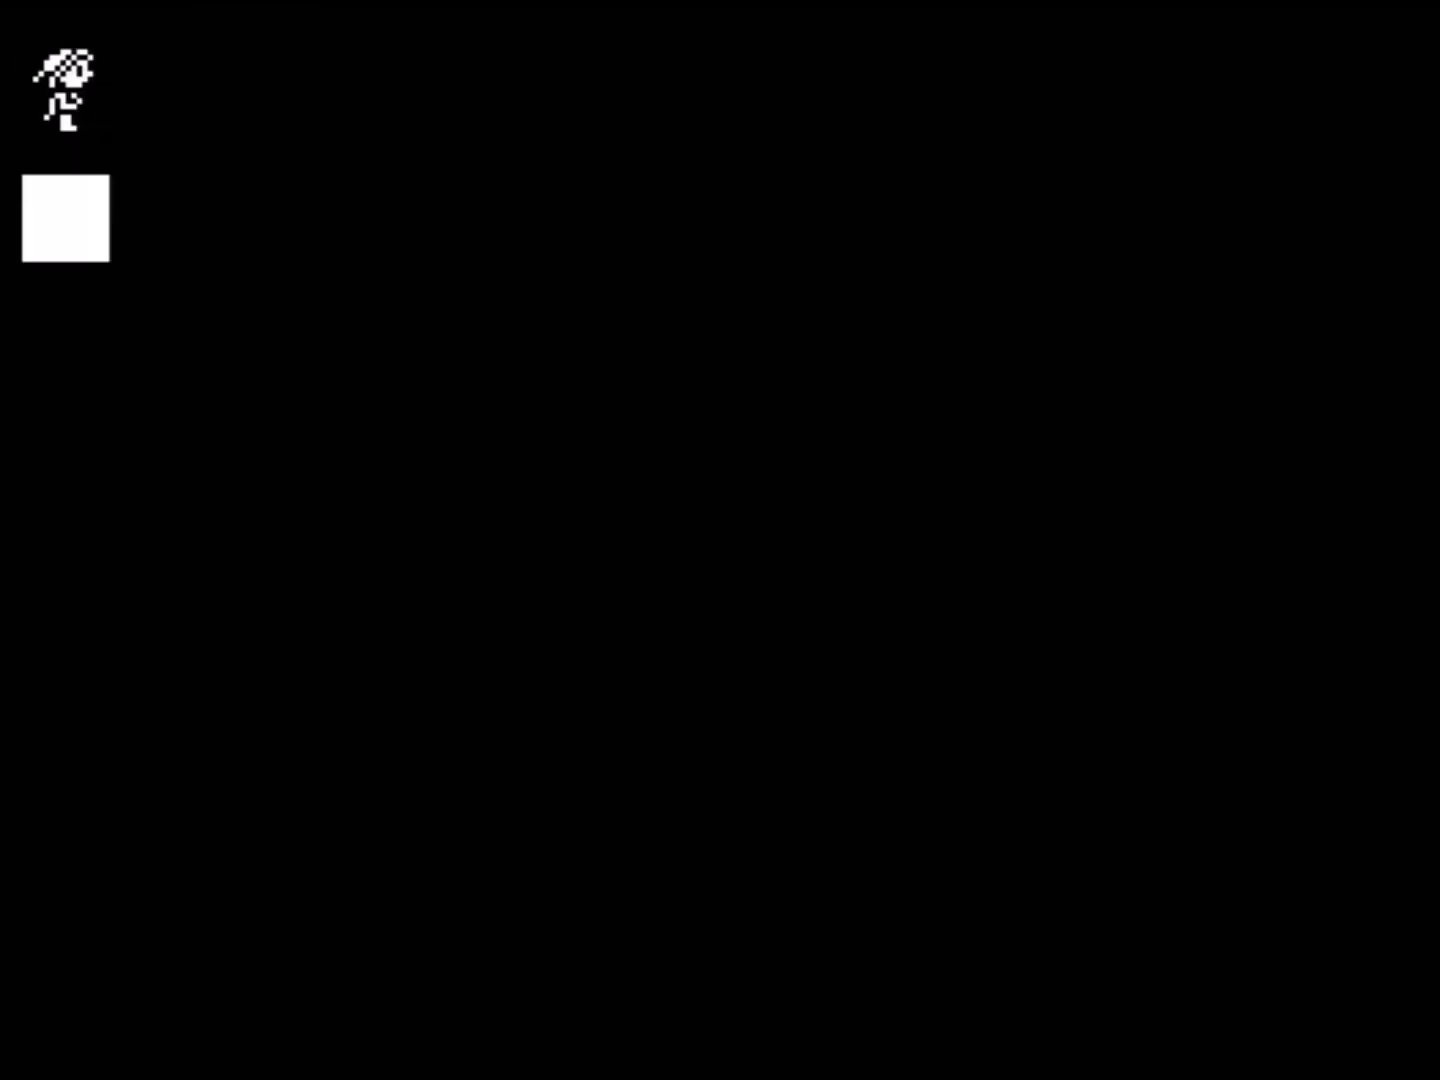
- Load nixfullset.bin as binary data at start 49152 with length 6912
left_click(1, 1)
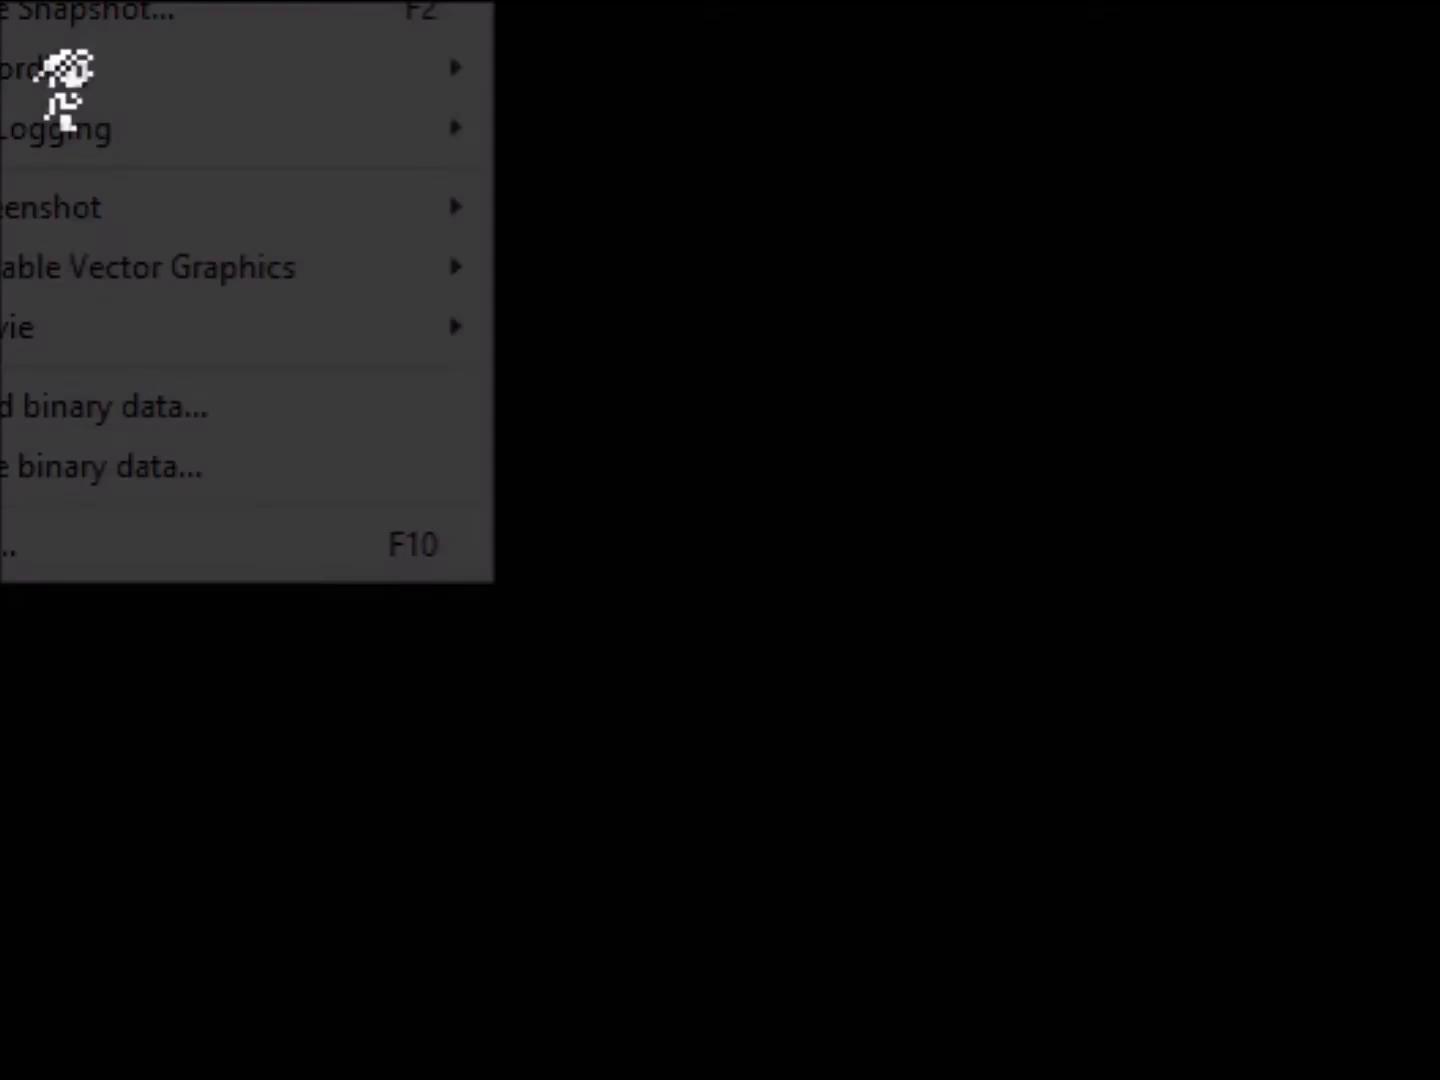
left_click(71, 409)
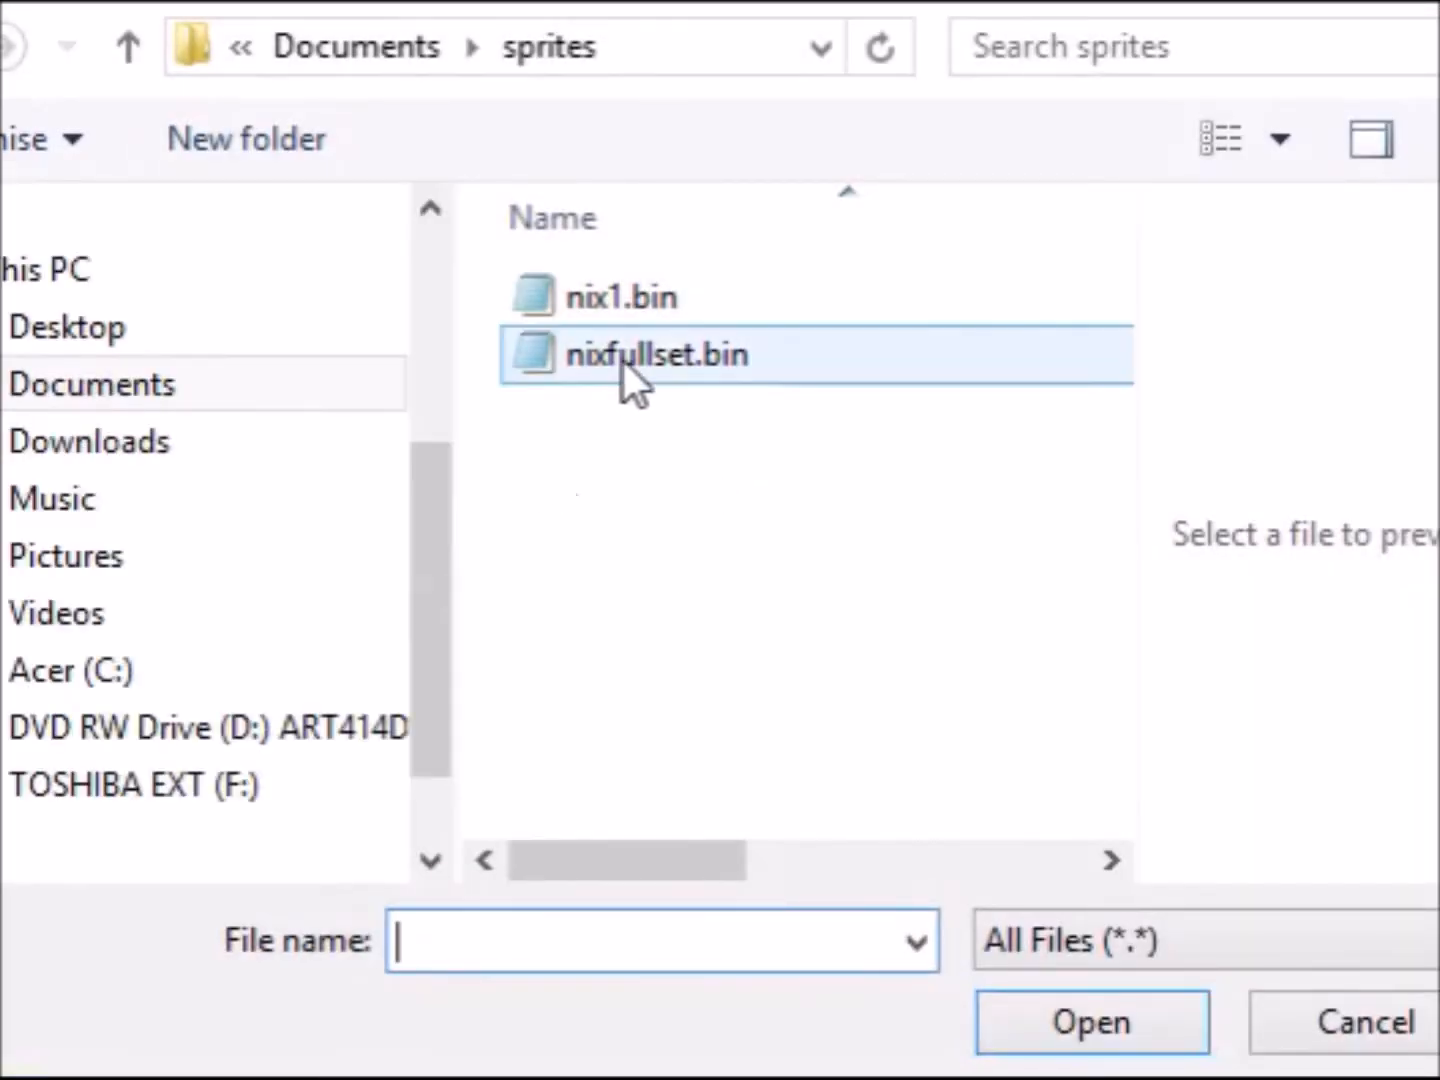
left_click(634, 352)
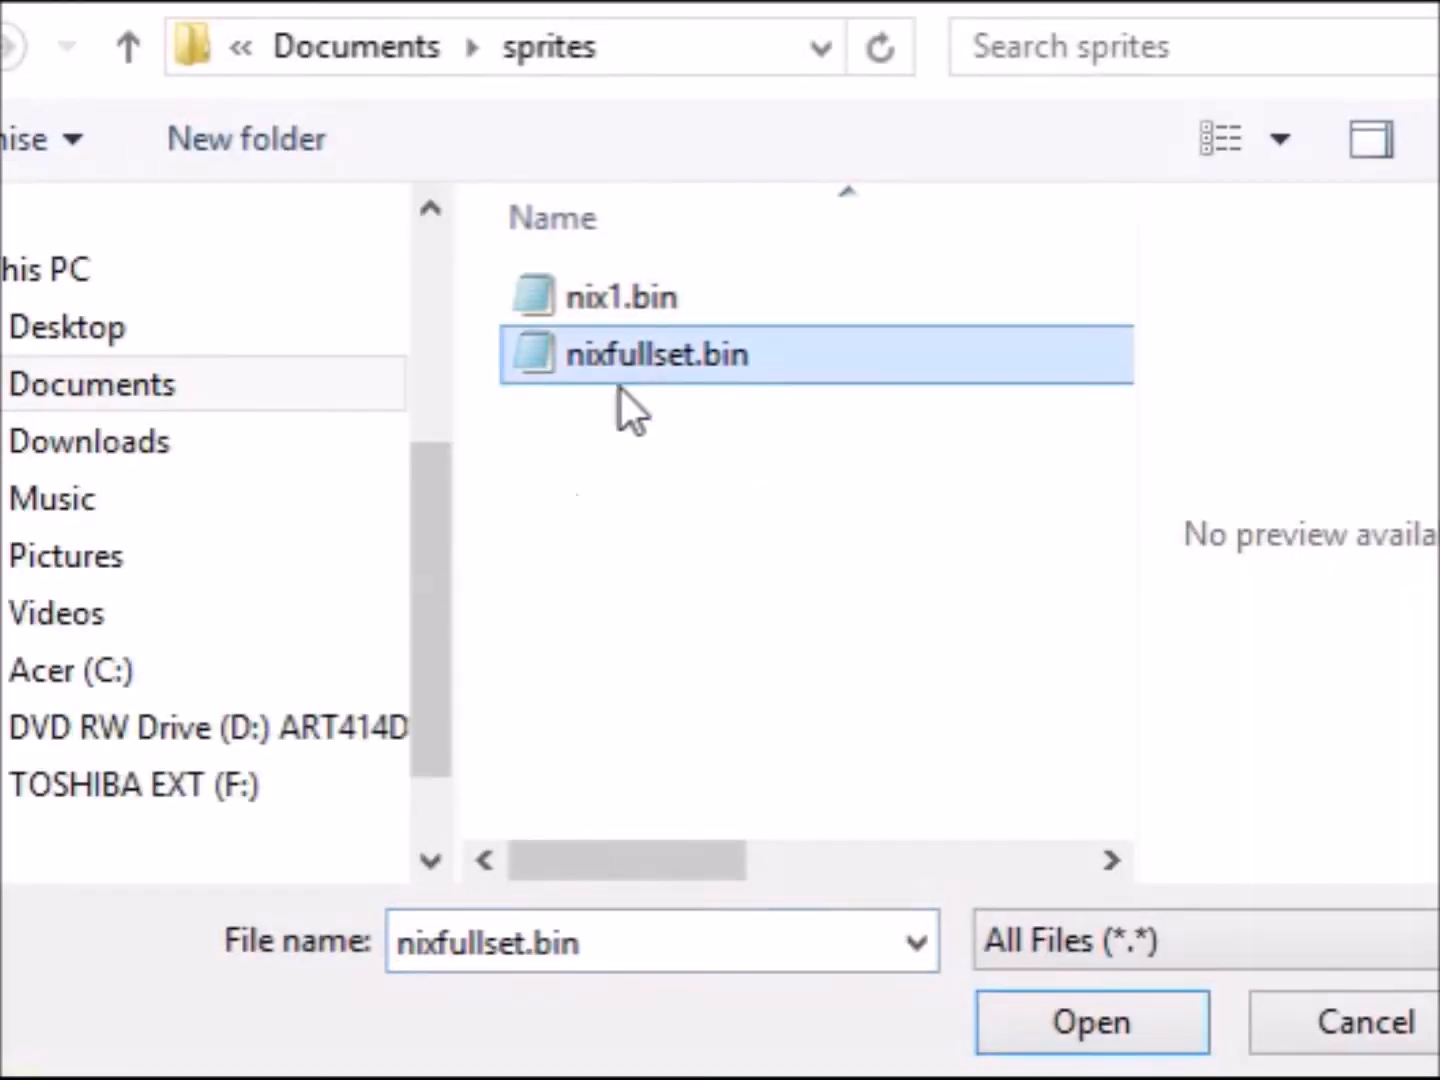
left_click(1072, 1021)
left_click(880, 466)
type("49152")
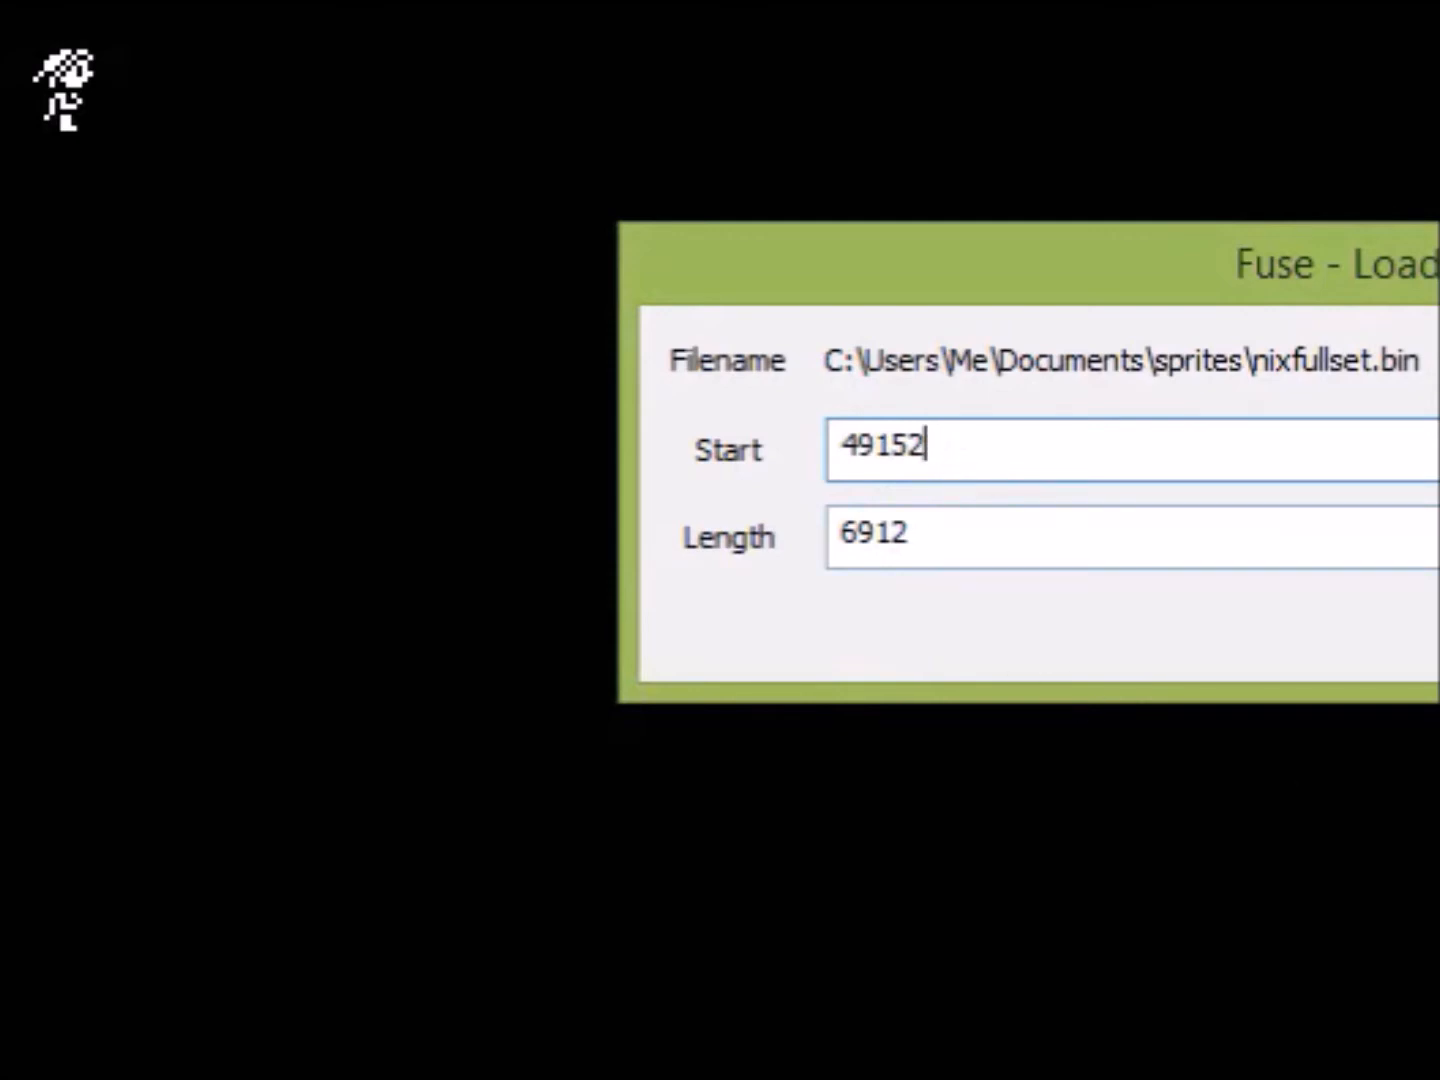
key("Return")
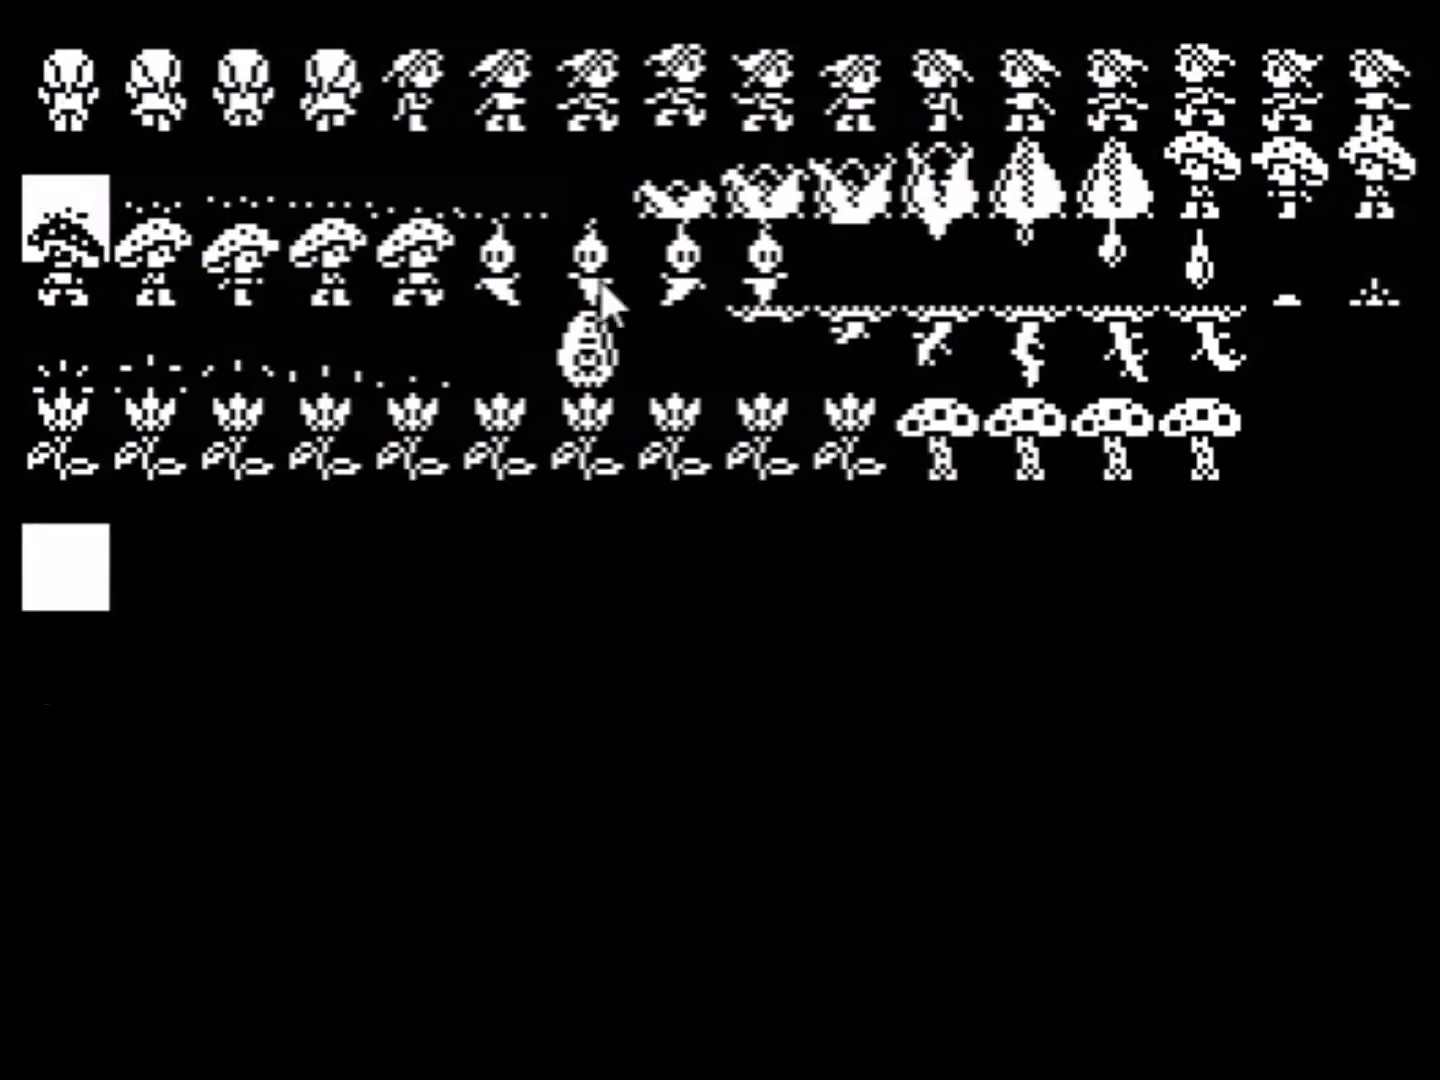
- Grab the seventh sprite in the top row of the loaded sheet and paste it into the cleared frame 0 of image 0
key("Up")
key("Up")
key("Up")
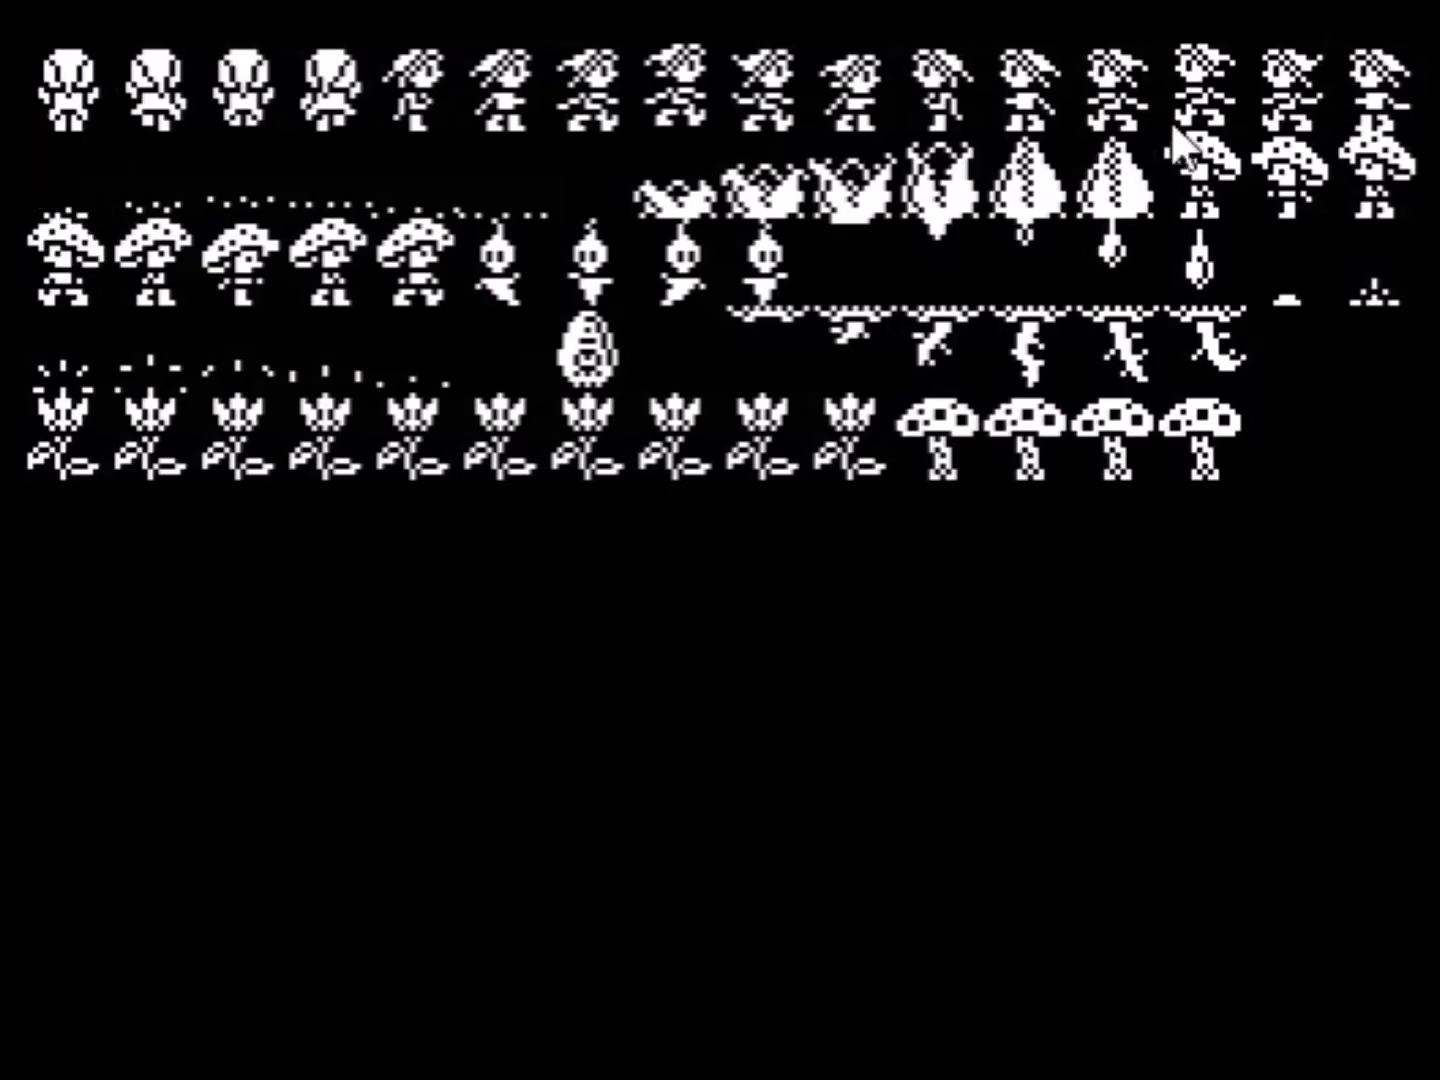
key("Right")
key("Right")
key("Right")
key("Right")
key("Right")
key("Right")
key("Right")
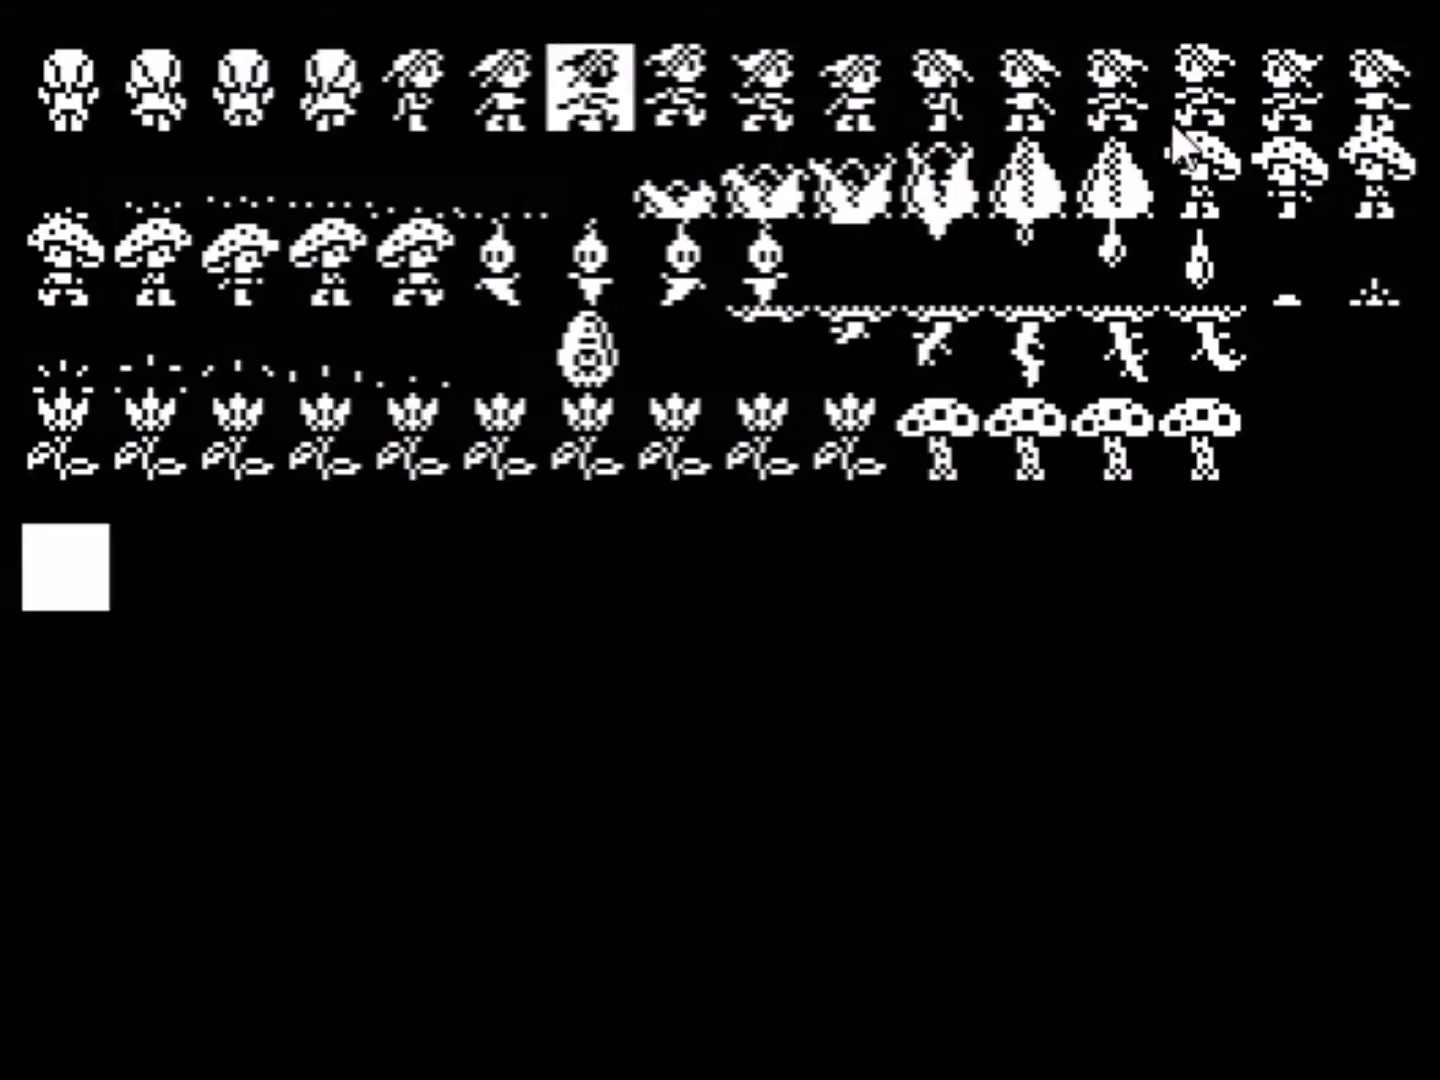
key("s")
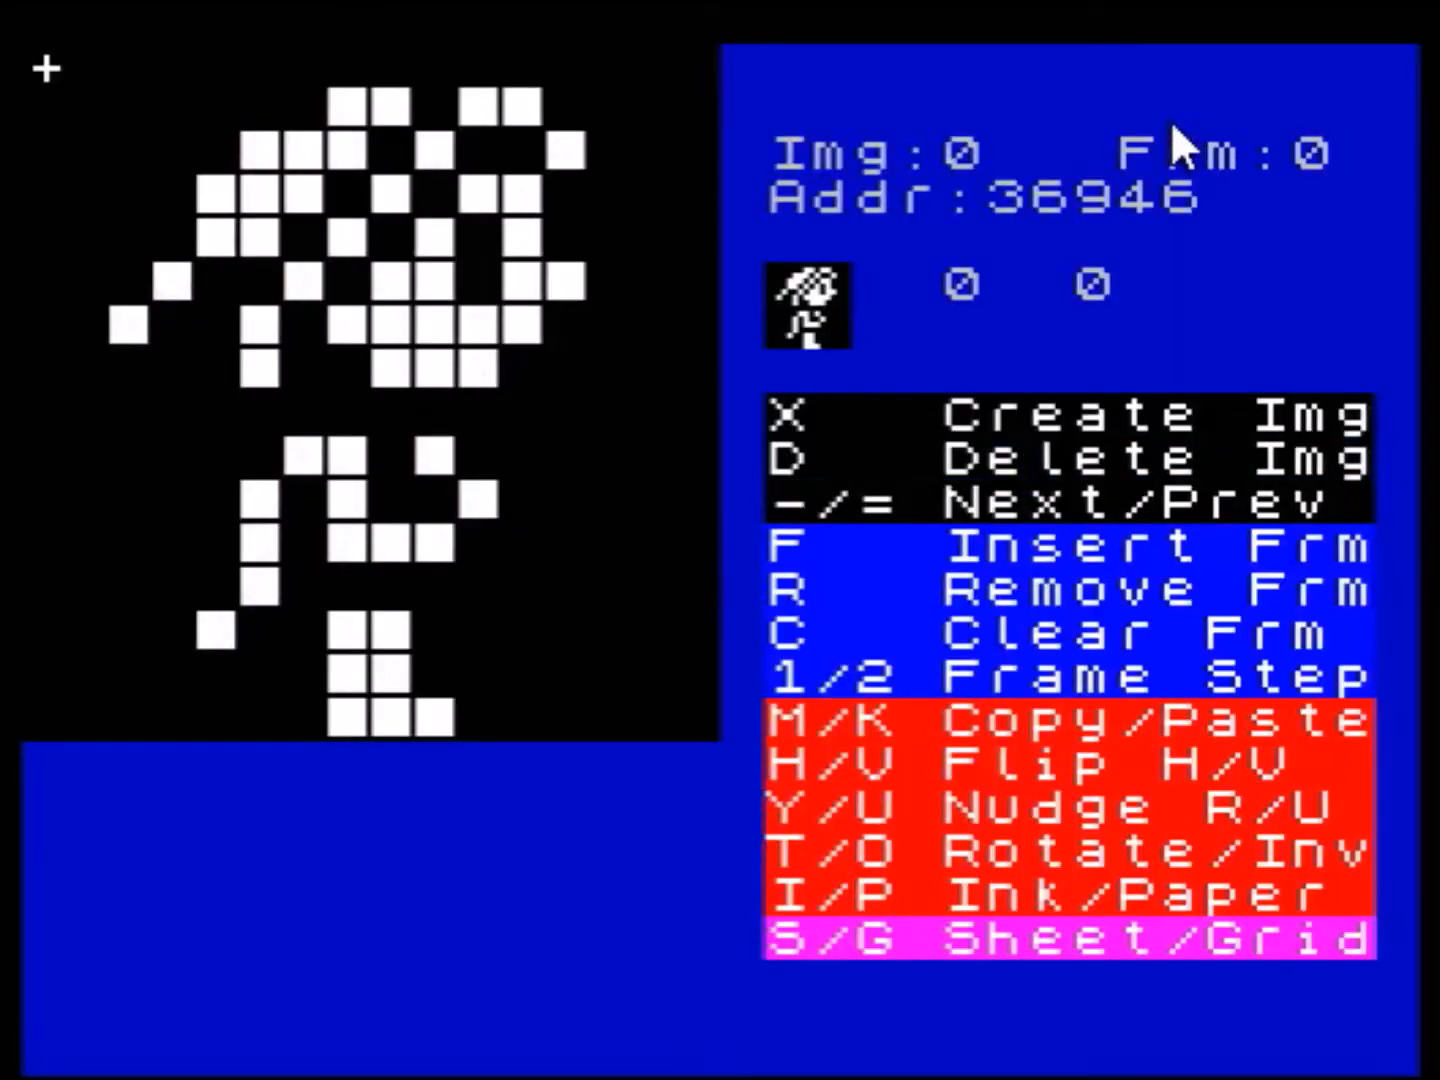
key("c")
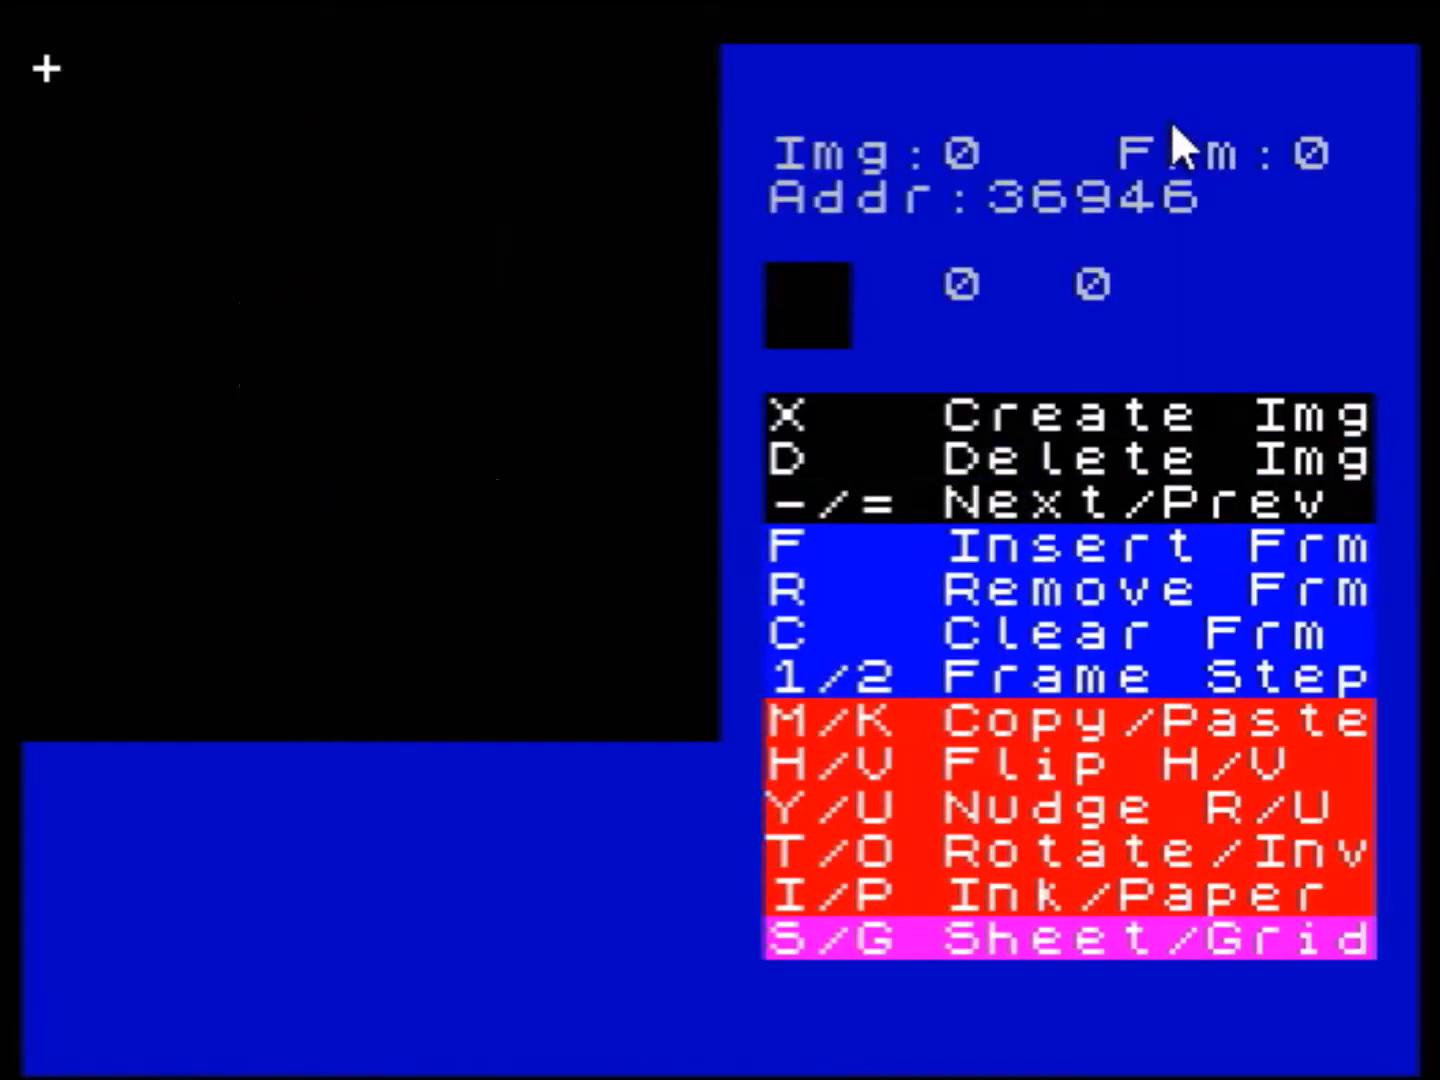
key("k")
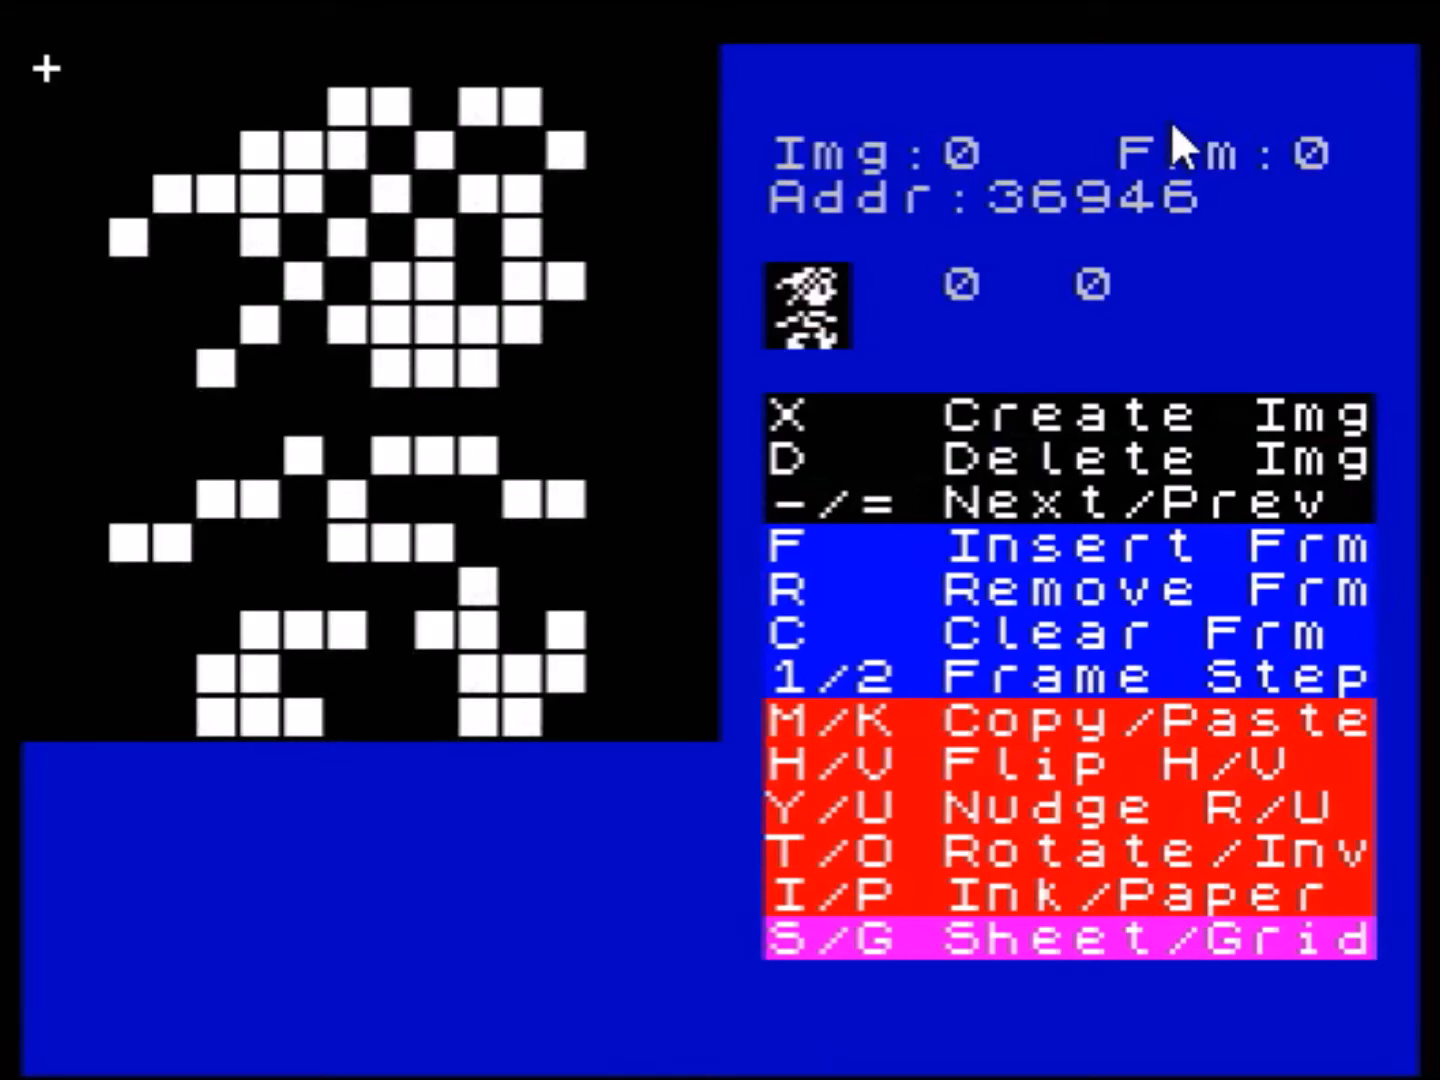
- Reopen the loaded sprite sheet, pick another sprite from it and paste it into the current frame
key("s")
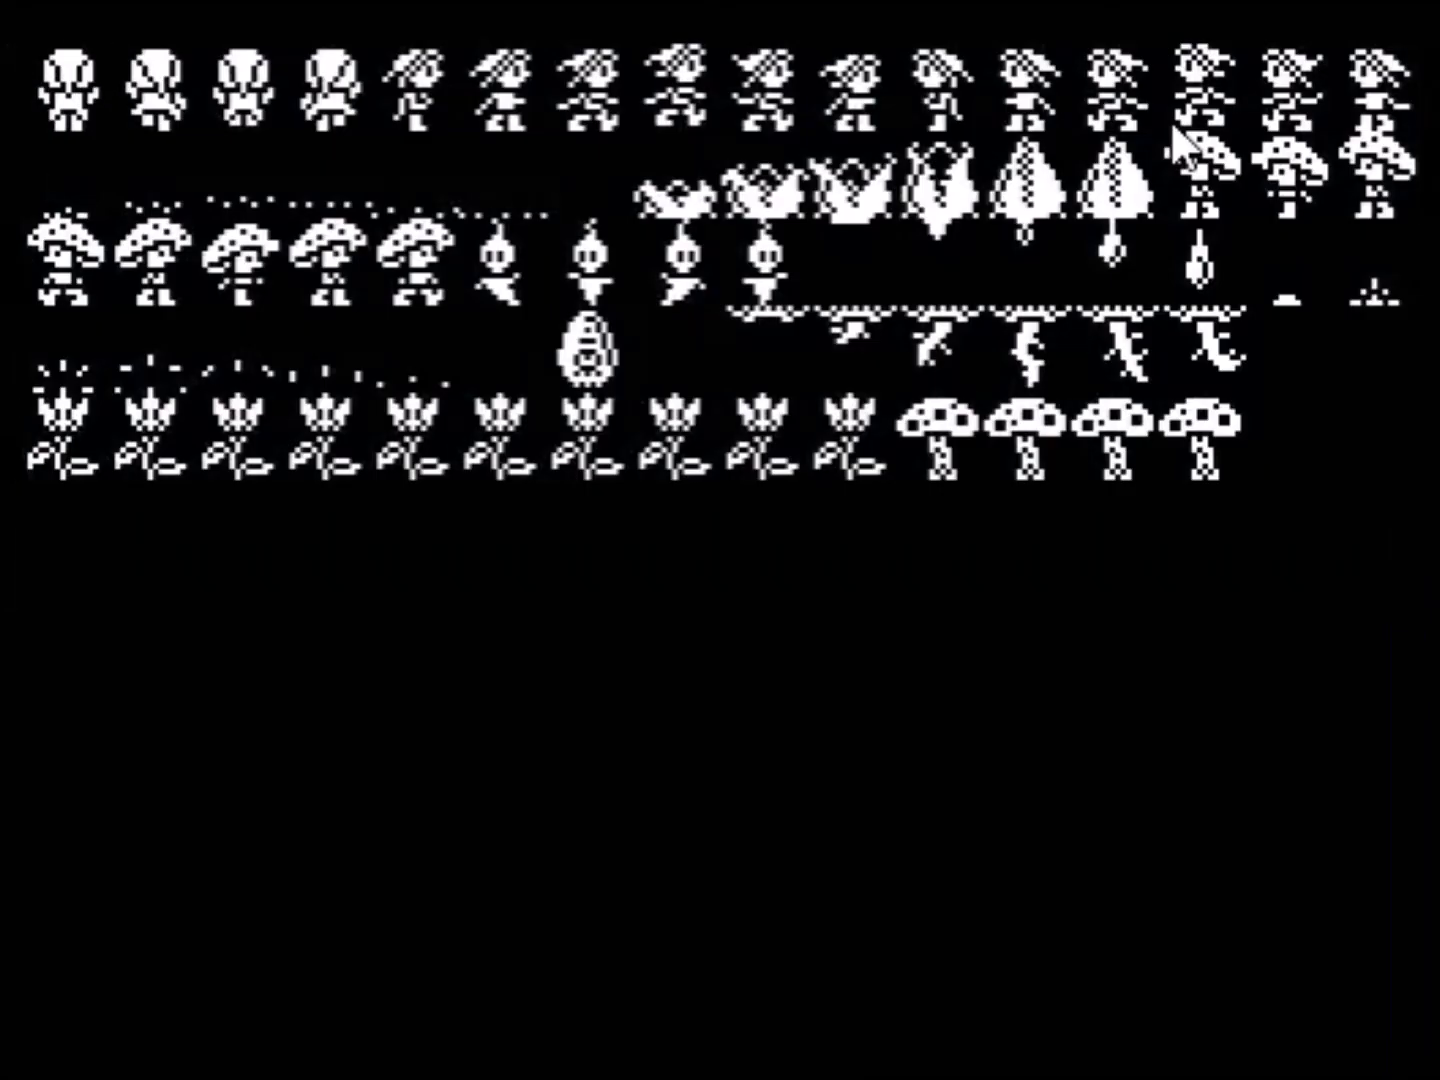
key("Right")
key("Right")
key("Right")
key("Right")
key("Right")
key("Return")
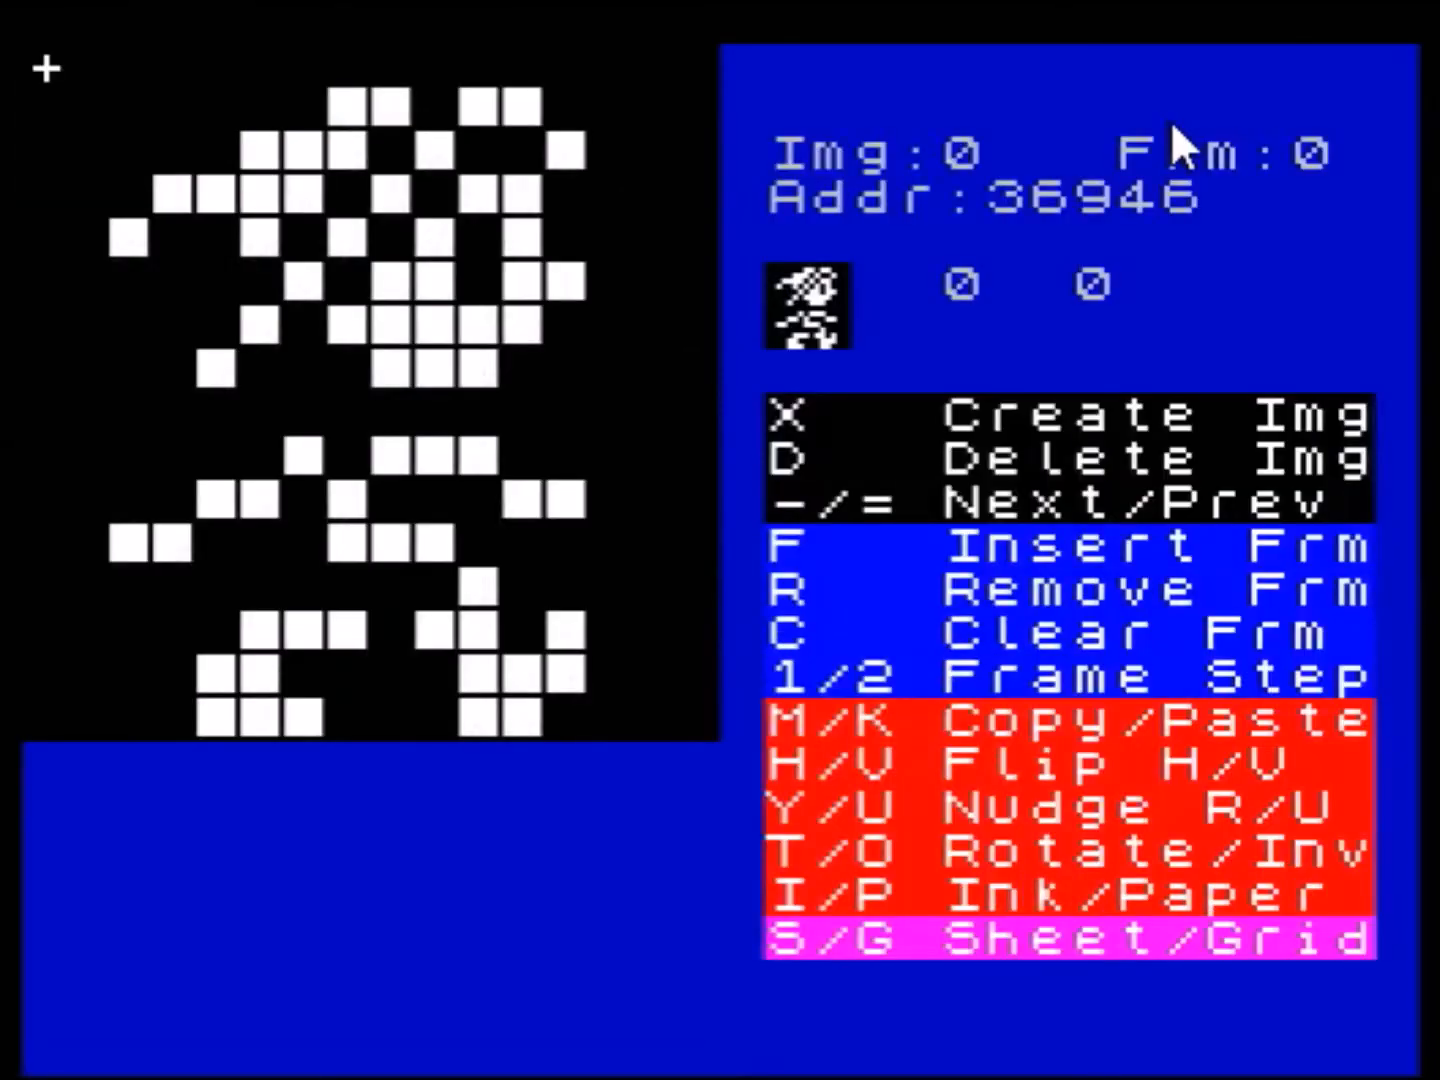
key("k")
key("s")
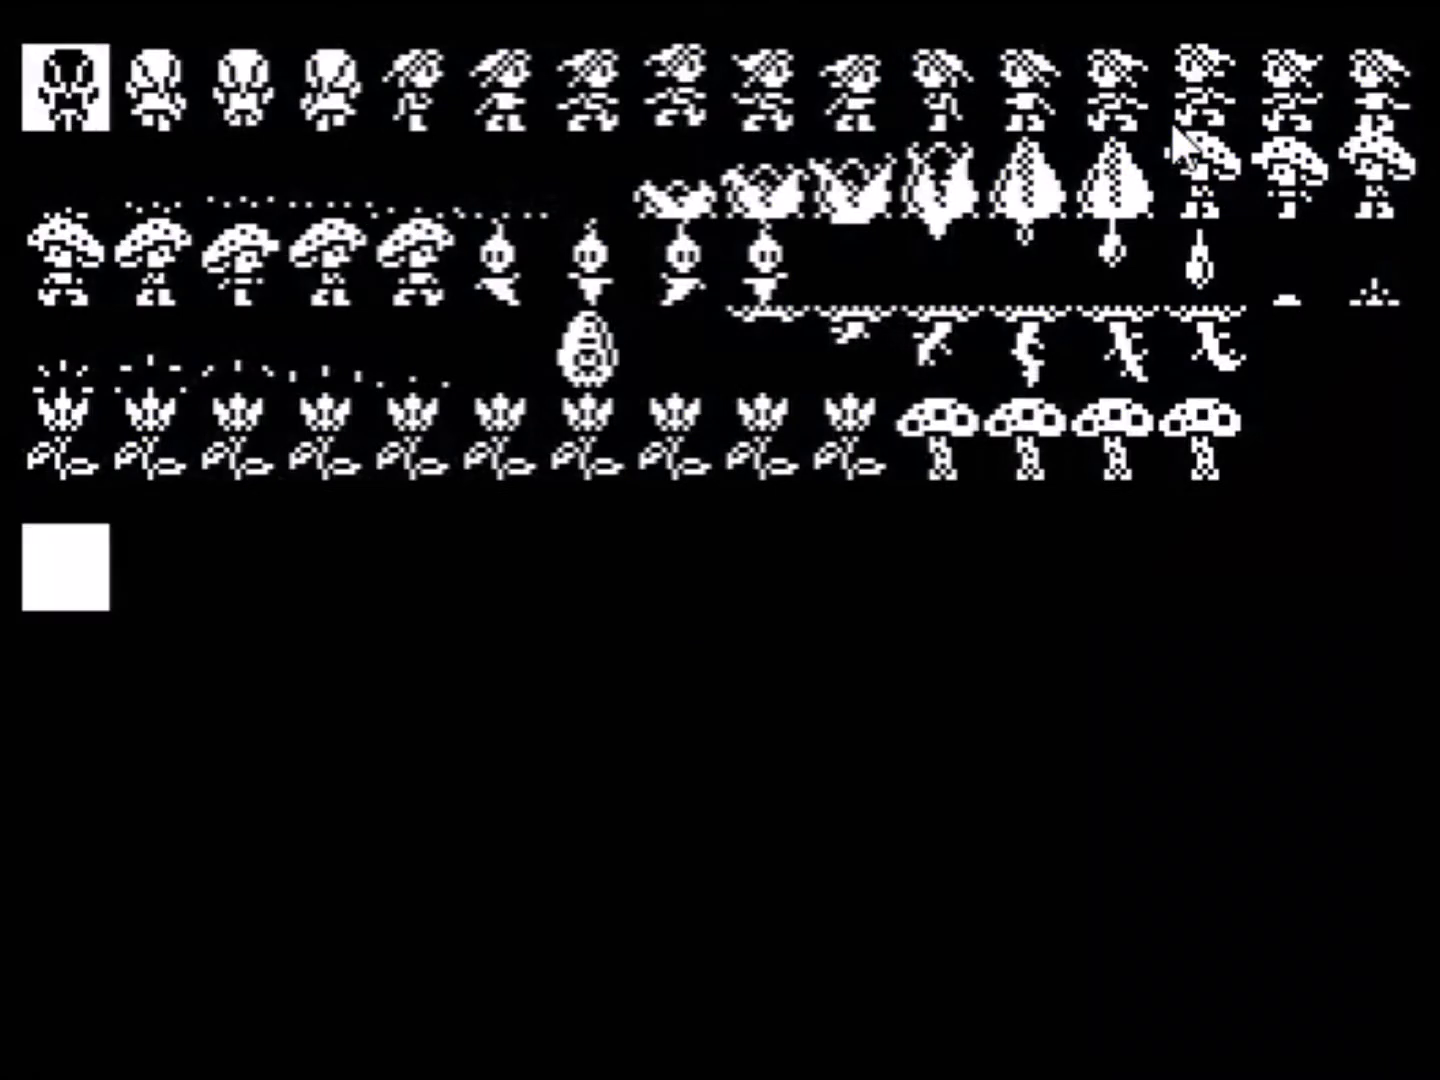
- Examine the sprites in the top two rows of the loaded sheet
key("Right")
key("Right")
key("Right")
key("Right")
key("Right")
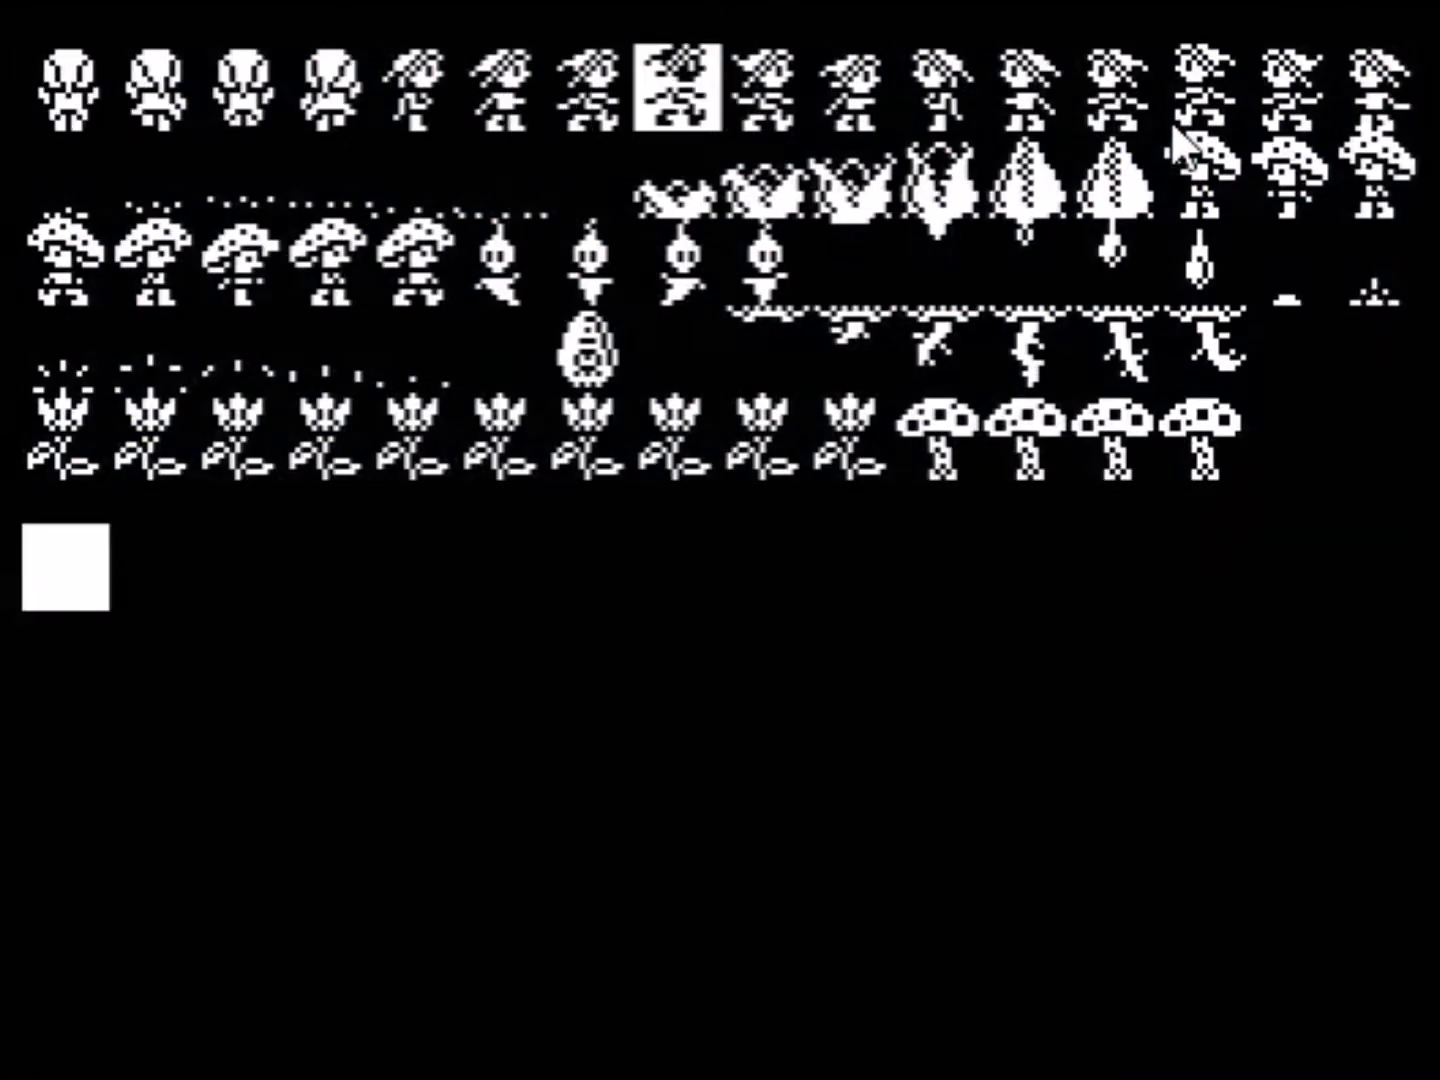
key("Right")
key("Right")
key("Right")
key("Right")
key("Down")
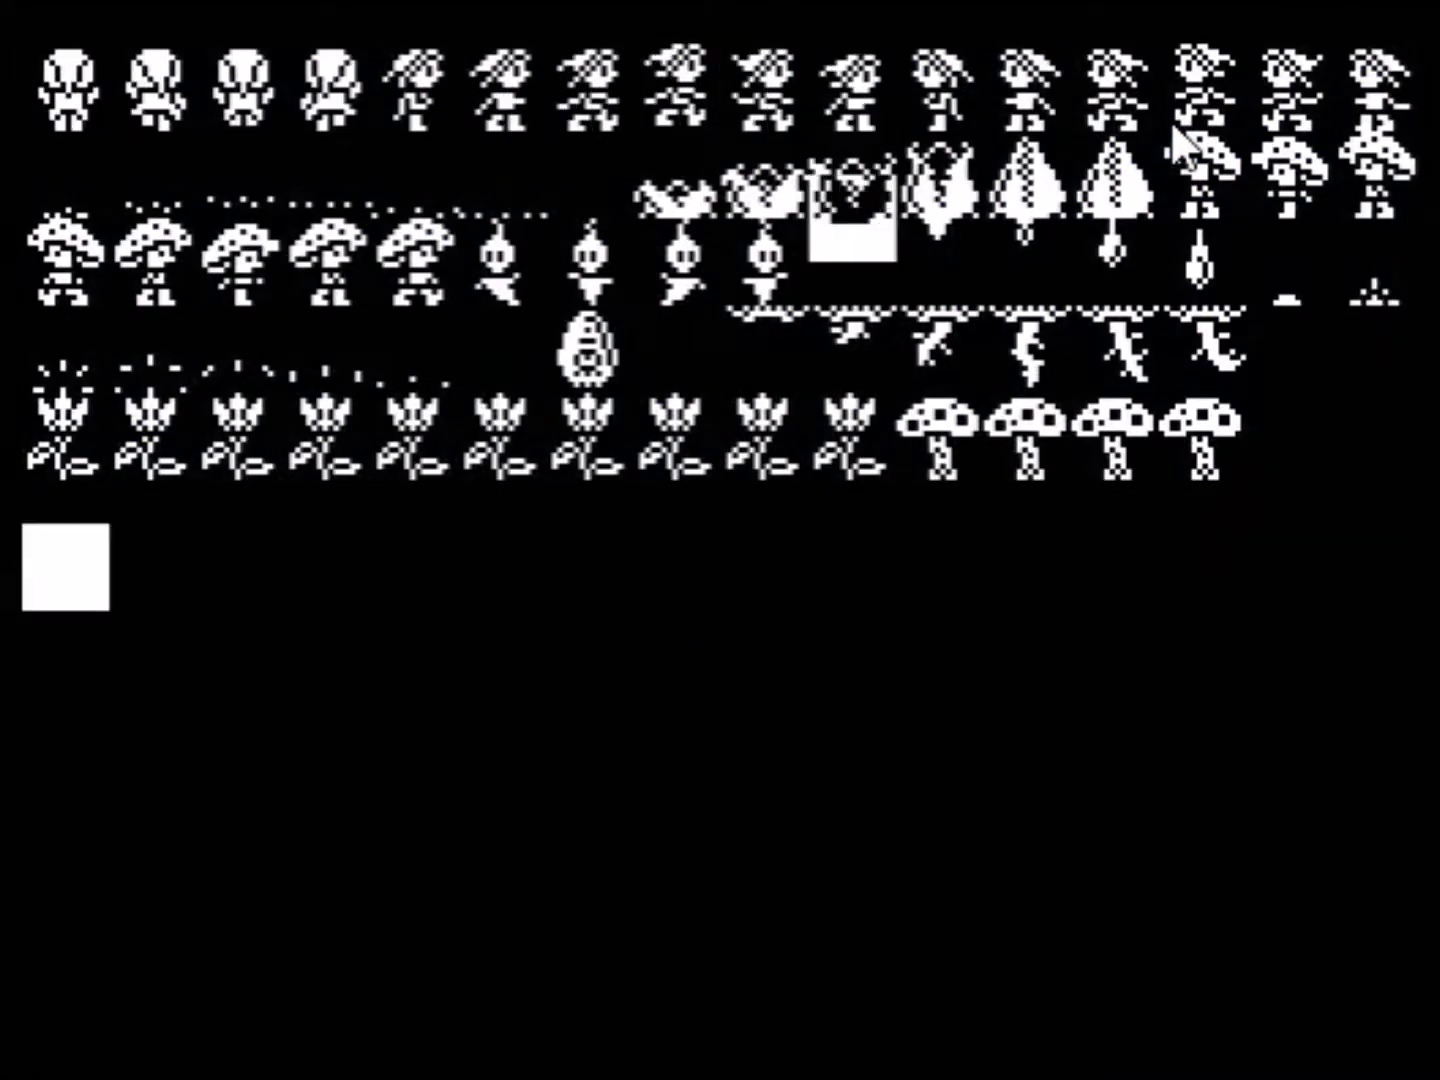
key("Left")
key("Left")
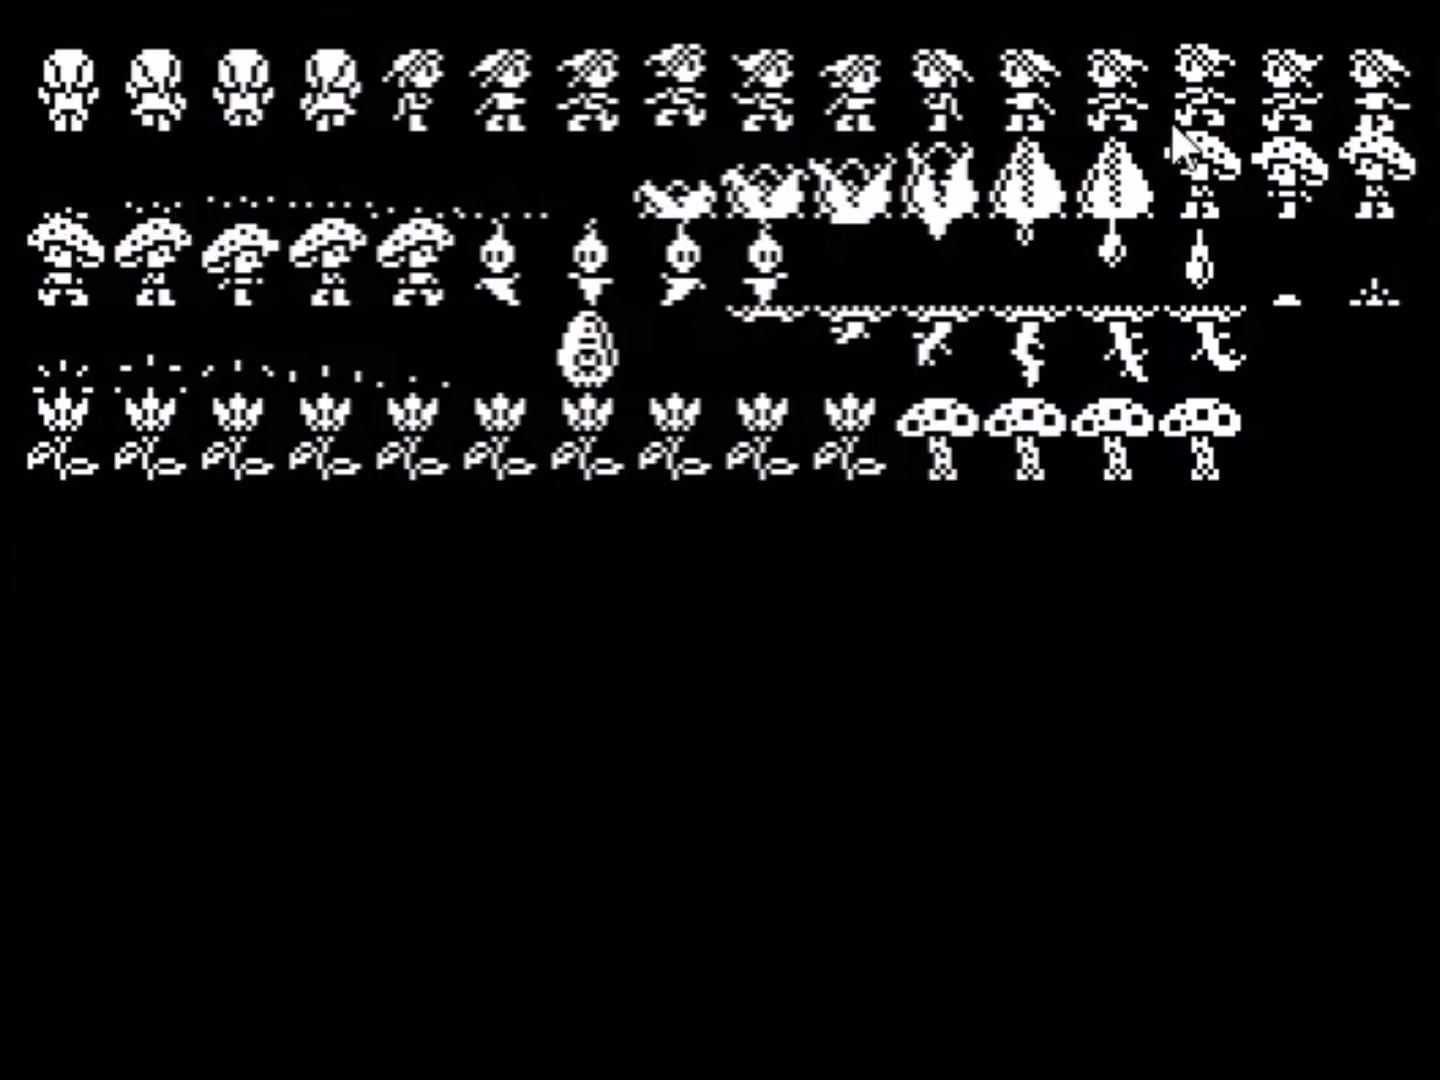
- Open the sprite editor in the existing game and step through the images to image 1, frame 2
key("g")
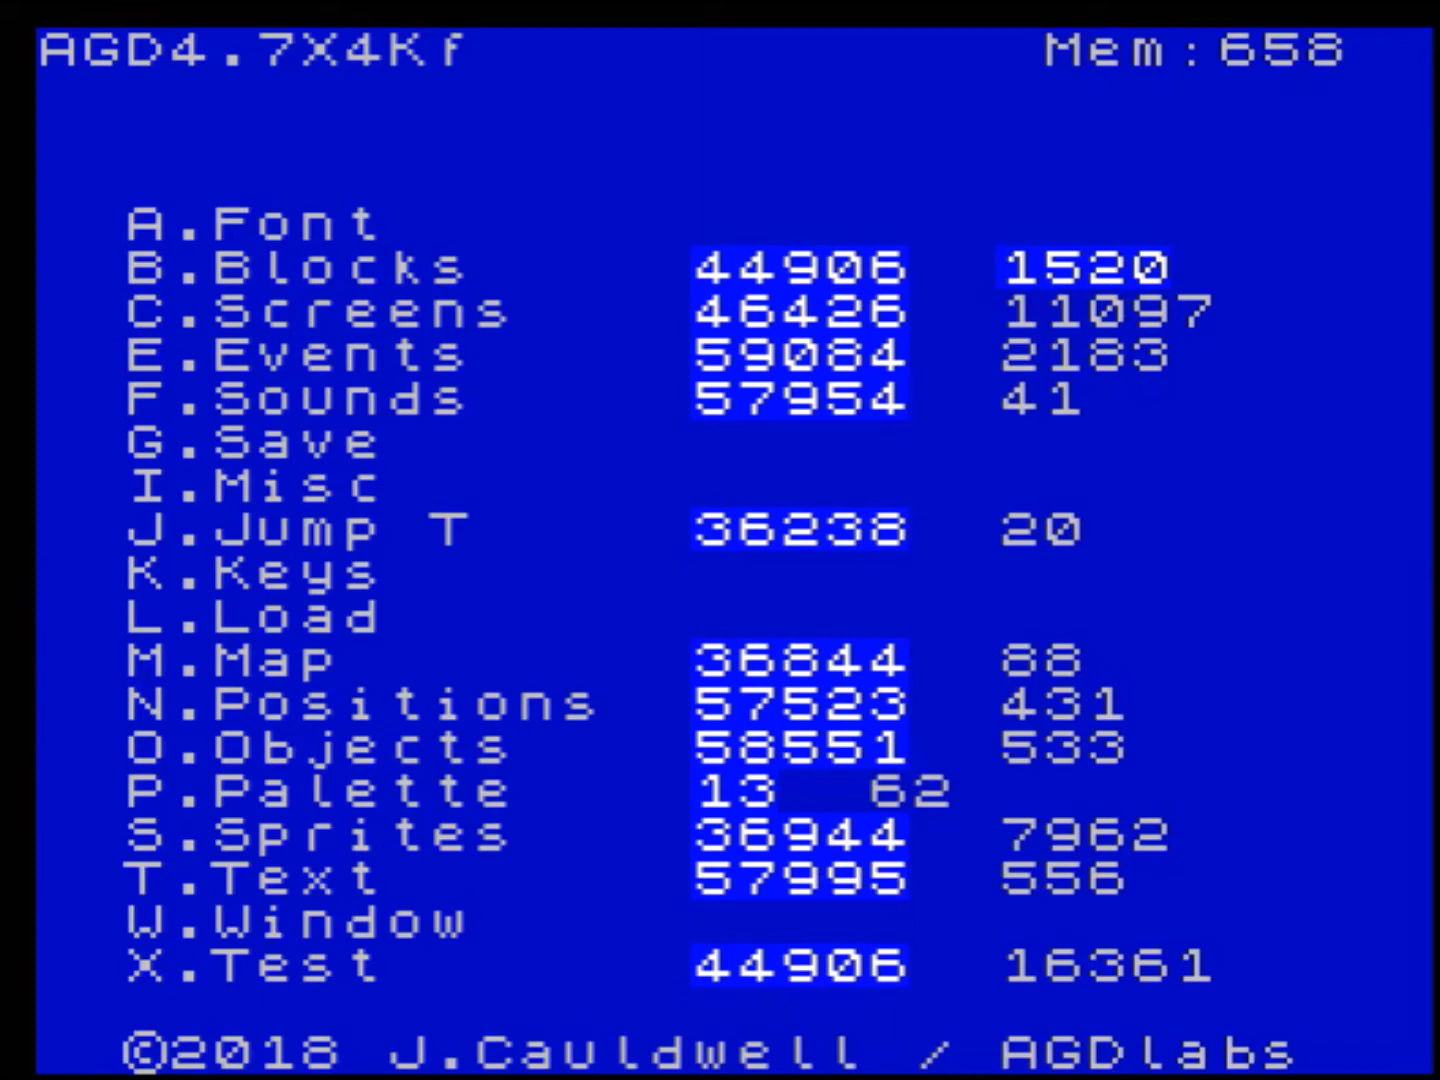
key("s")
key("minus")
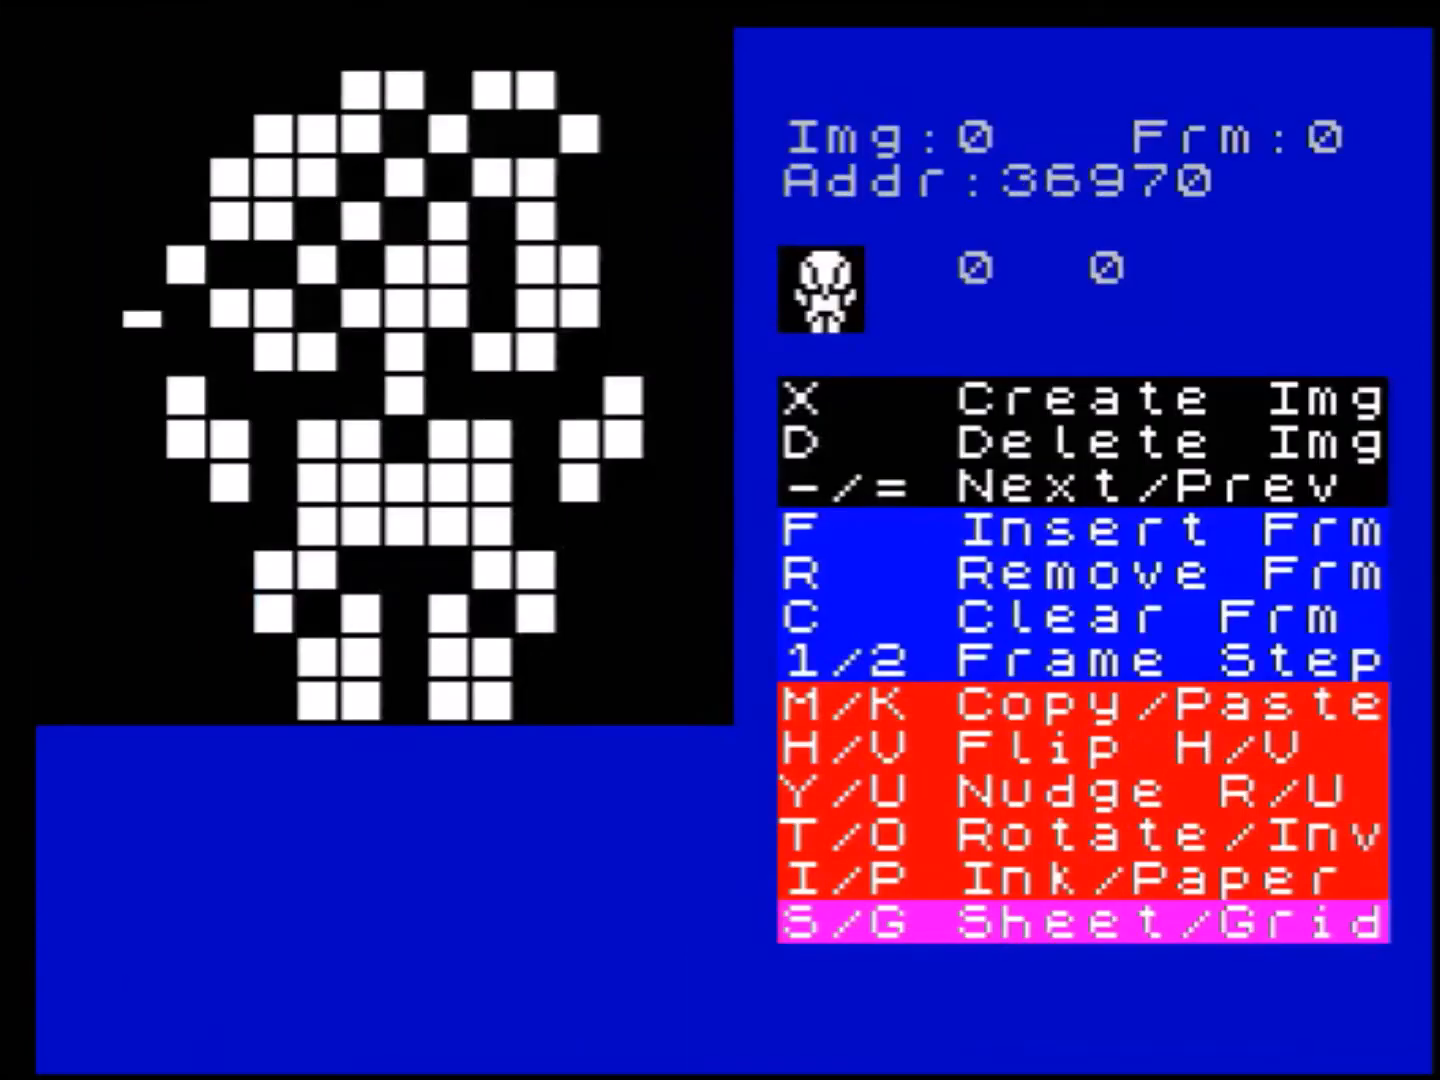
key("2")
key("2")
key("2")
key("2")
key("2")
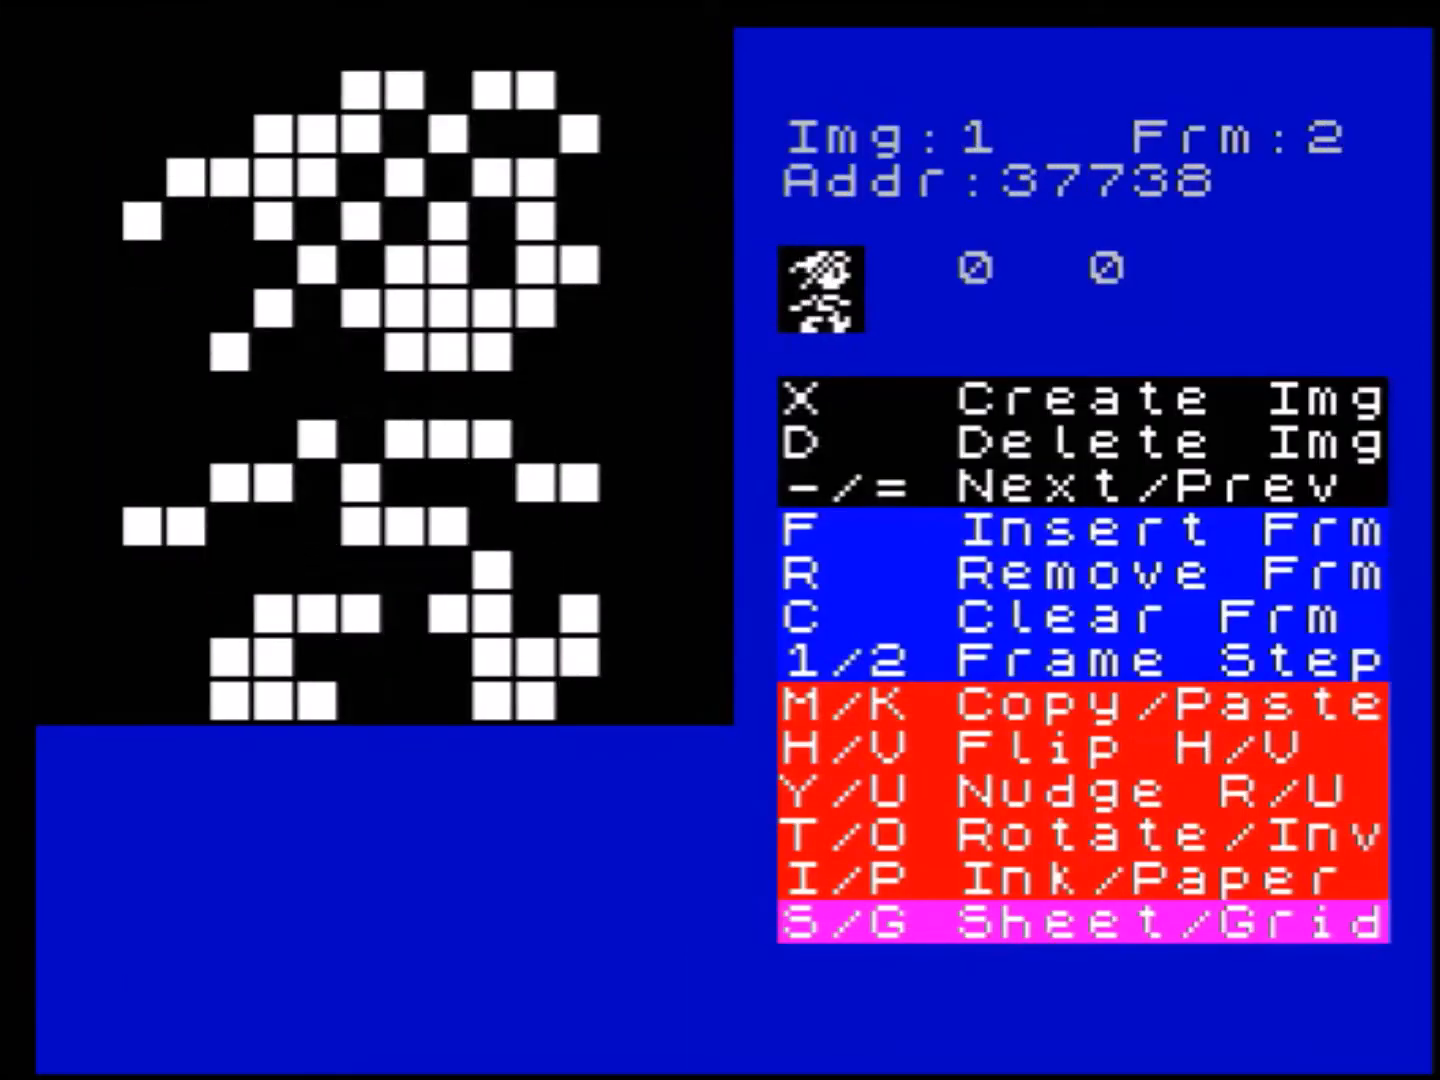
- Step back to frame 0 of image 1 to read its start address
key("2")
key("1")
key("1")
key("1")
key("1")
key("1")
key("1")
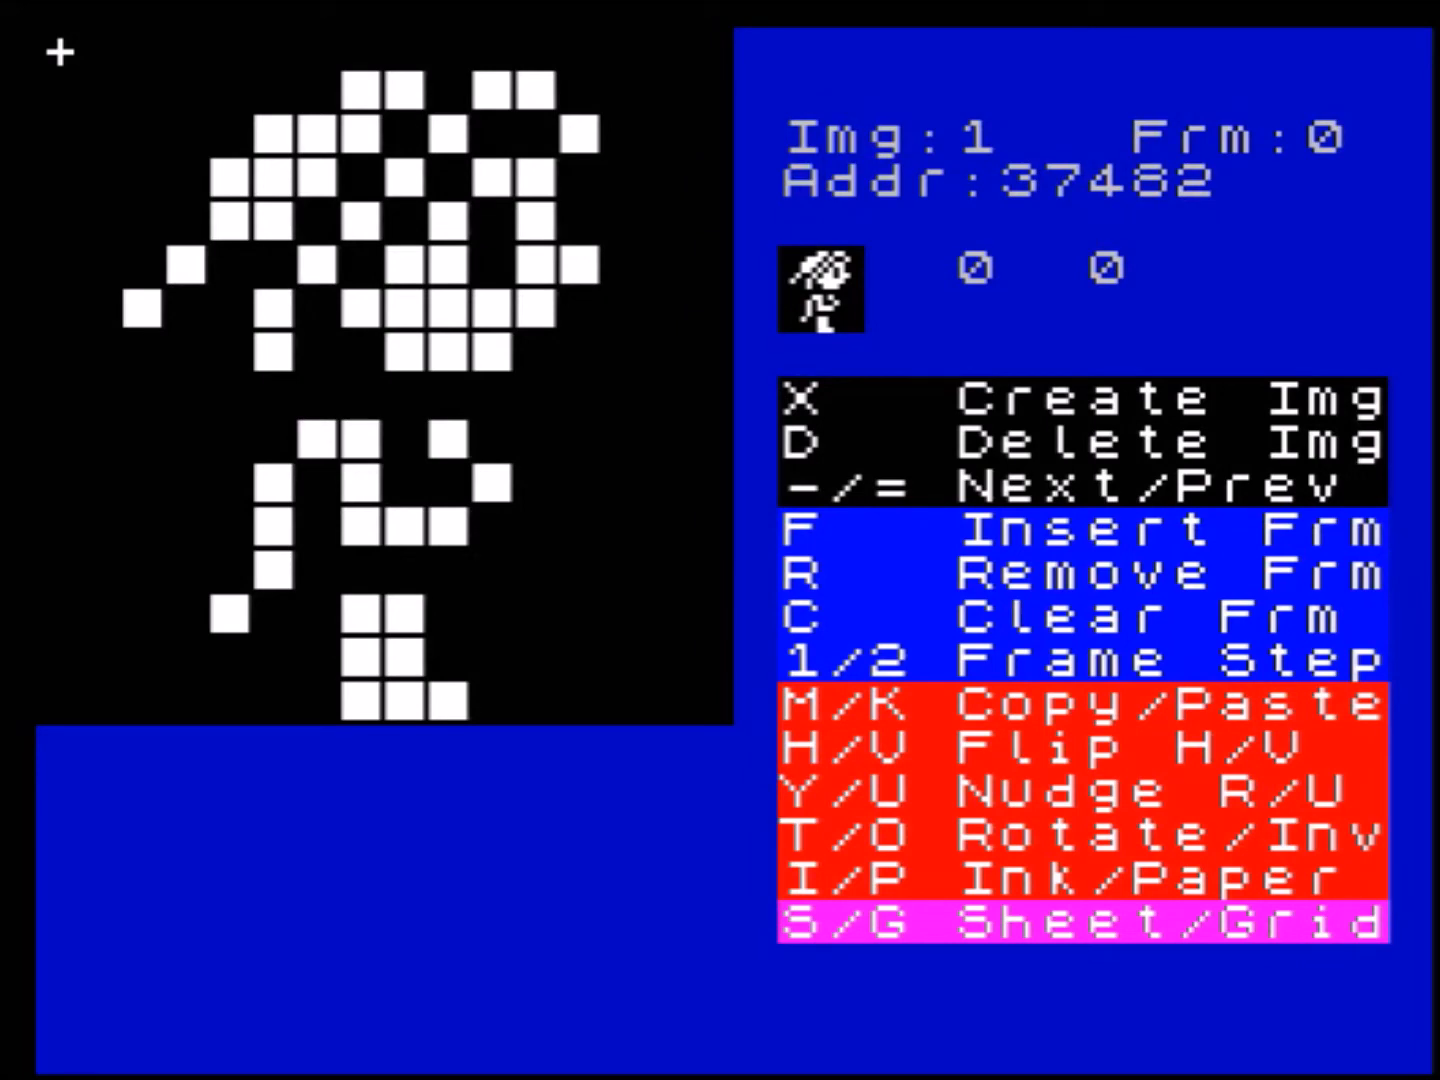
- Multiply 6 by 128 in Calculator to work out the byte length of six sprite frames
left_click_drag(910, 295, 1001, 230)
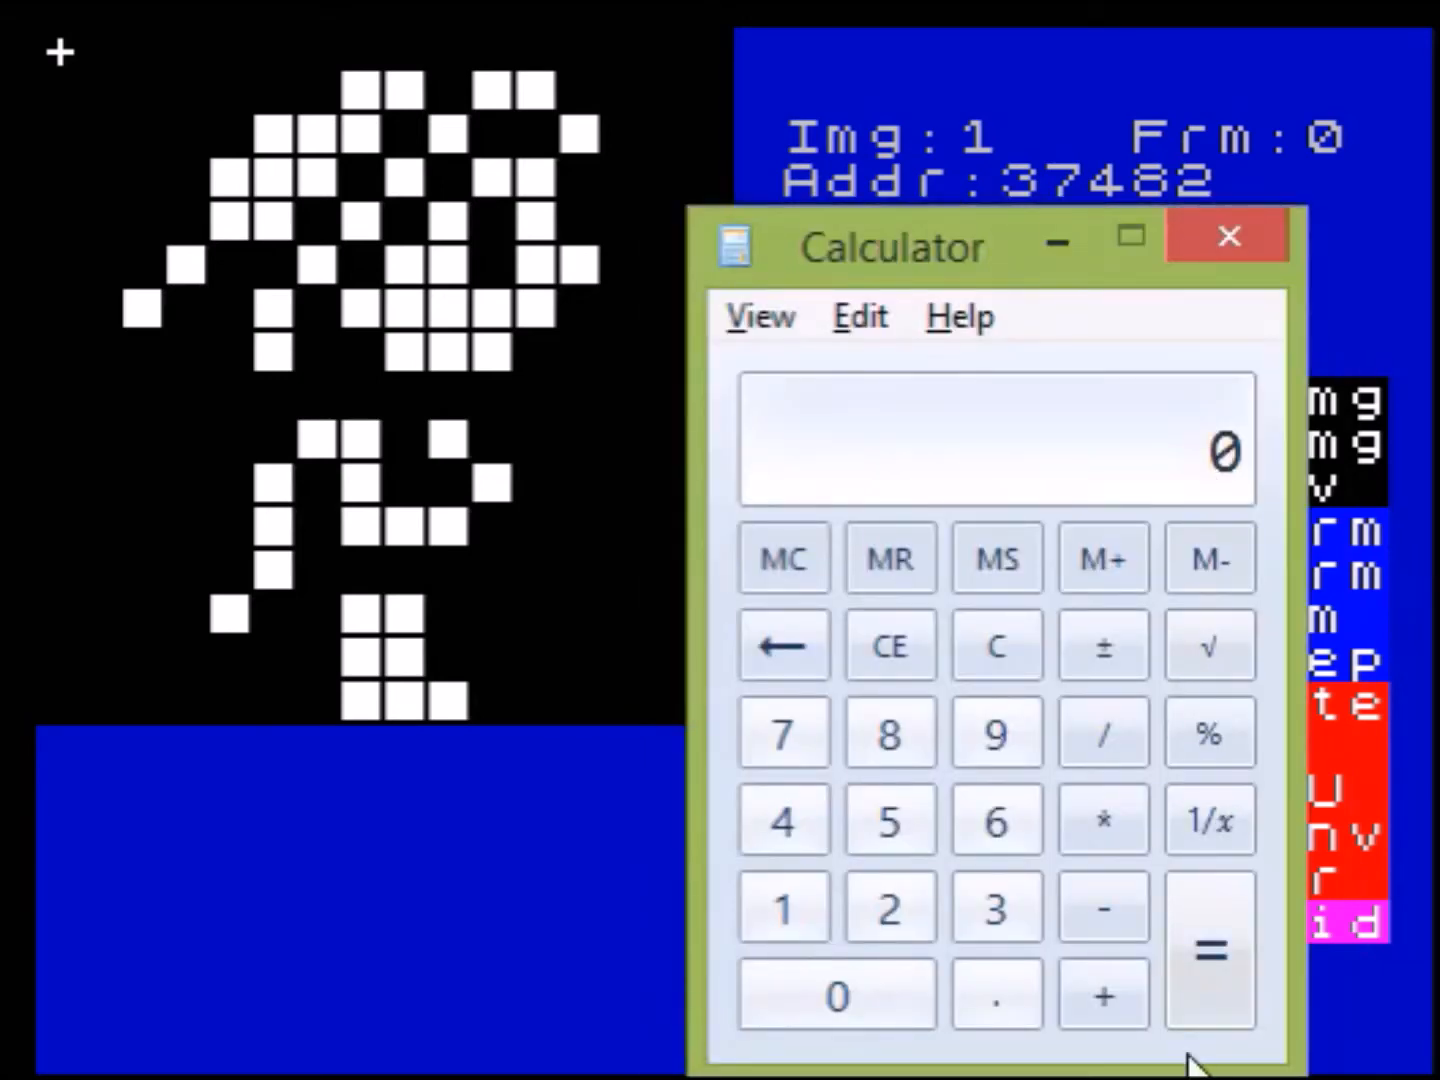
left_click(983, 823)
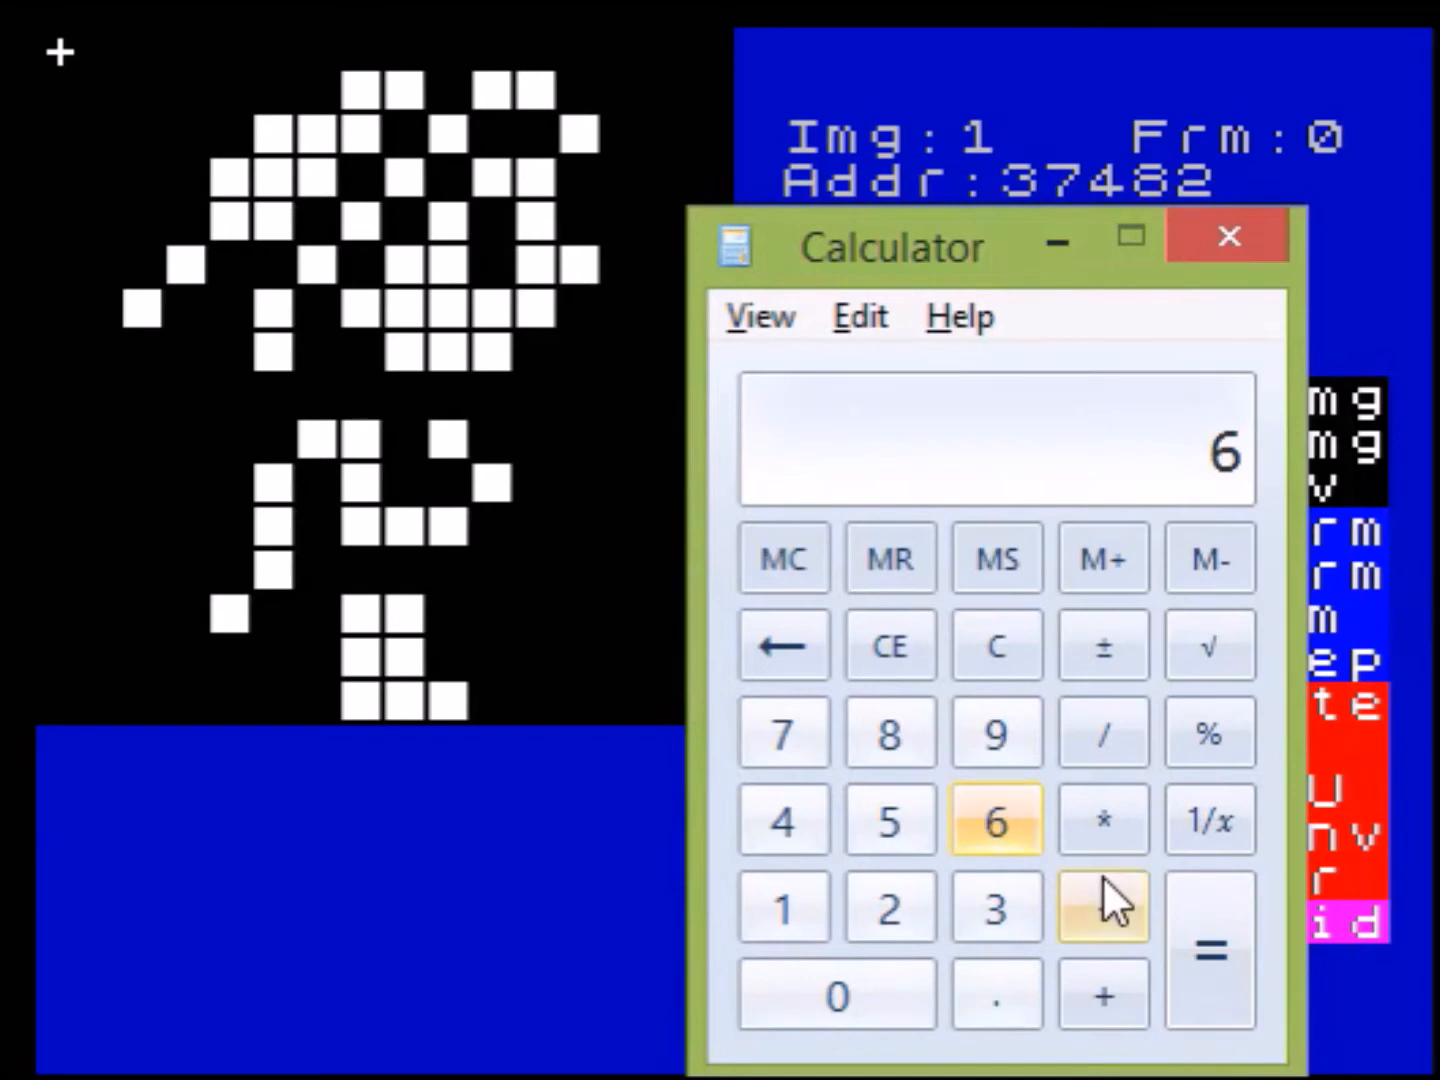
left_click(1102, 818)
left_click(812, 925)
left_click(880, 910)
left_click(884, 735)
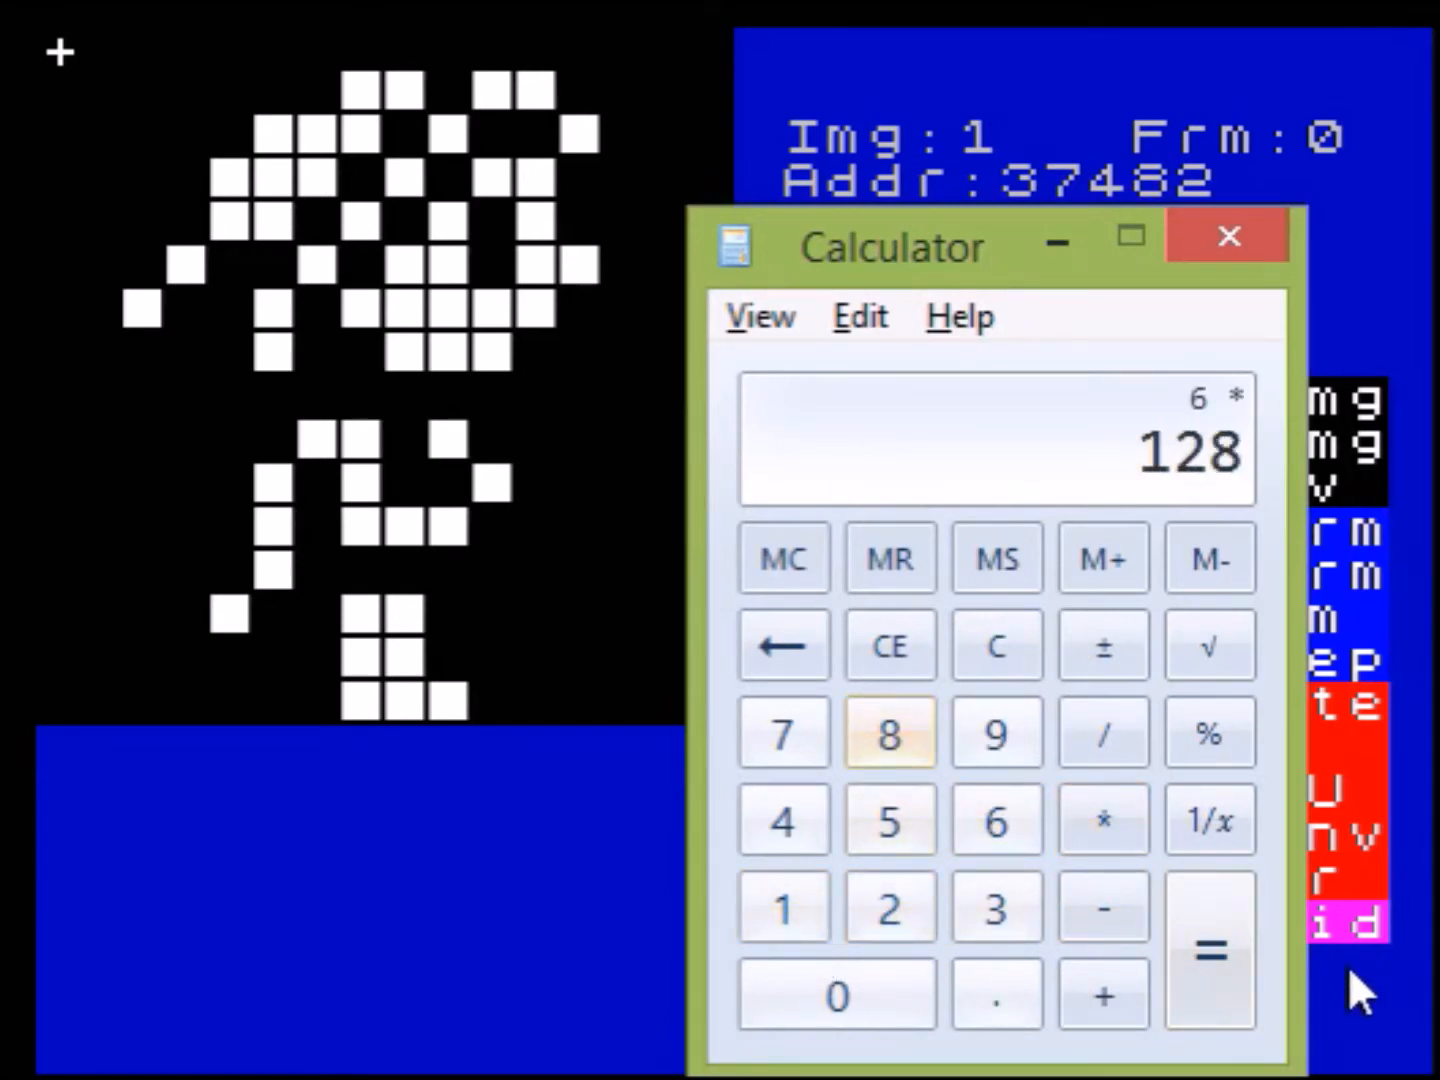
left_click(1211, 995)
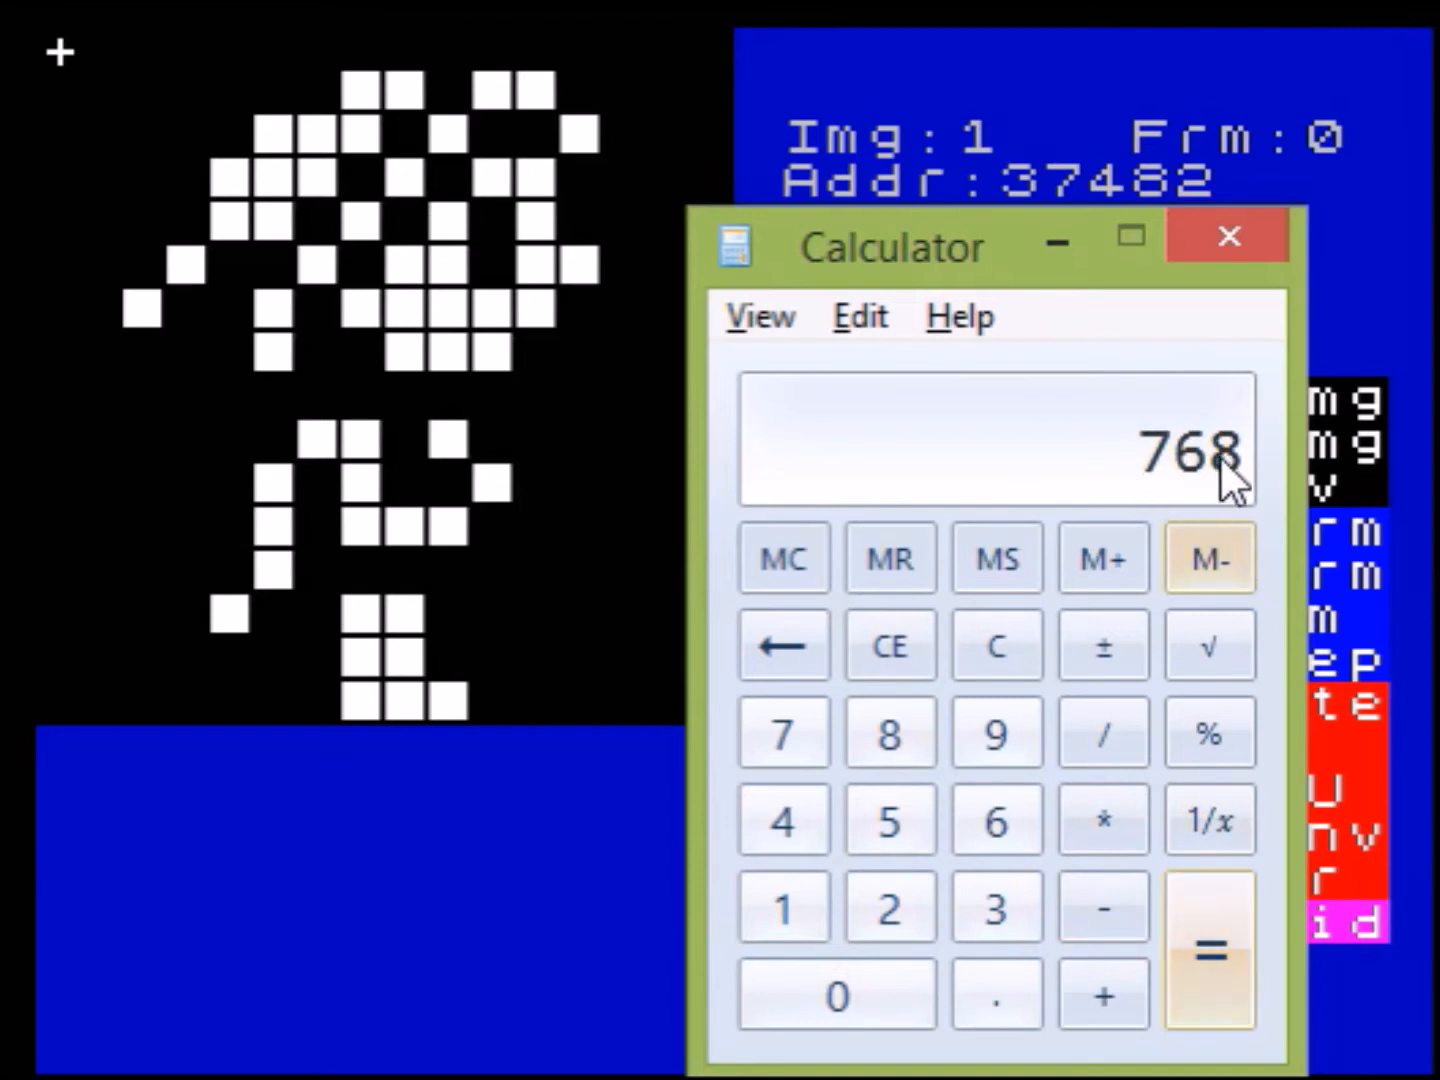
left_click_drag(940, 257, 1439, 426)
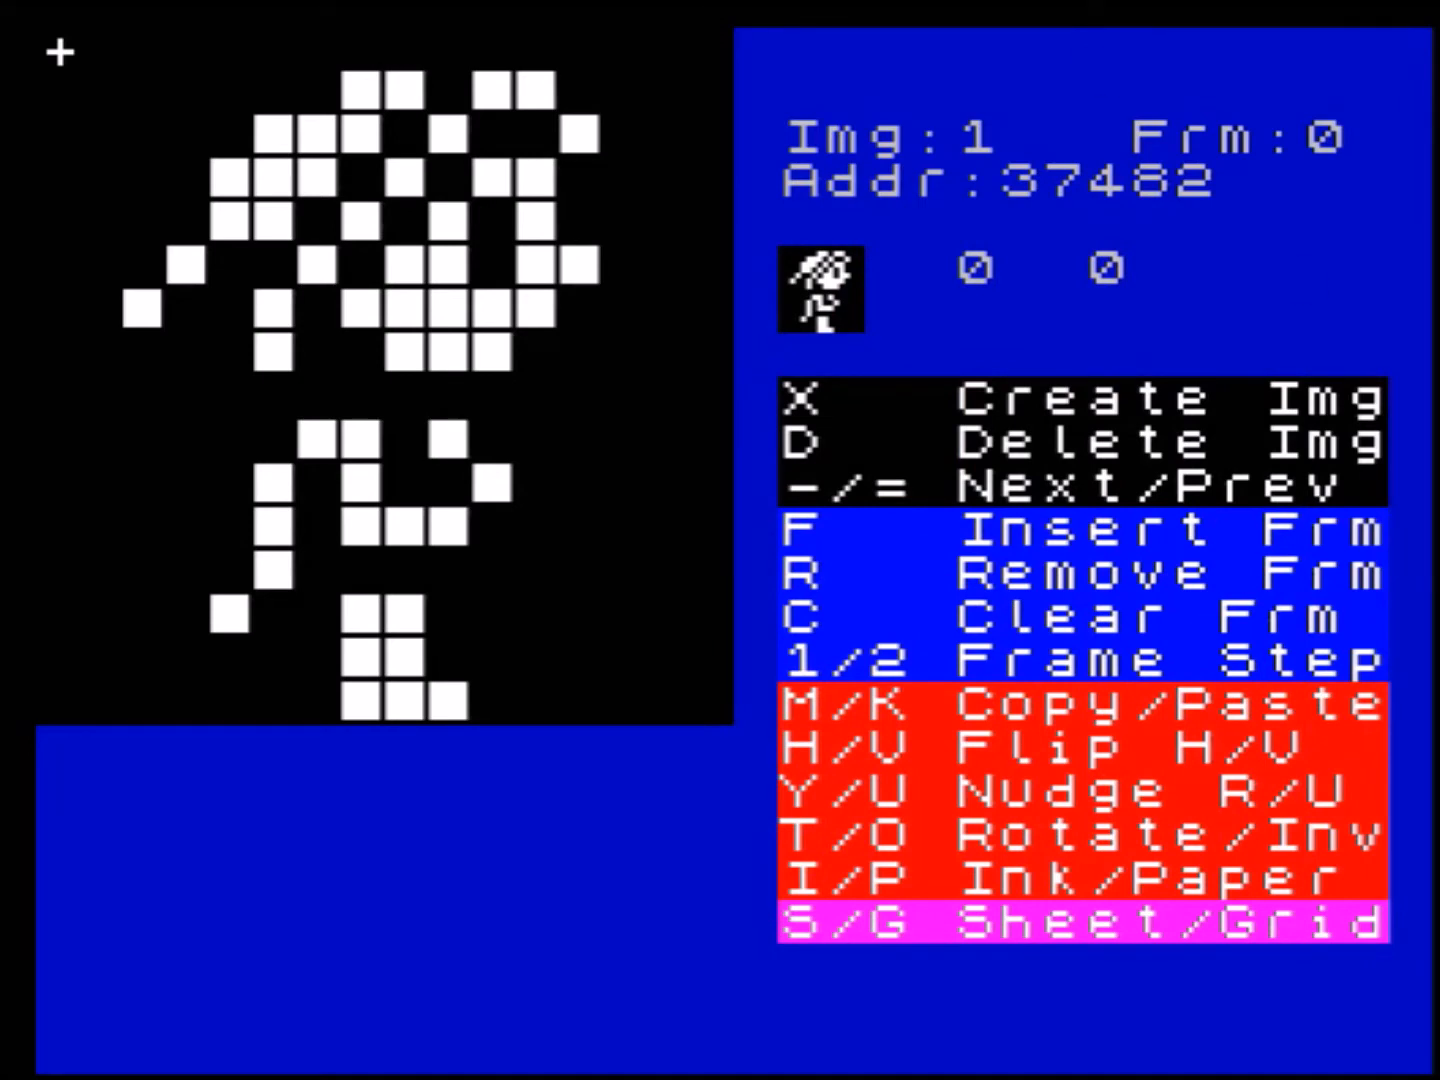
- Start a binary data save in Fuse with nix1frames.bin in the sprites folder as the destination file
key("alt+f")
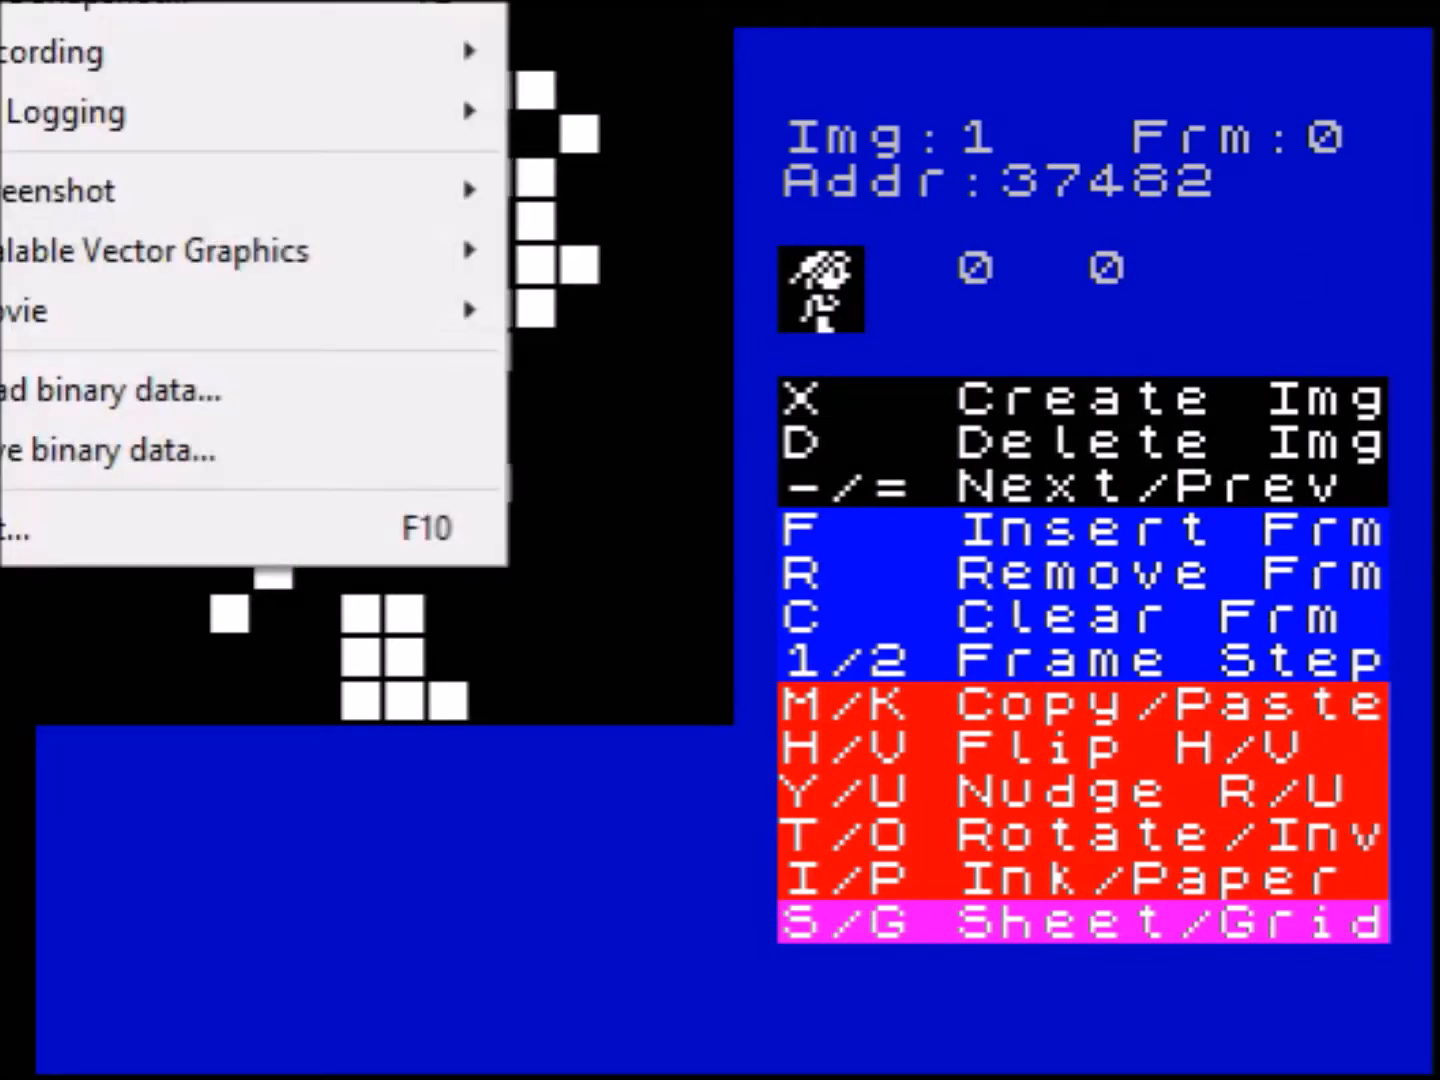
left_click(114, 450)
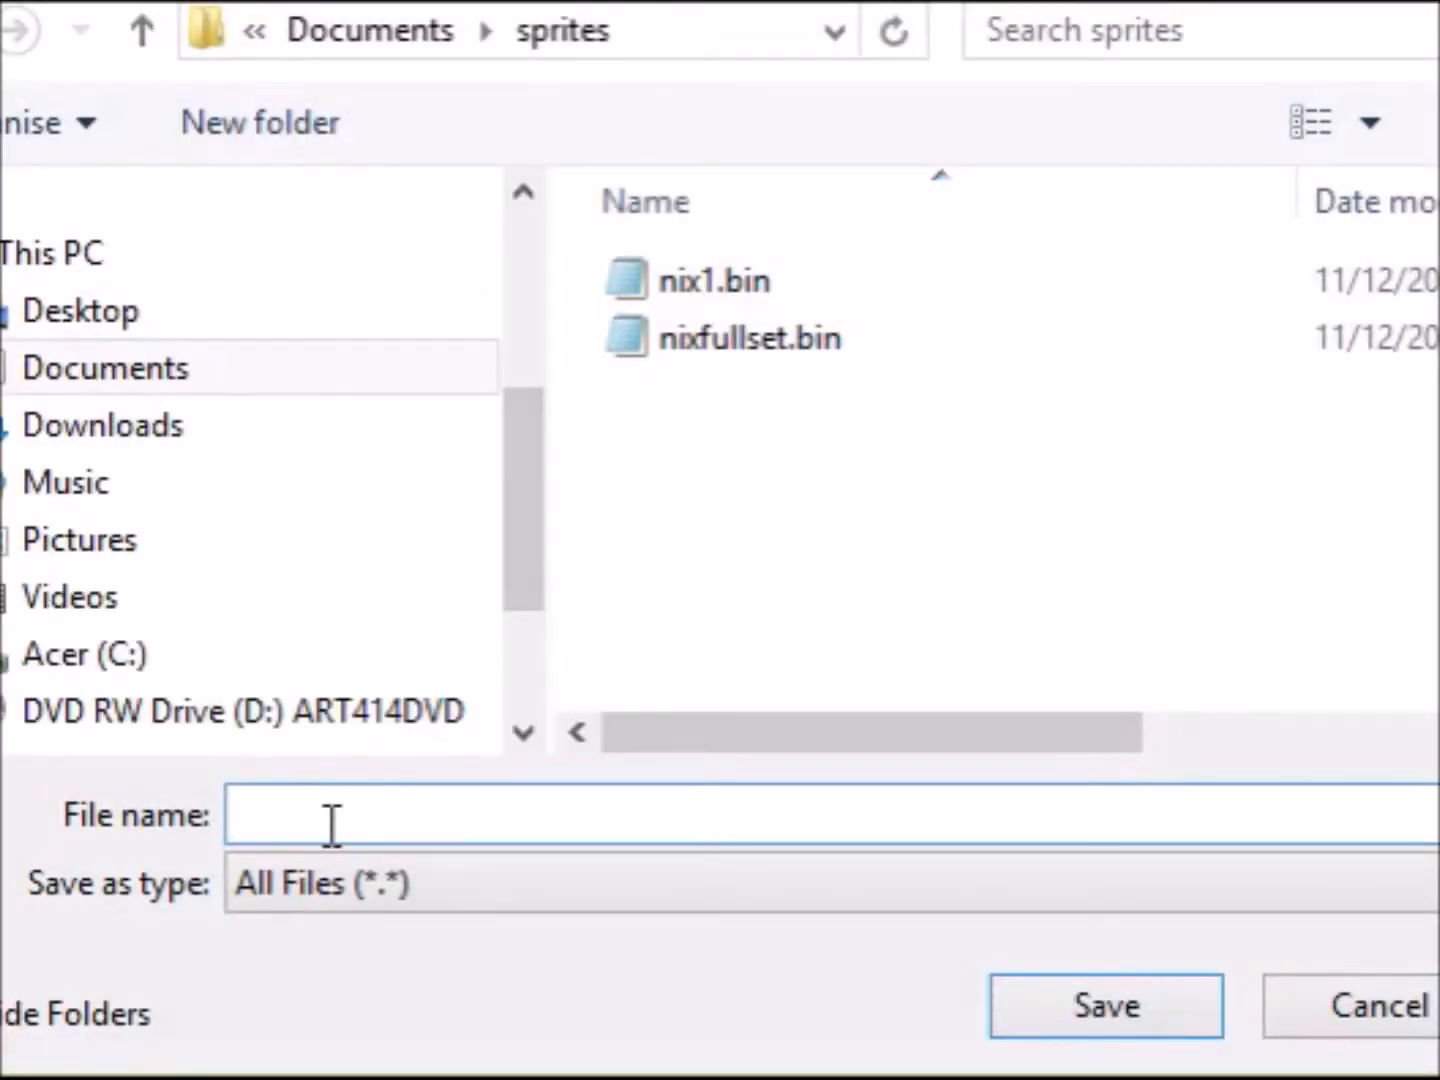
type("nix1")
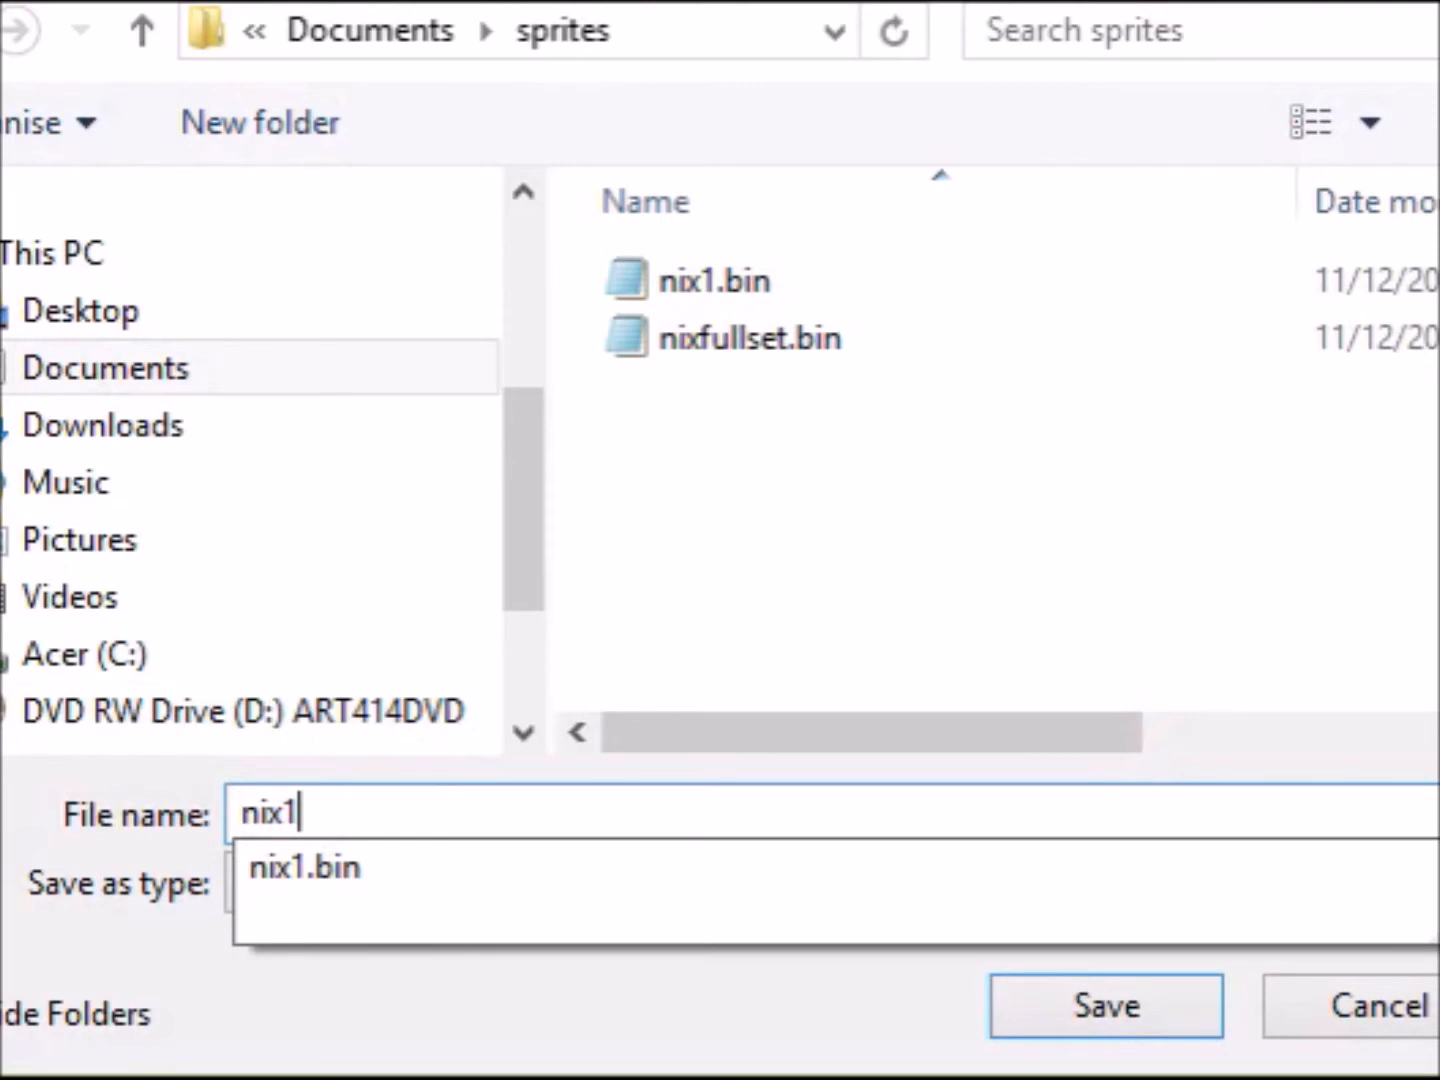
key("Return")
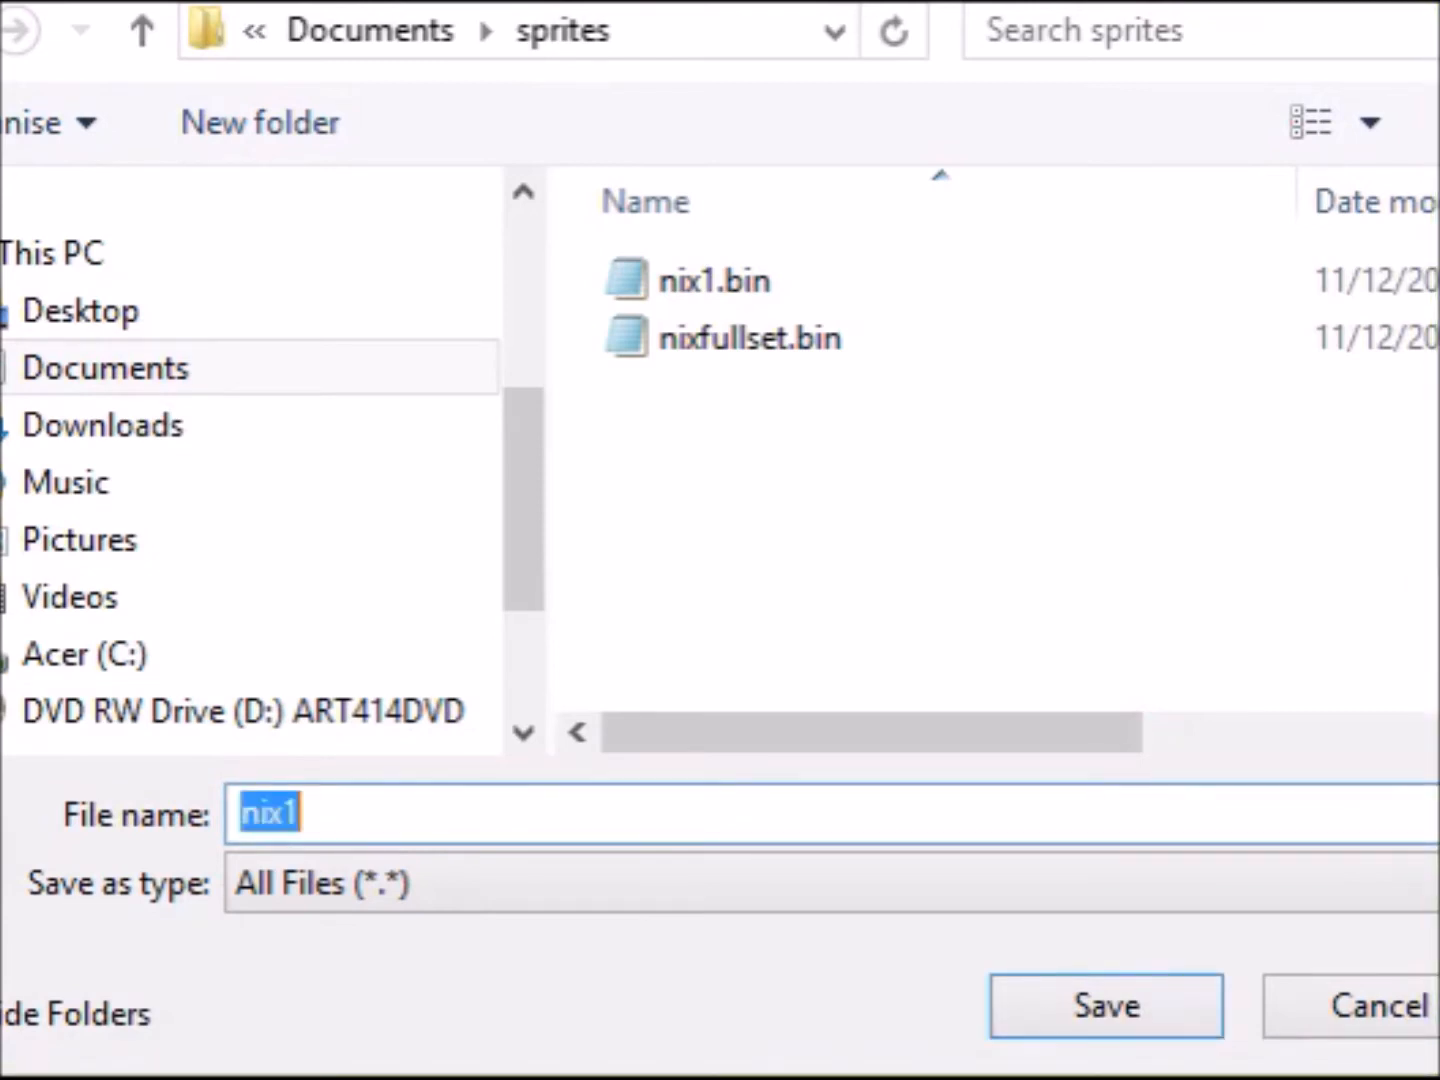
left_click(371, 834)
type("fr")
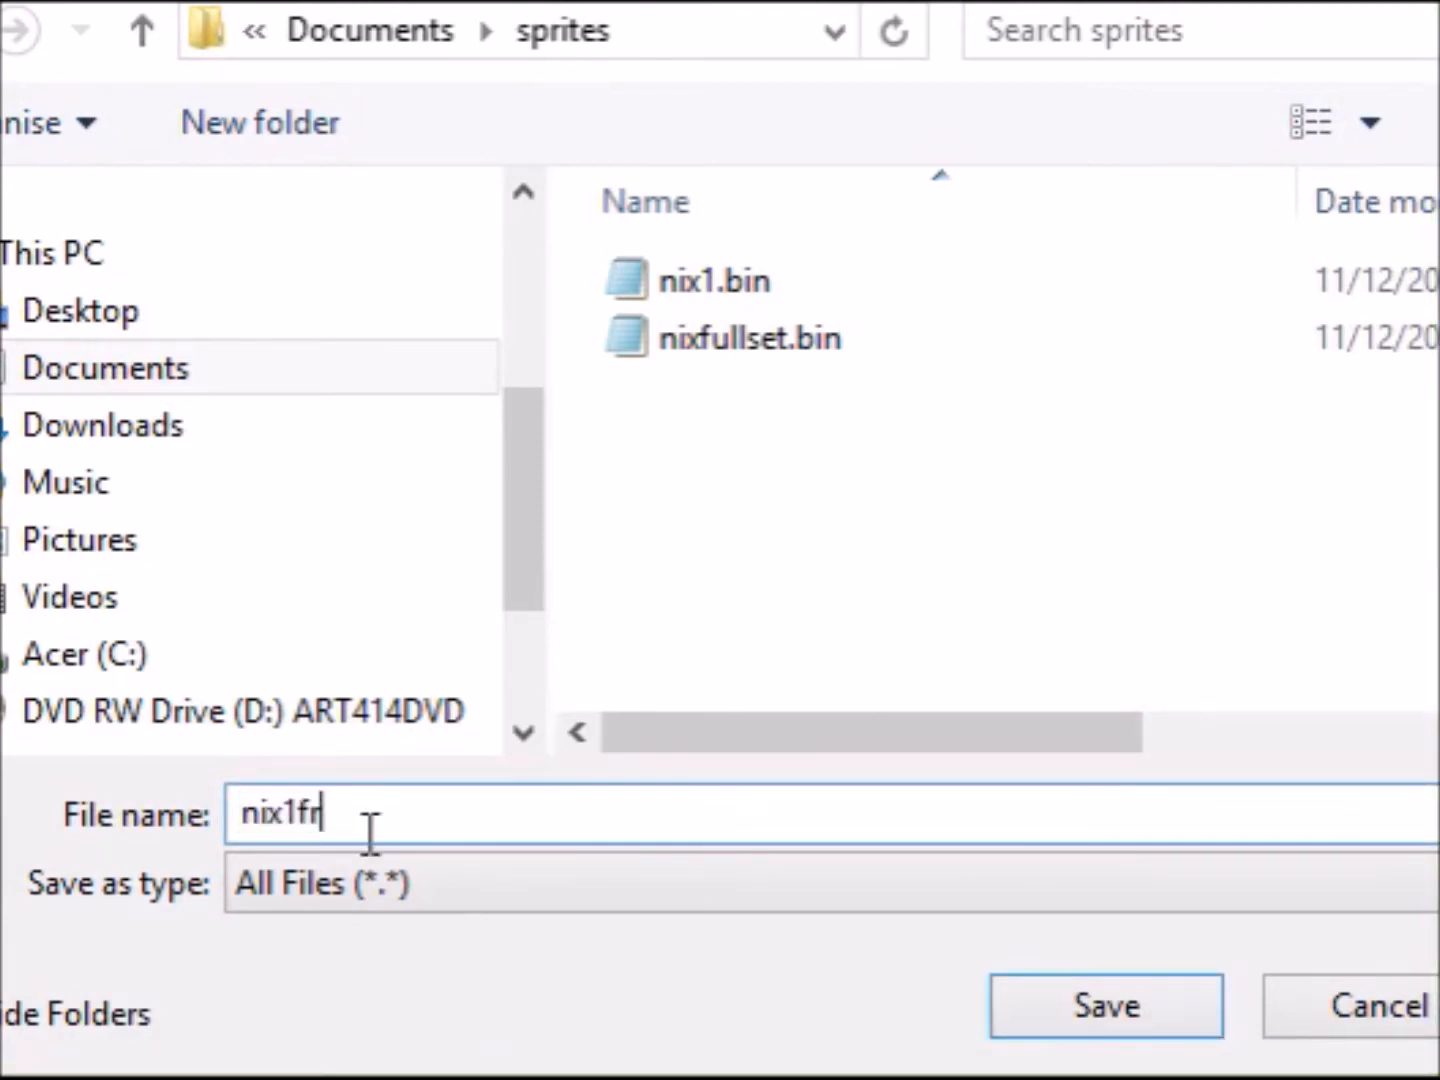
type("ames.bin")
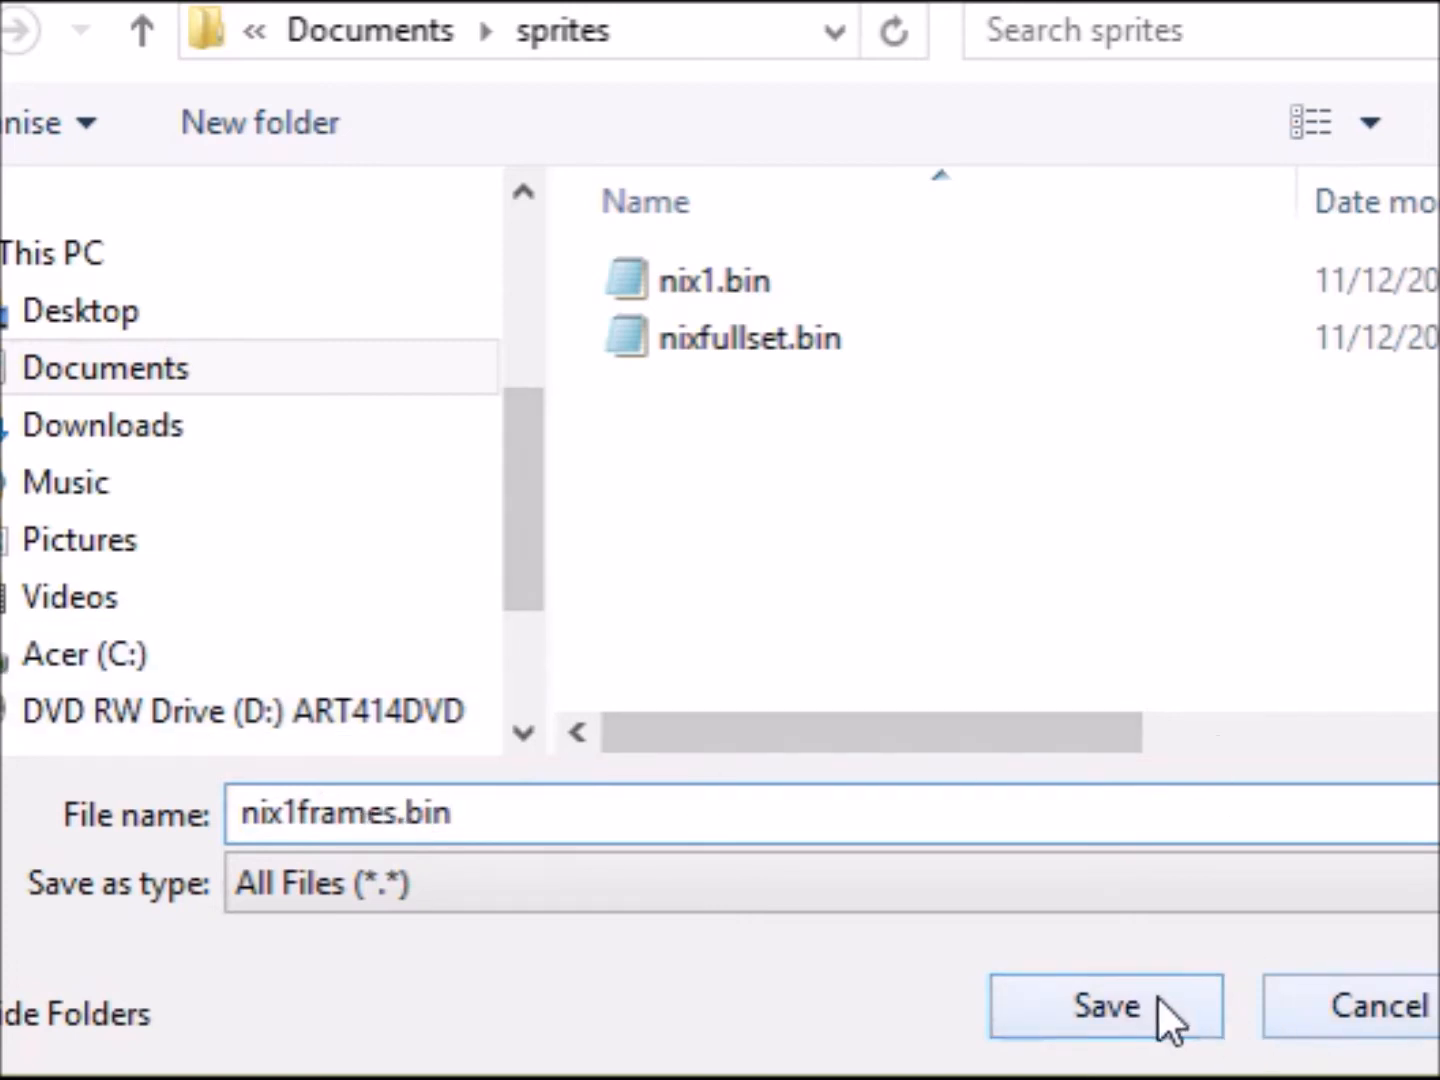
left_click(1106, 1004)
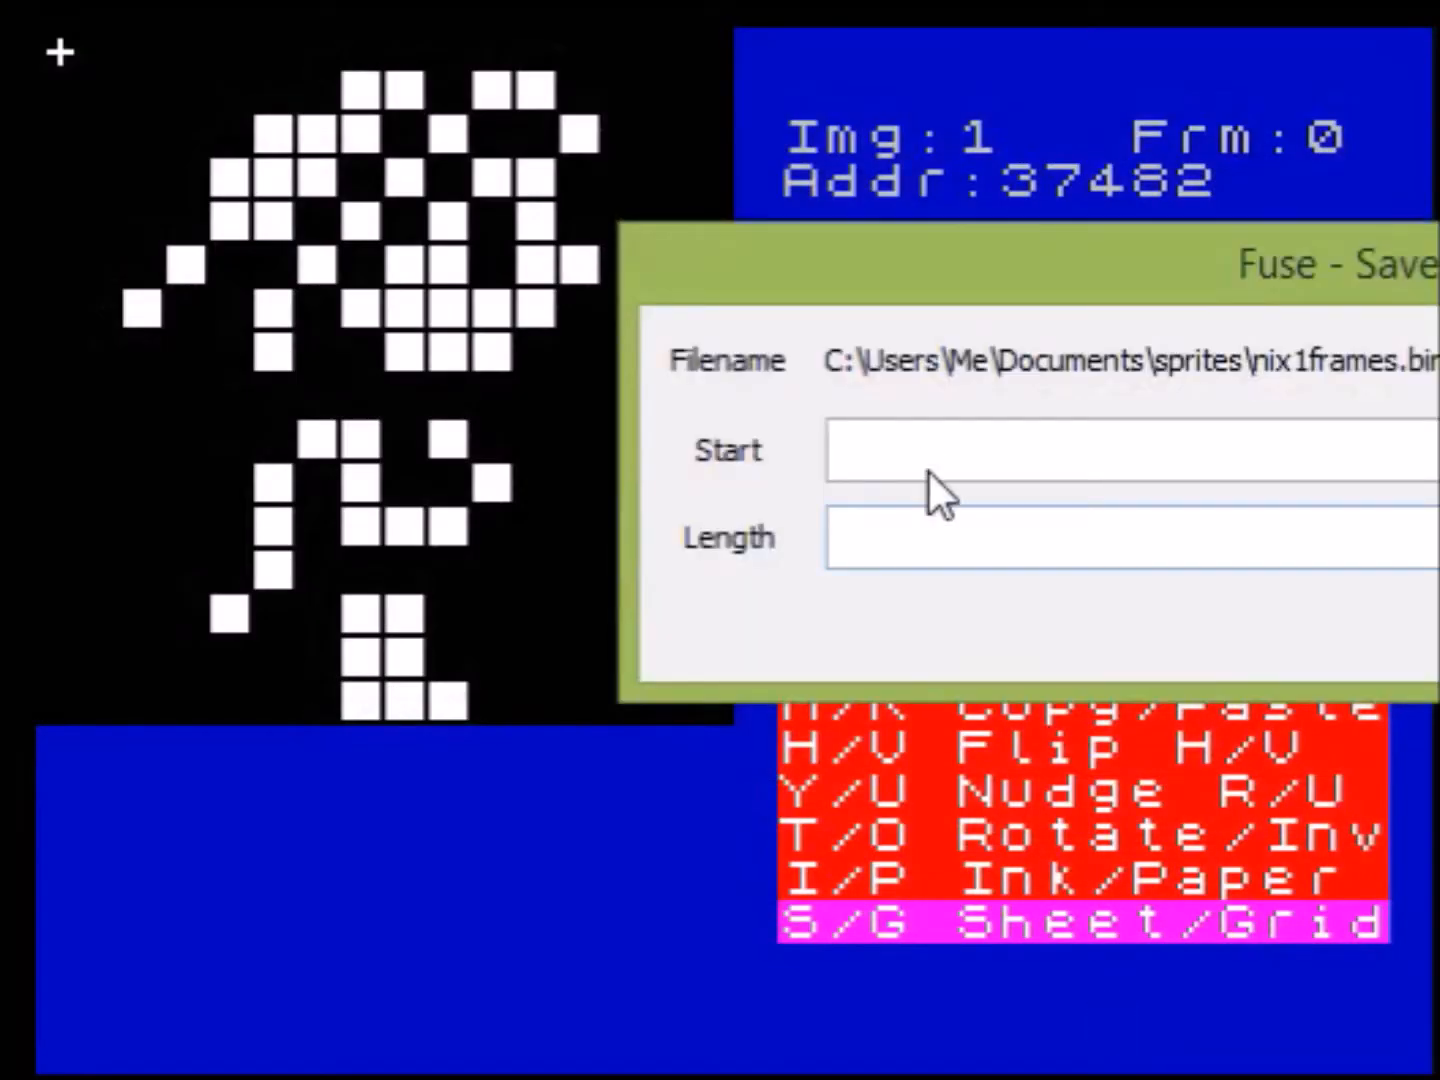
- Save the sprite data with start address 37482 and a length of 768 bytes
left_click(888, 452)
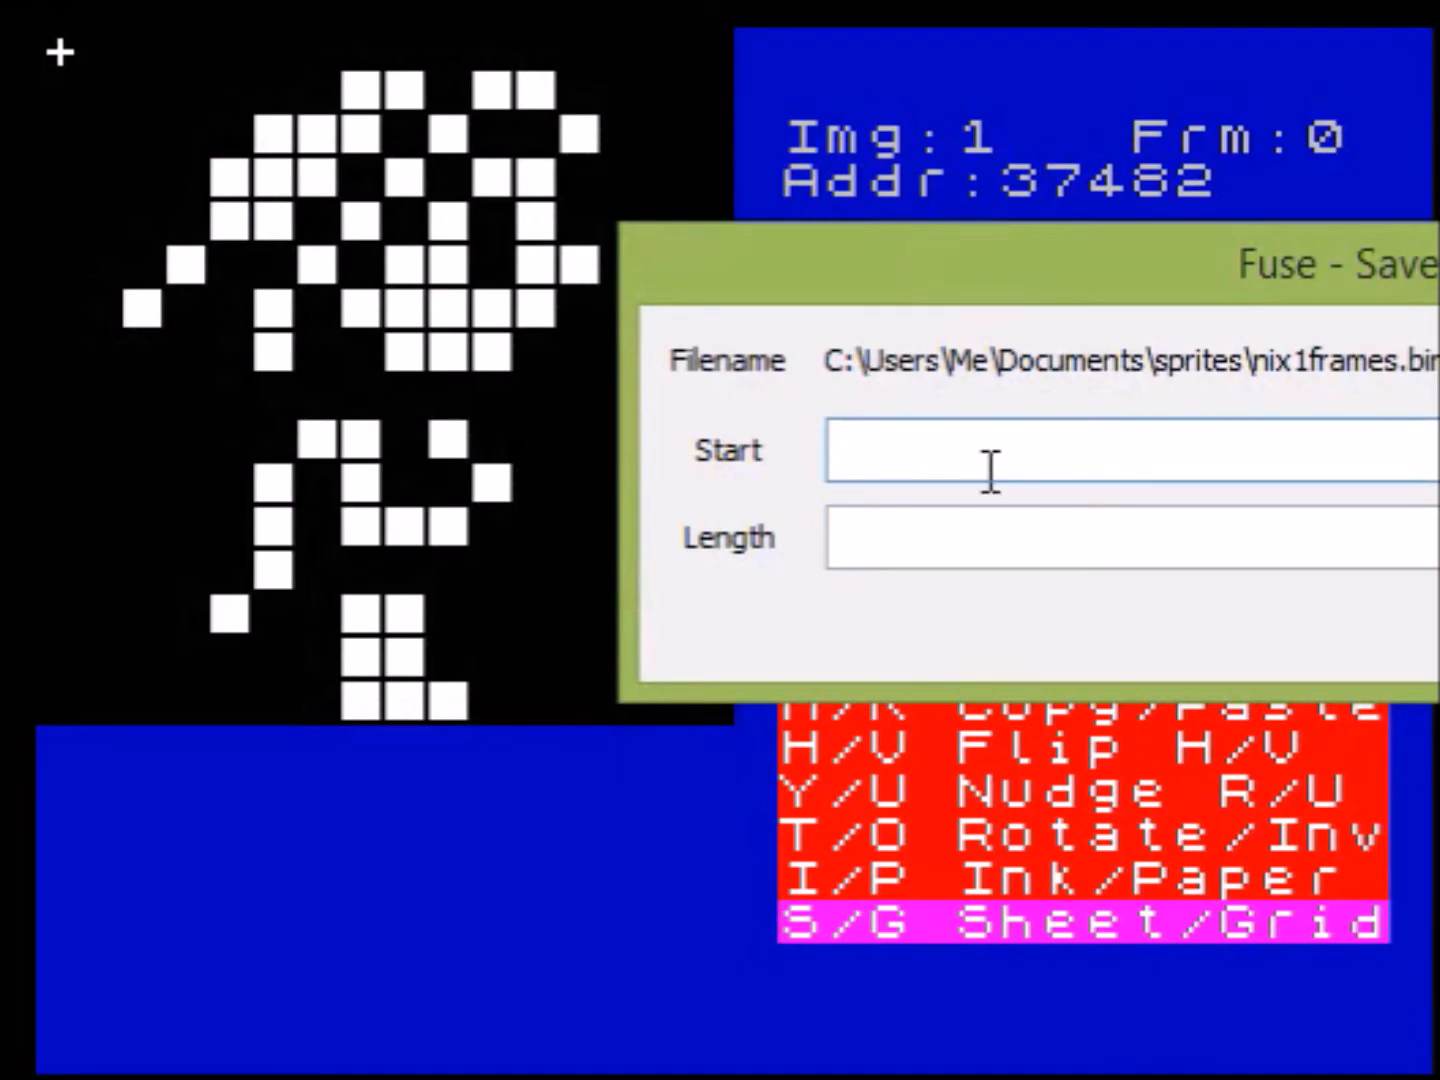
type("37482")
key("Tab")
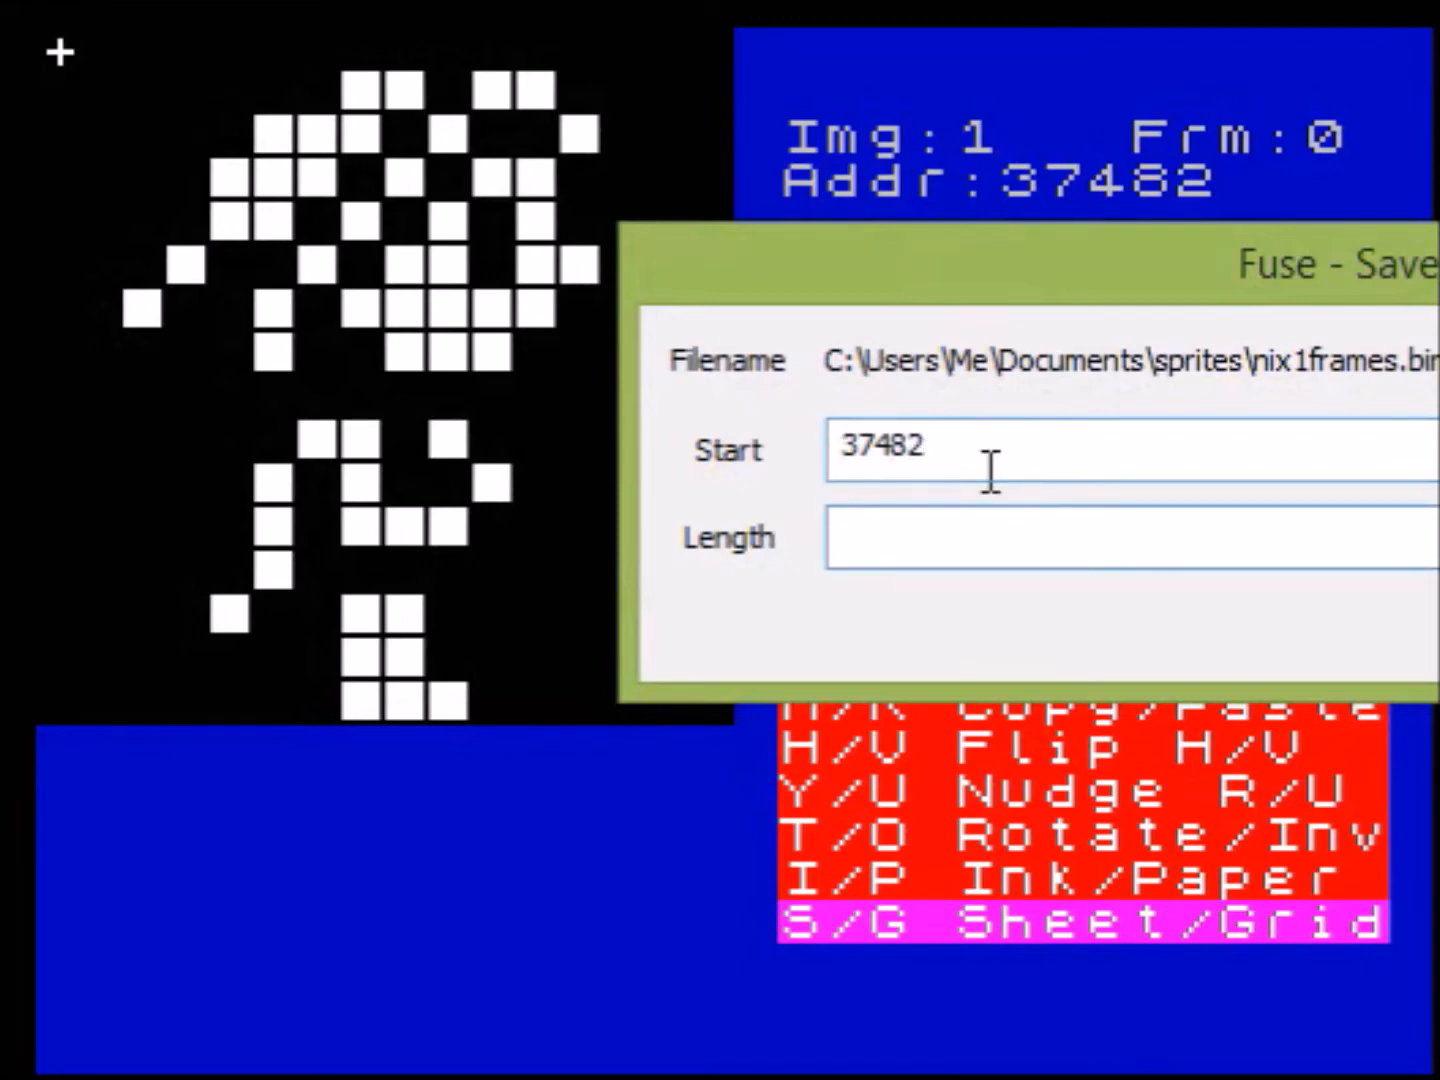
type("768")
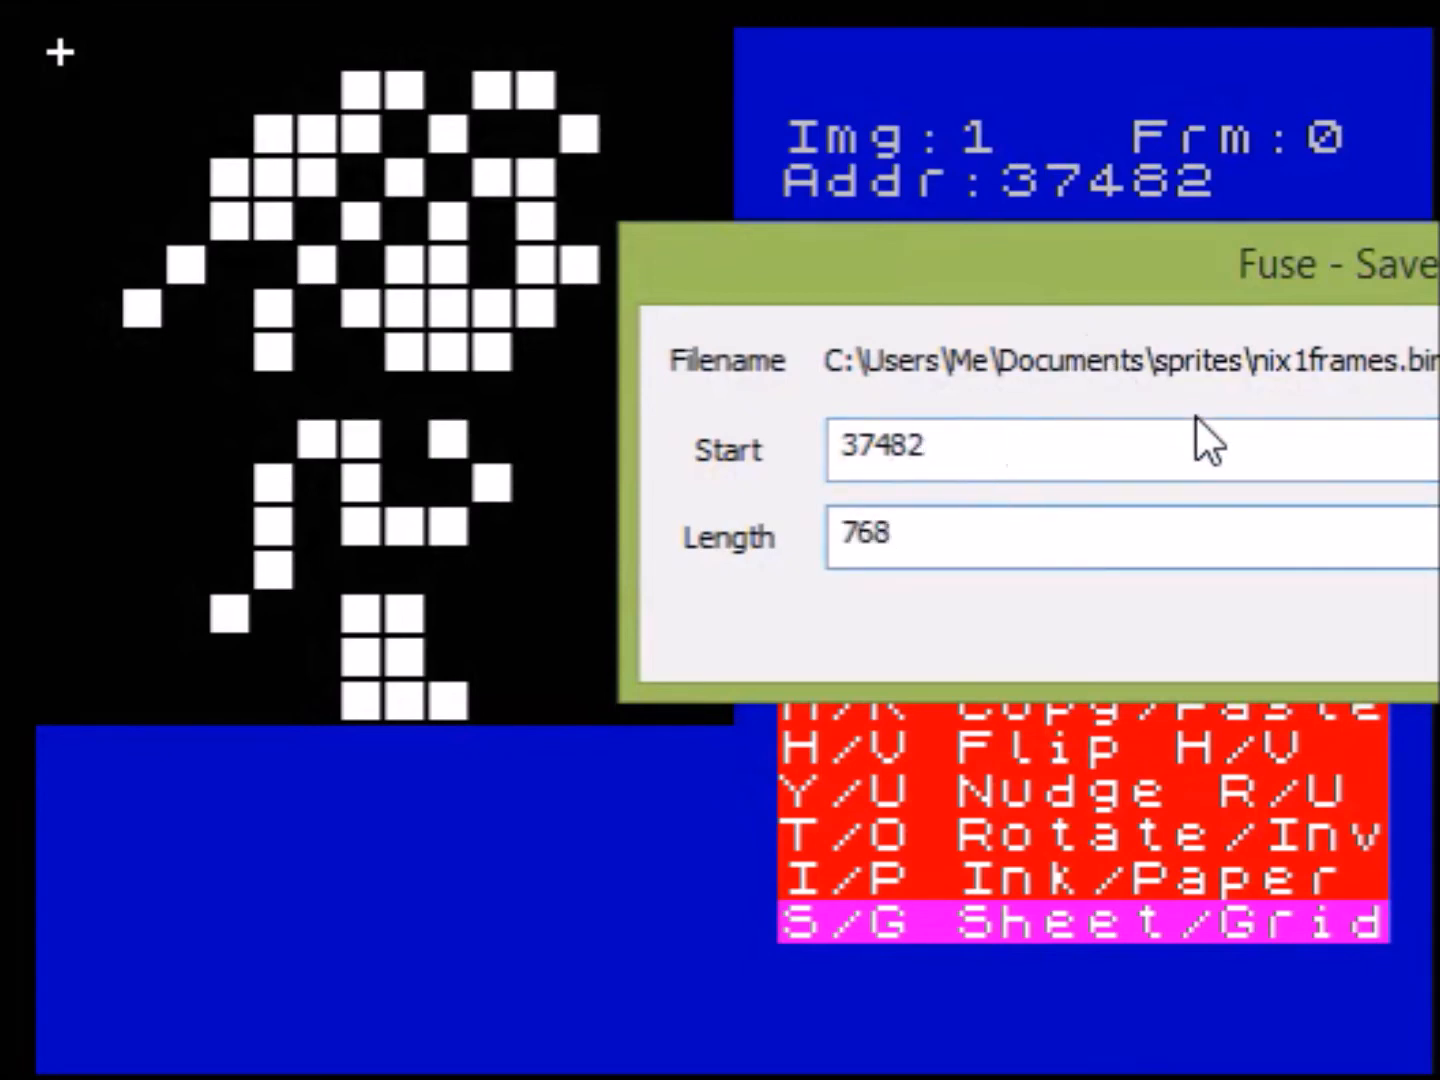
key("Return")
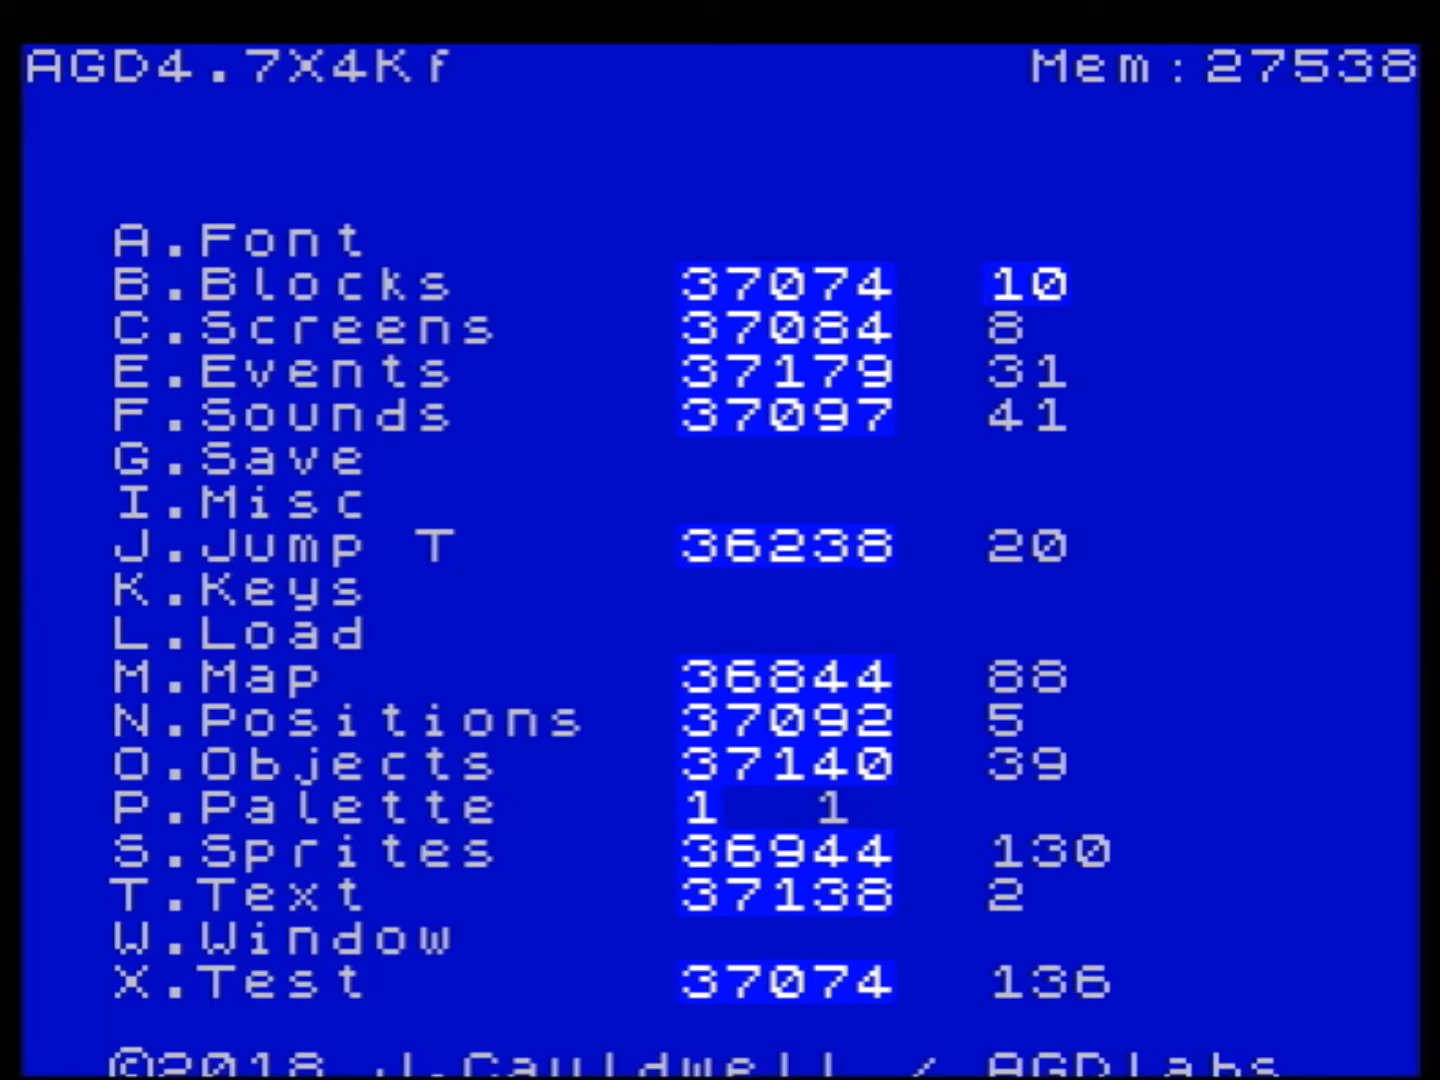
- Open the sprite editor in the blank project and insert blank frames into image 0 until it has six
key("s")
key("f")
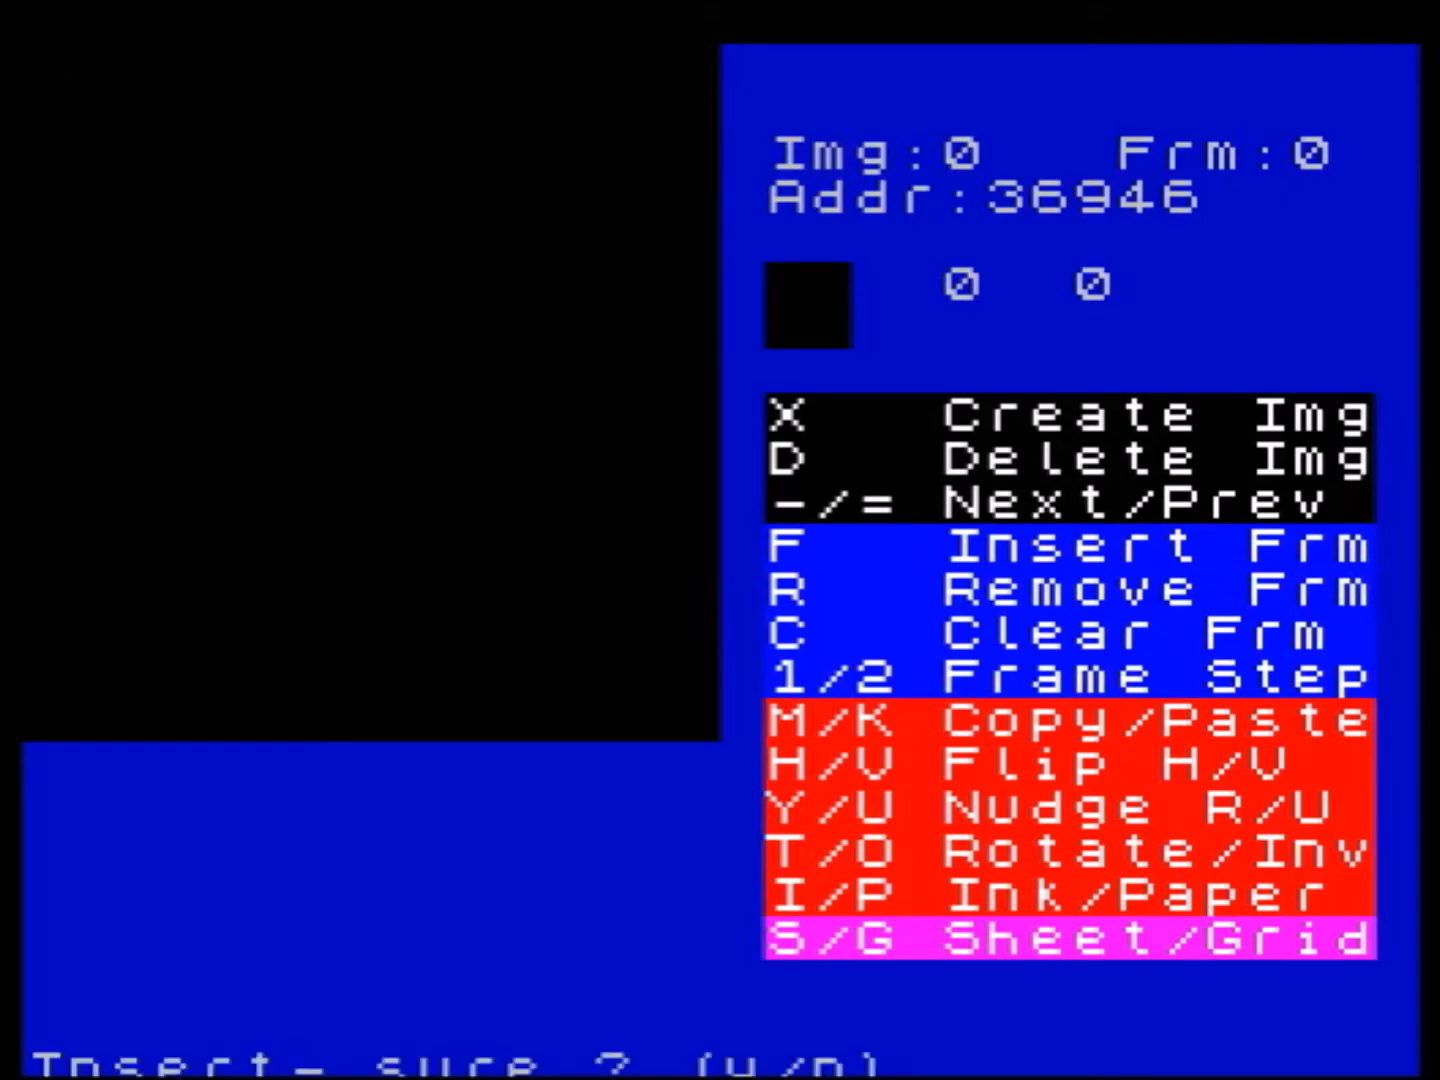
key("y")
key("f")
key("y")
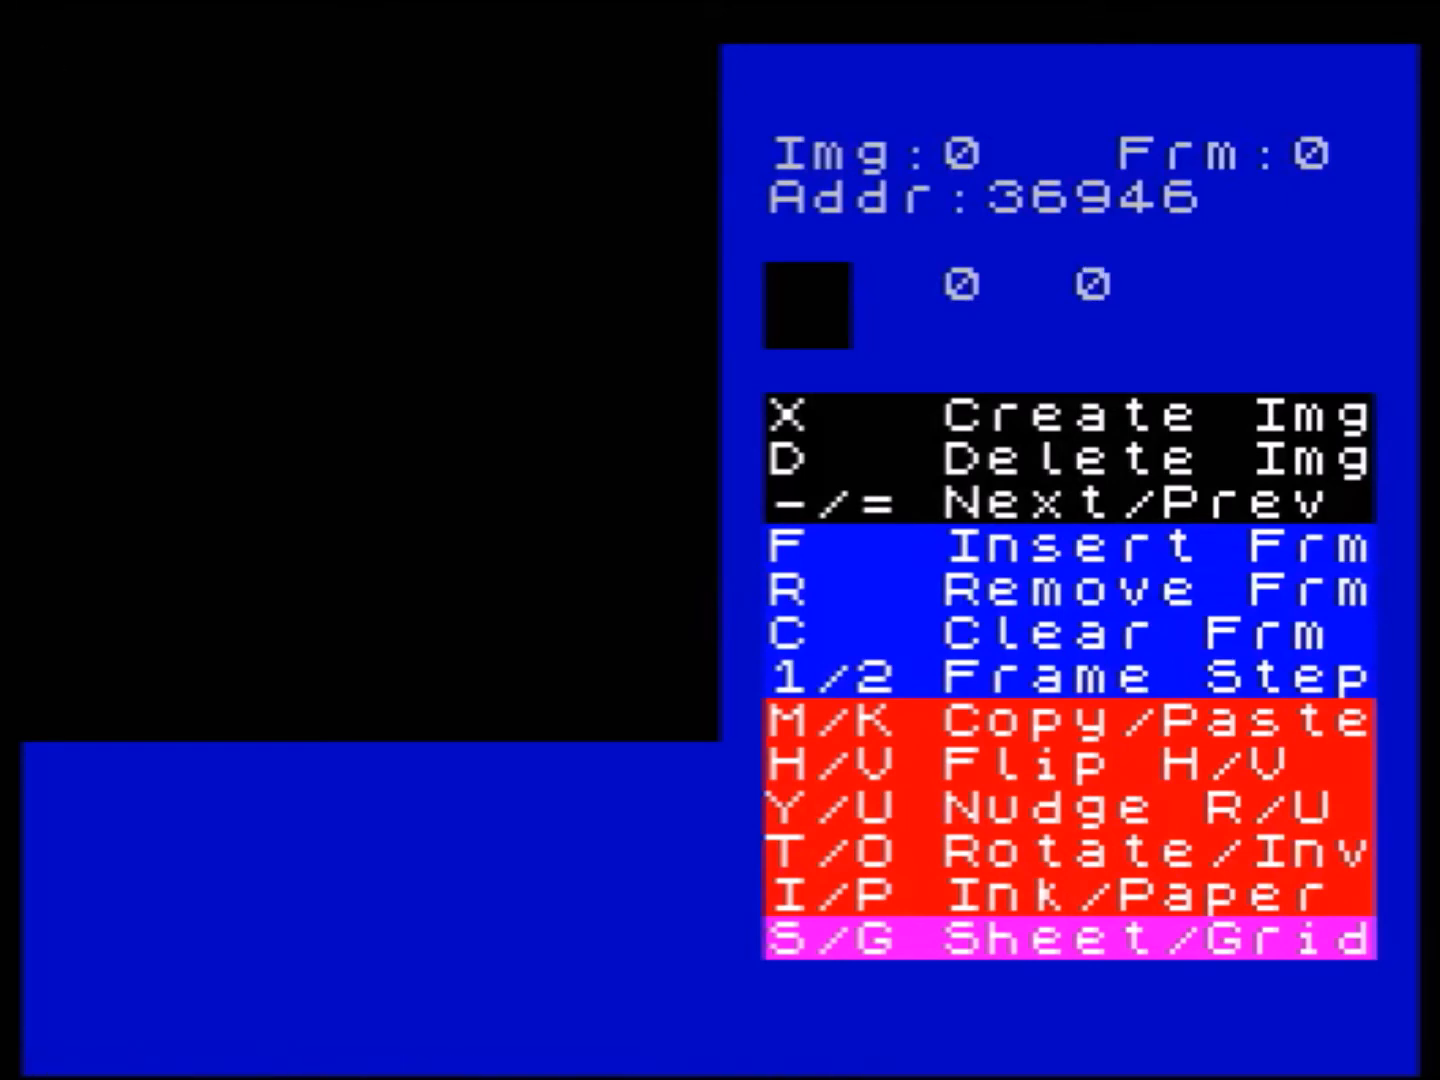
- Step through the blank frames of image 0 and return to frame 0 to read its start address
key("1")
key("2")
key("2")
key("2")
key("2")
key("2")
key("2")
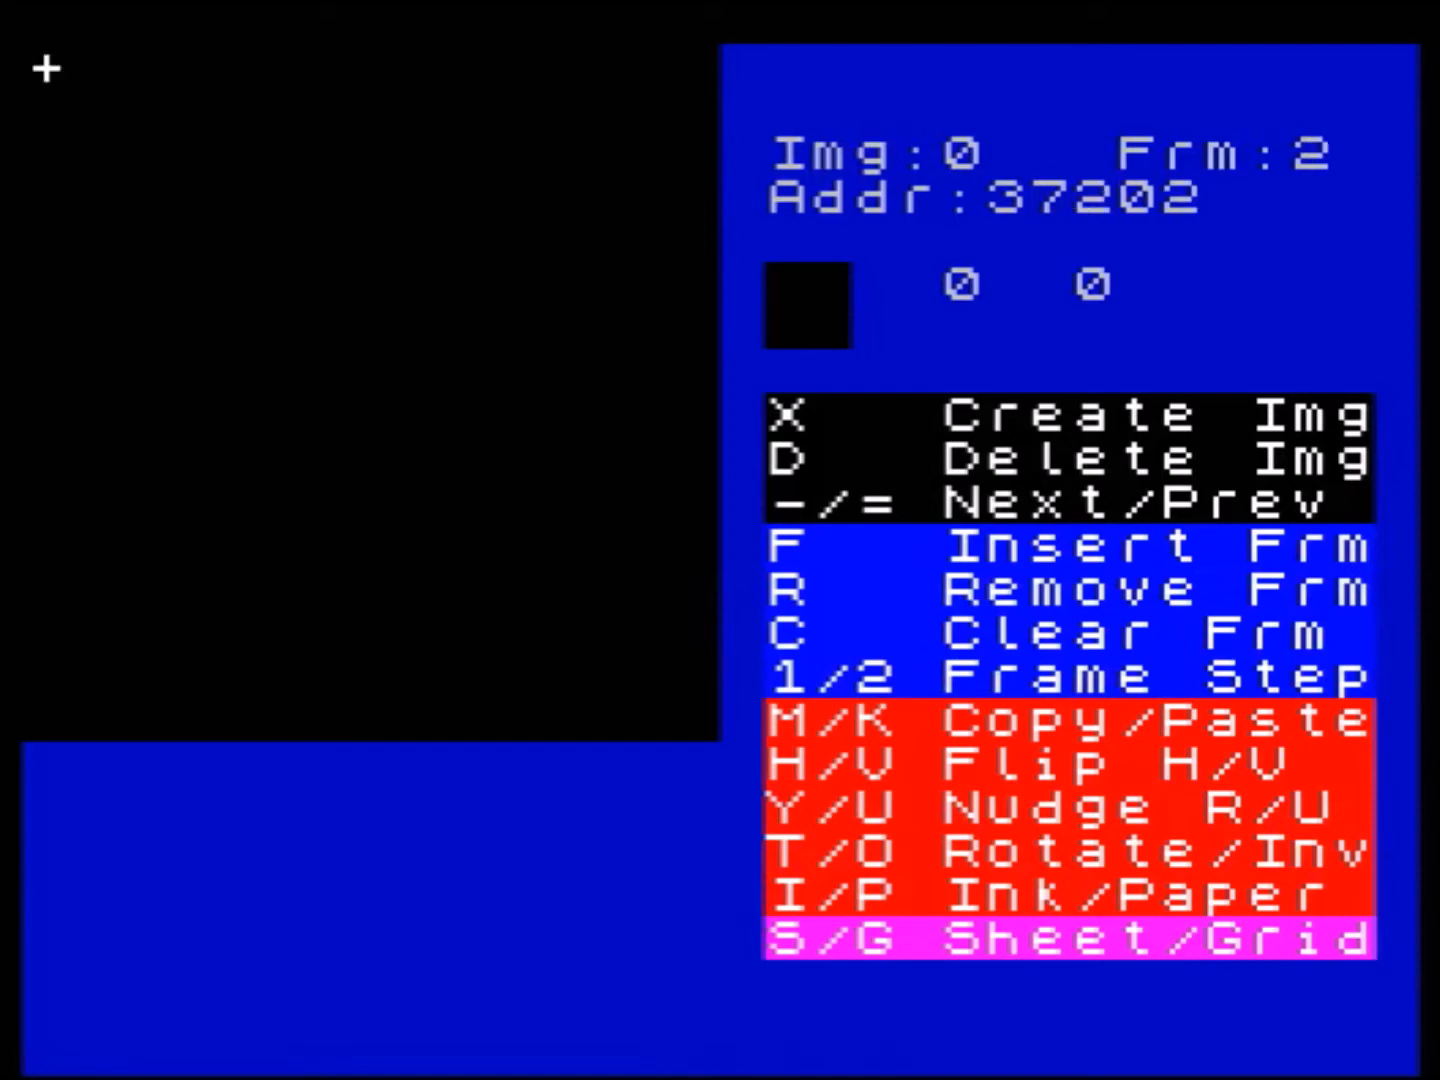
key("2")
key("2")
key("2")
key("2")
key("2")
key("2")
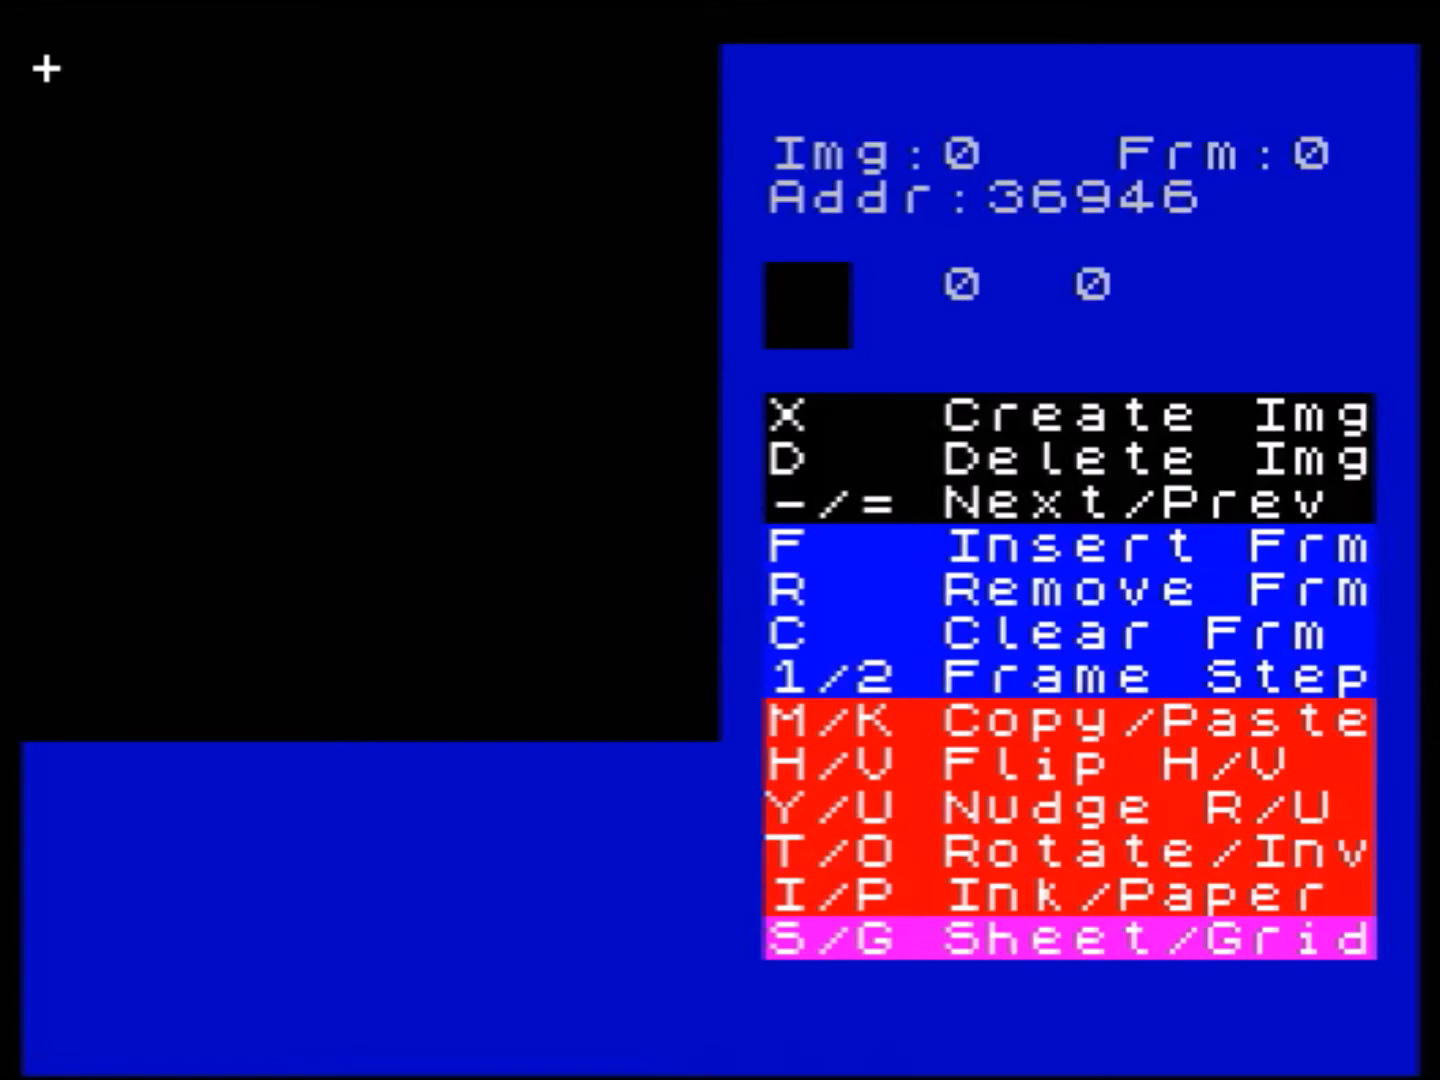
left_click(2, 3)
left_click(109, 402)
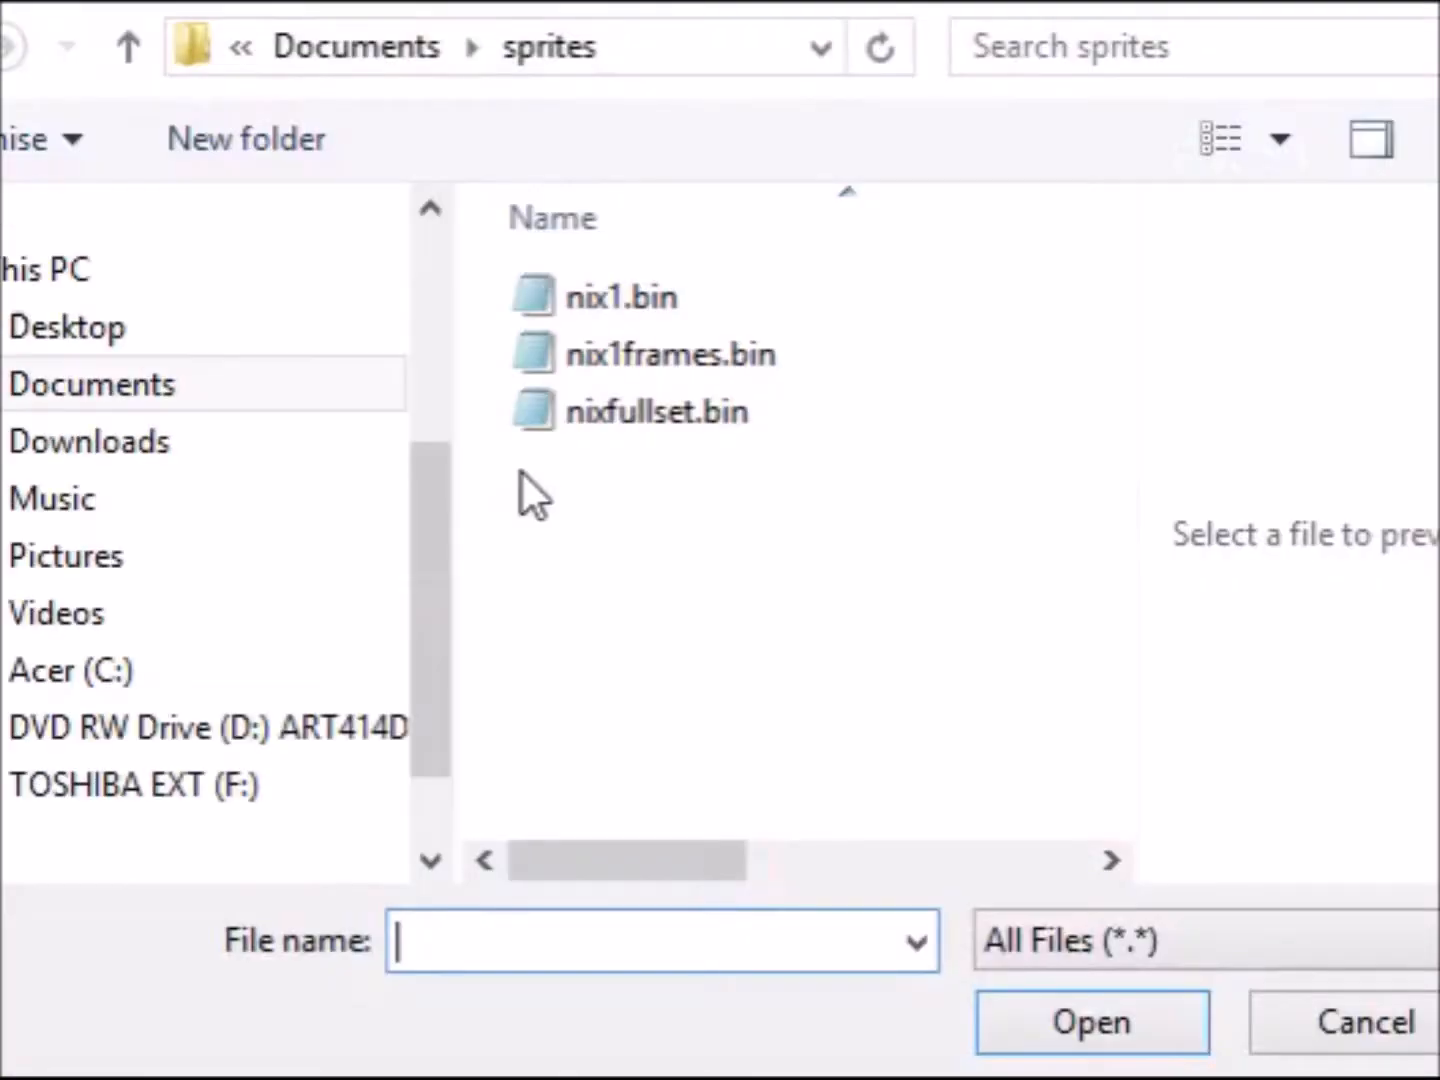
double_click(642, 437)
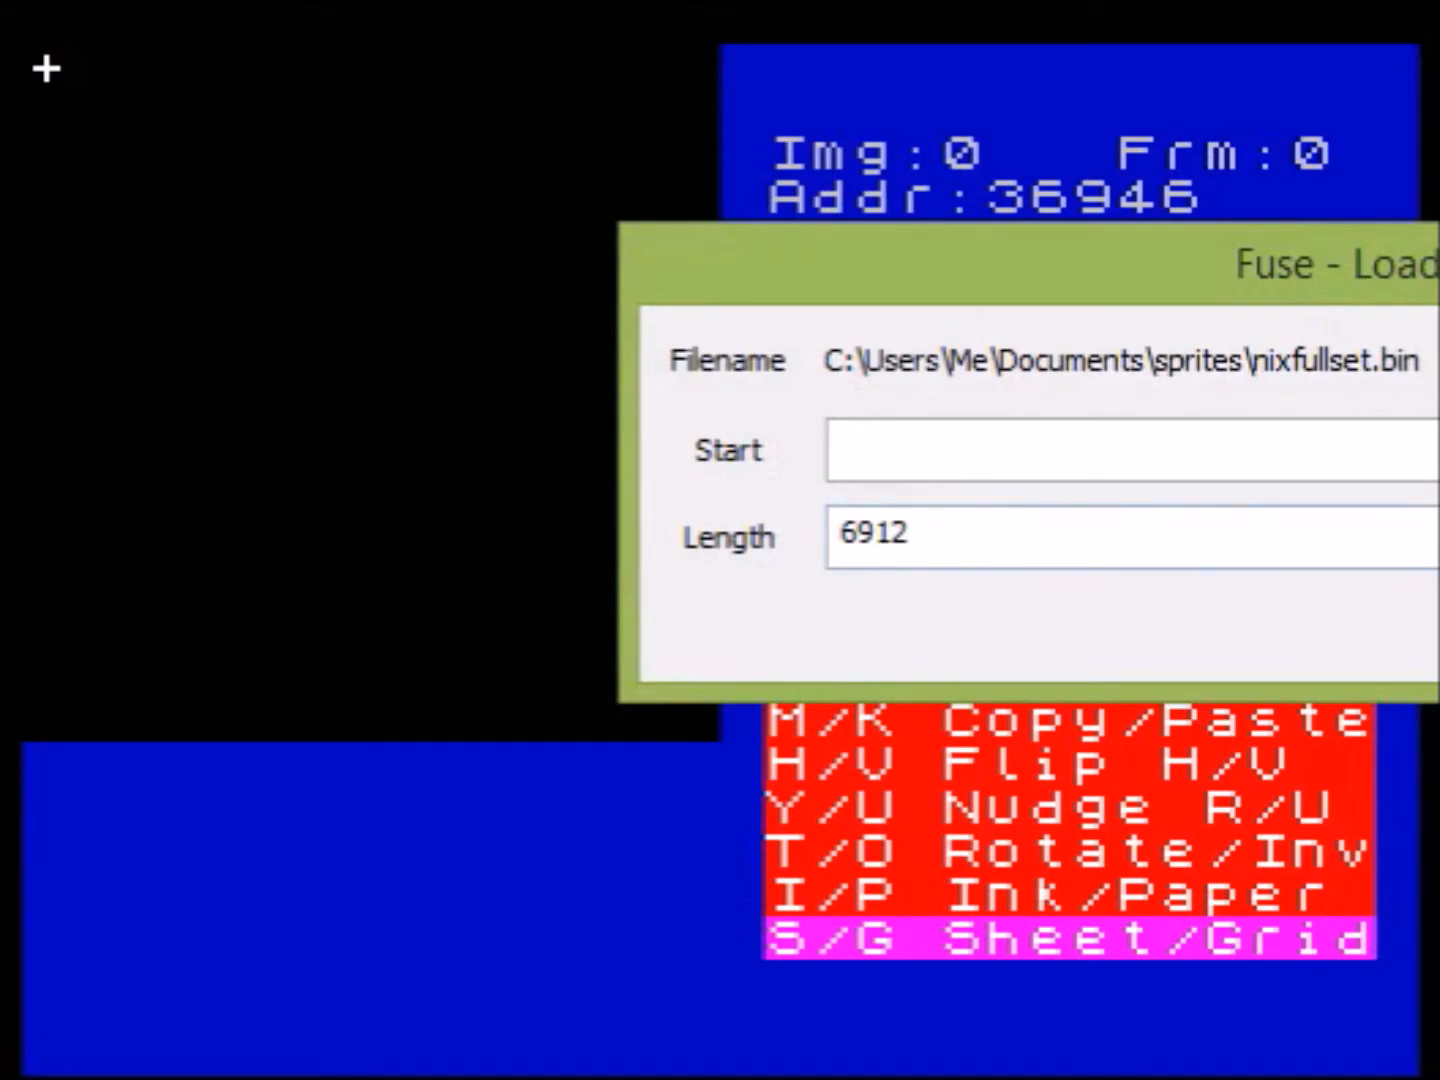
left_click(1438, 628)
- Load the binary file nix1frames.bin at start address 36946 with a length of 768 bytes
left_click(2, 2)
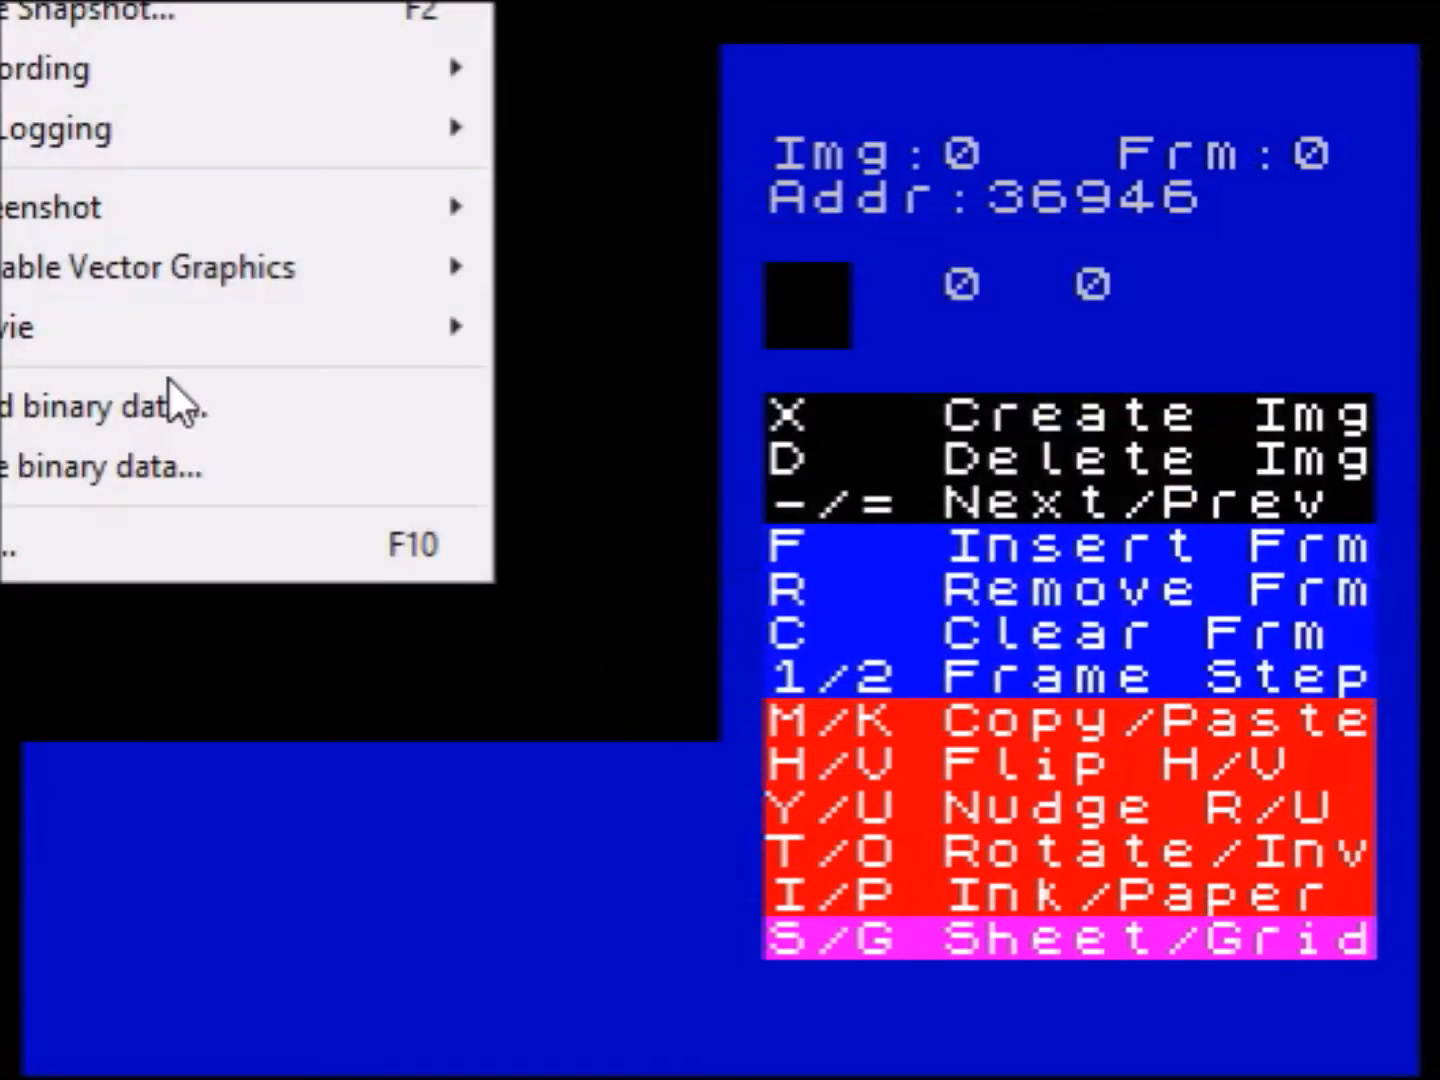
left_click(170, 405)
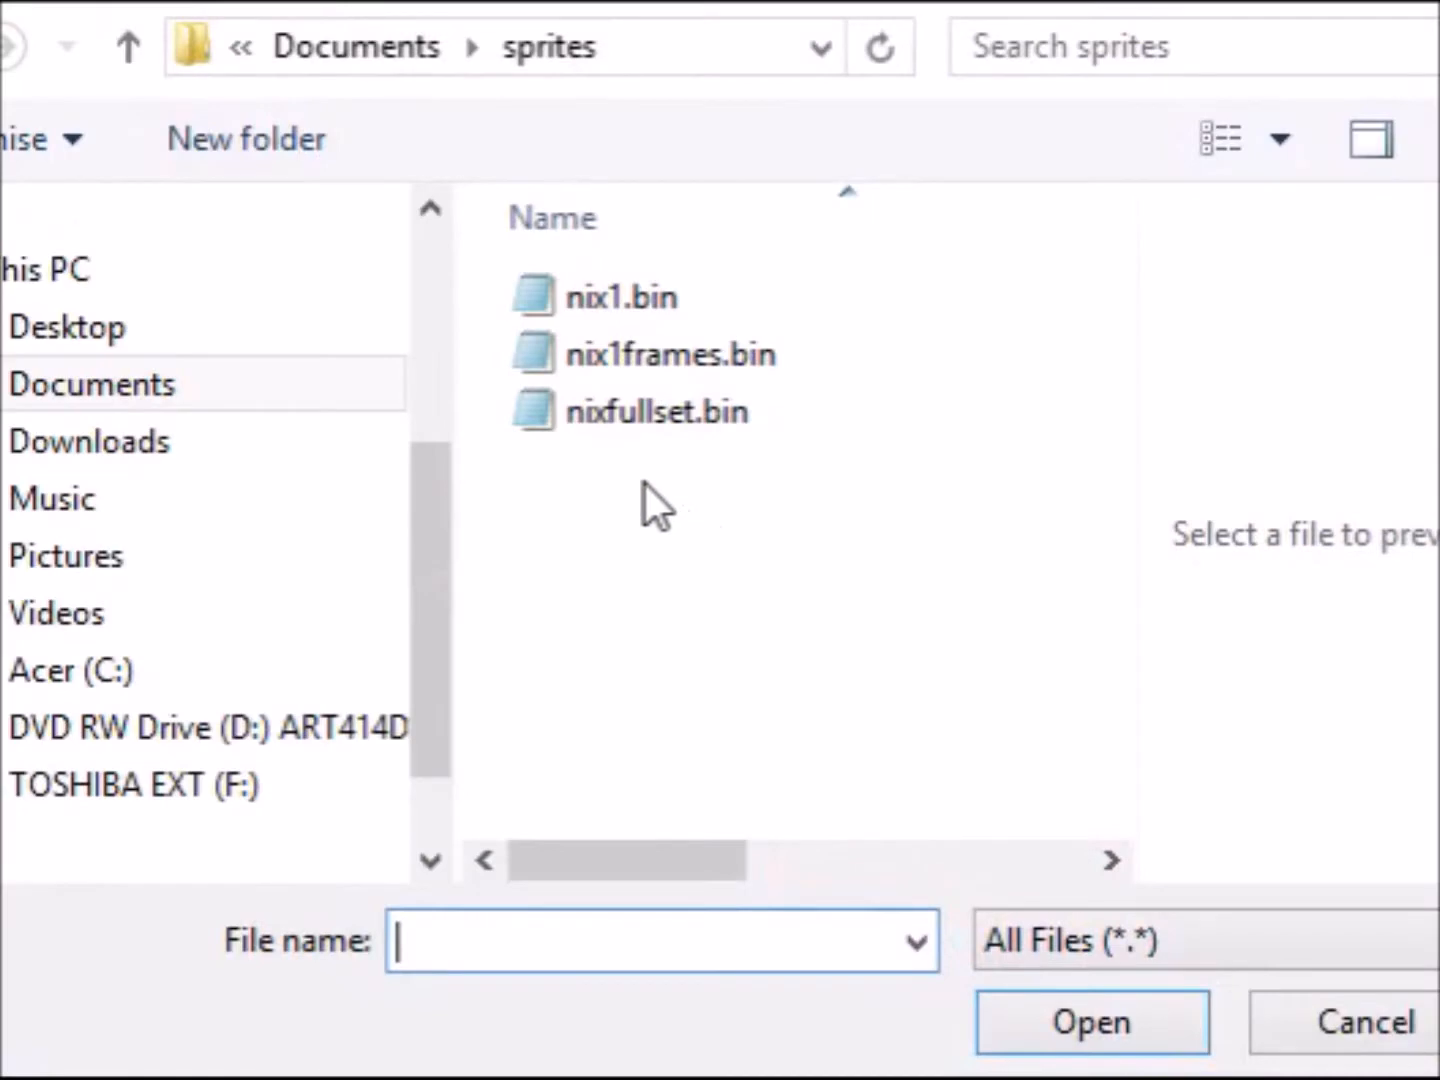
left_click(648, 367)
left_click(1047, 1022)
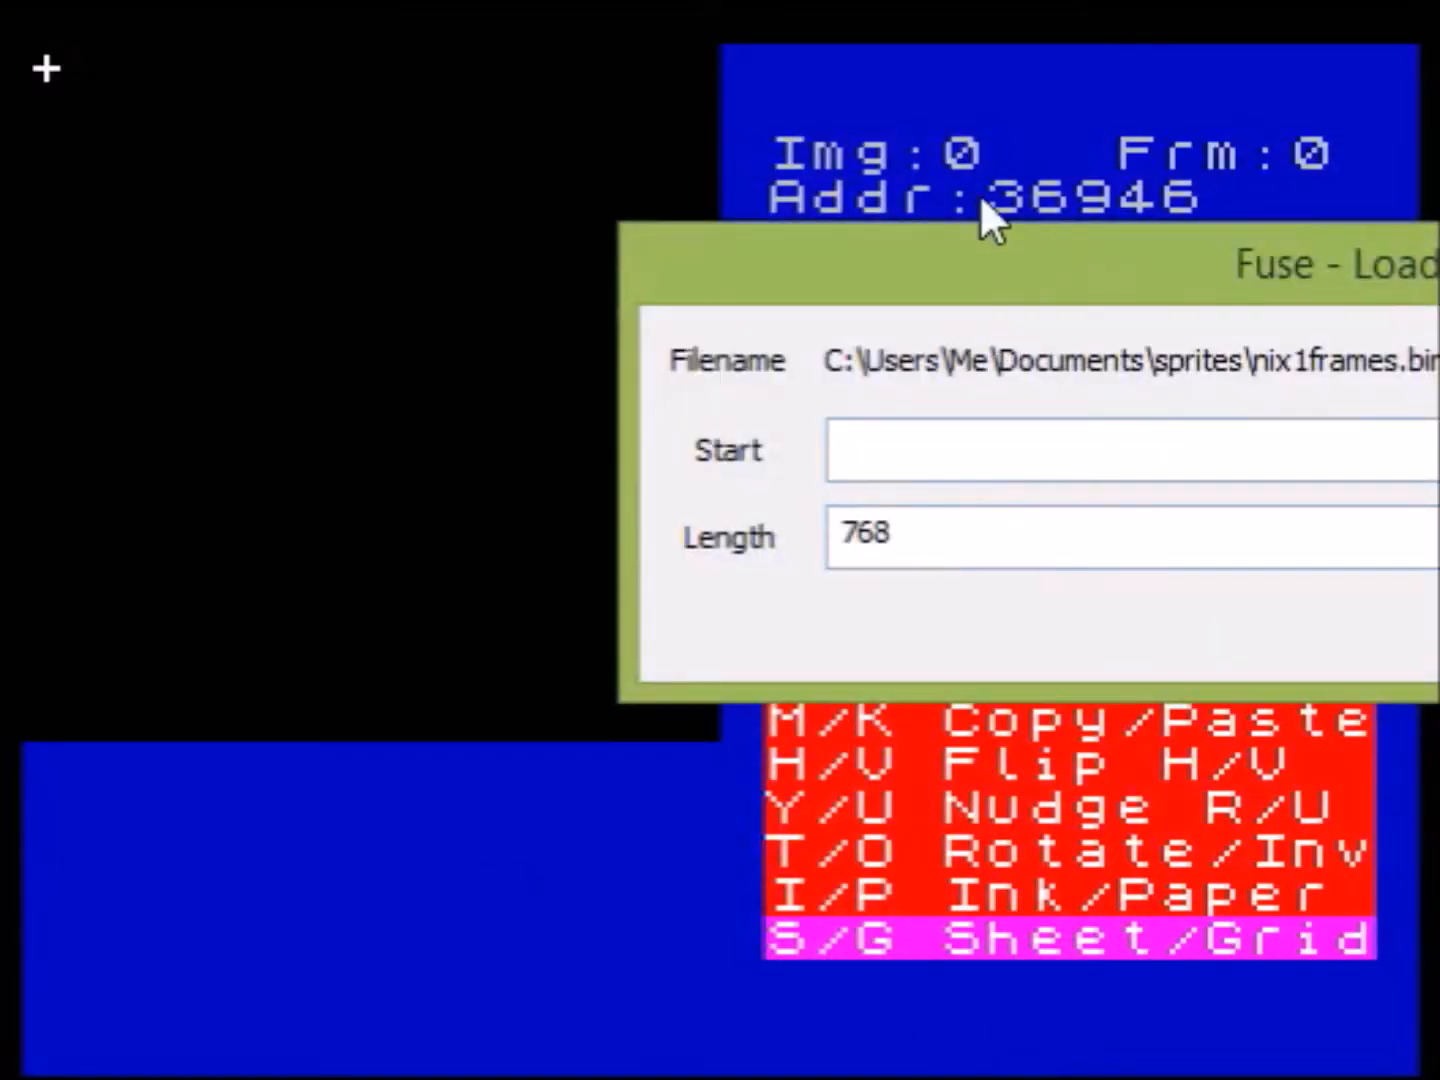
left_click(869, 450)
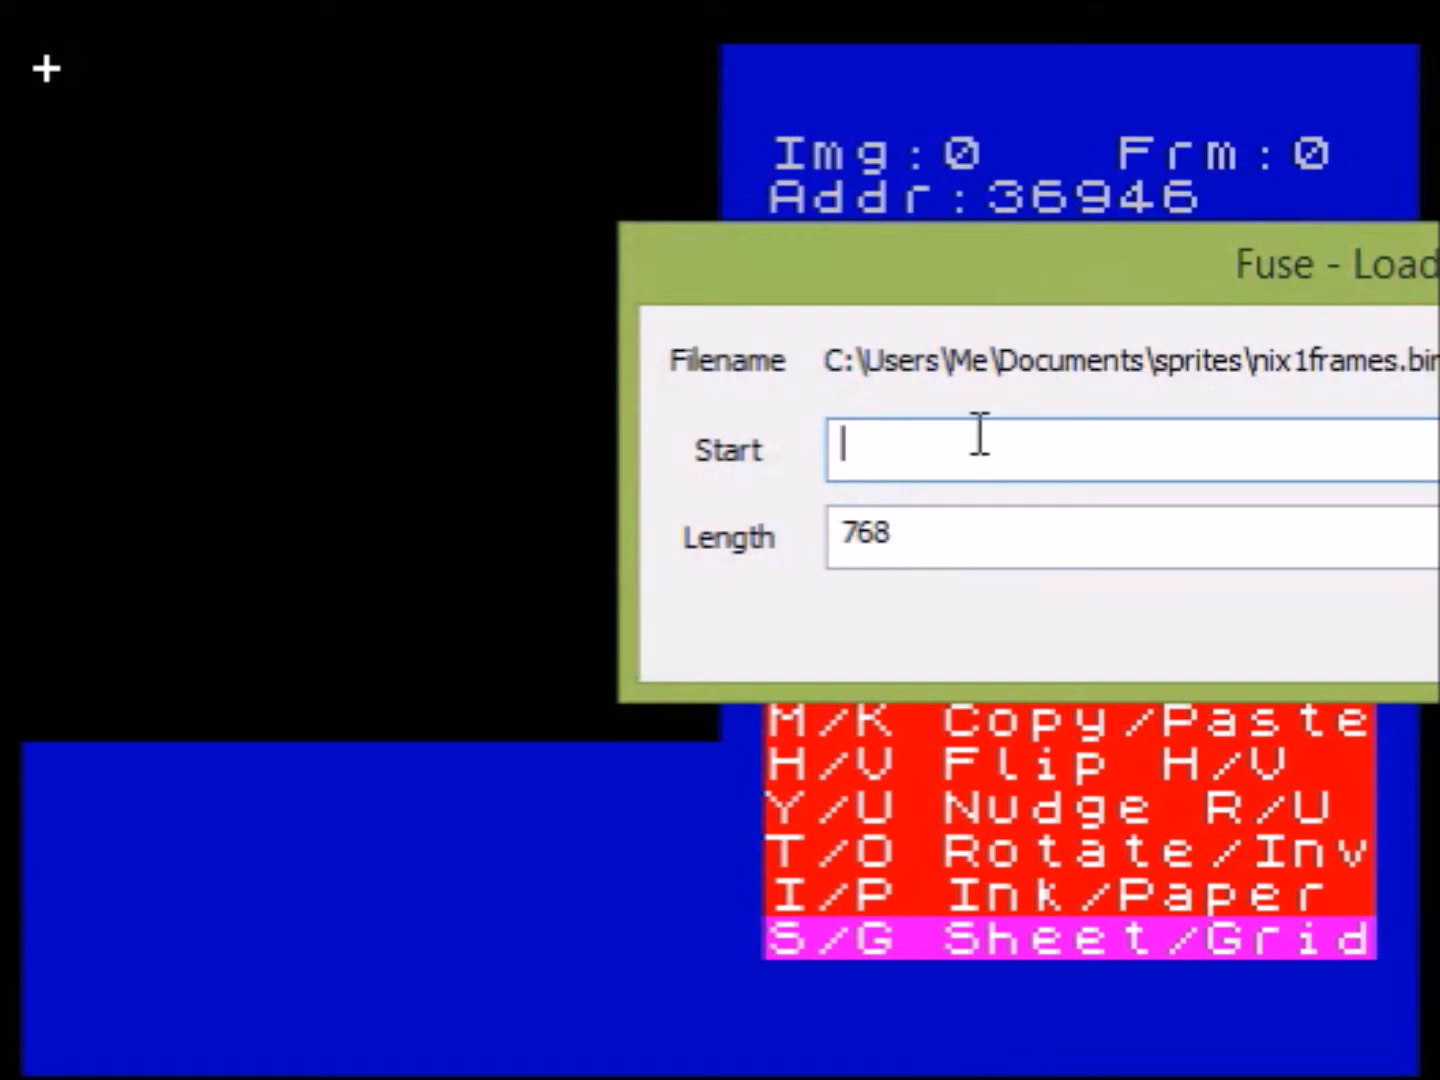
type("36946")
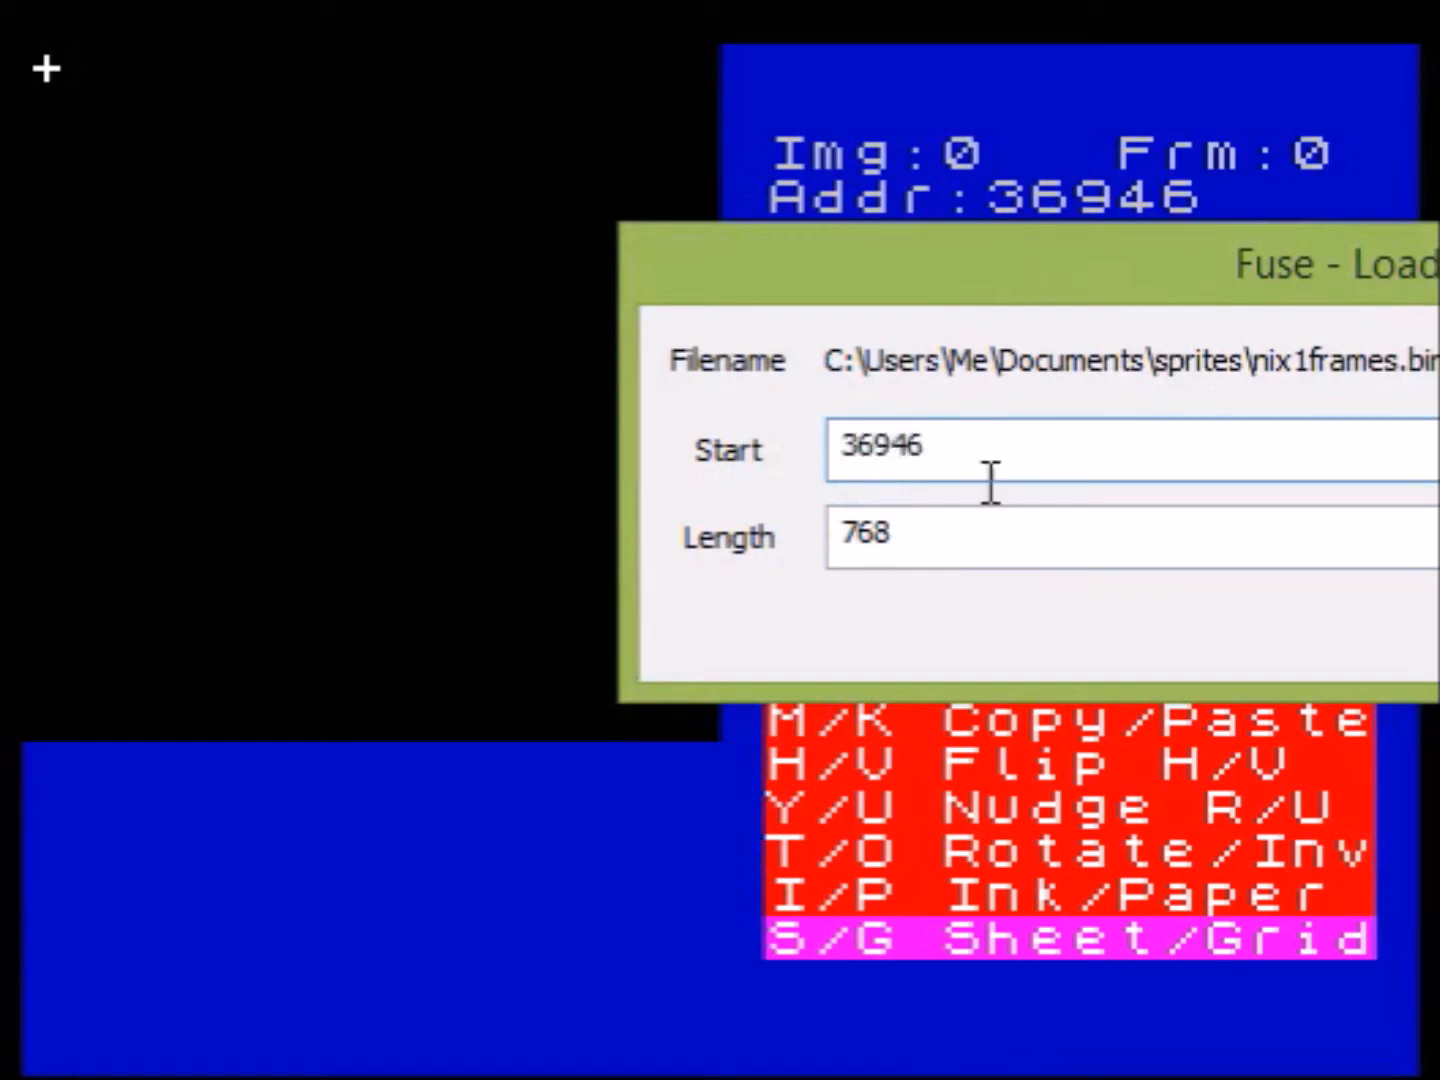
key("Return")
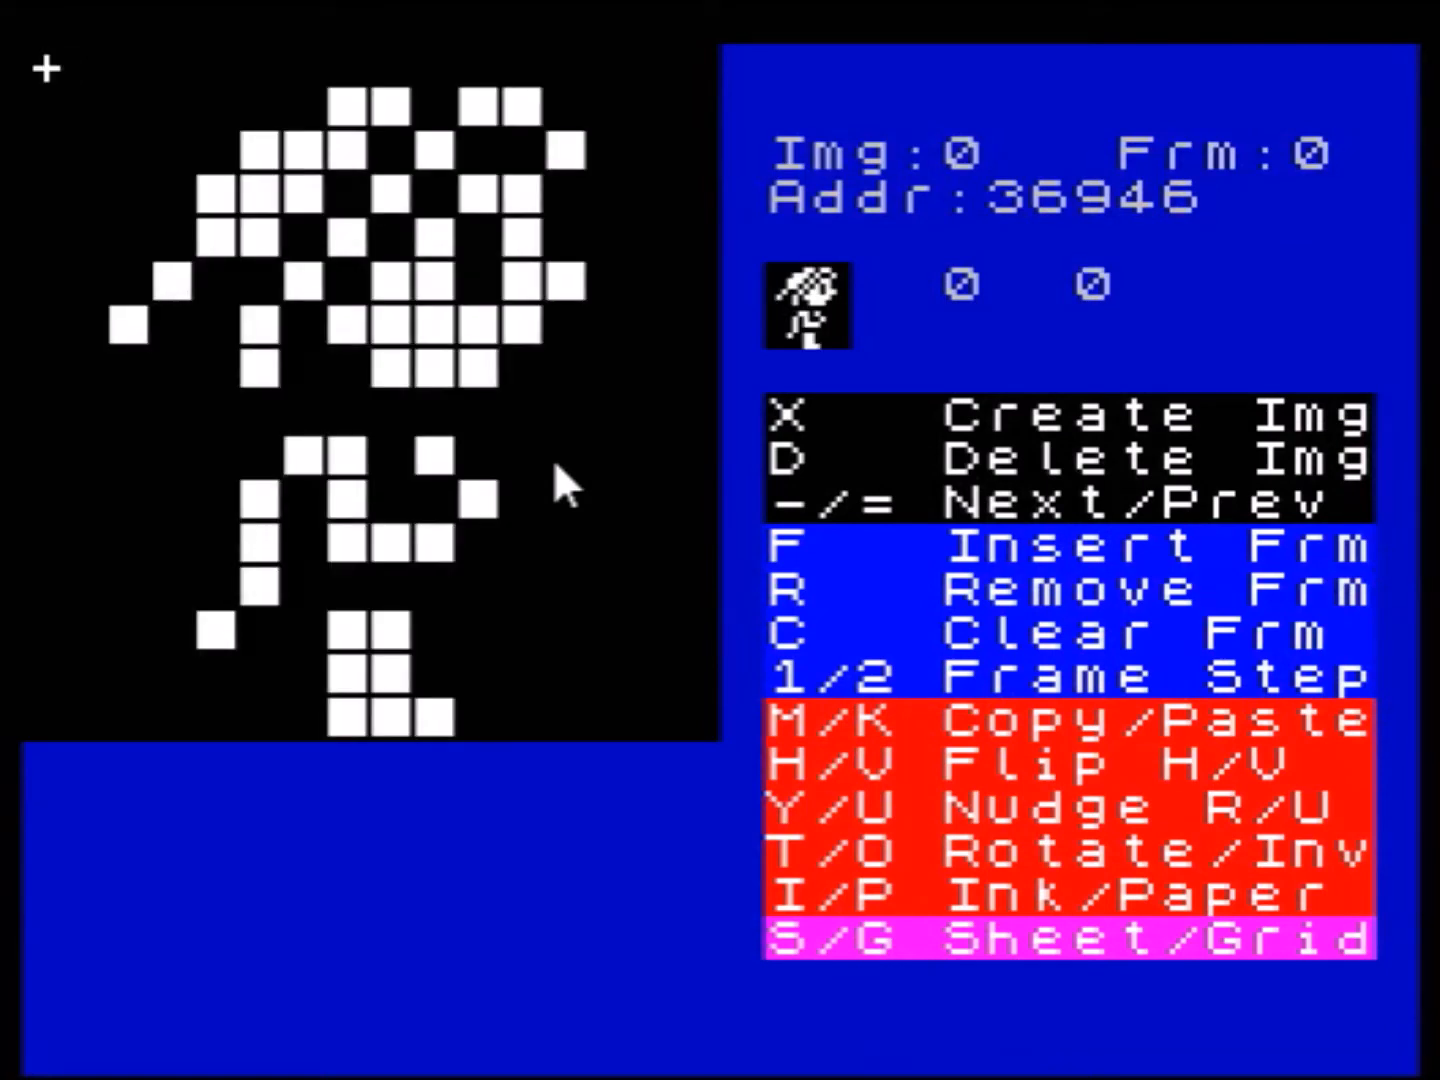
- Cycle through all the frames of image 0 to check the imported animation
key("2")
key("2")
key("2")
key("2")
key("2")
key("2")
key("2")
key("2")
key("2")
key("2")
key("2")
key("2")
key("2")
key("2")
key("2")
key("2")
key("2")
key("2")
key("2")
key("2")
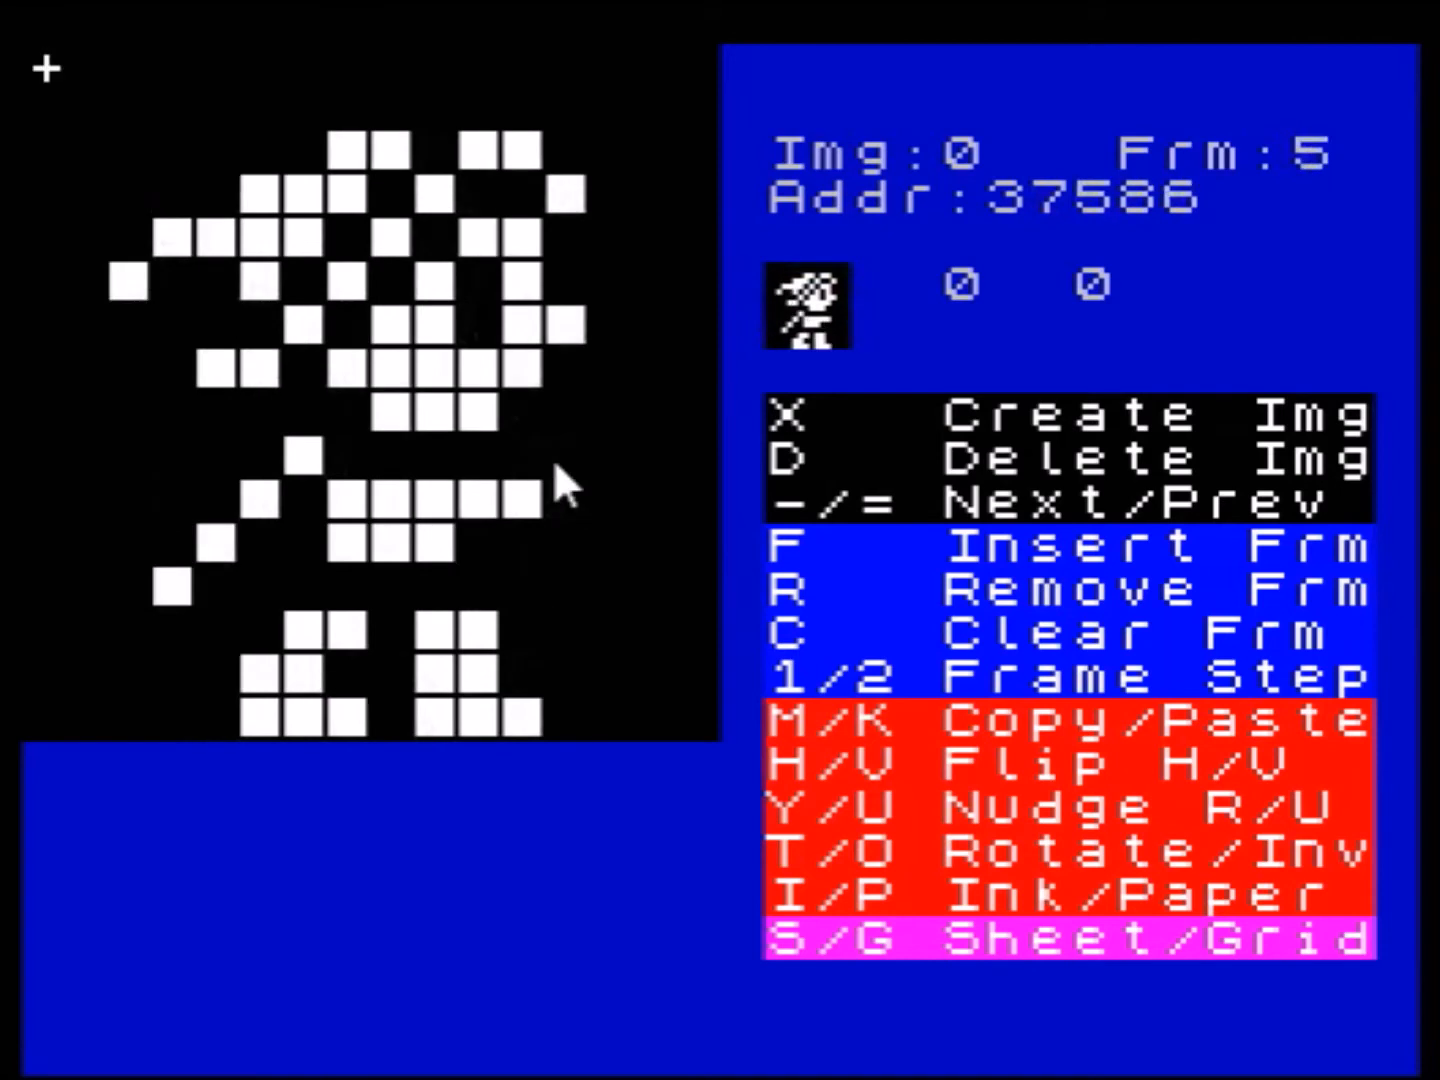
key("2")
key("2")
key("2")
key("2")
key("2")
key("2")
key("2")
key("2")
key("2")
key("2")
key("2")
key("2")
key("2")
key("2")
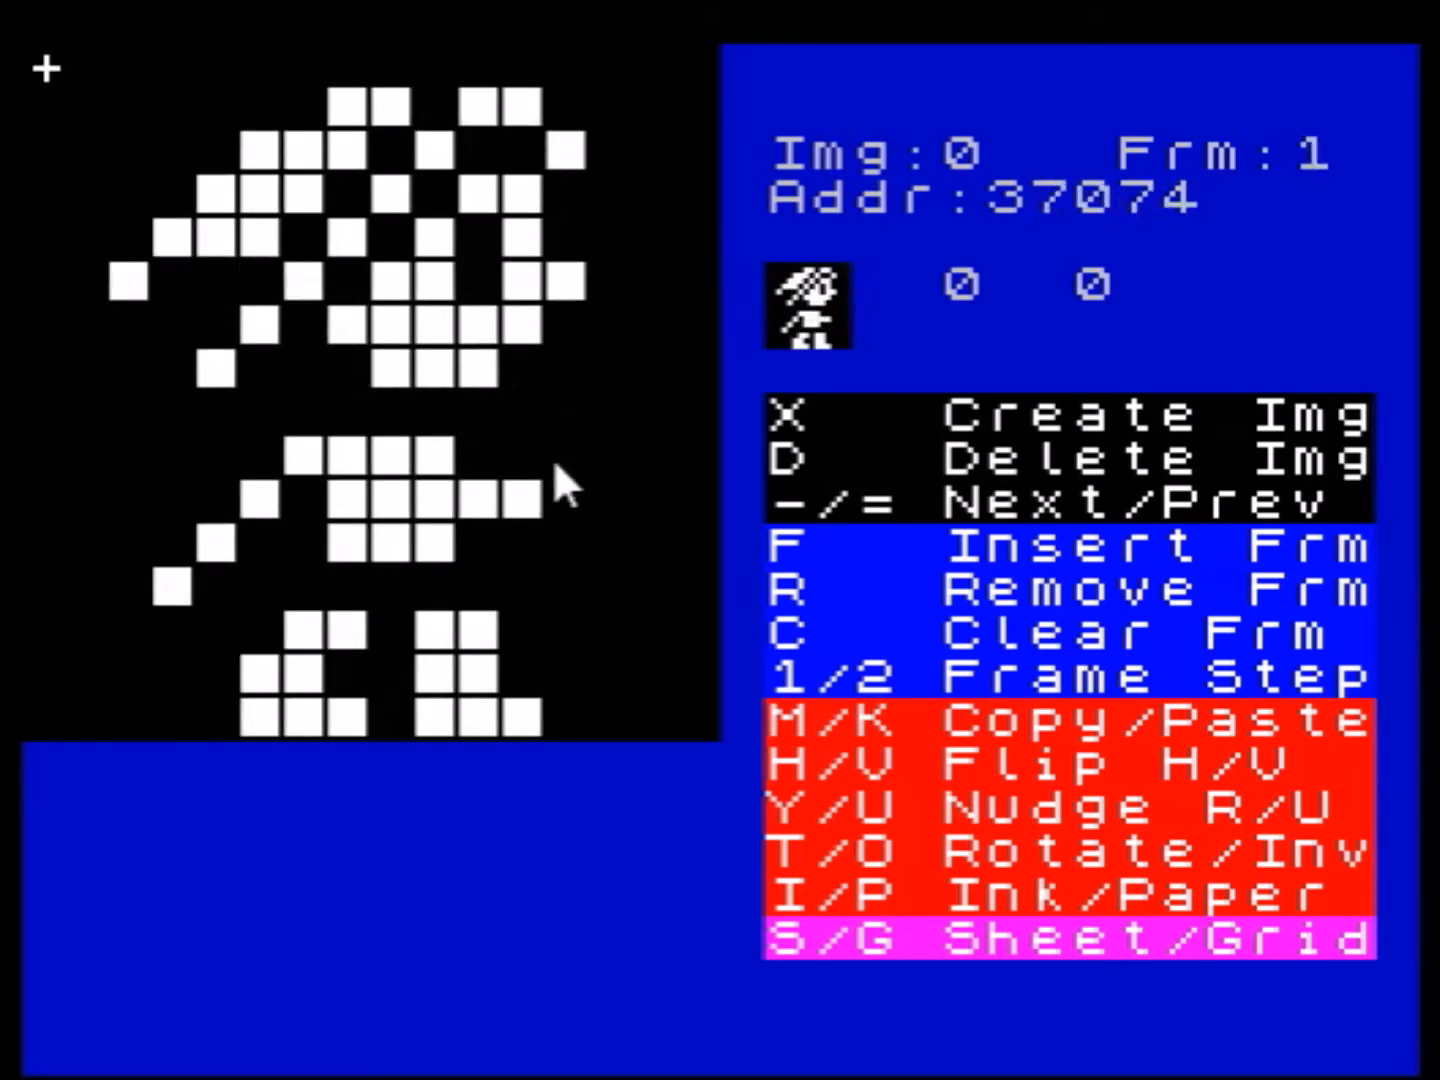
key("1")
key("Return")
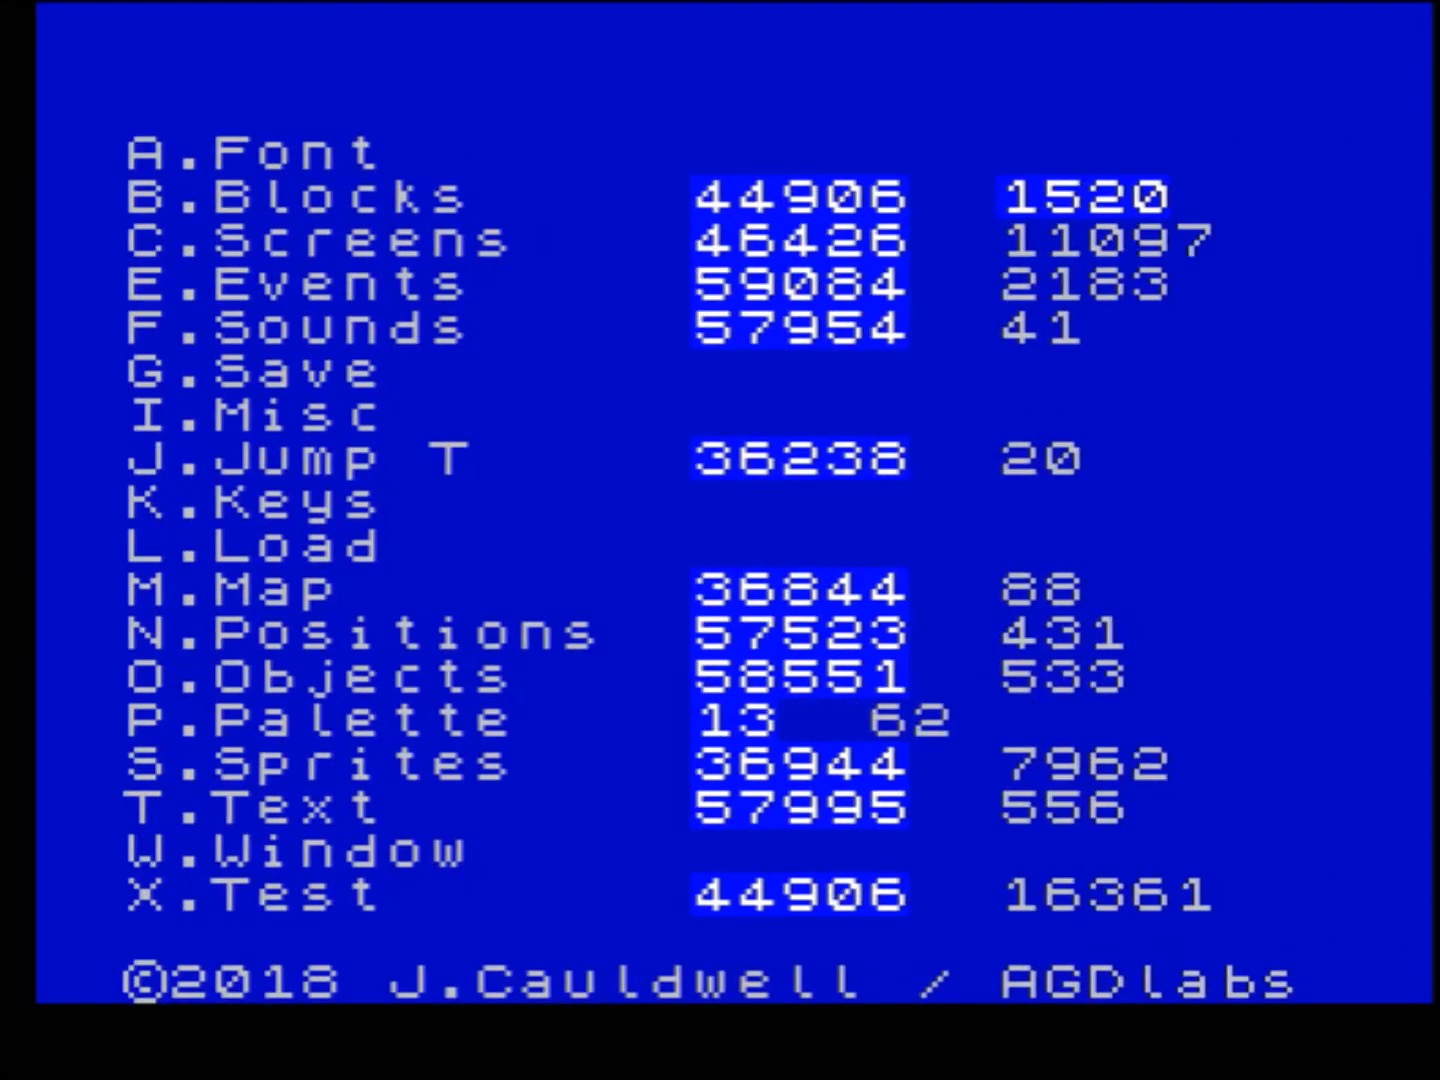
- Start a binary data save in the existing game with nixspriteset.bin in the sprites folder as the destination file
left_click(92, 378)
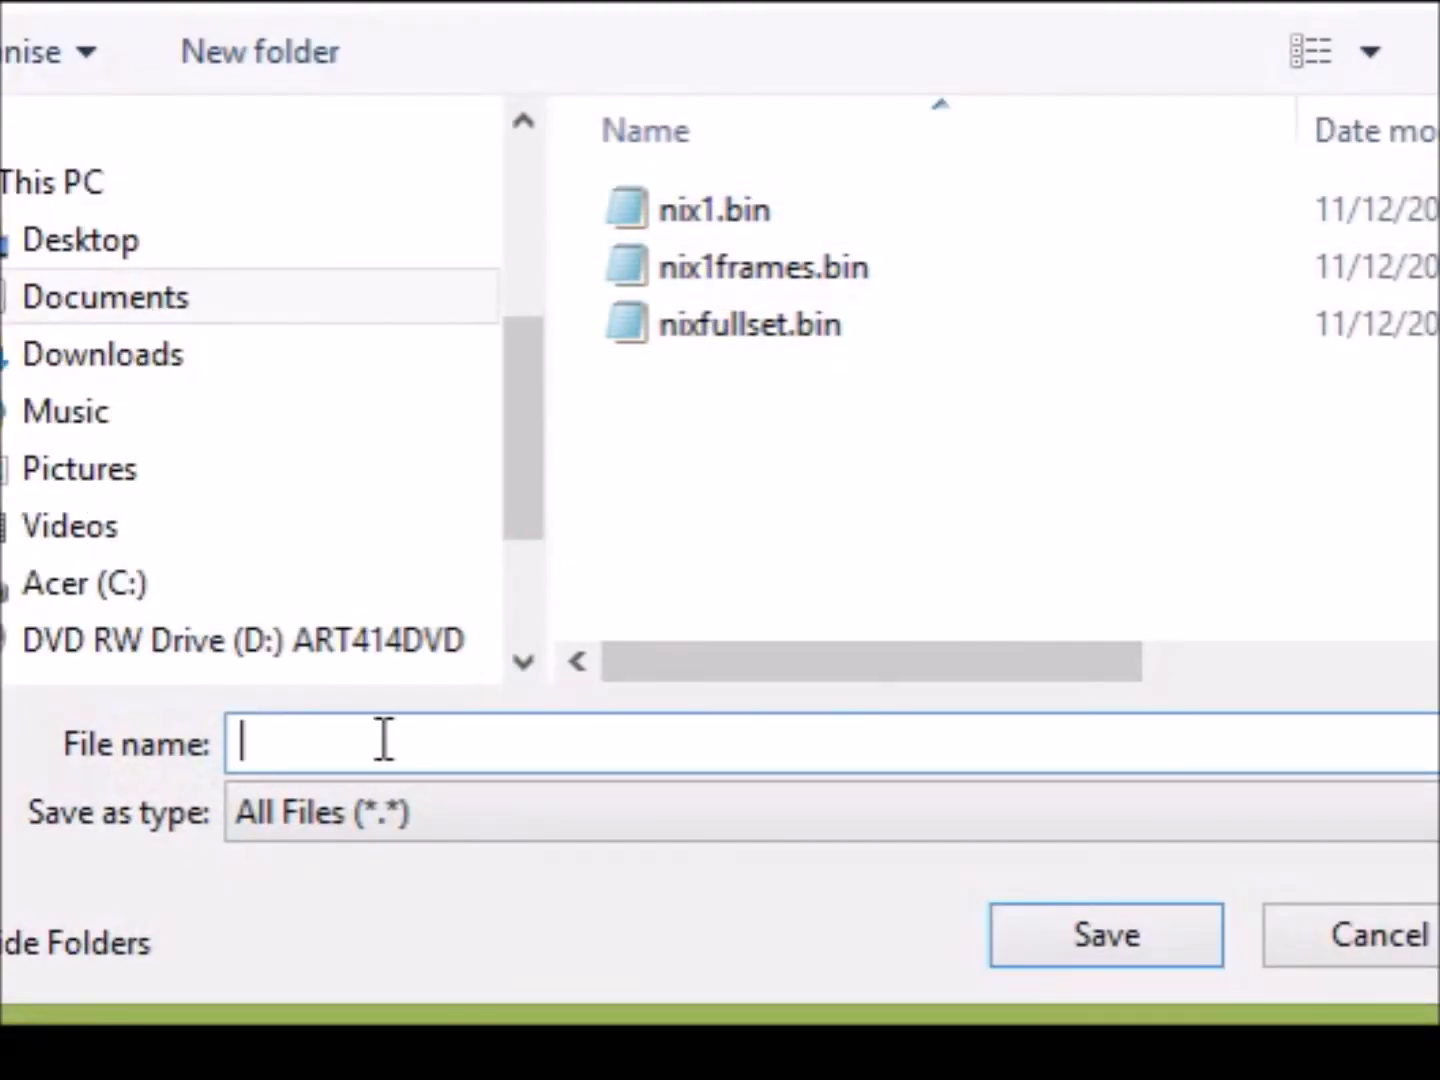
type("nix")
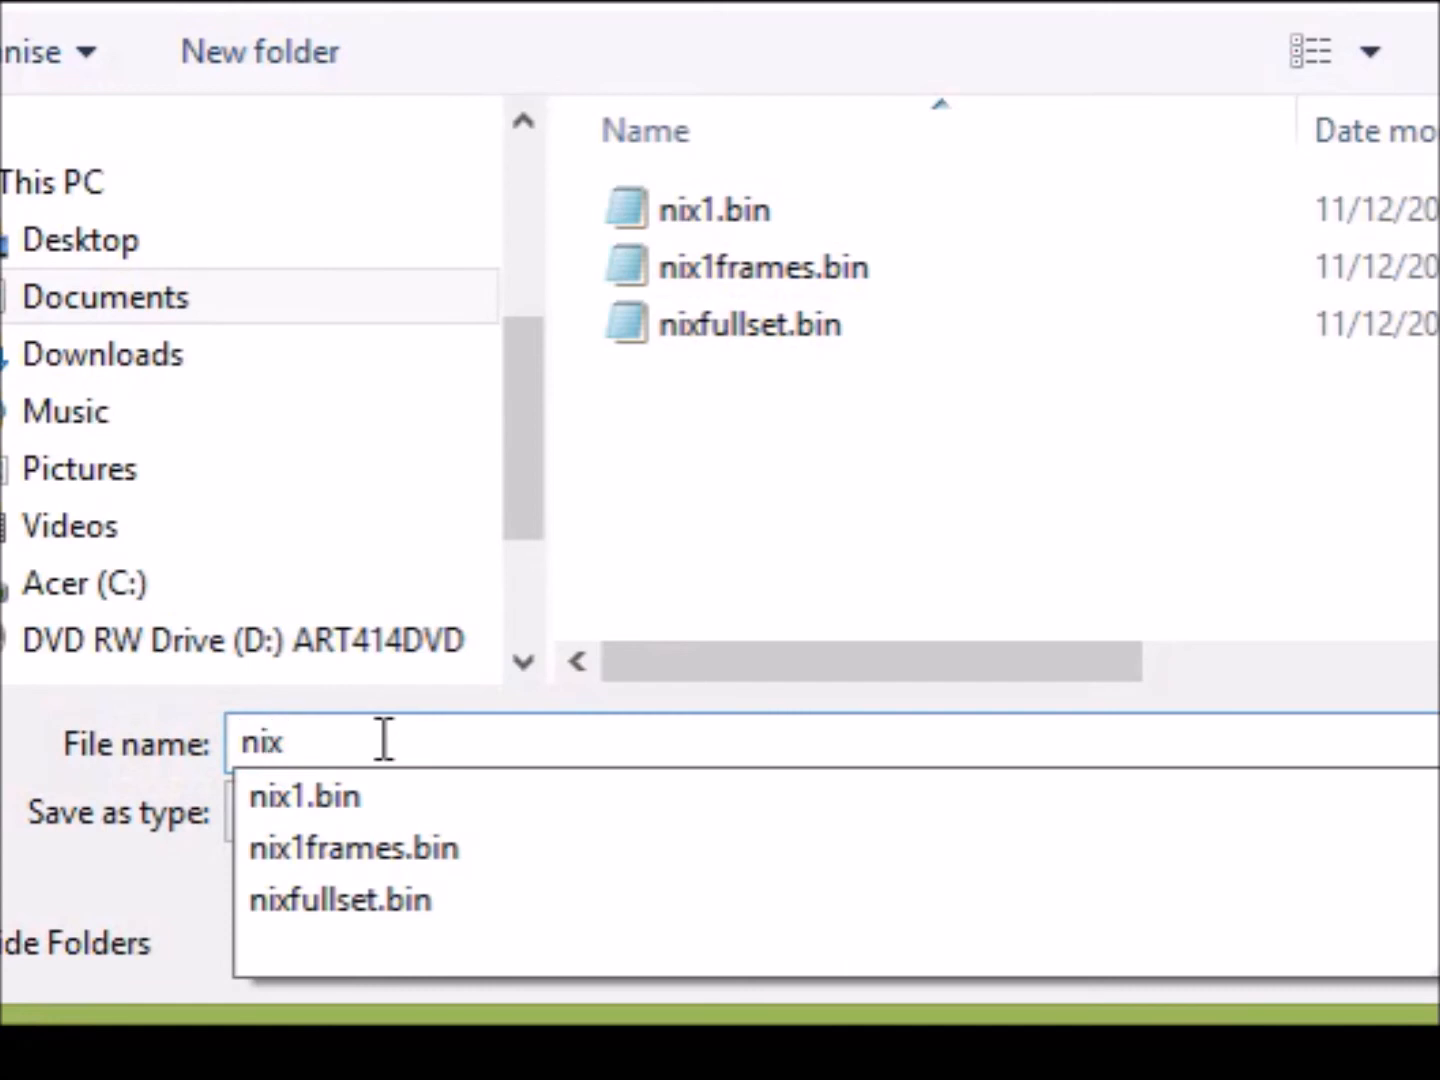
type("spriteset.bin")
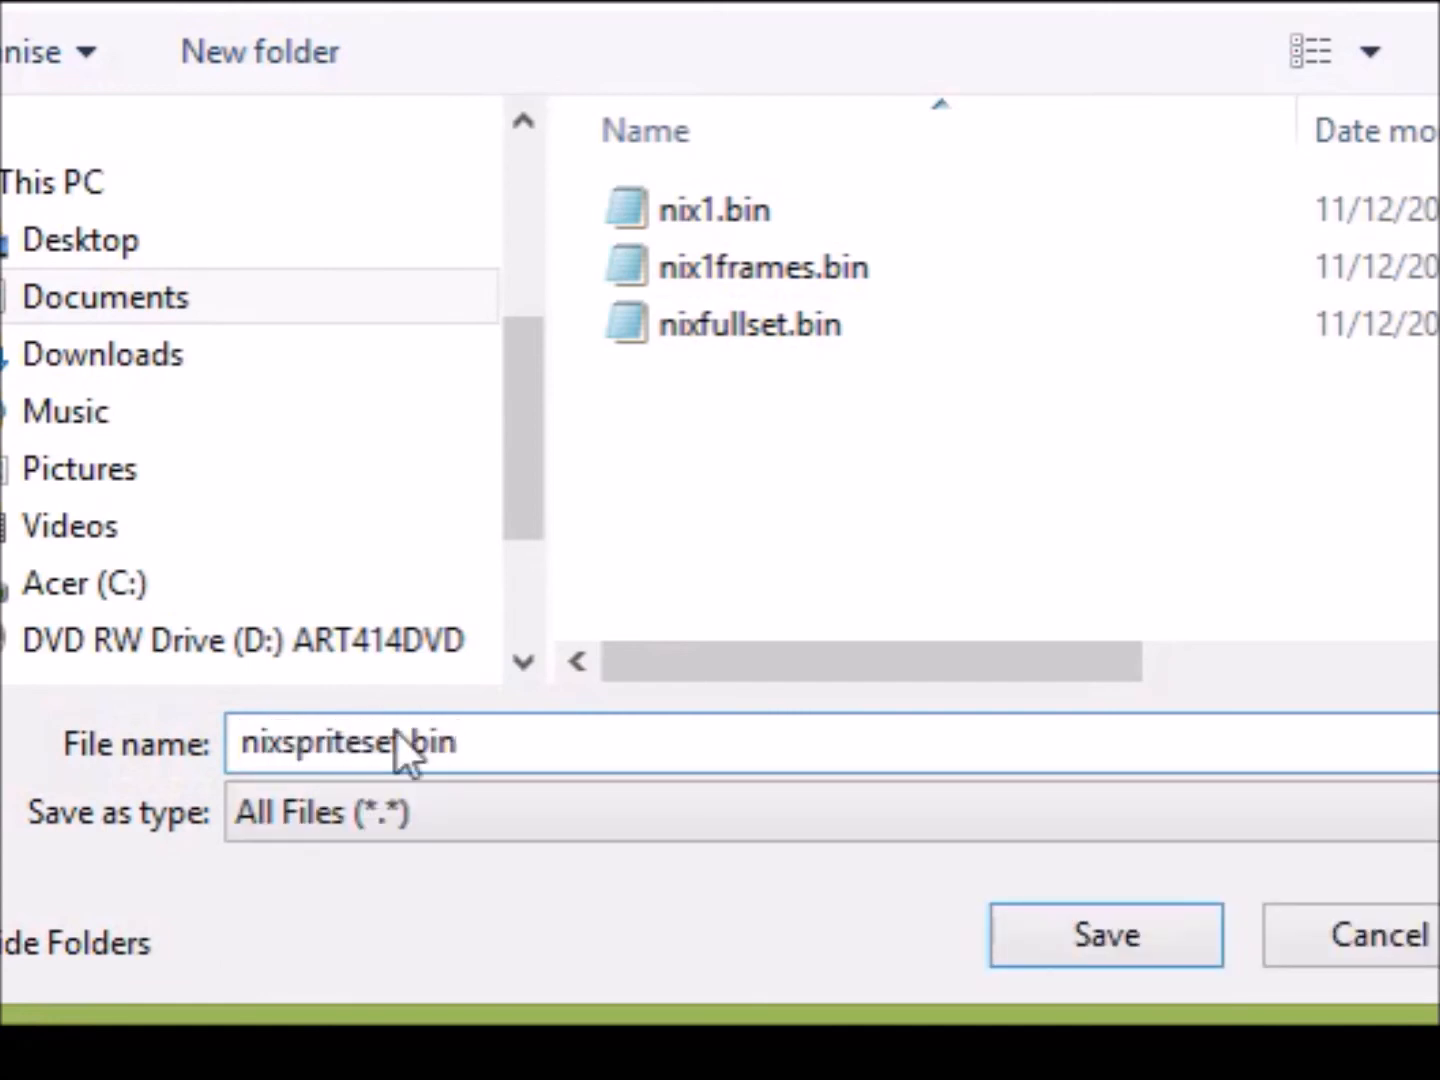
left_click(1106, 937)
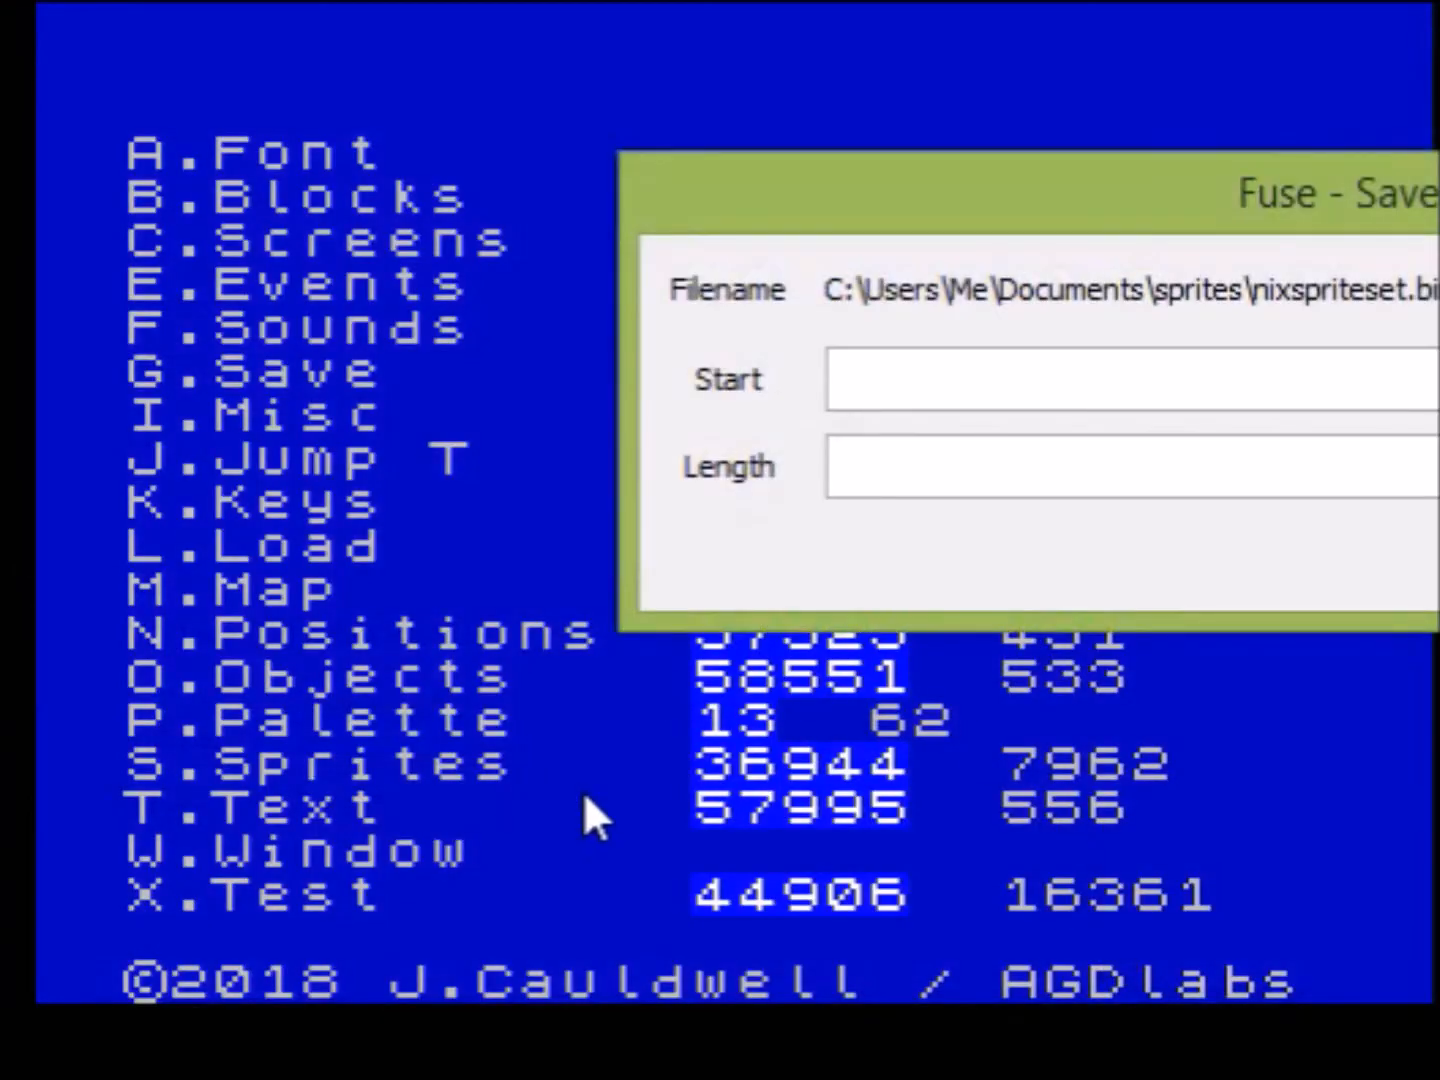
- Save the sprite data to nixspriteset.bin with start address 36944 and a length of 7962 bytes
left_click(925, 385)
type("36944")
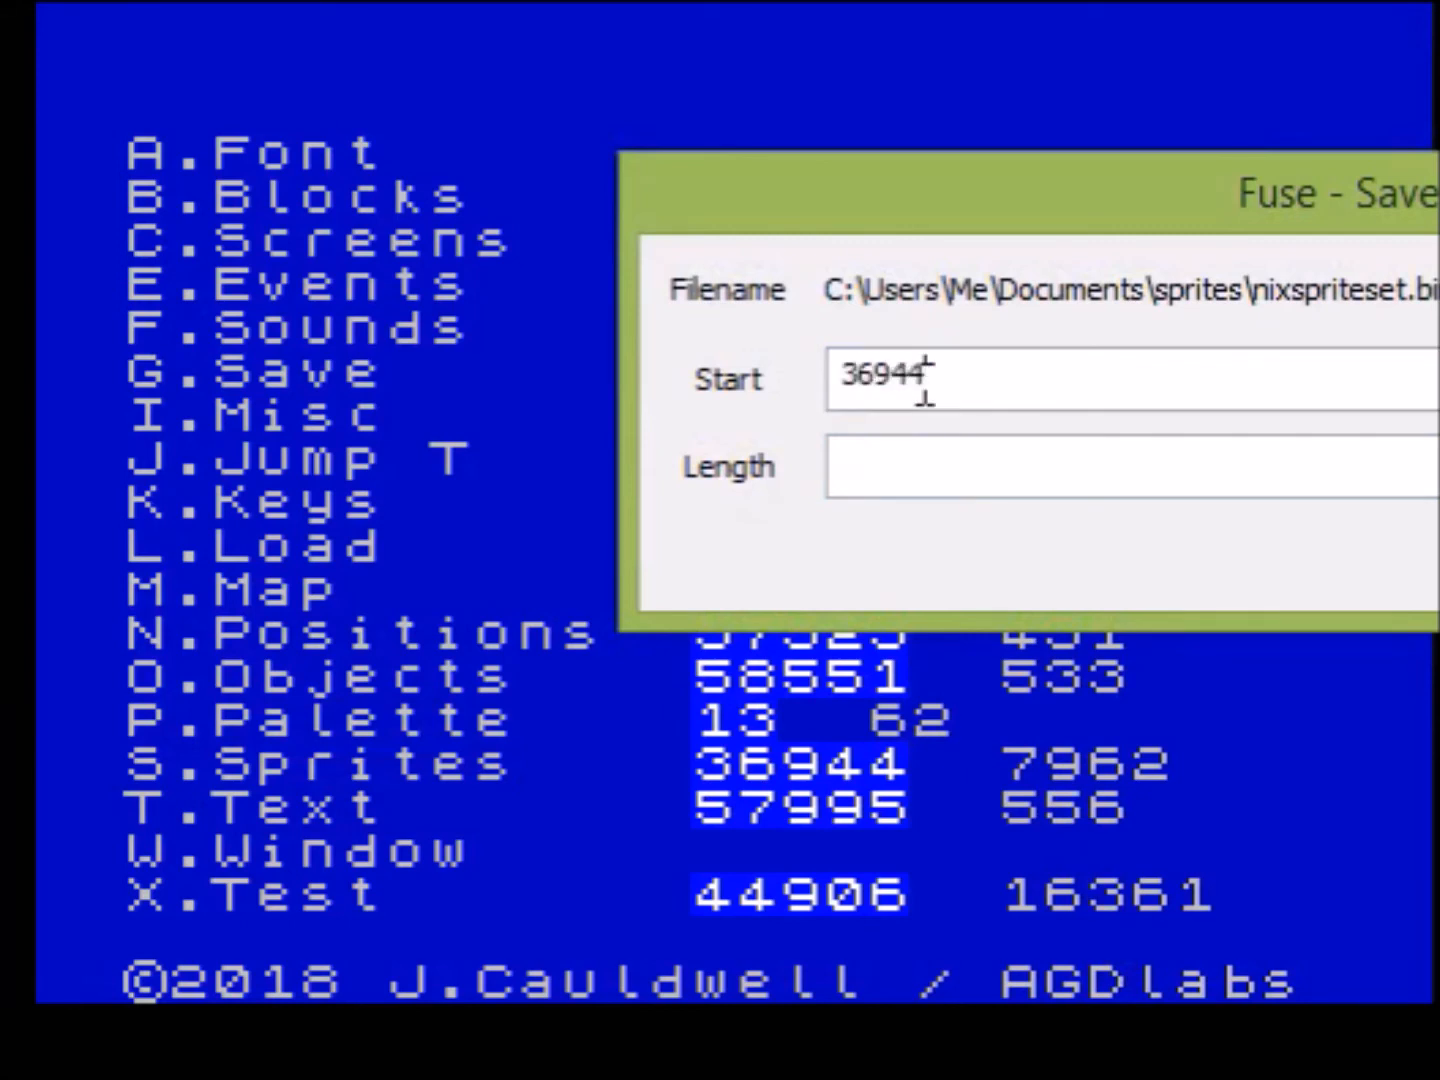
left_click(920, 463)
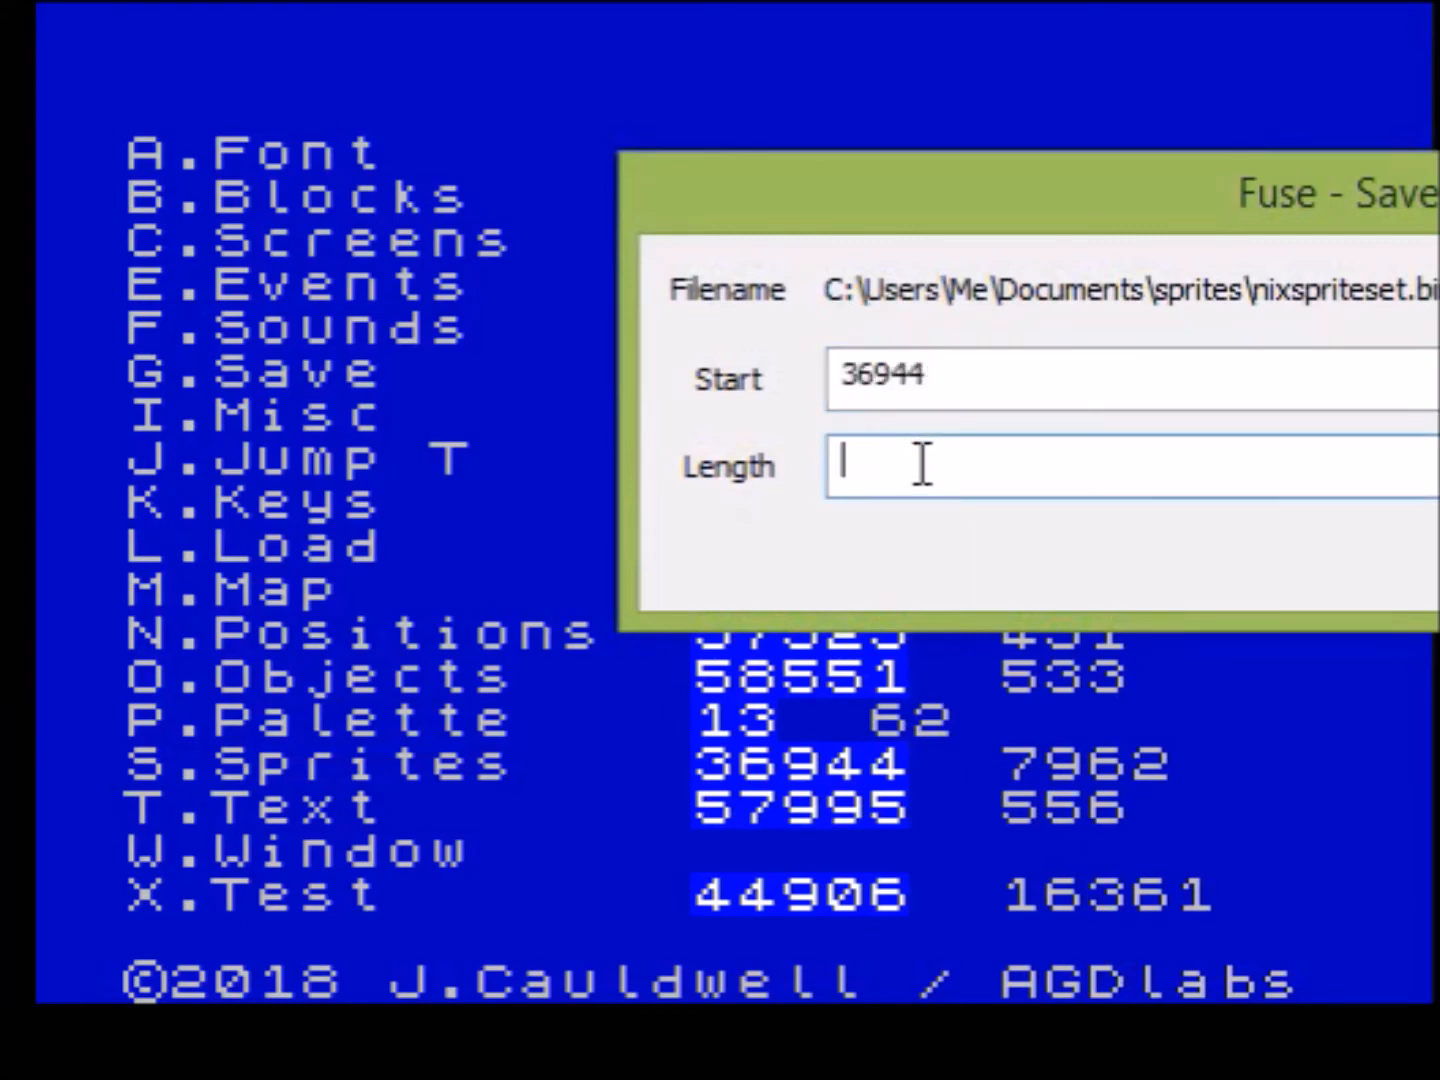
type("7962")
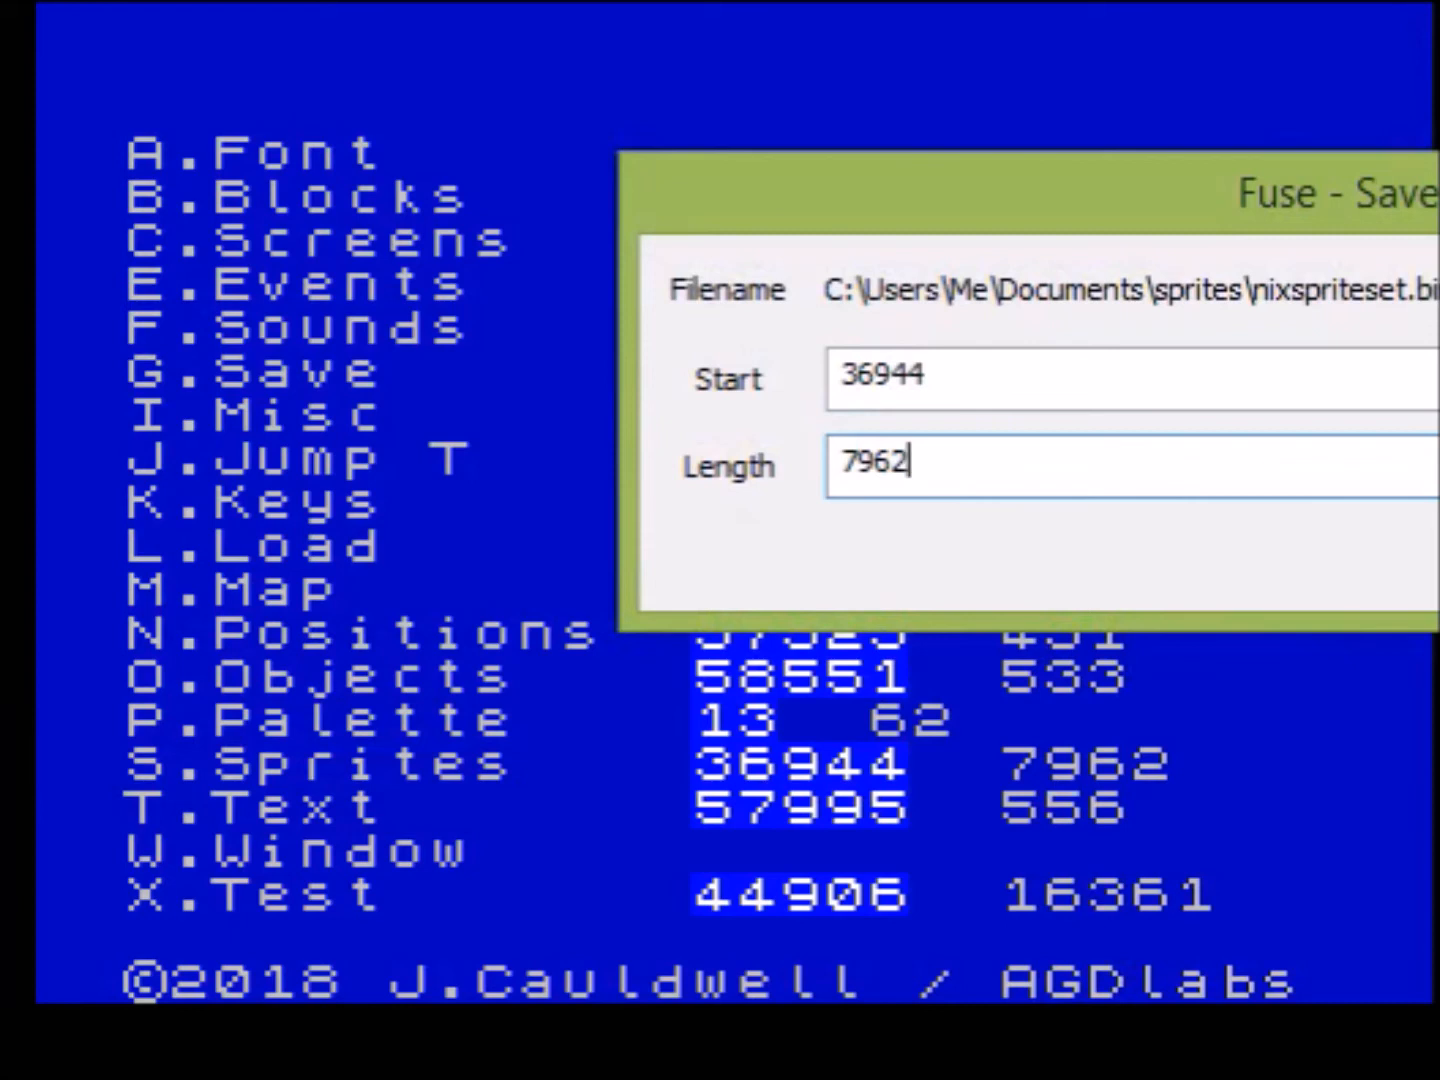
key("Tab")
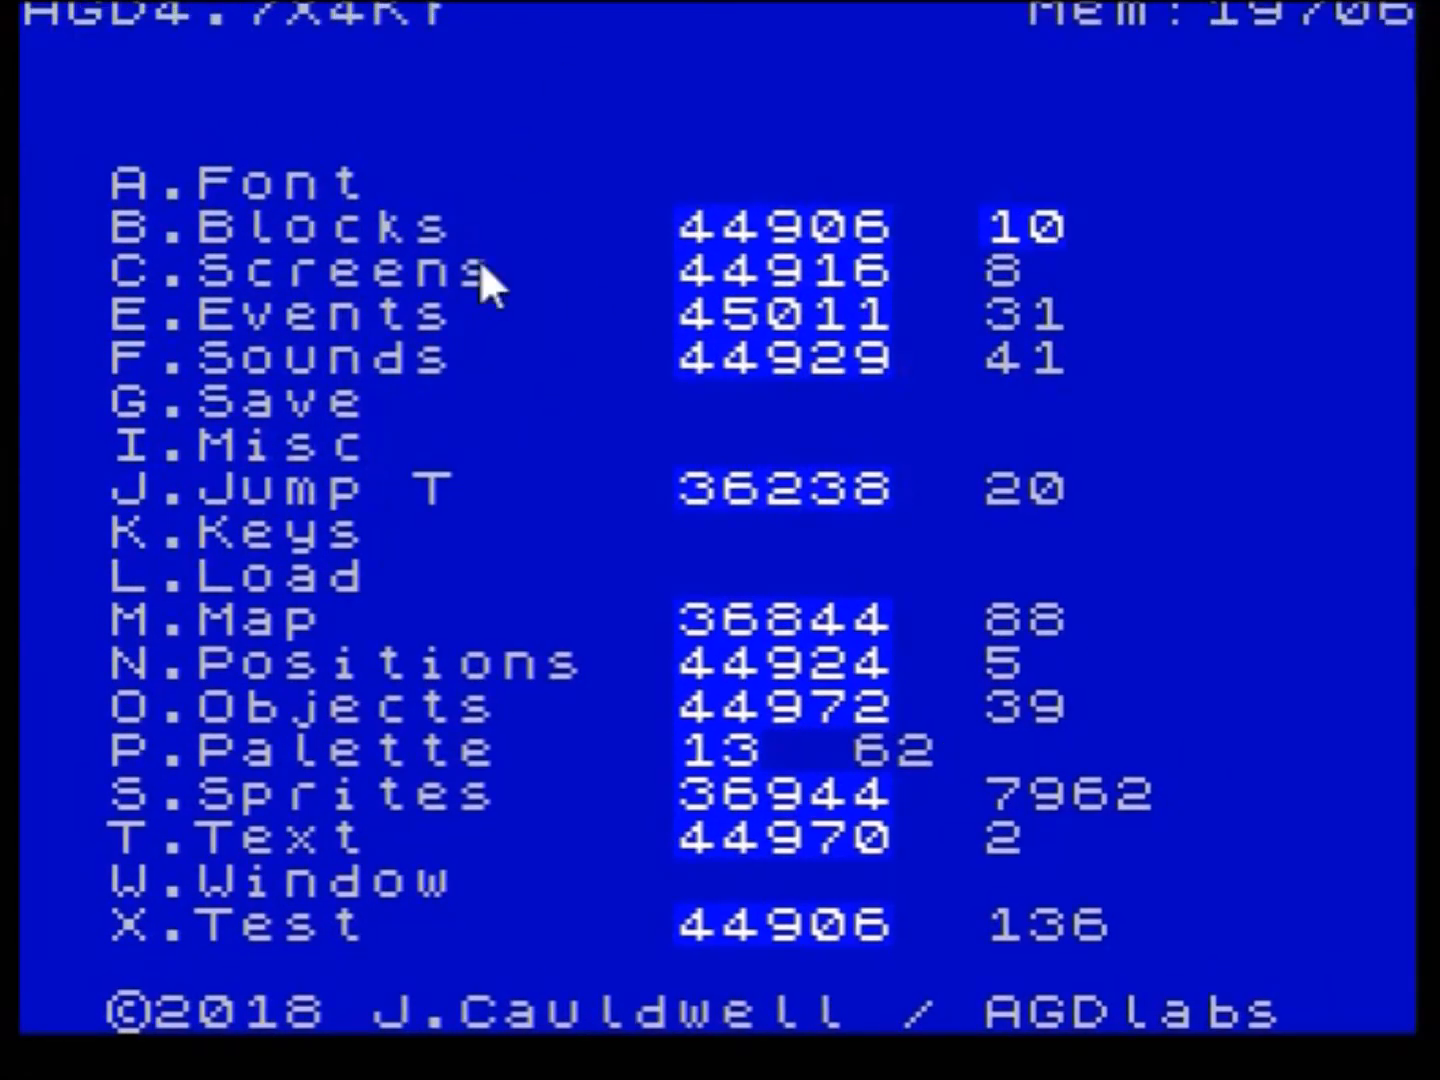
- Load nixspriteset.bin into the new project at start address 36944 with a length of 7962 bytes
left_click(2, 2)
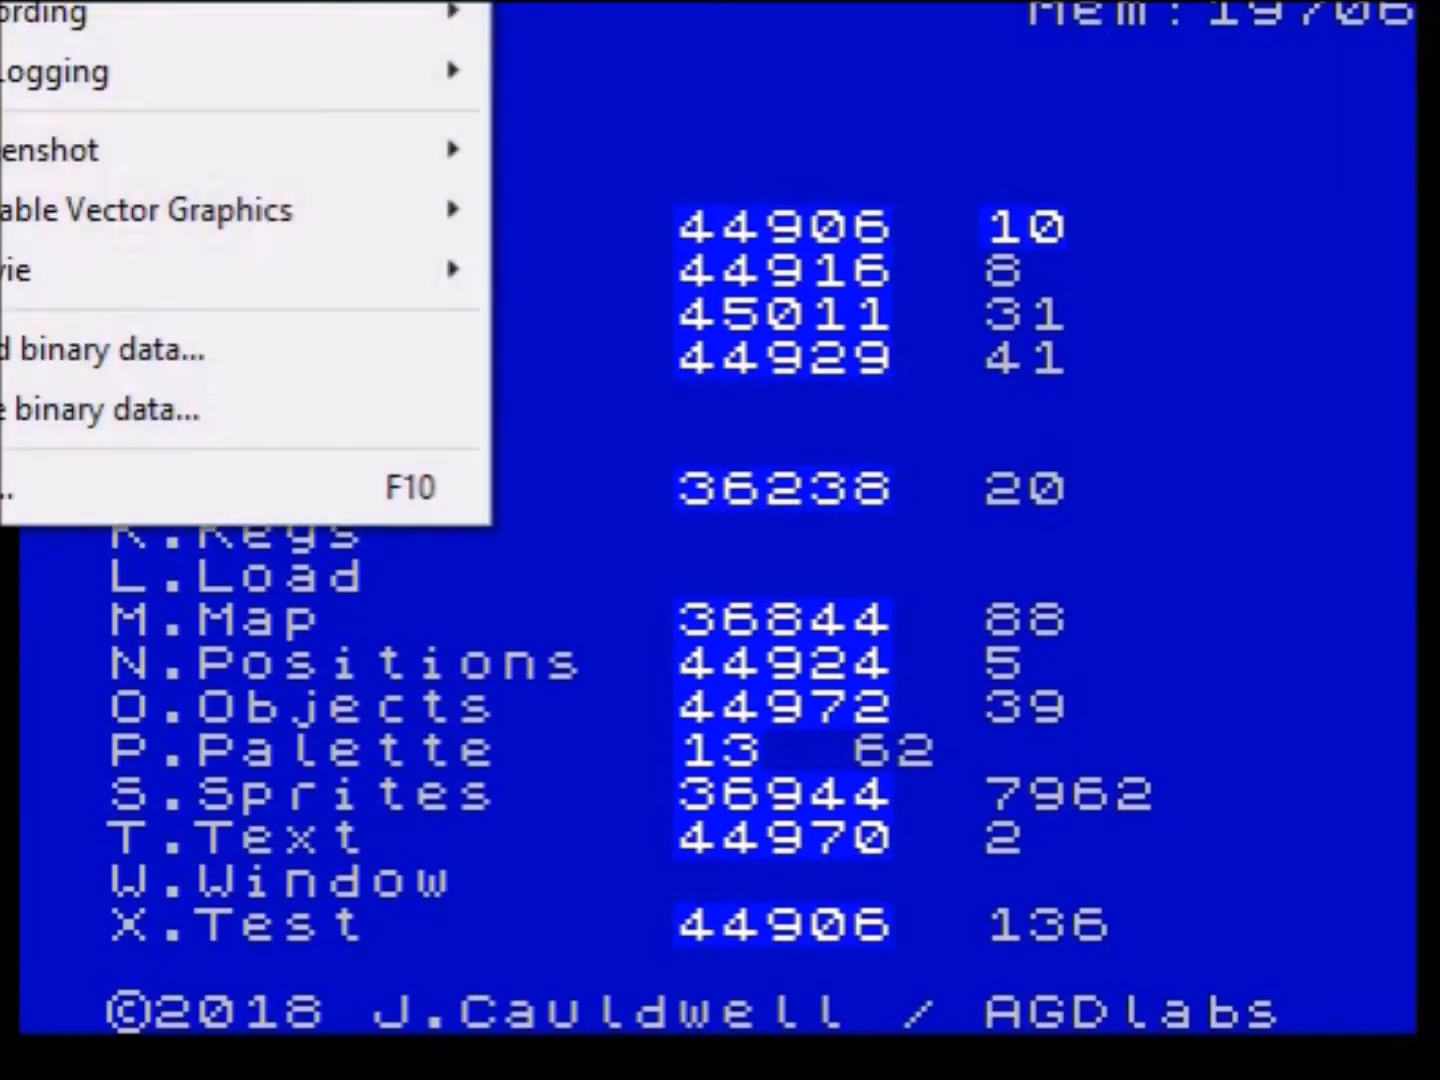
left_click(146, 349)
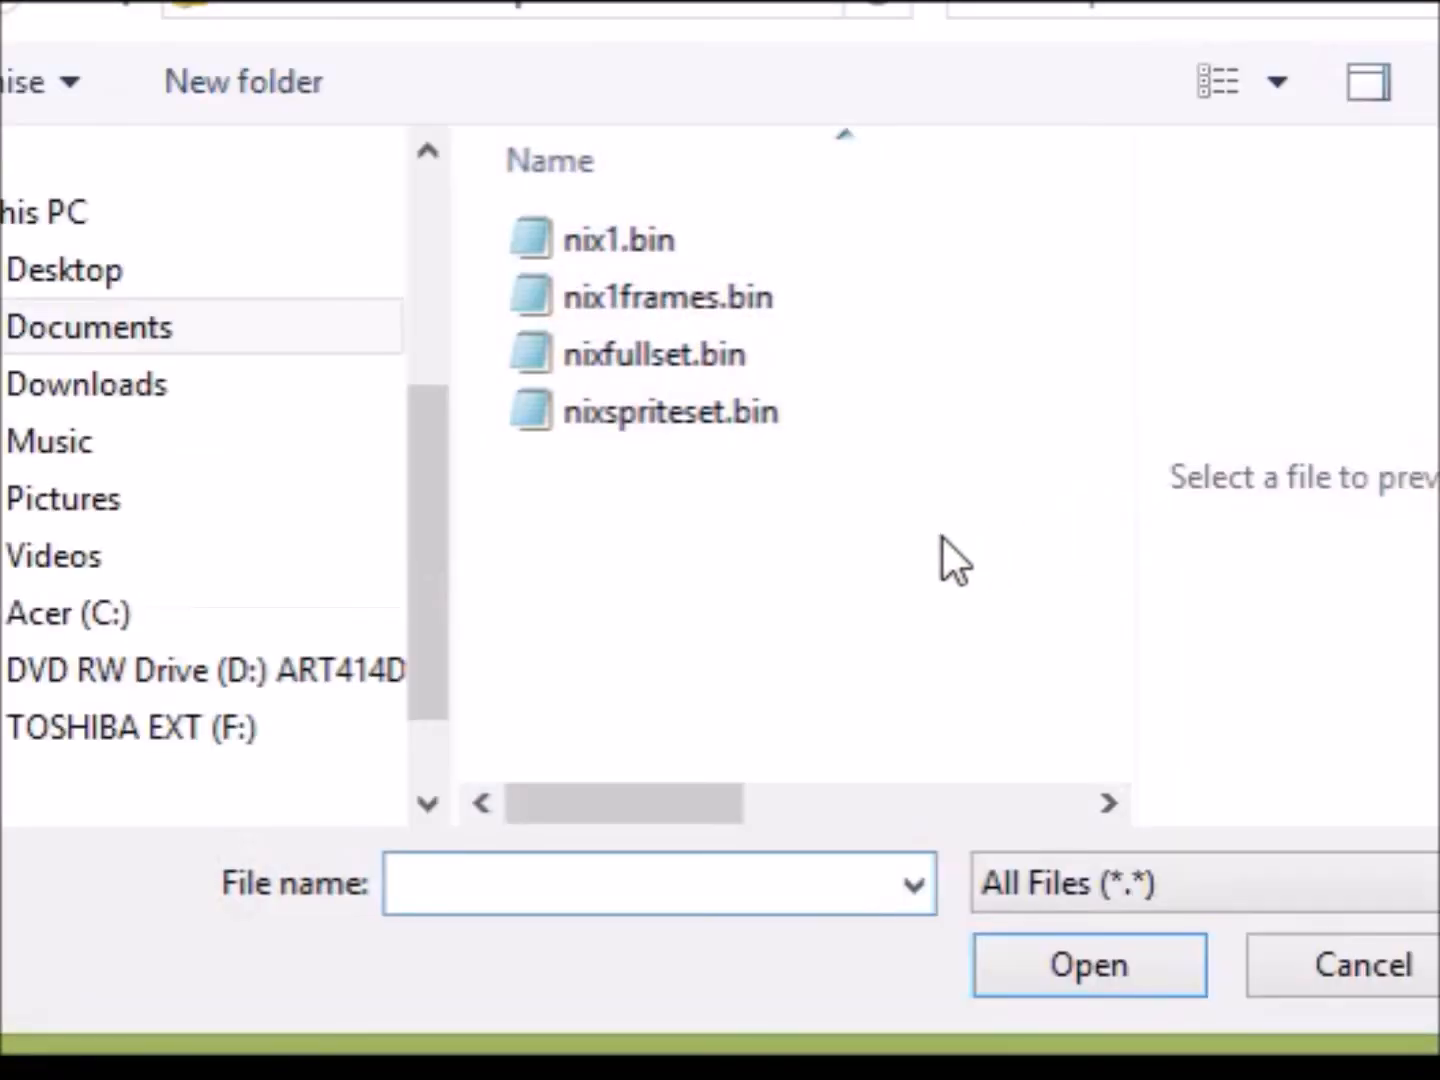
double_click(706, 418)
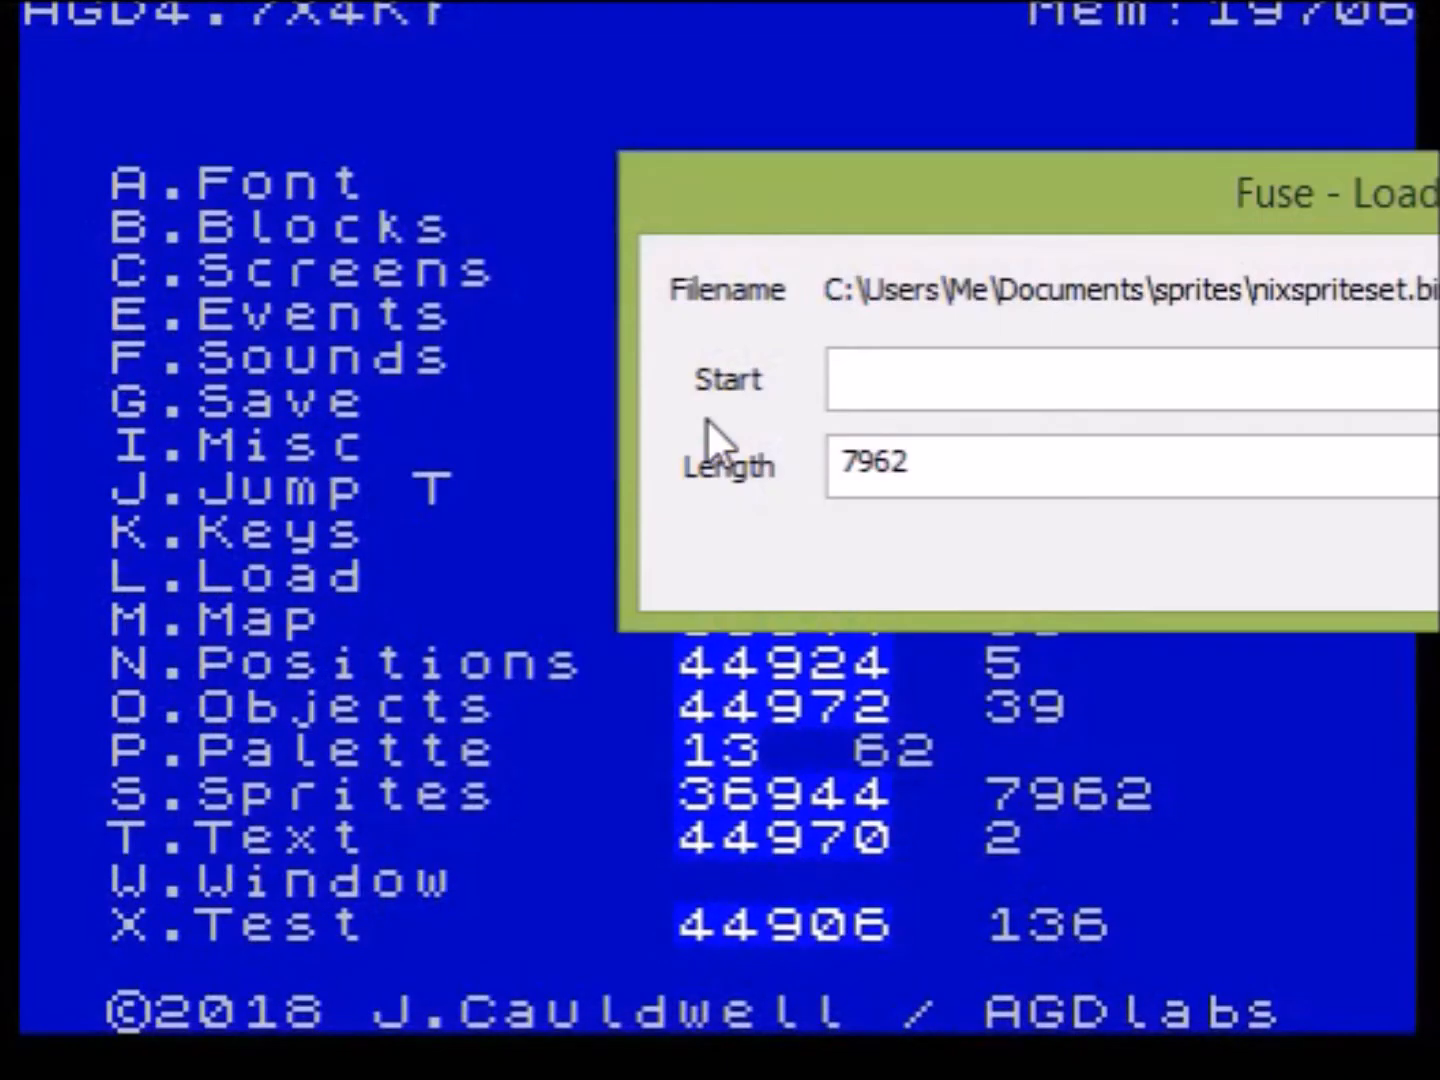
left_click(866, 385)
type("36944")
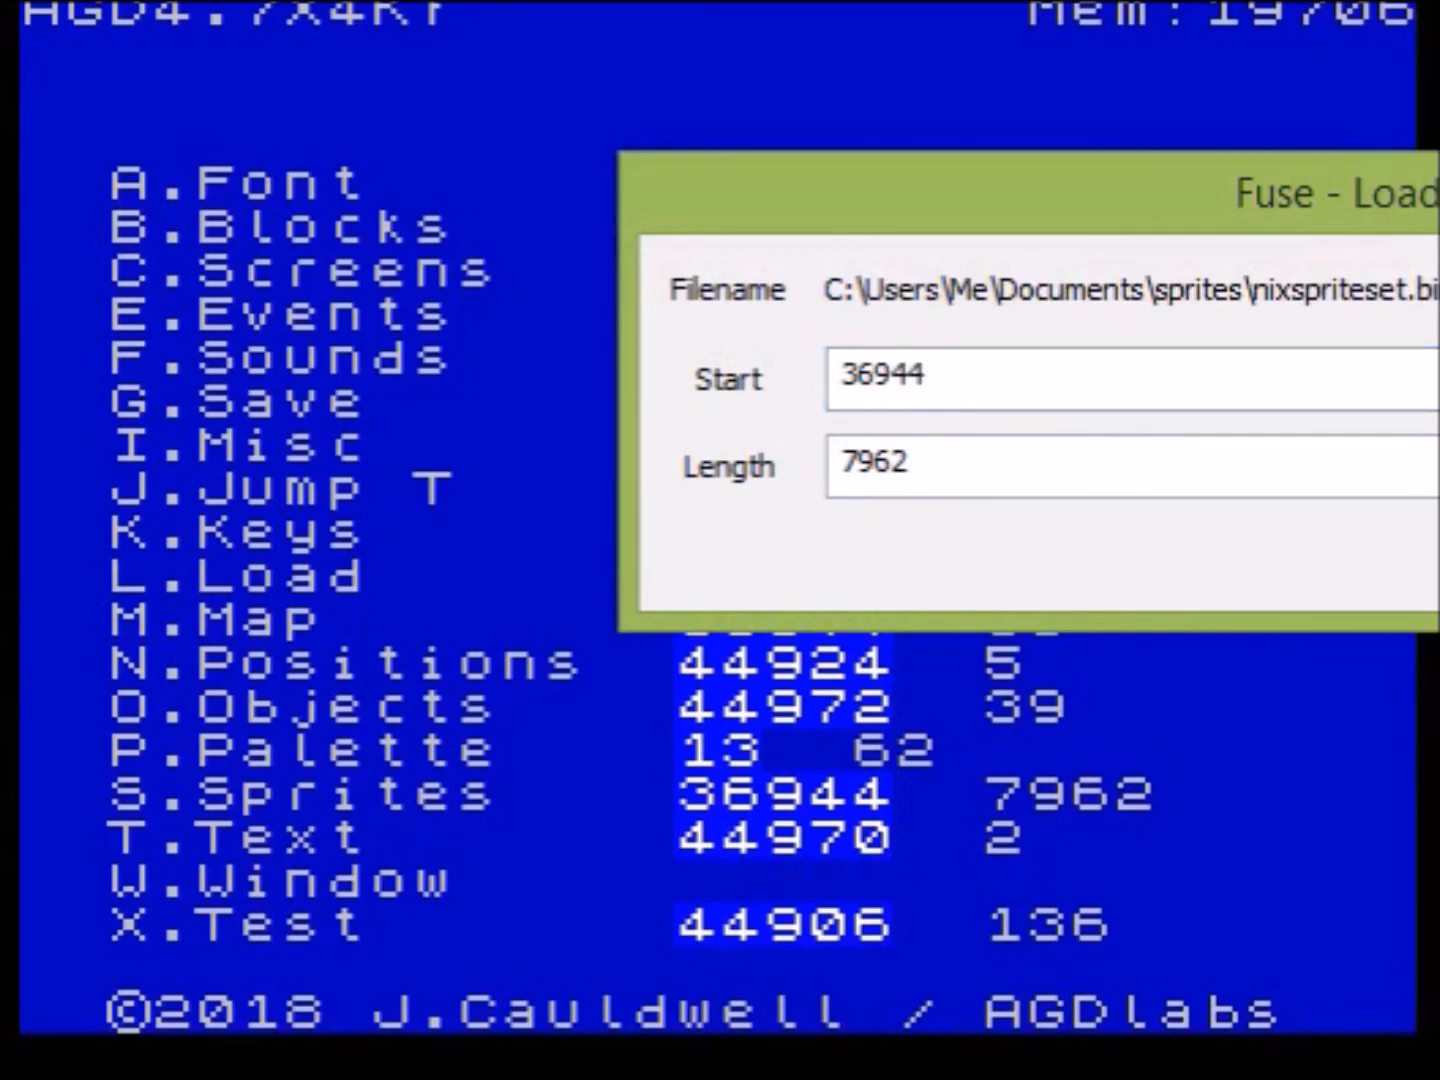
key("Return")
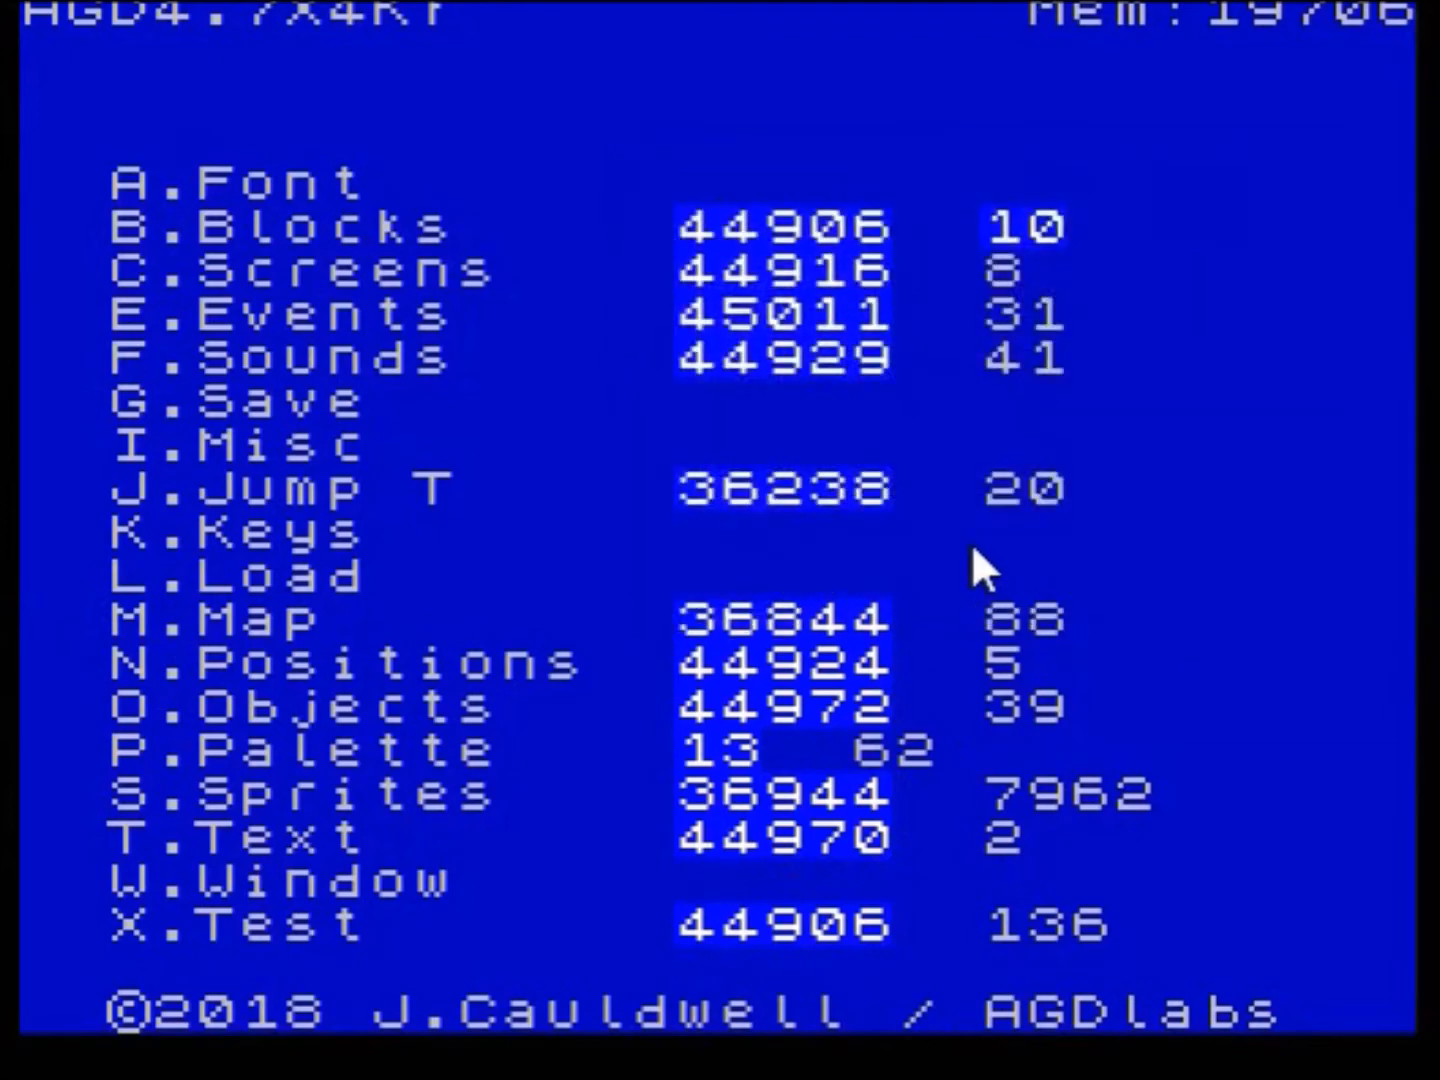
- Open the sprite editor and view the sprite sheet to check the imported set
key("s")
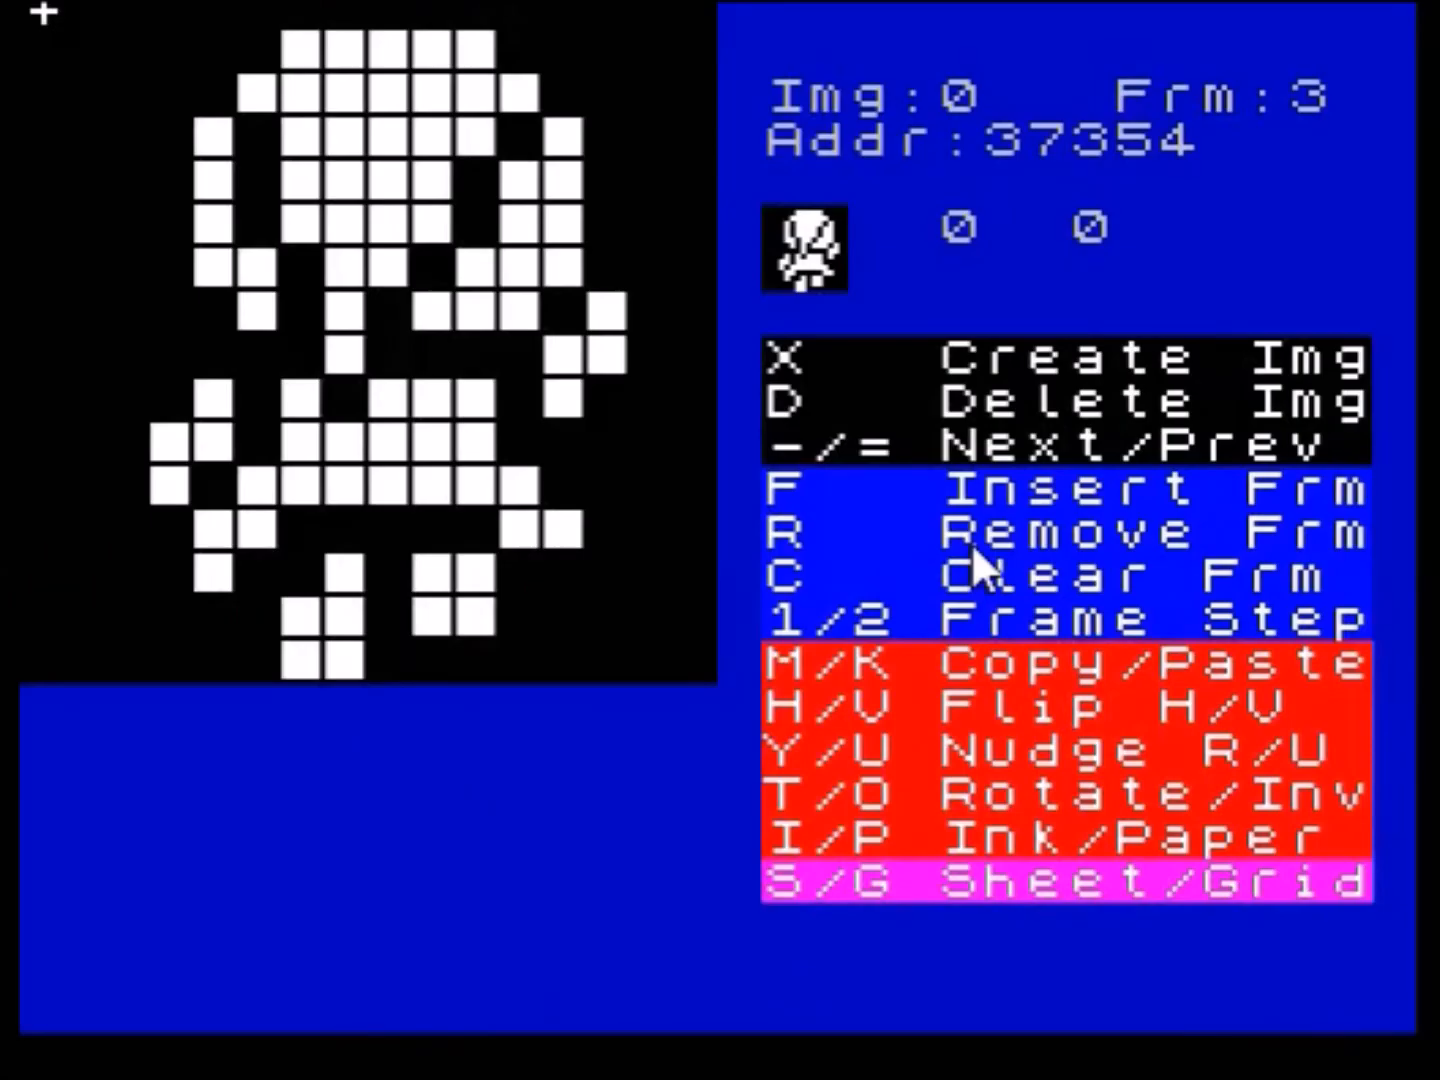
key("s")
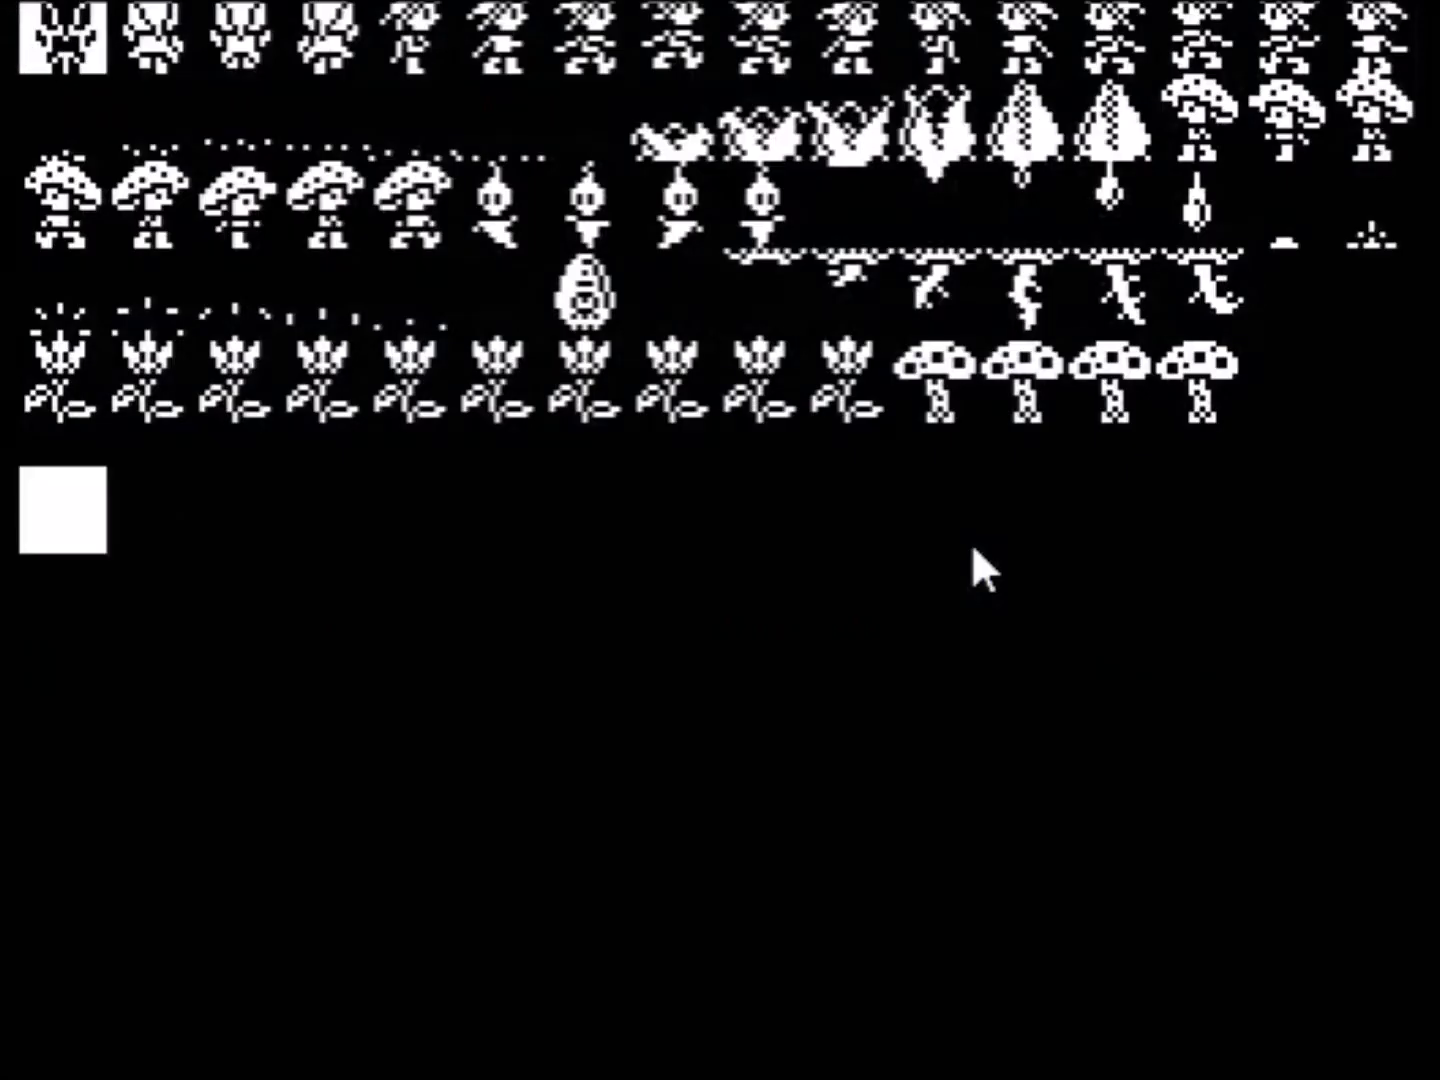
key("Return")
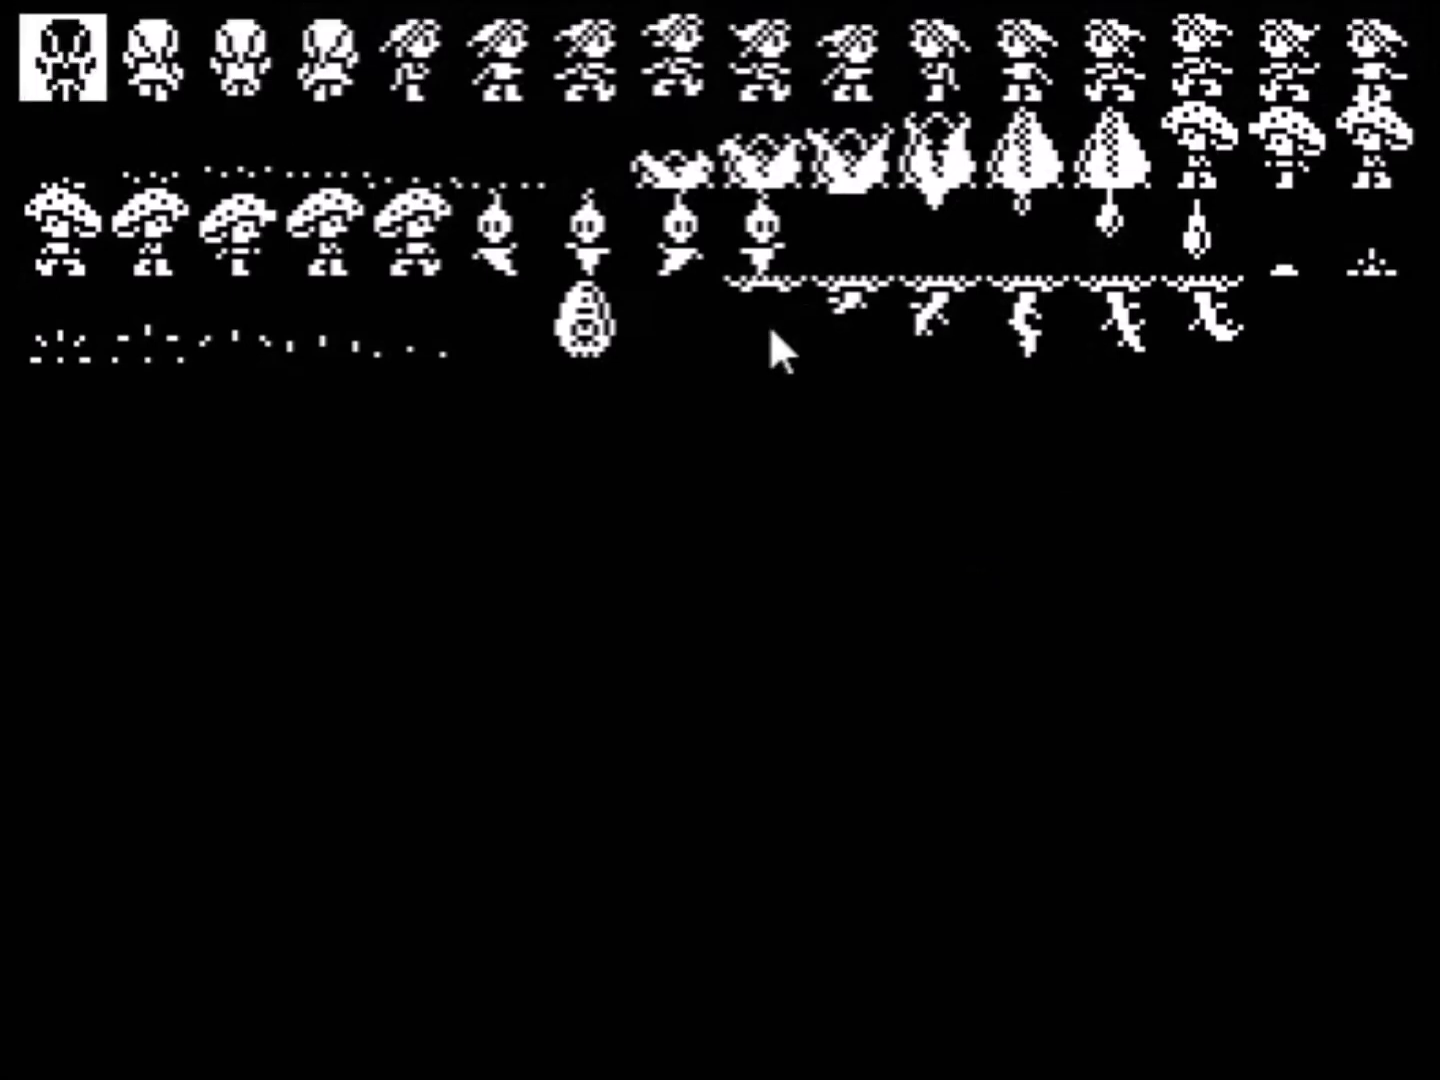
key("Return")
key("s")
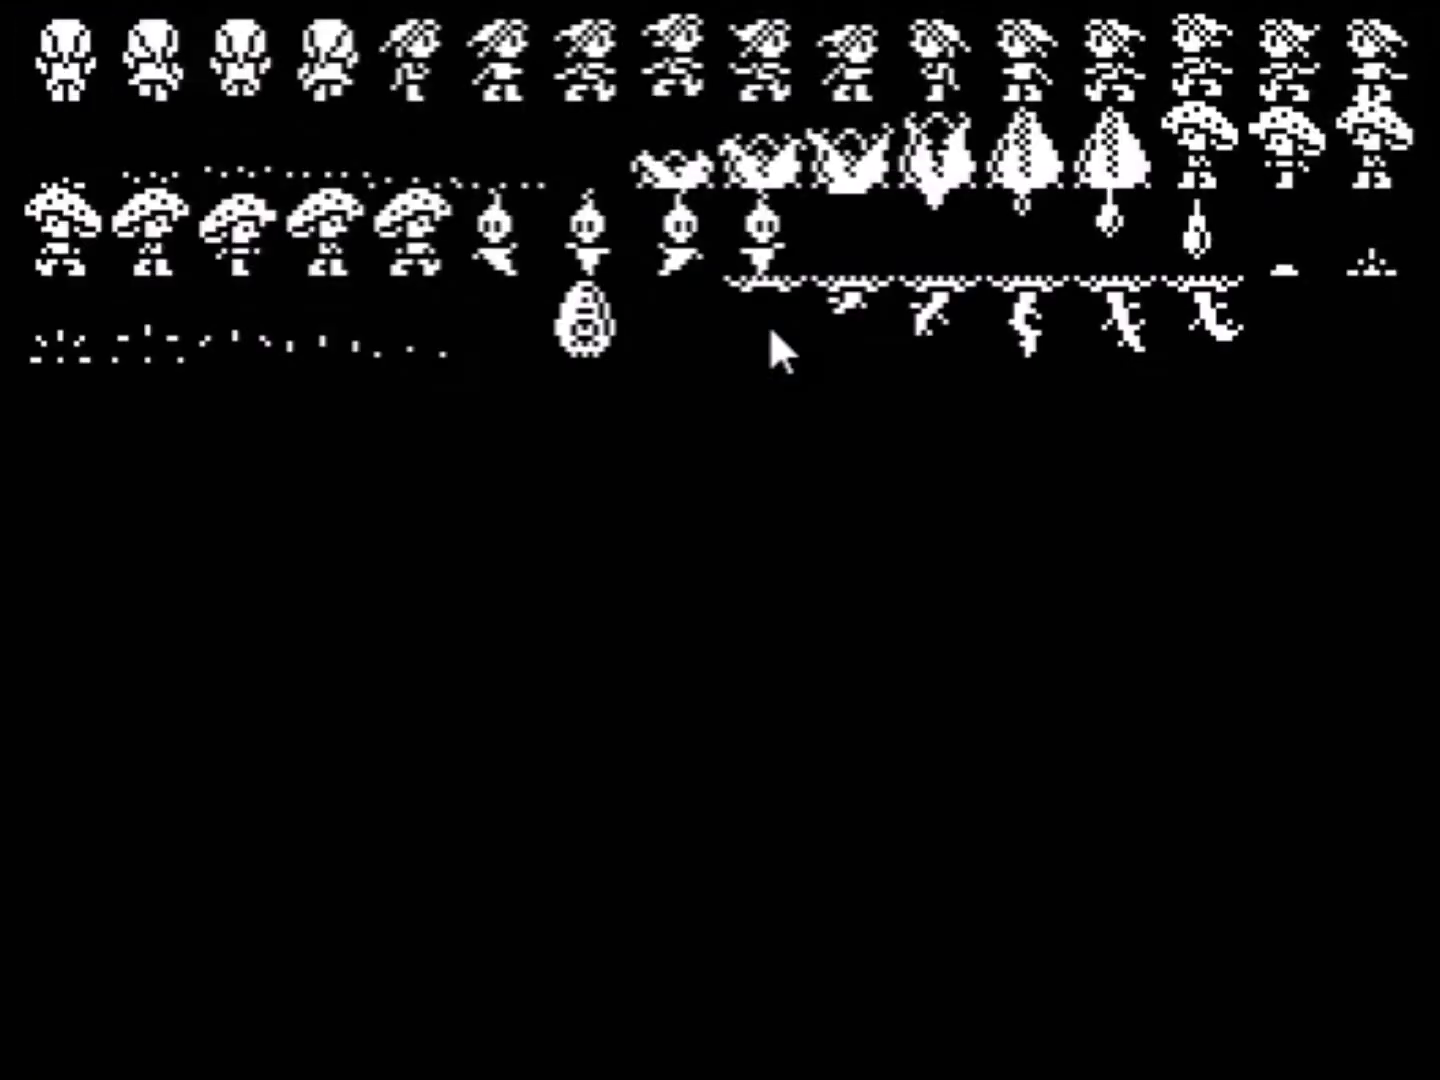
- Browse the imported sprites from image 12 back to image 6
key("Return")
key("2")
key("2")
key("2")
key("2")
key("2")
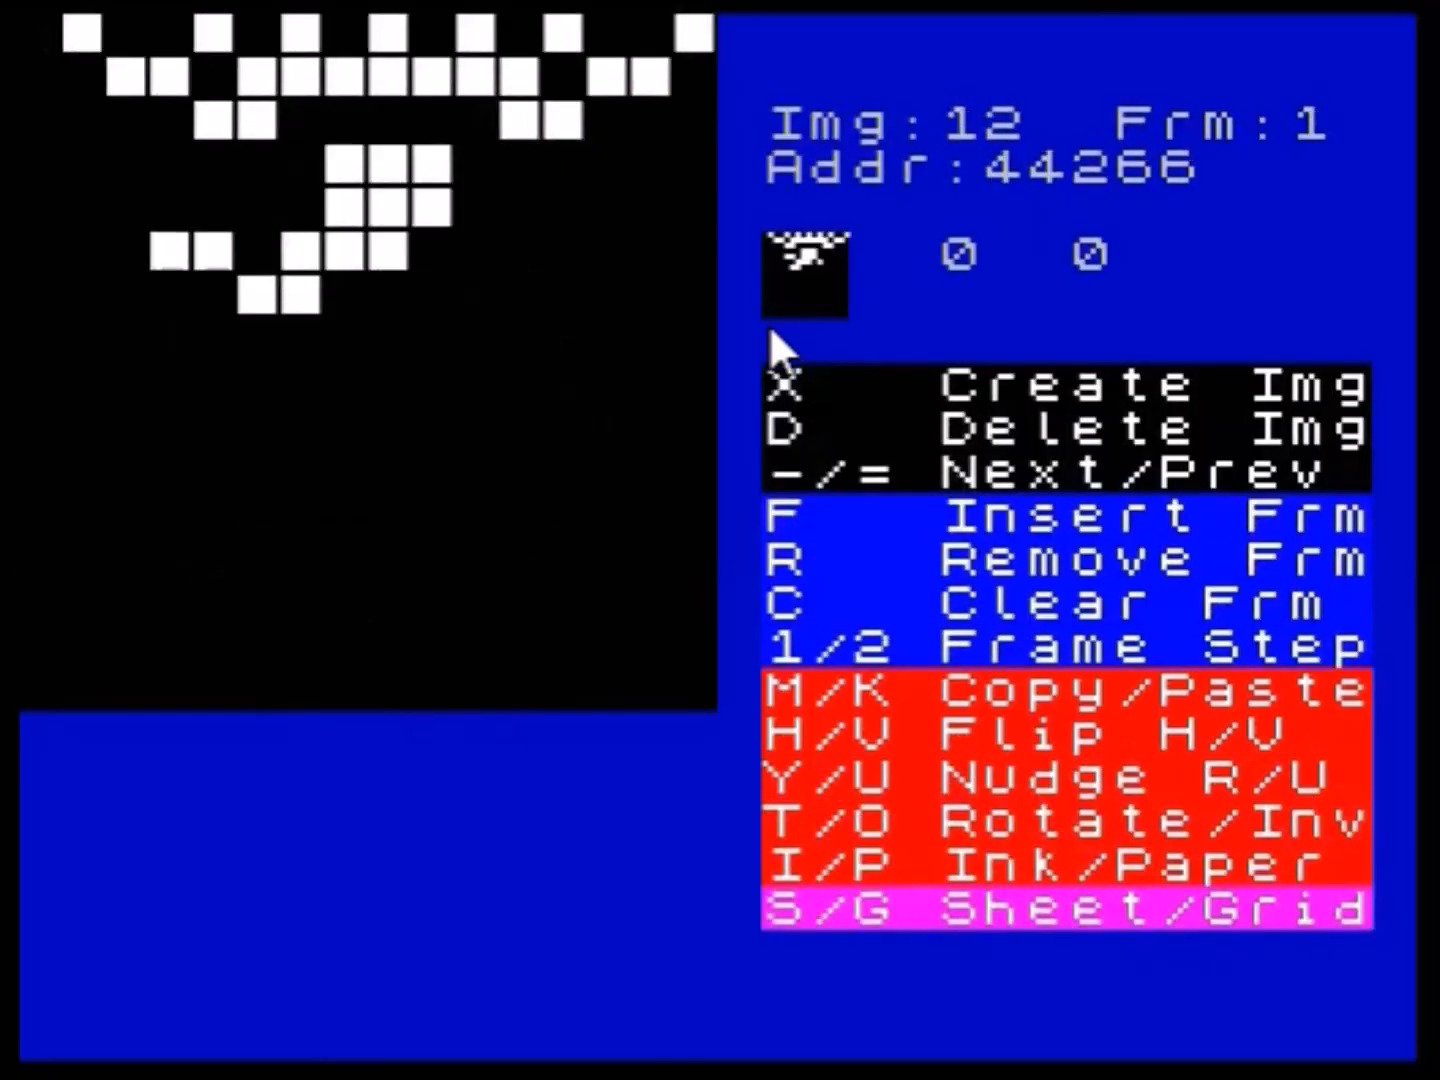
key("equal")
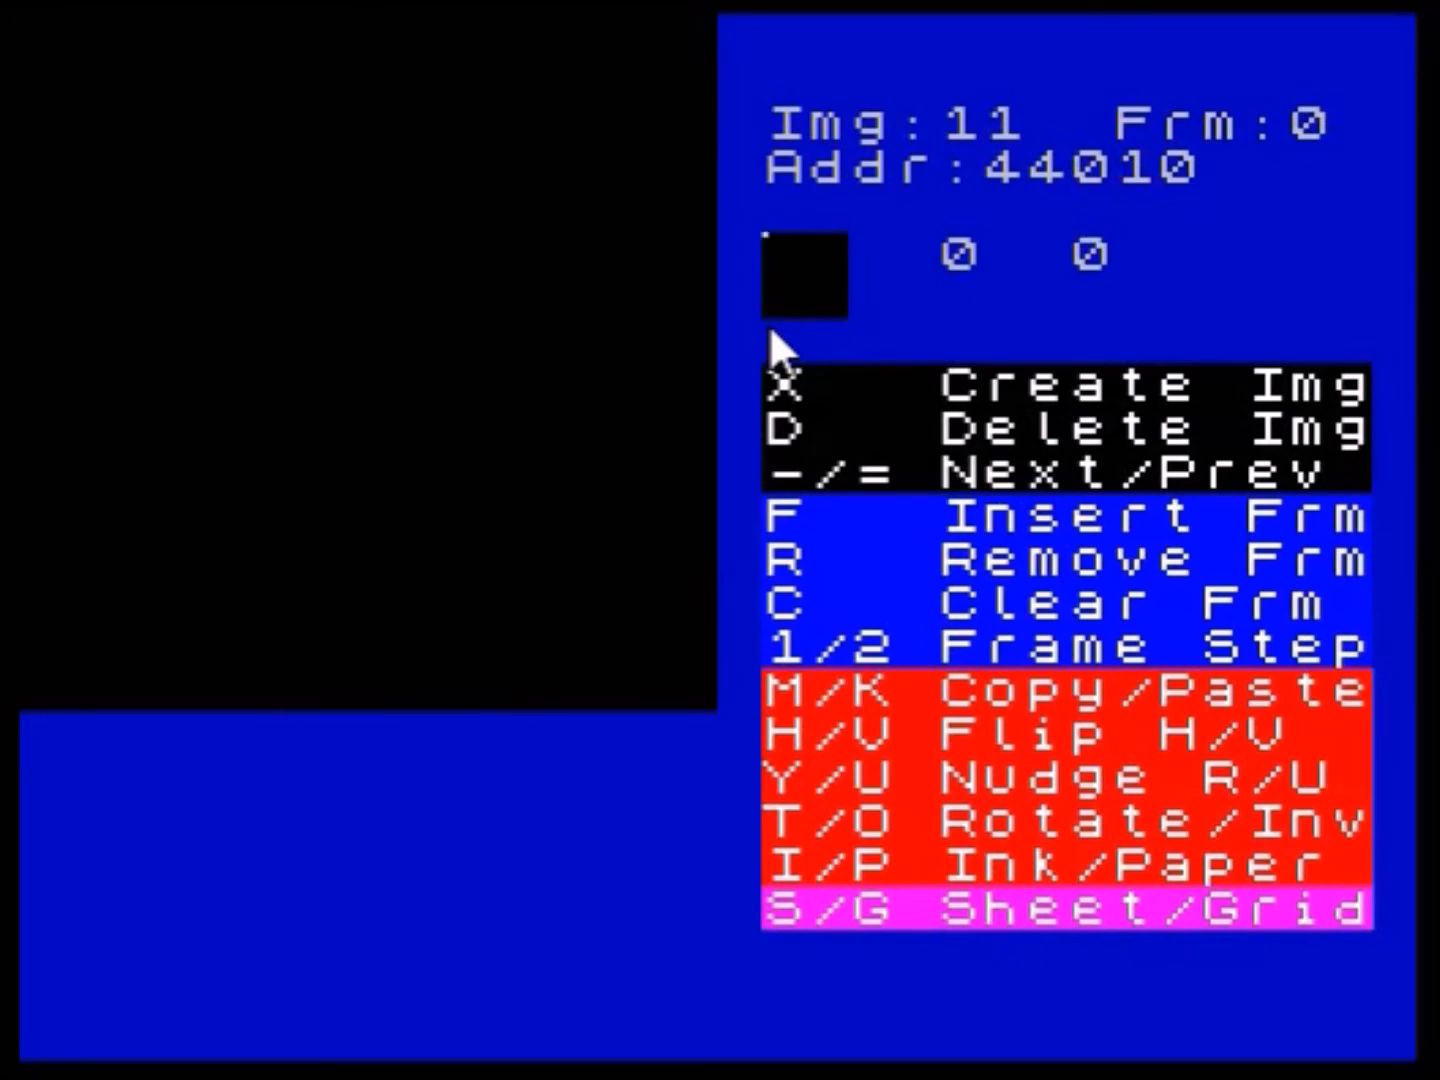
key("equal")
key("equal")
key("-")
key("-")
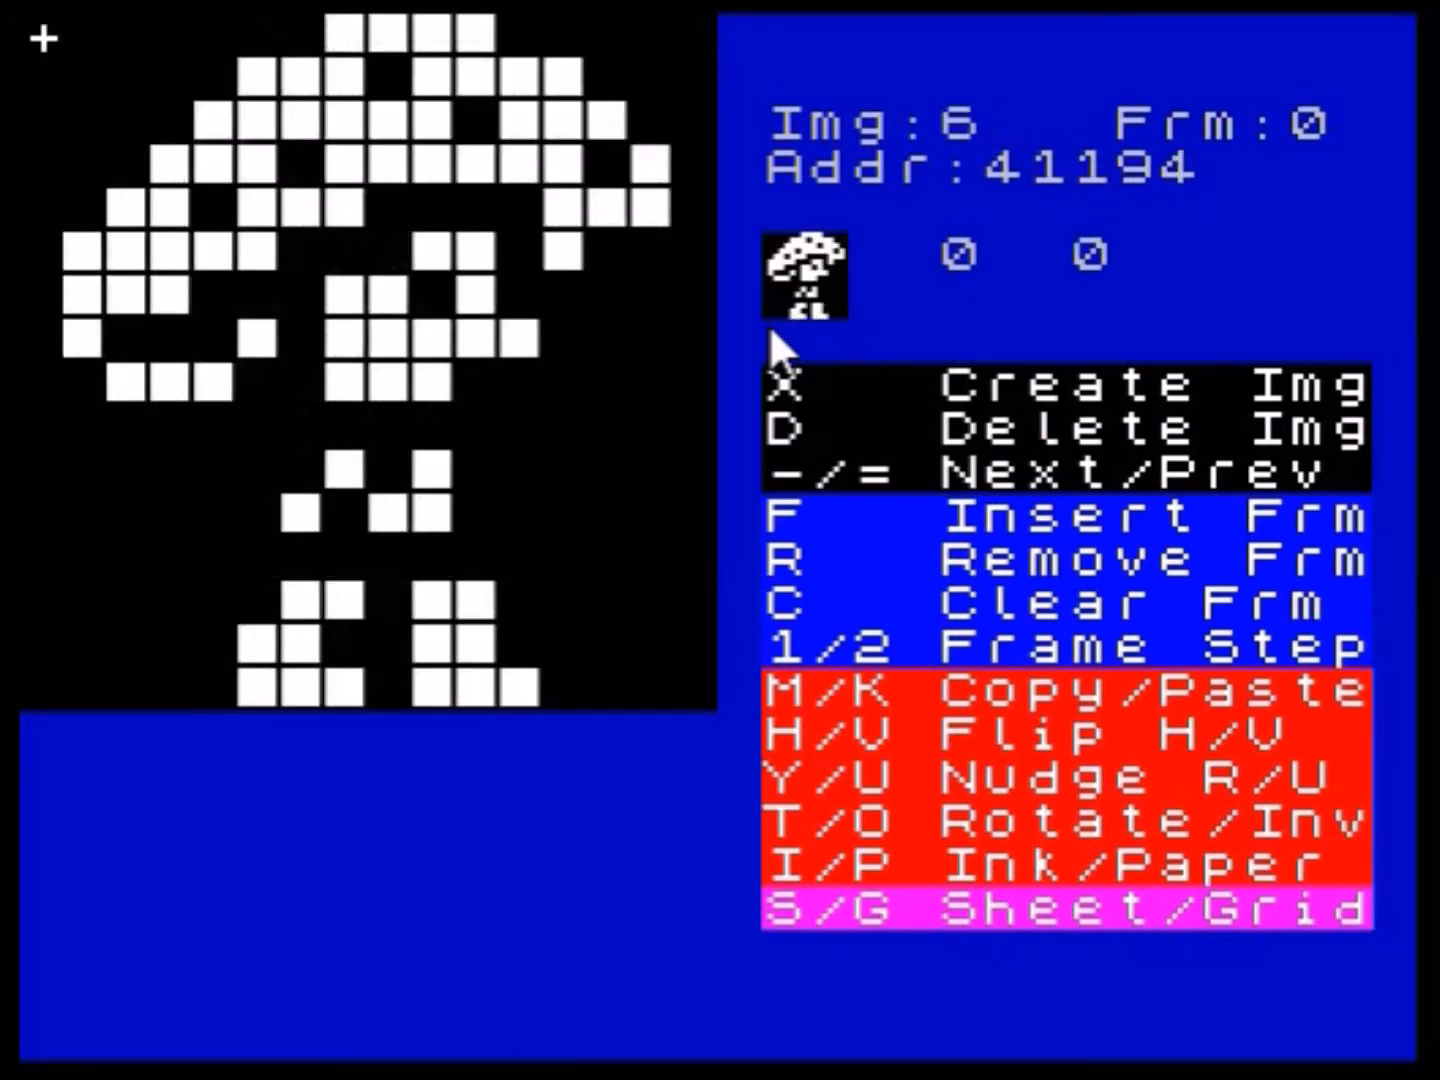
- Step through the frames of image 6 to check its walking animation
key("2")
key("2")
key("2")
key("2")
key("2")
key("s")
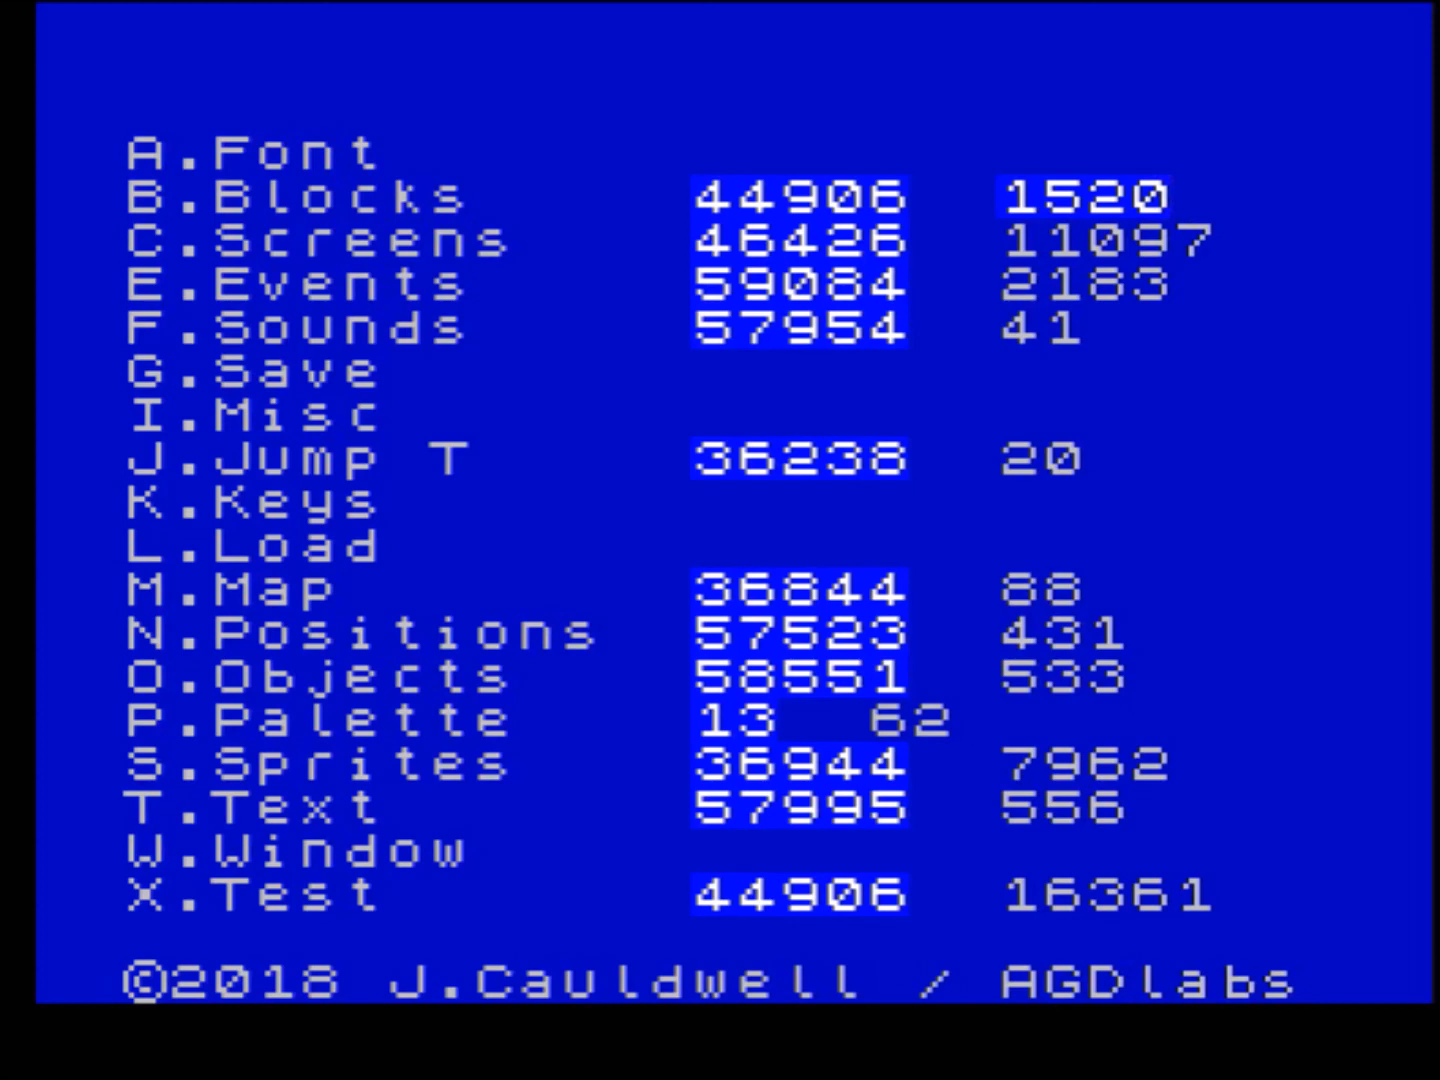
- Switch to Calculator, place it beside the existing game's memory table, and multiply 62 by 32
left_click_drag(1439, 320, 1438, 204)
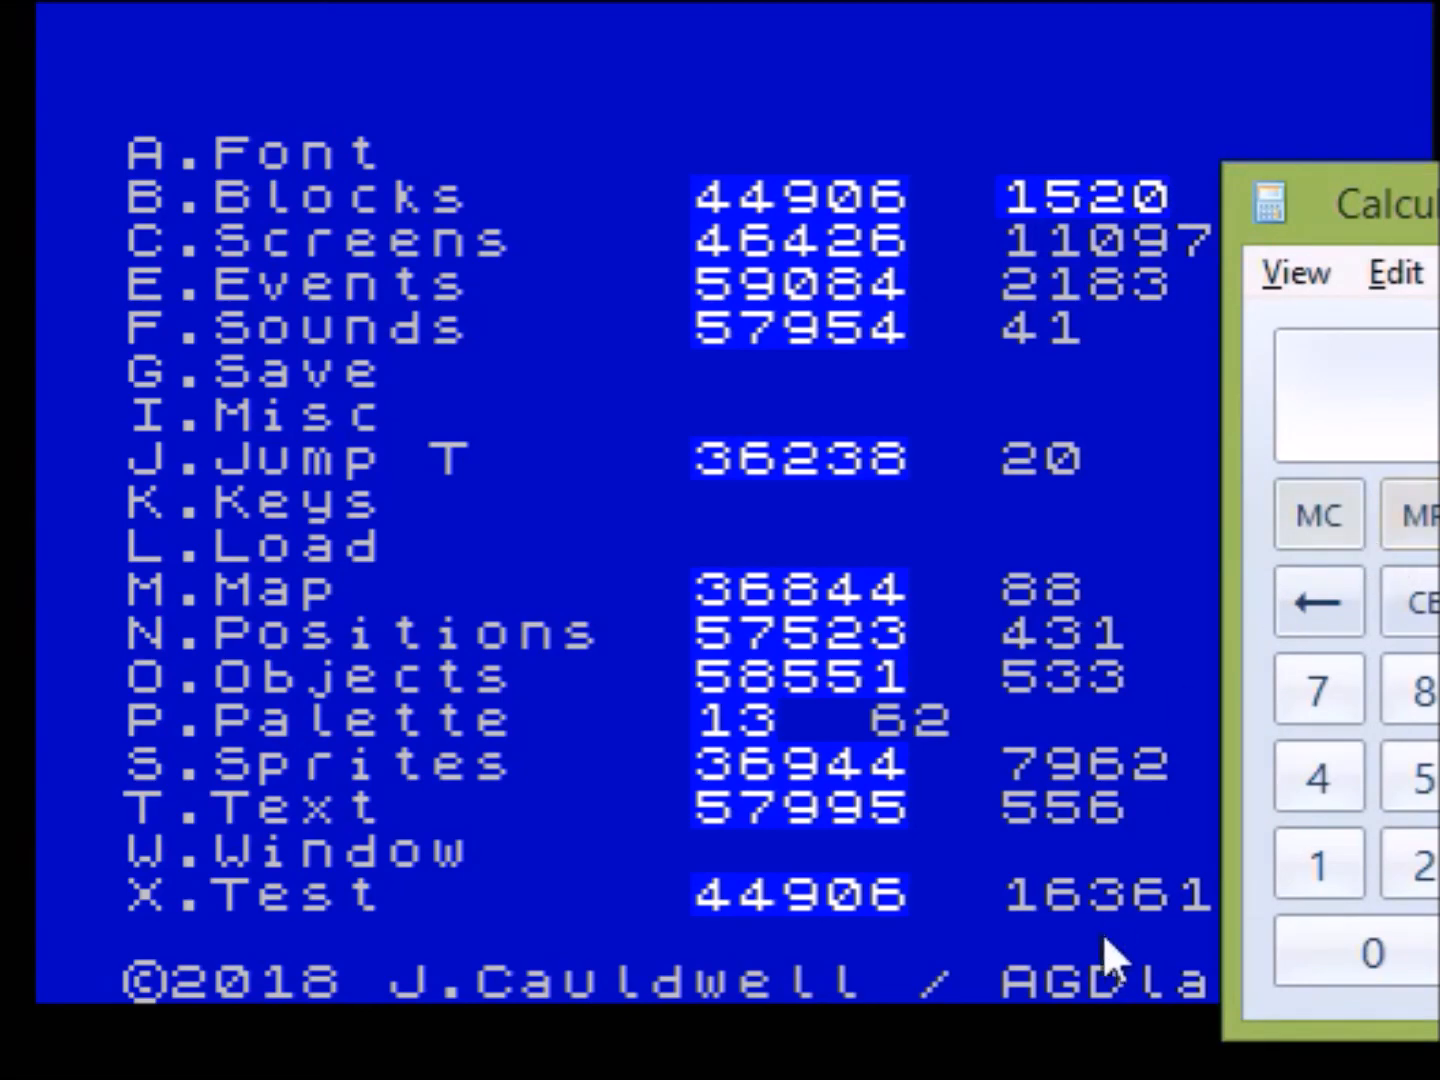
left_click_drag(1414, 214, 83, 292)
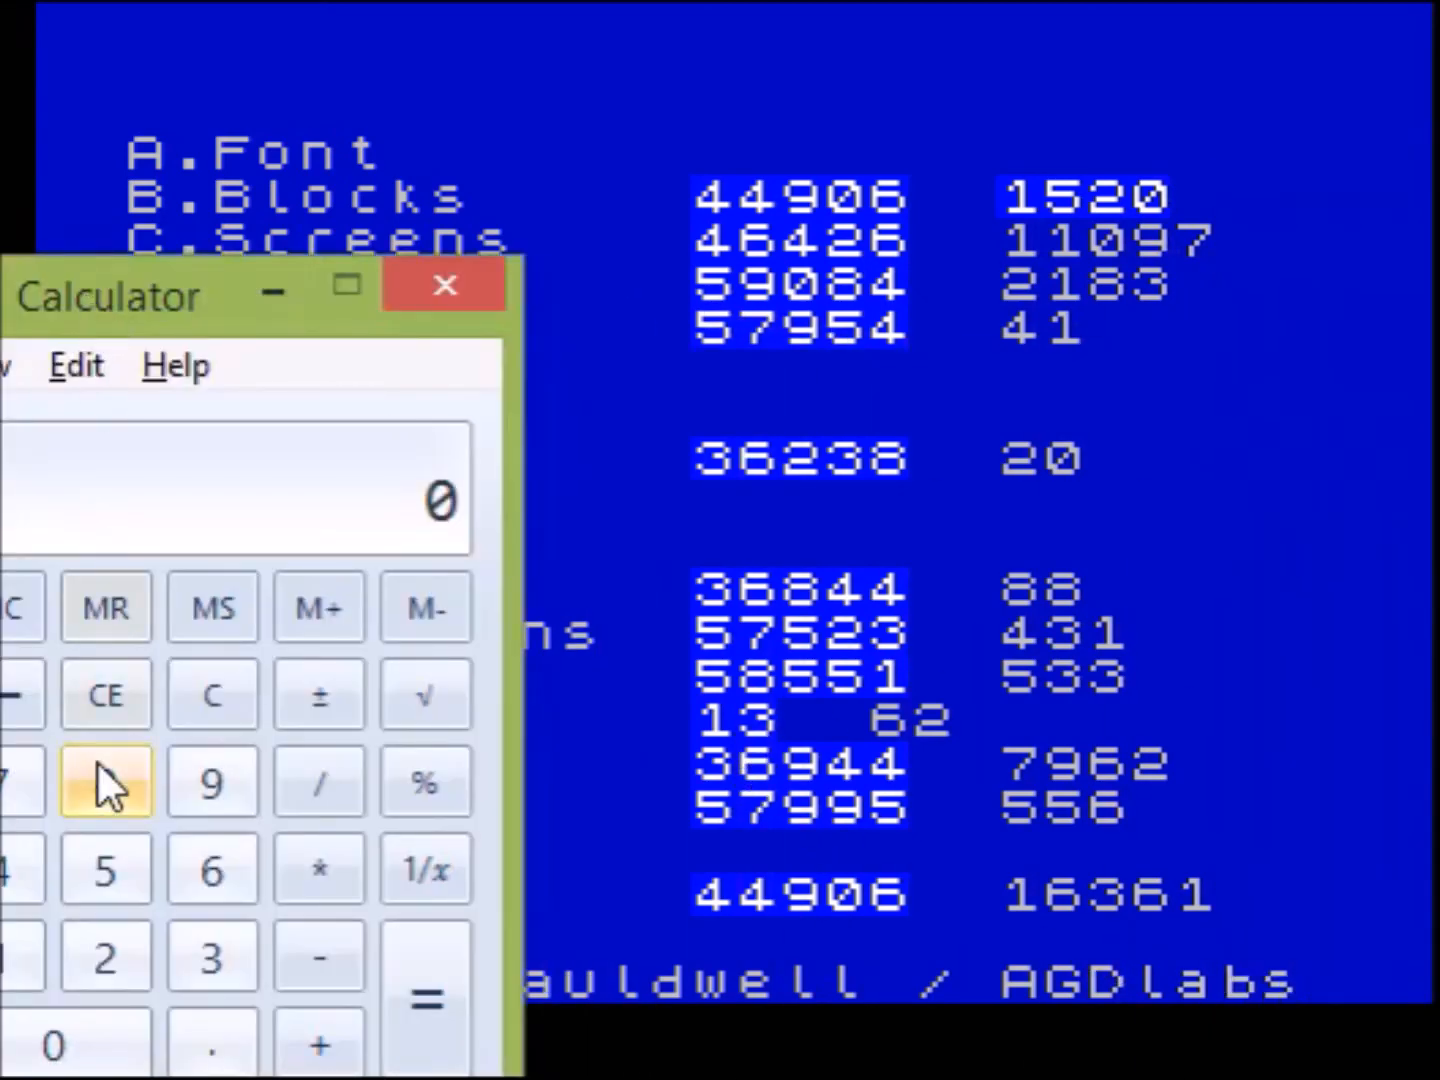
left_click(200, 872)
left_click(121, 965)
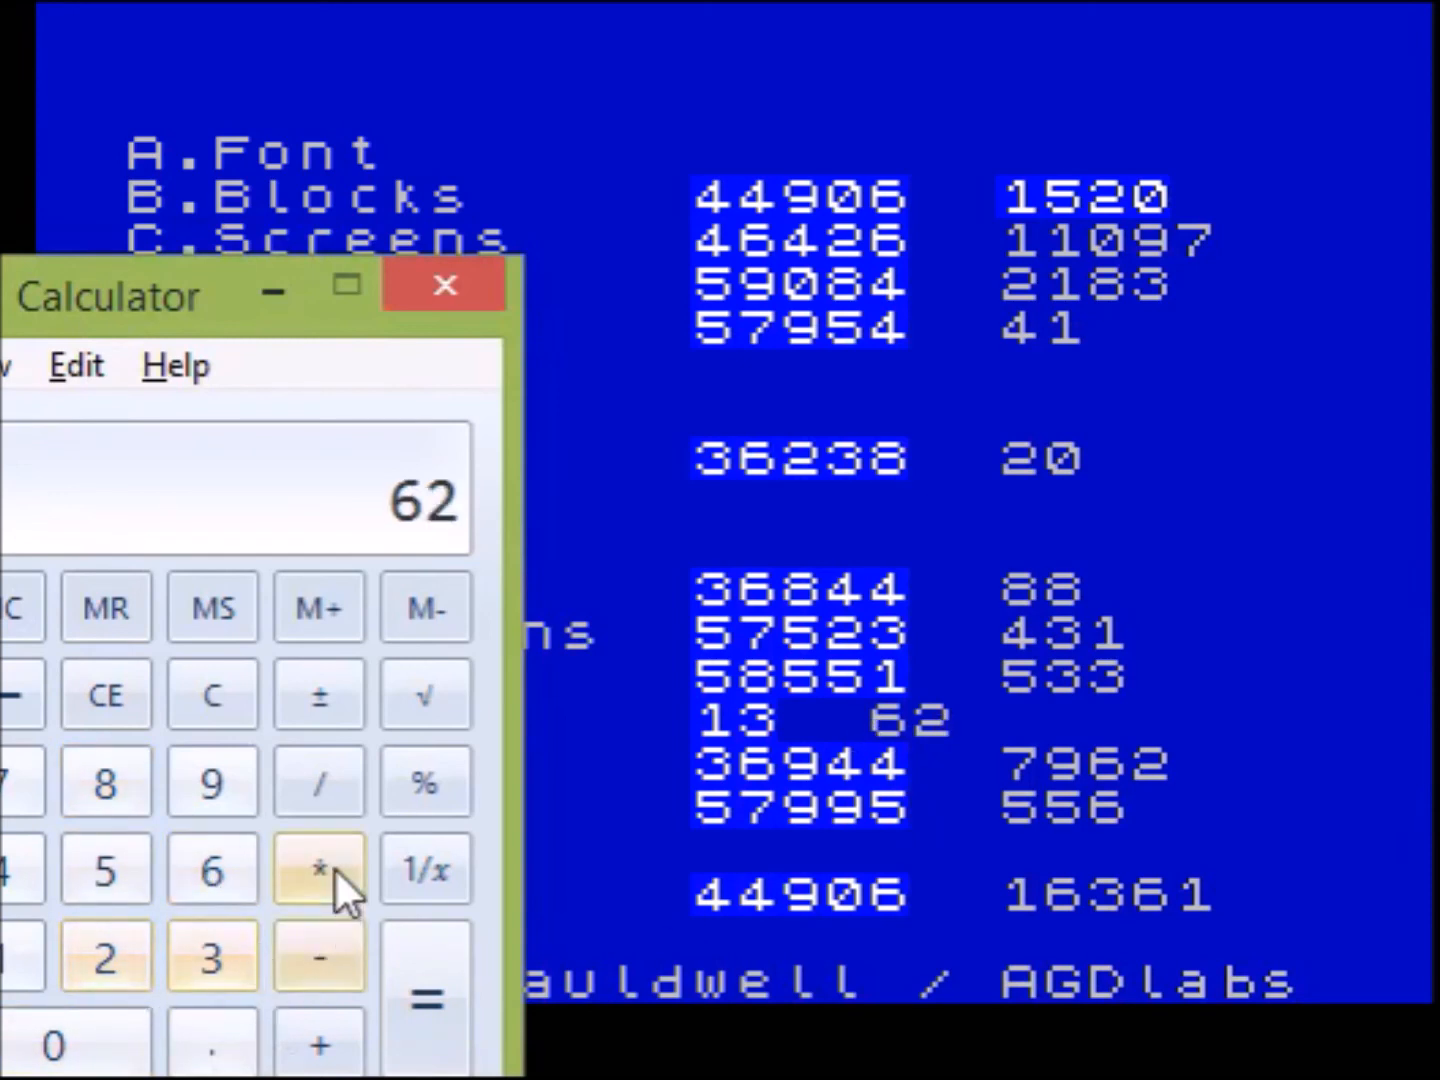
left_click(318, 877)
left_click(208, 959)
left_click(94, 959)
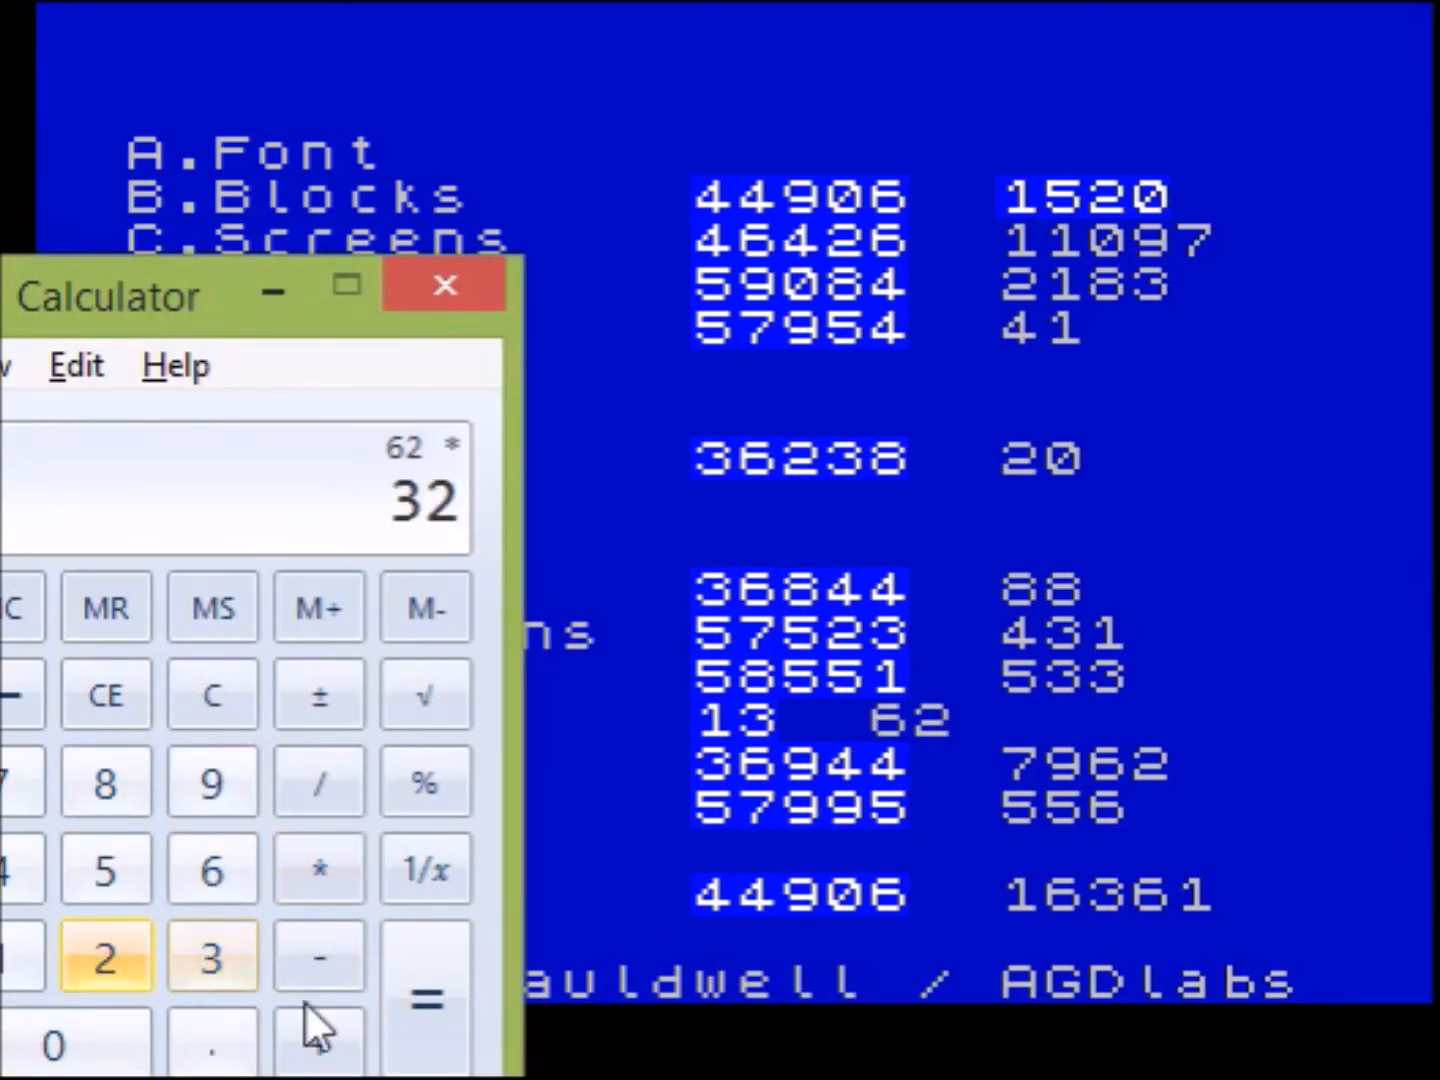
left_click(416, 997)
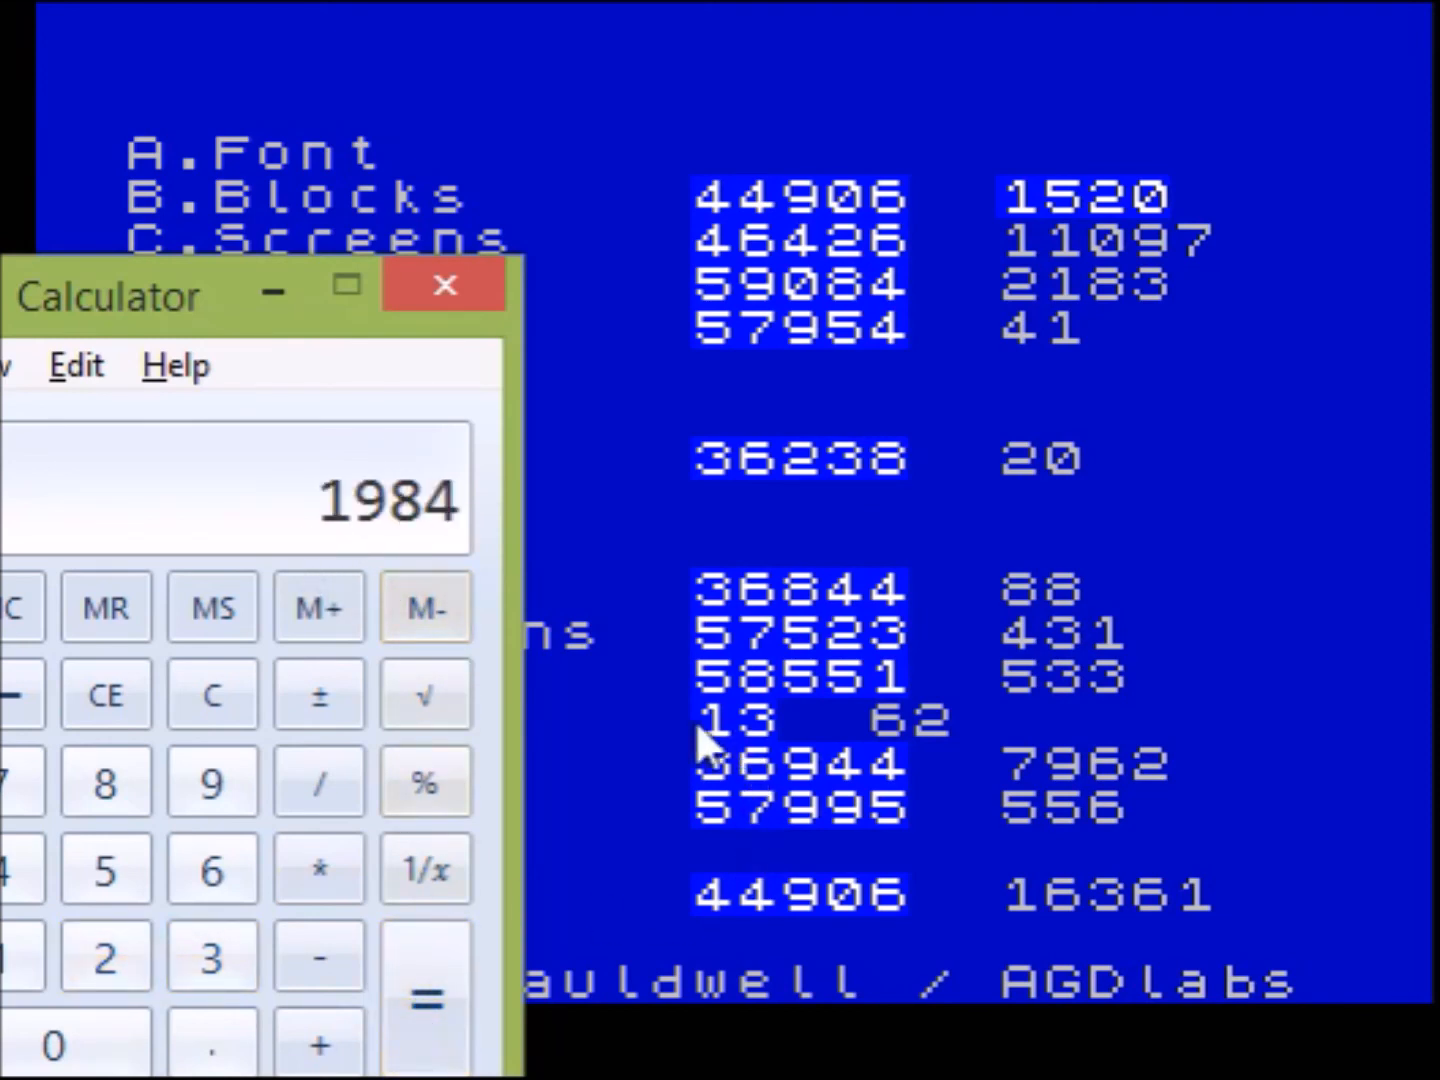
- Add 26 to the calculated product and close the calculator
left_click(326, 1014)
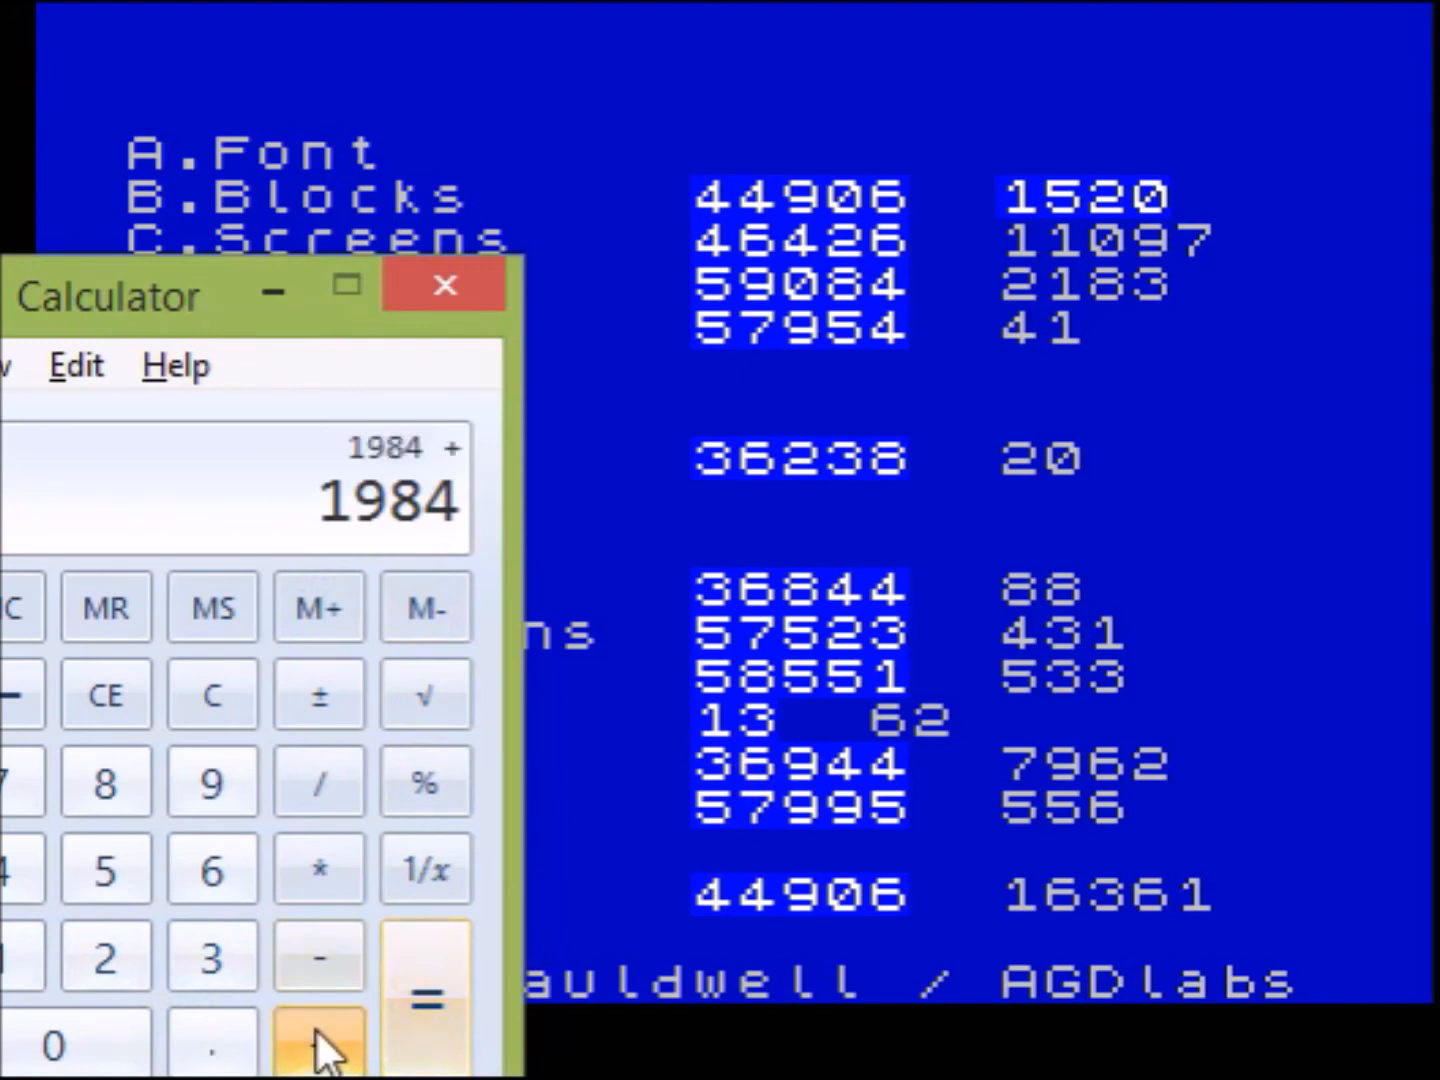
left_click(137, 945)
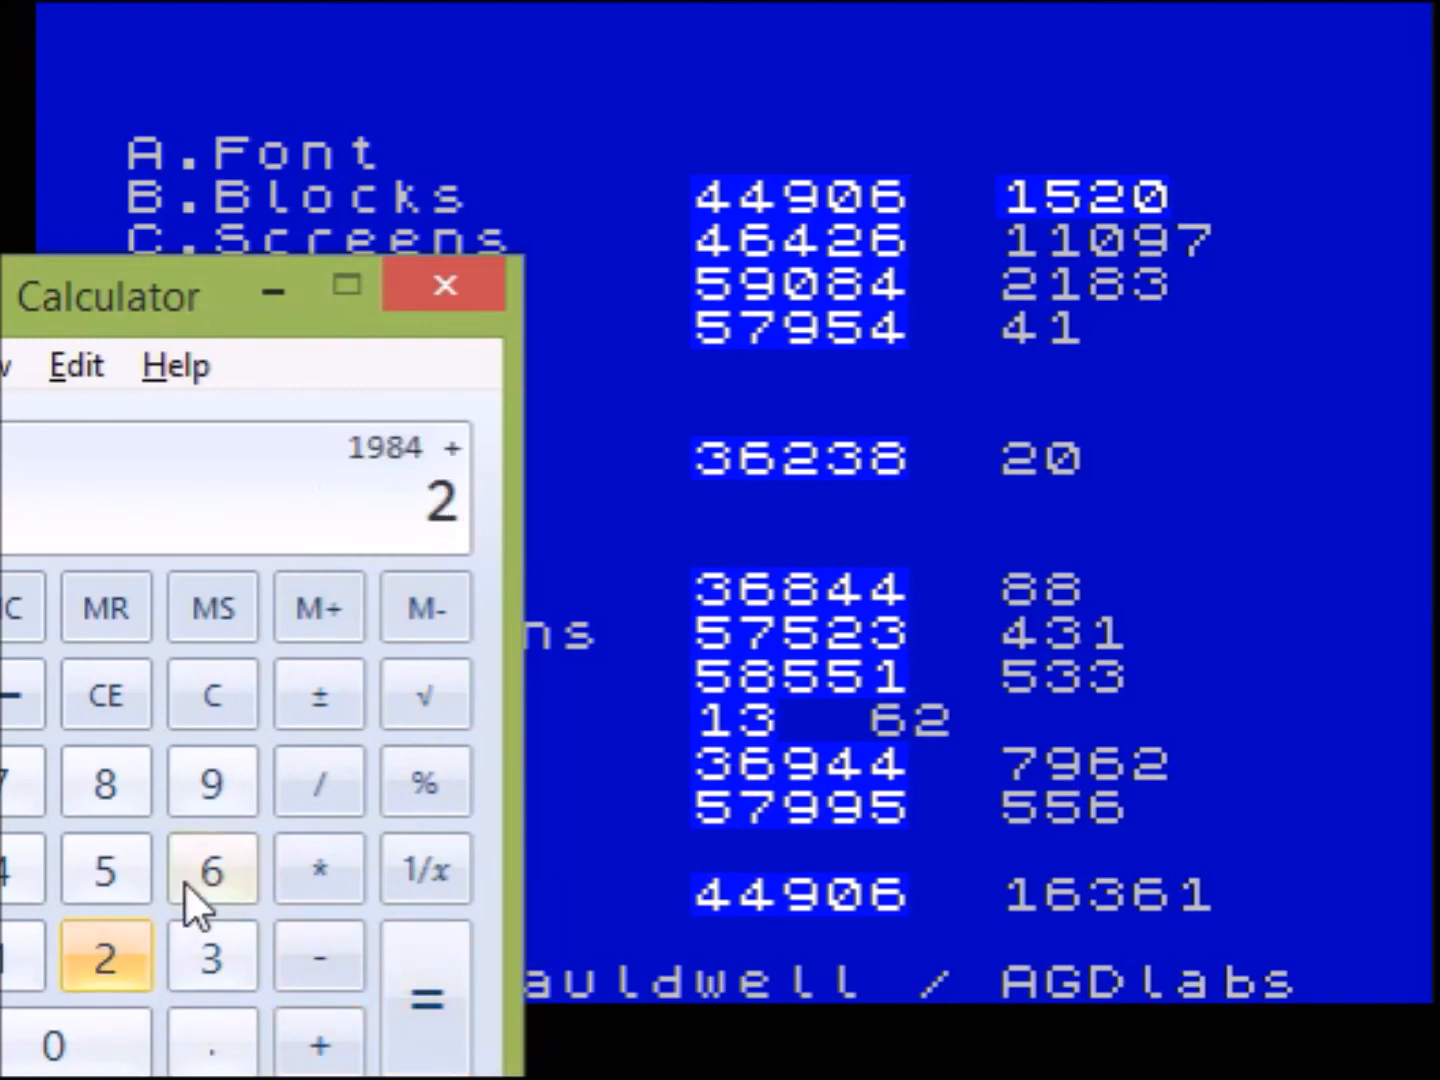
left_click(197, 870)
left_click(427, 1000)
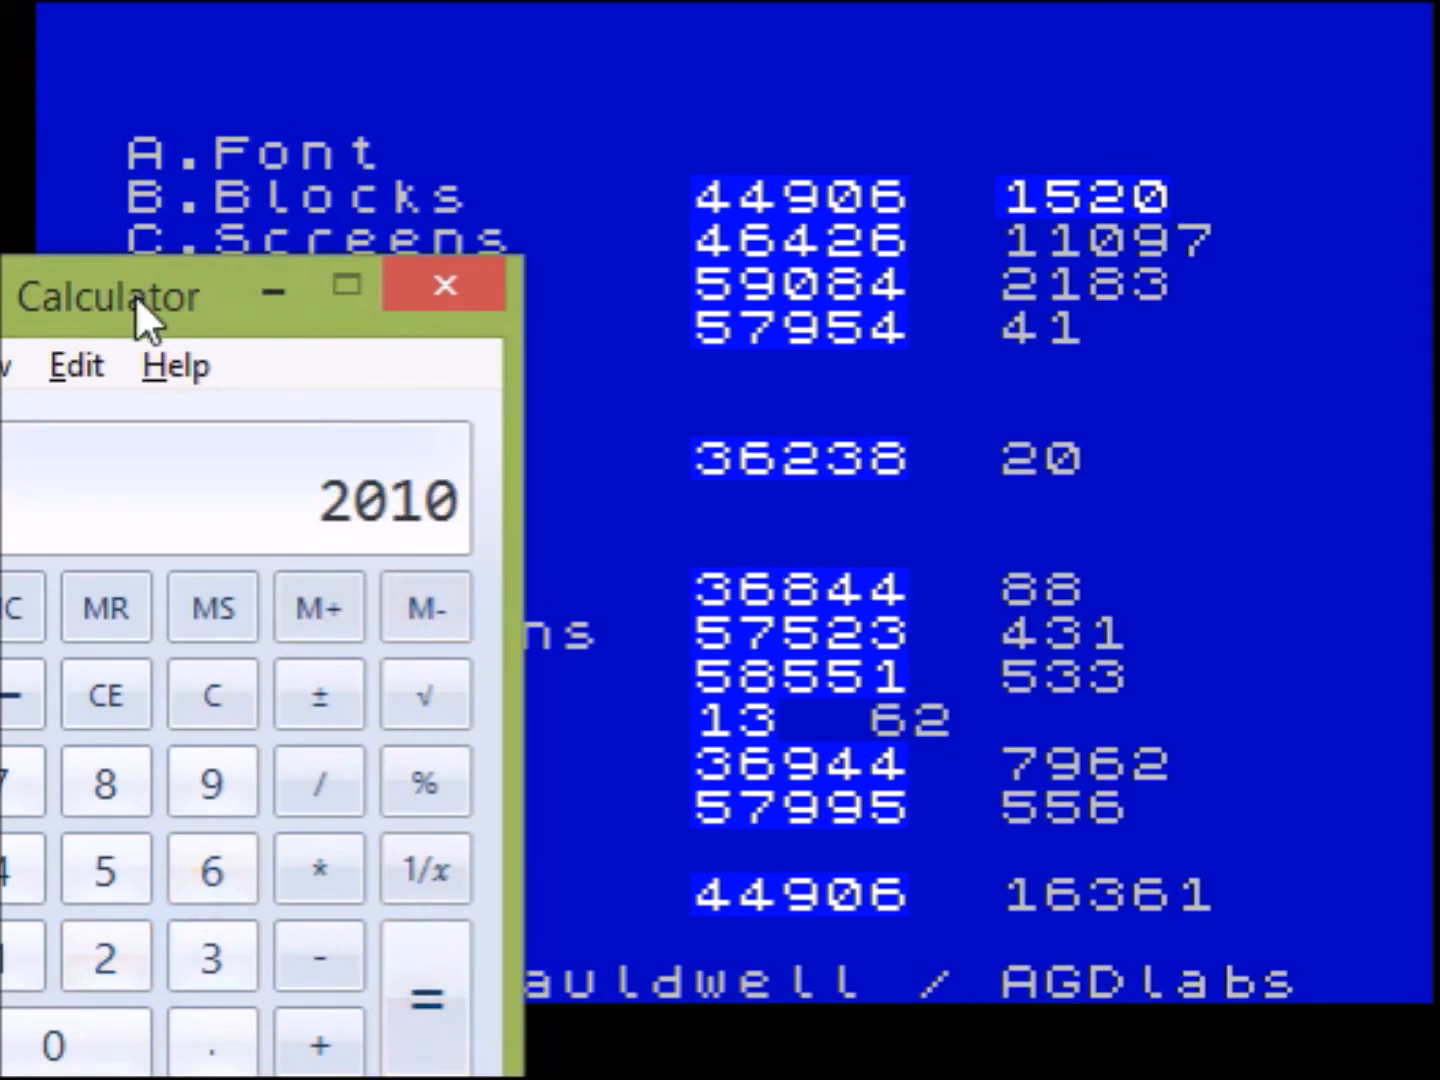
left_click(445, 285)
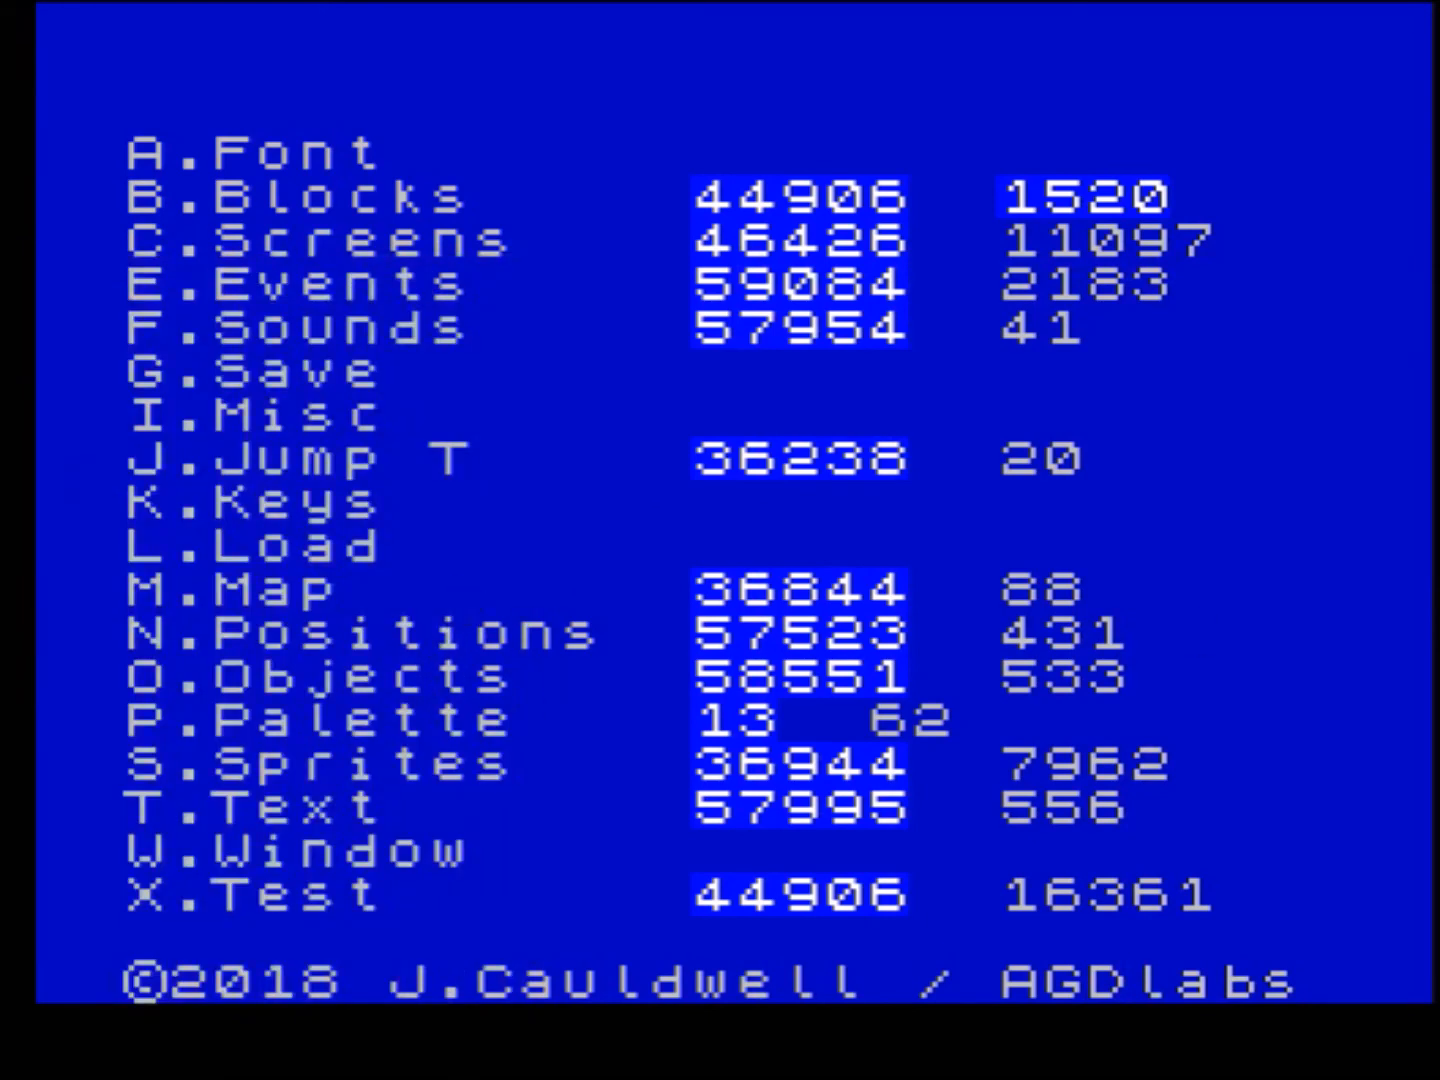
- Put the editor in import/export mode and start a binary data save to nixsetcompressed.bin in the sprites folder
key("e")
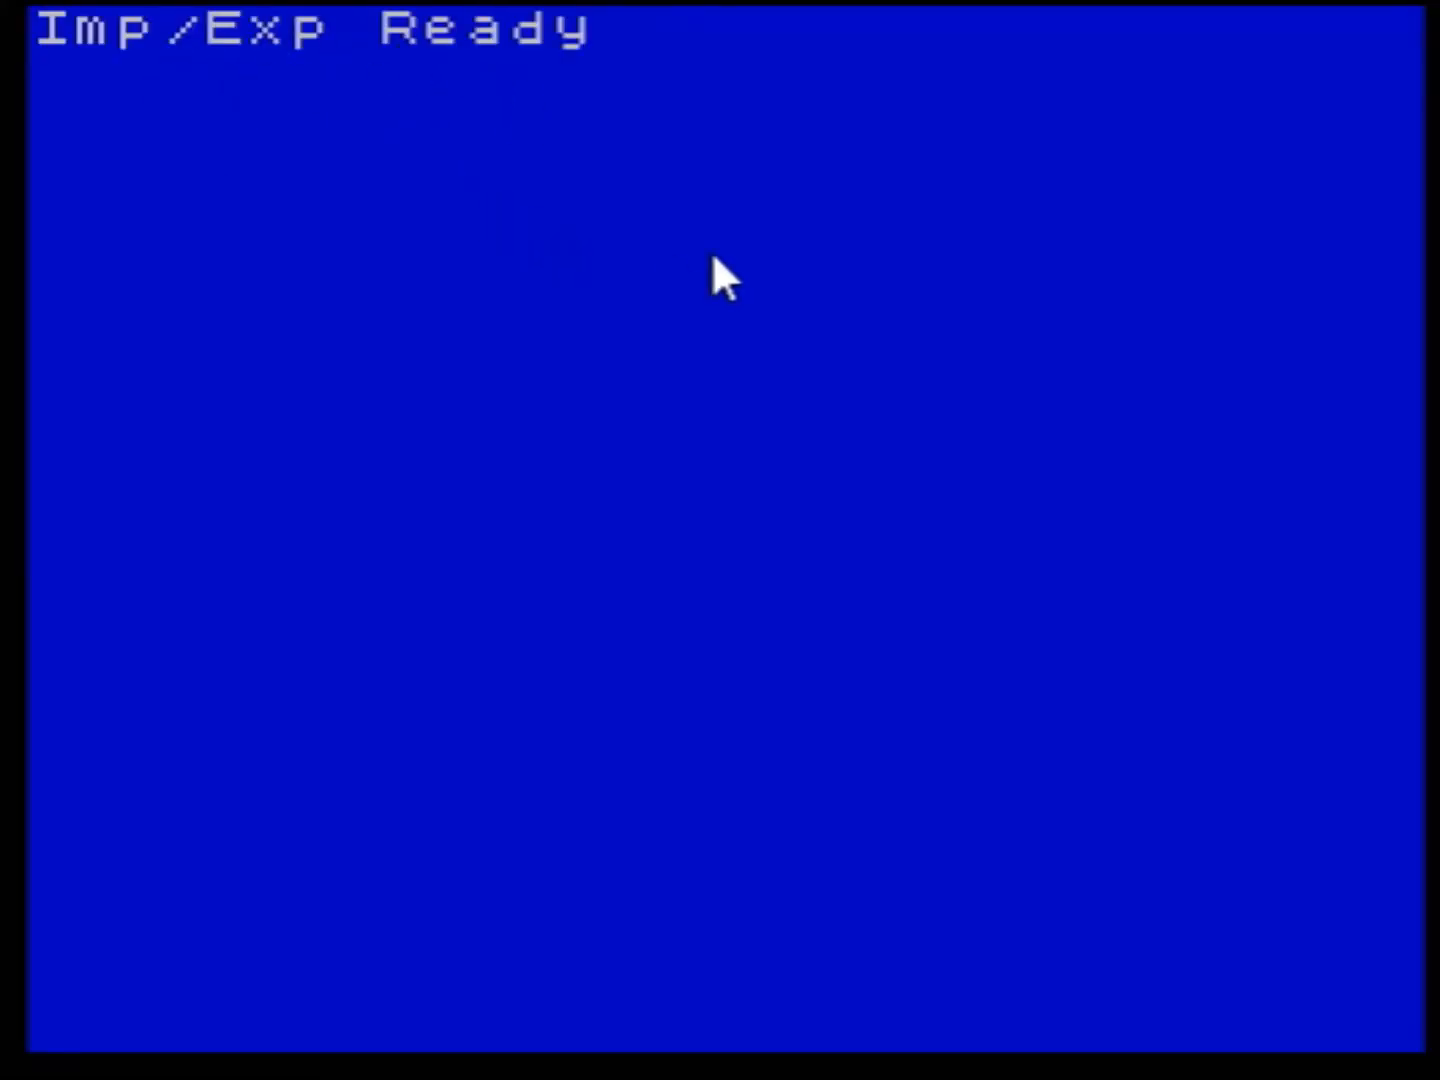
left_click(0, 0)
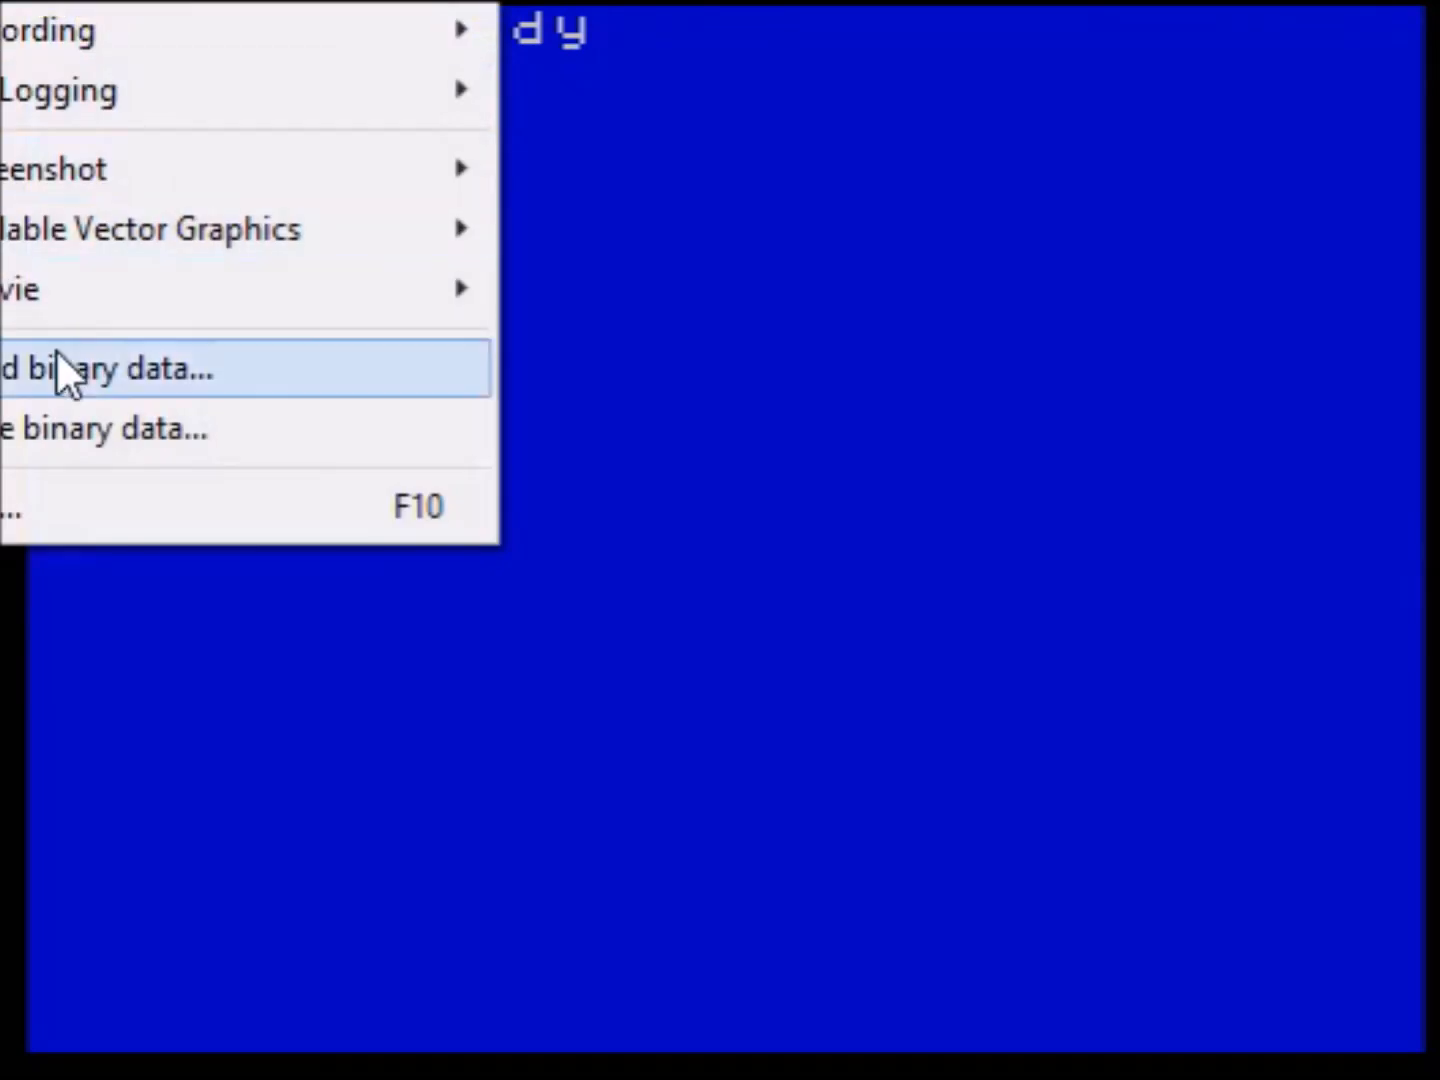
left_click(140, 430)
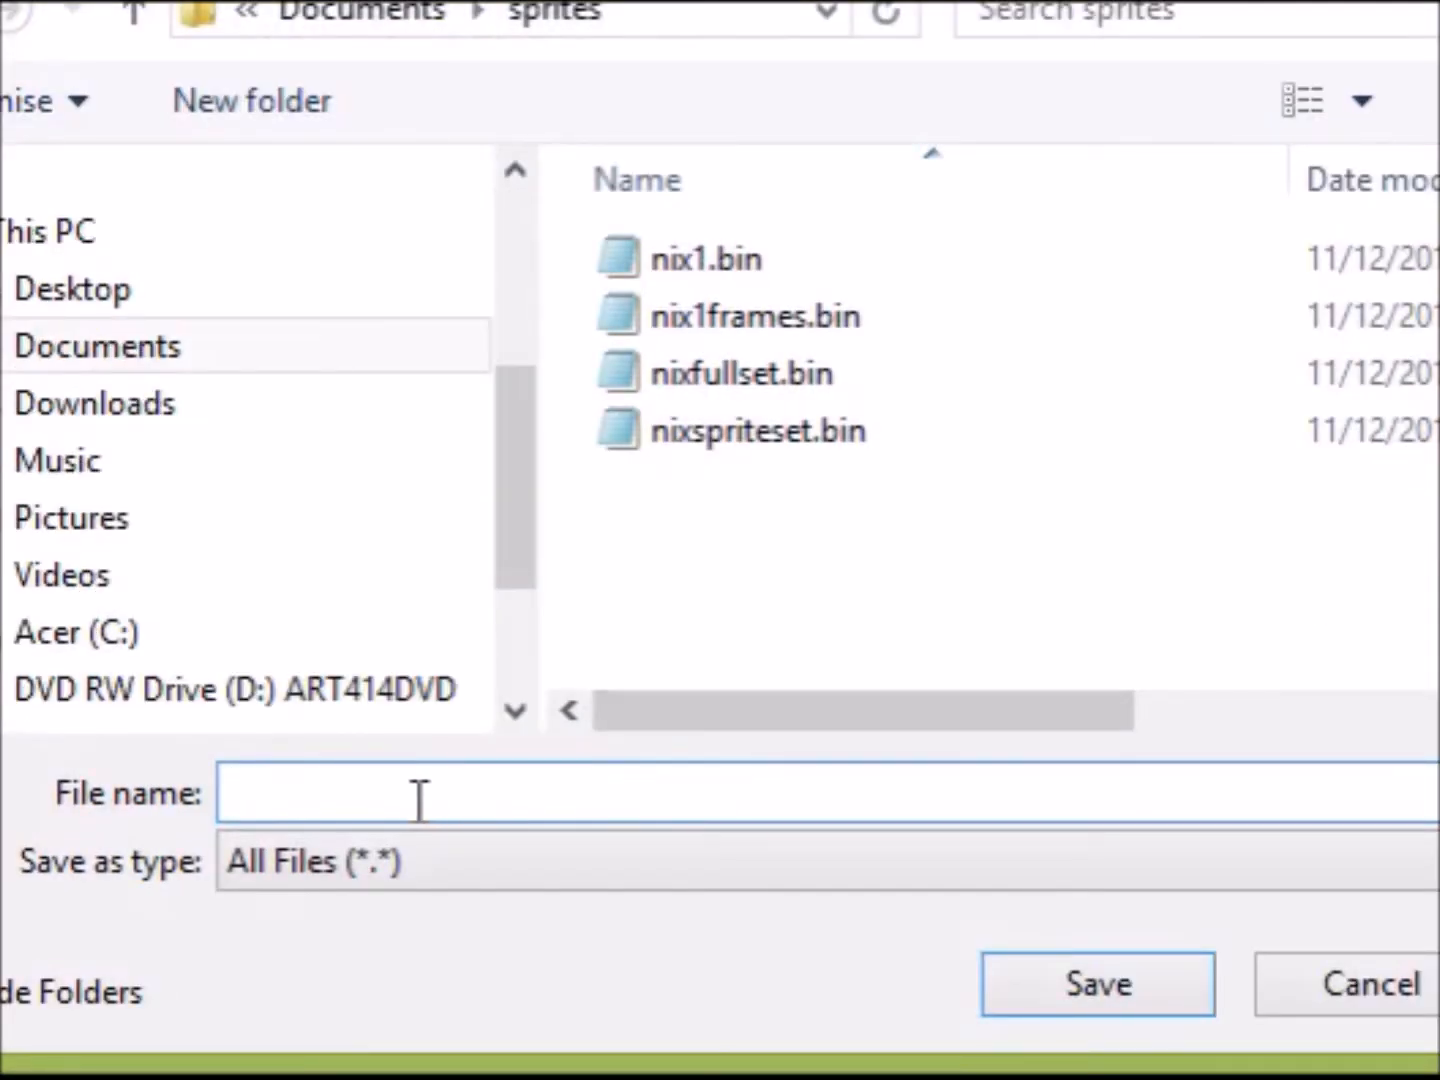
type("nix")
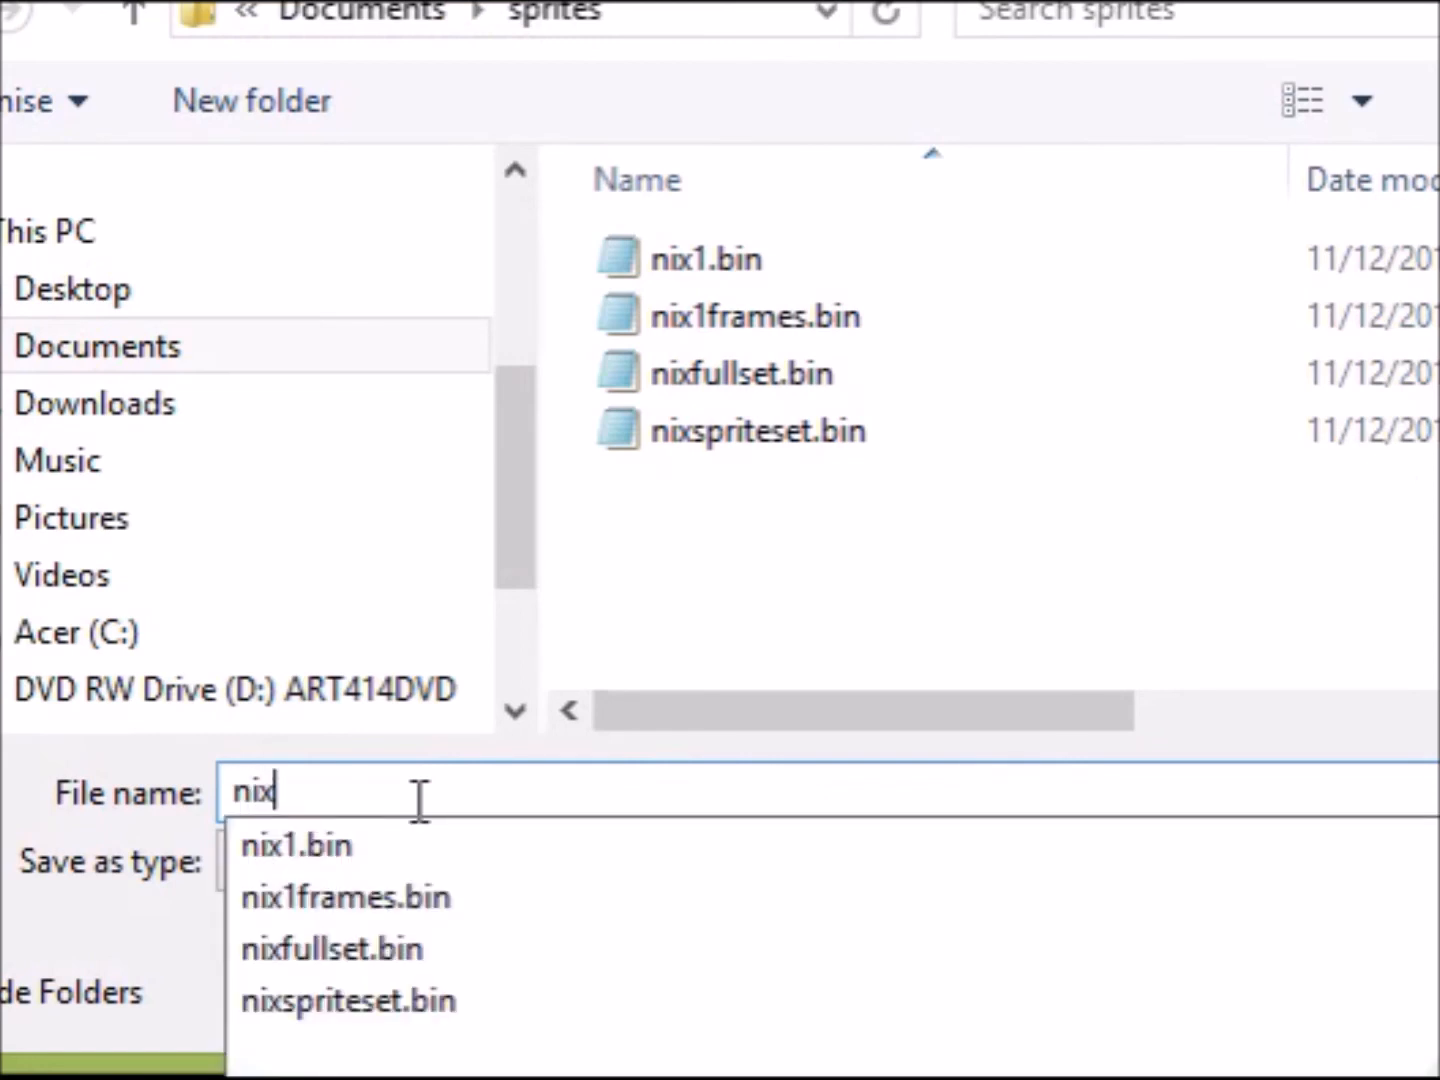
type("setcom")
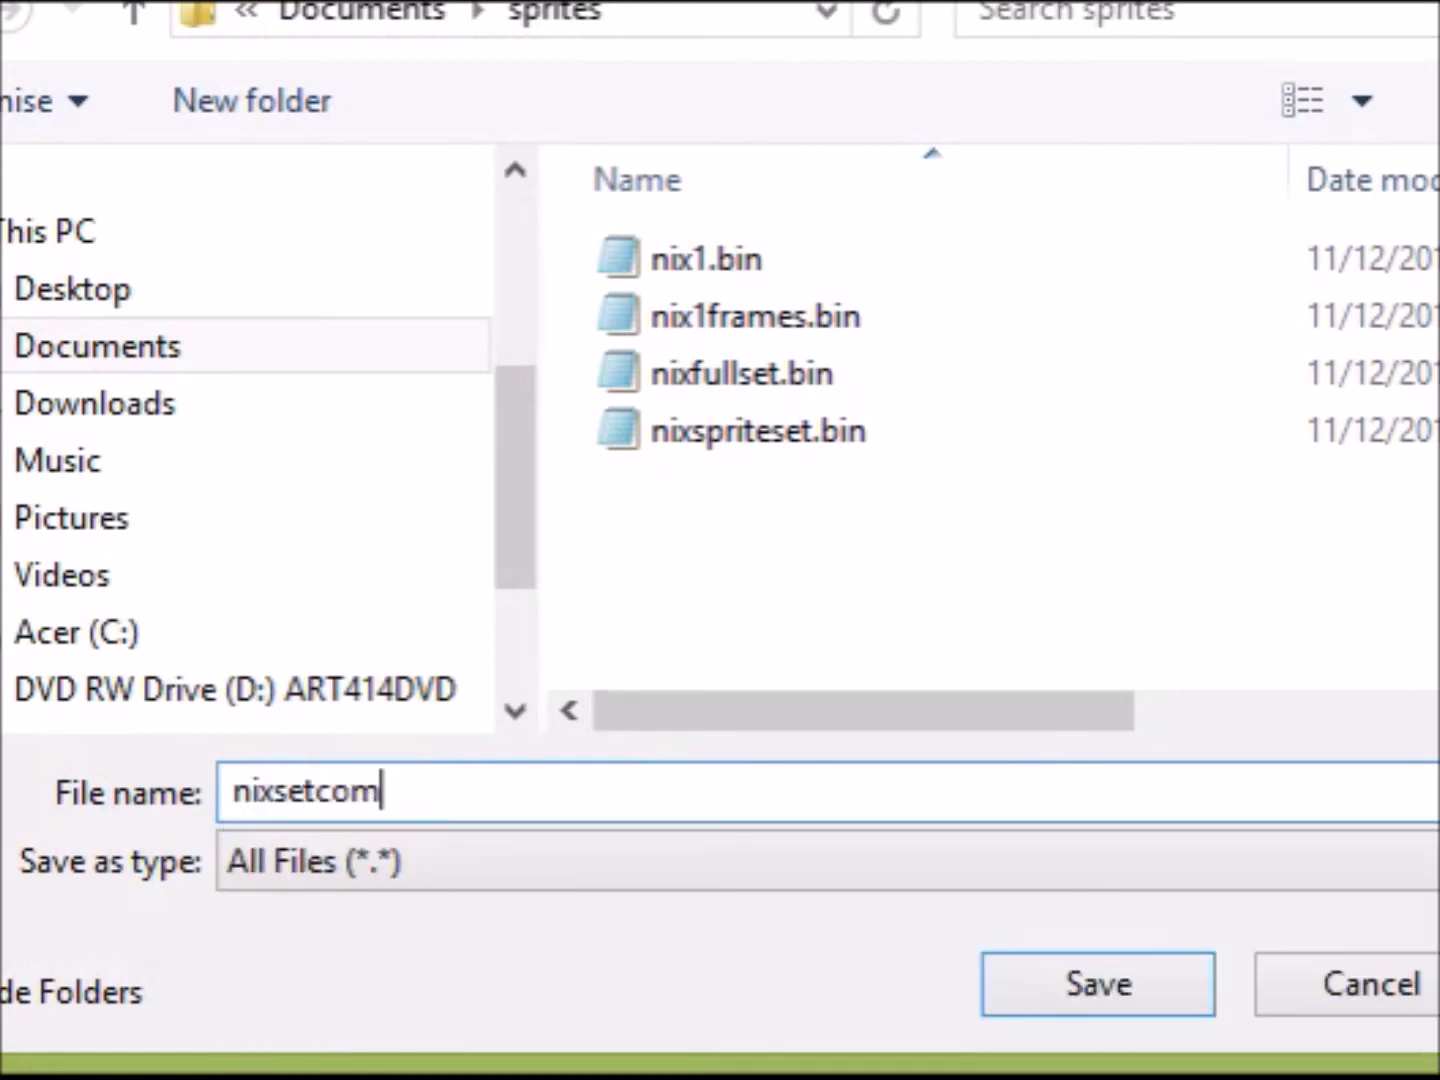
type("pressed.bin")
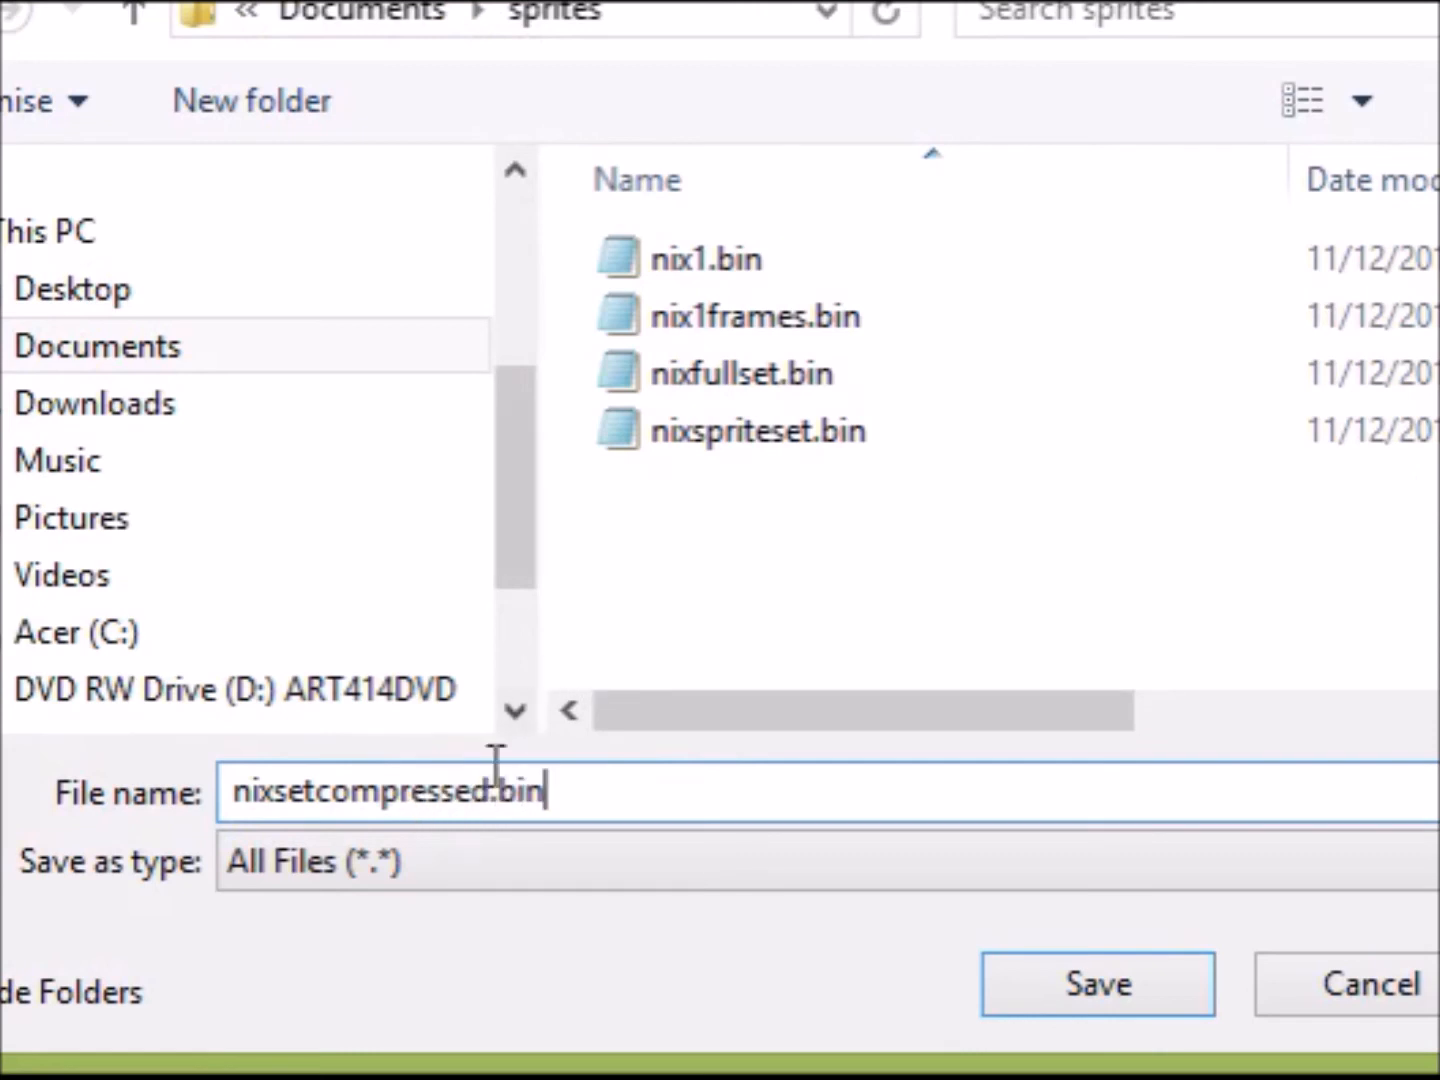
left_click(1088, 984)
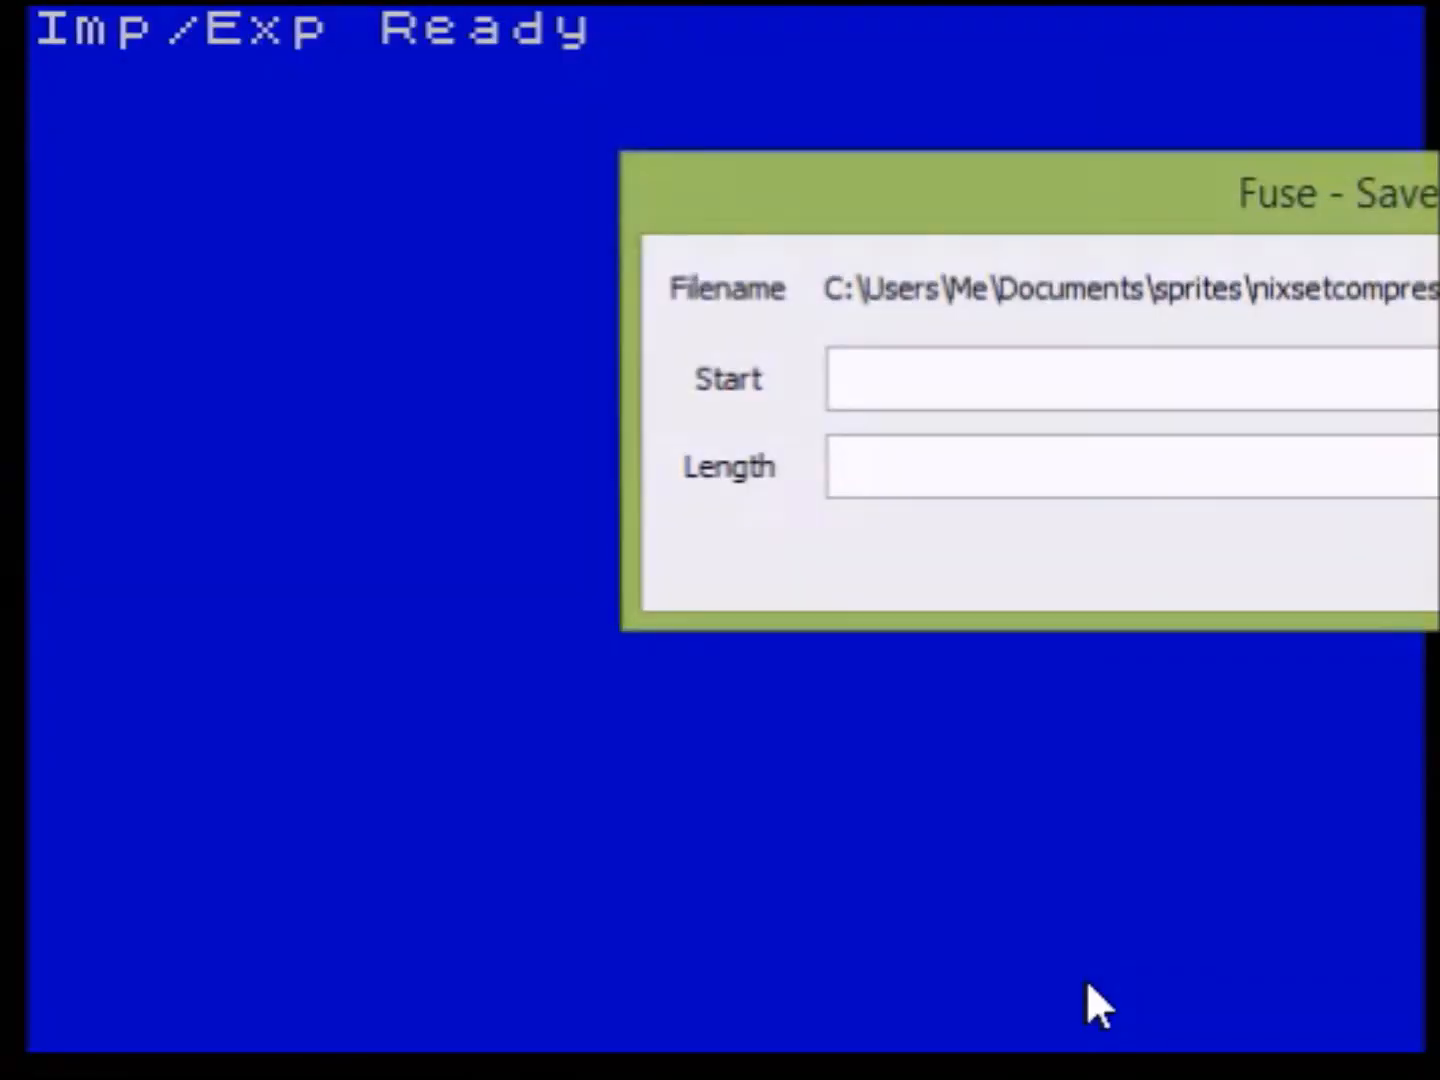
- Save the compressed sprite data to nixsetcompressed.bin with start address 49152 and length 2010
left_click(869, 380)
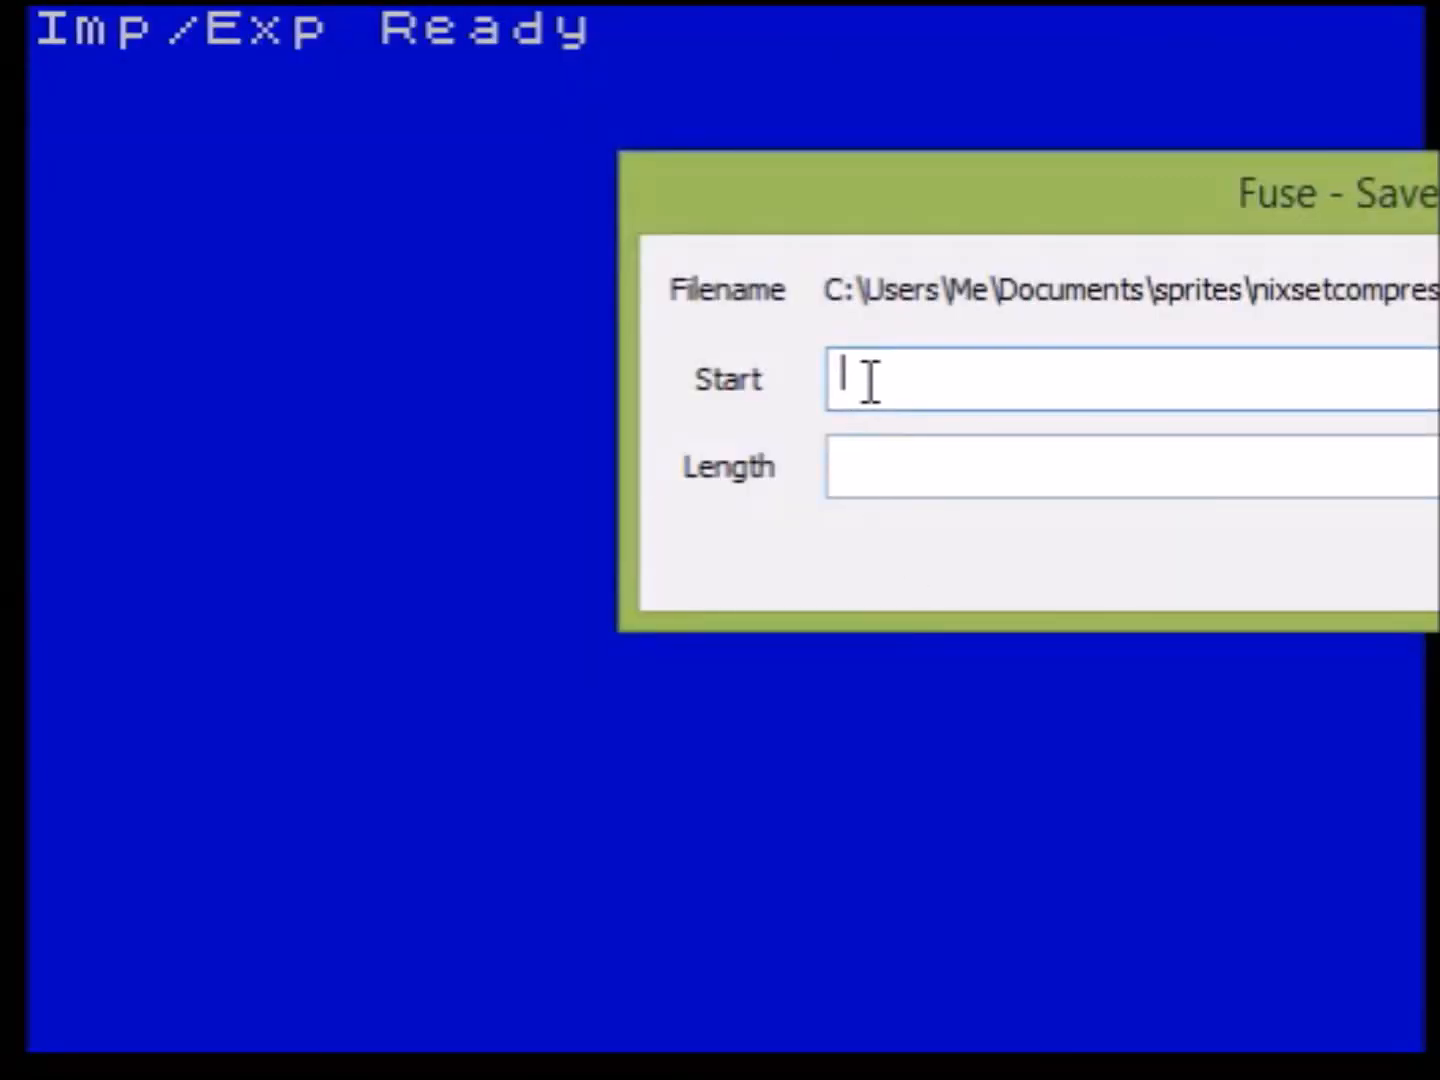
type("49152")
left_click_drag(1439, 194, 1407, 173)
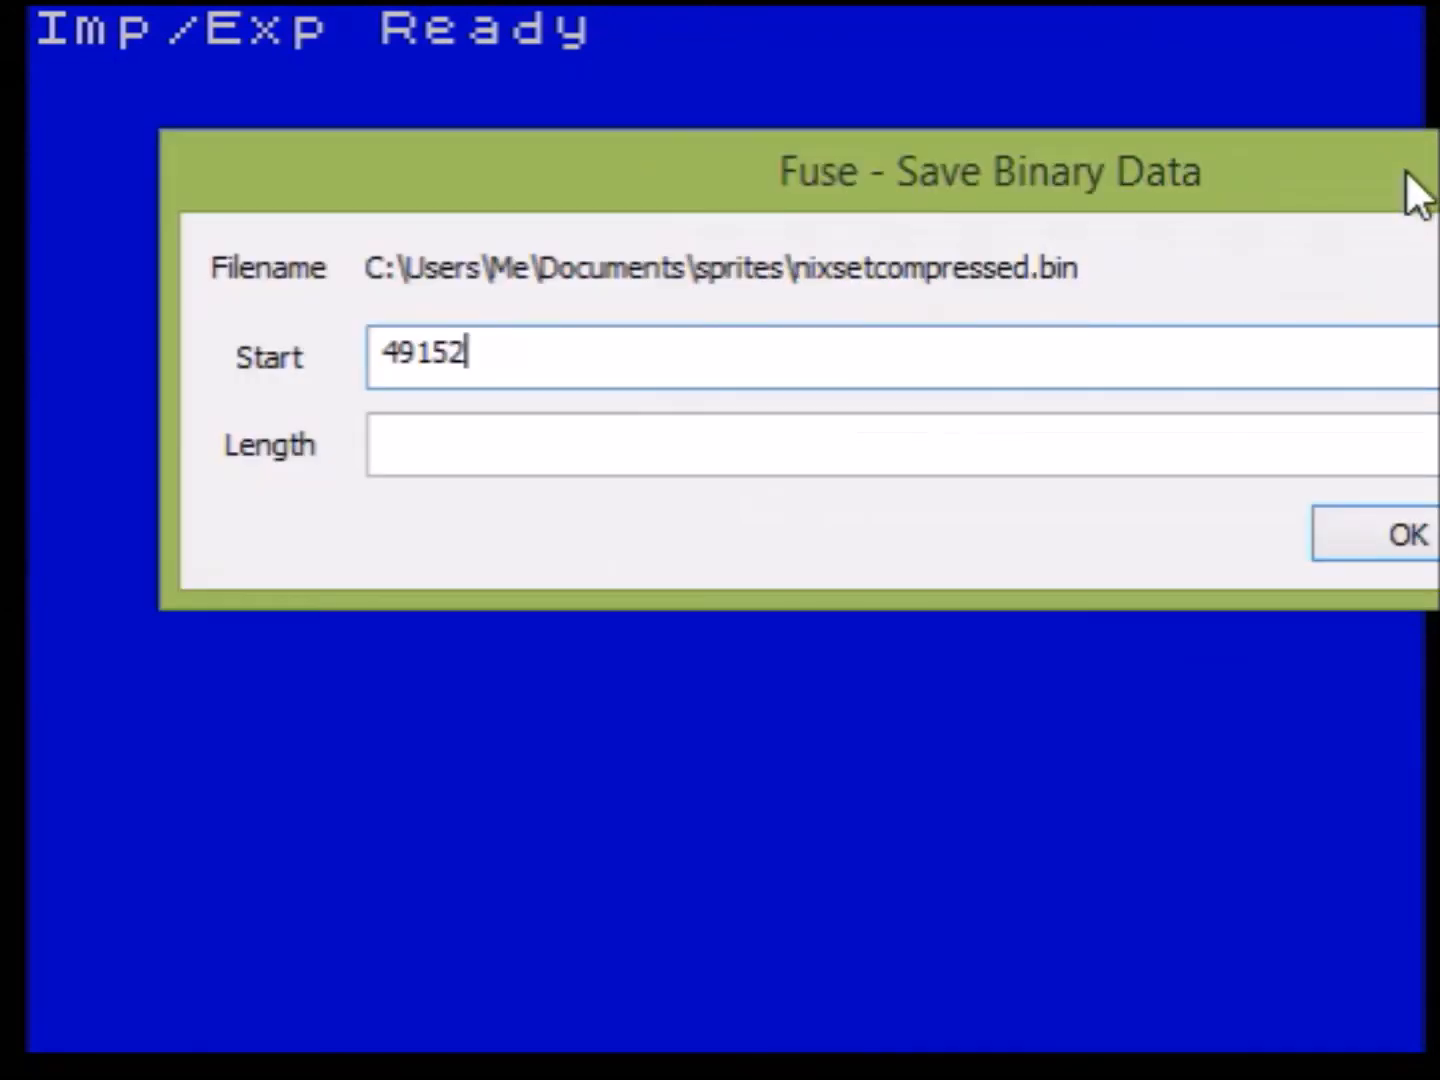
mouse_move(1439, 397)
left_mouse_down()
mouse_move(647, 397)
mouse_move(1439, 386)
left_mouse_up()
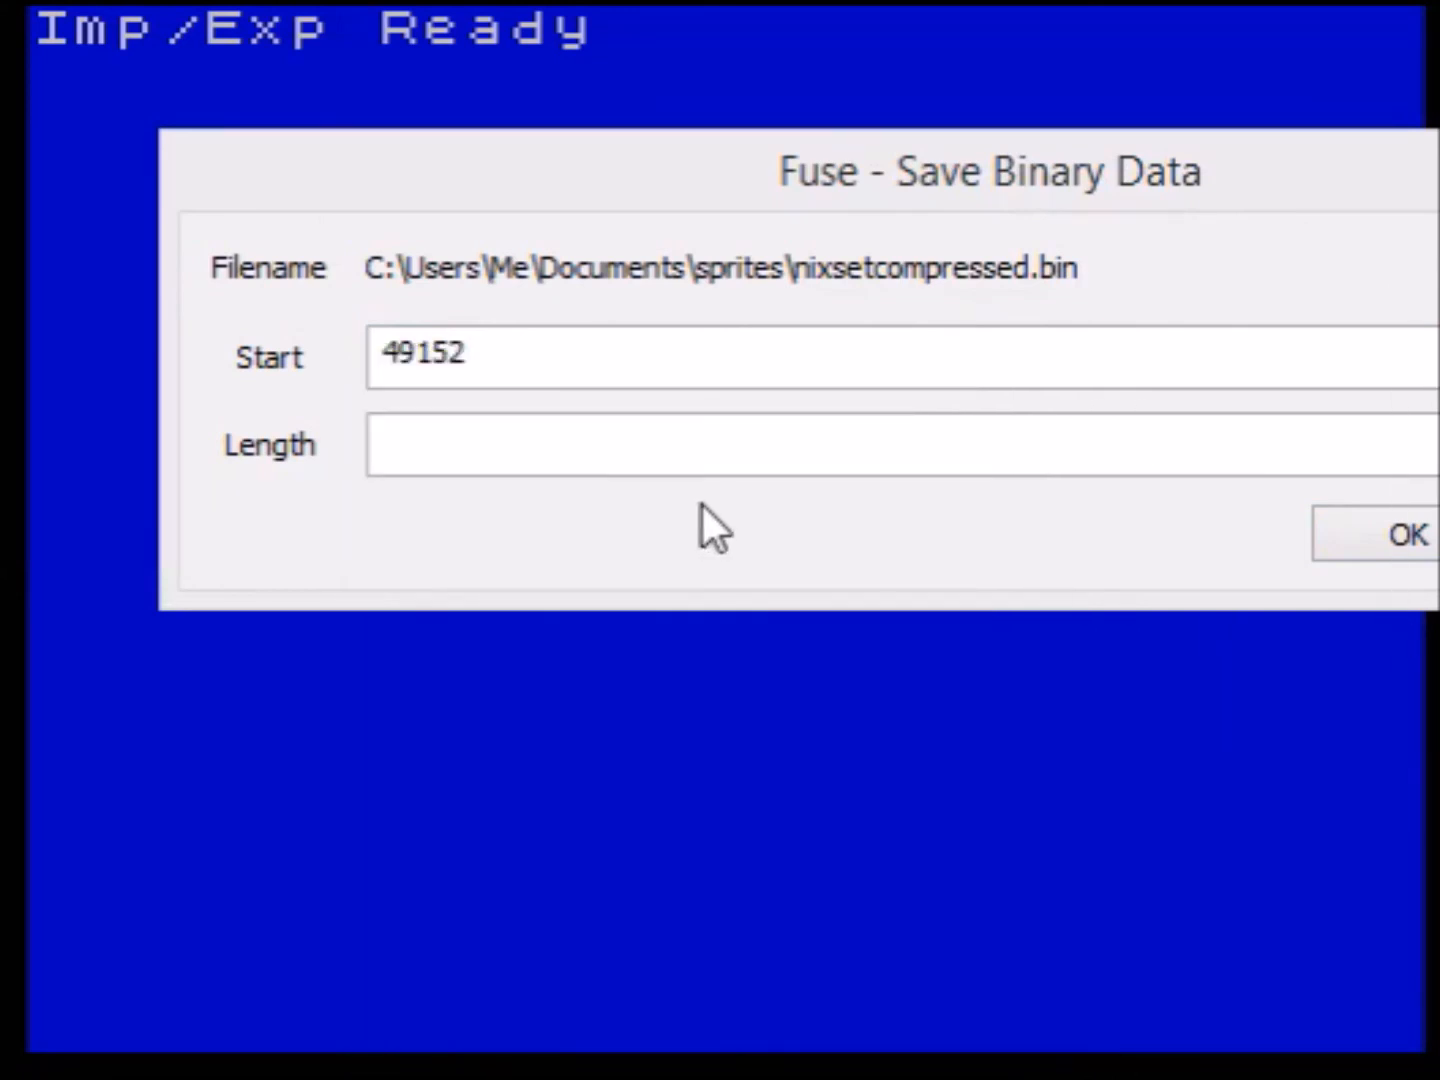
left_click(505, 443)
type("2010")
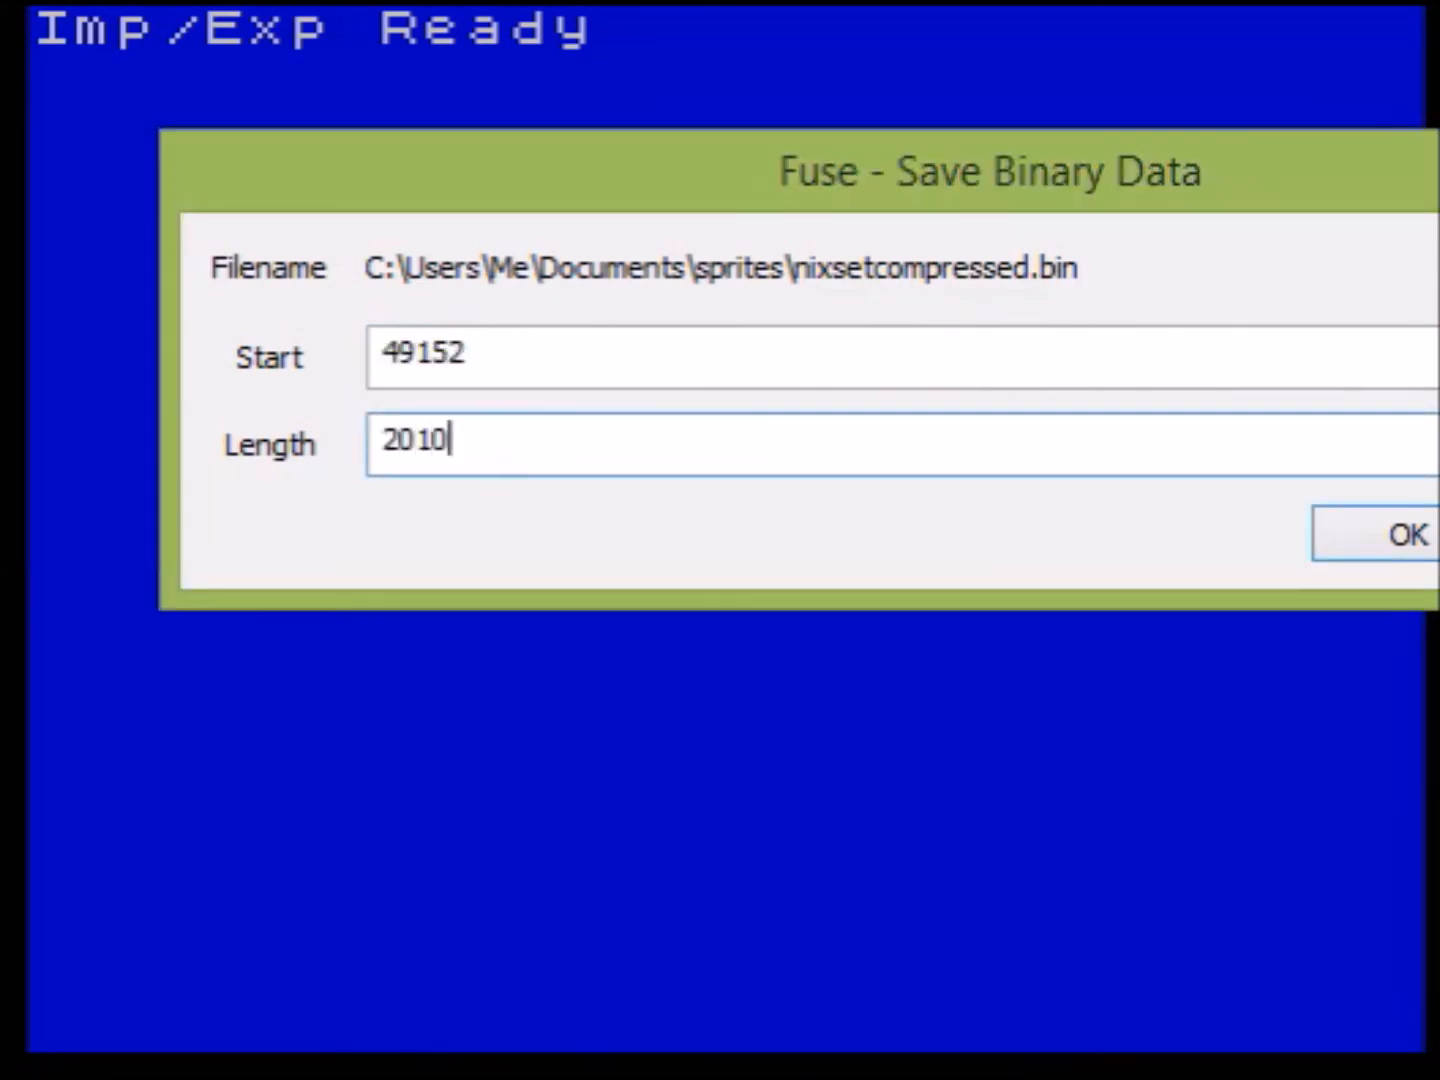
left_click(1361, 531)
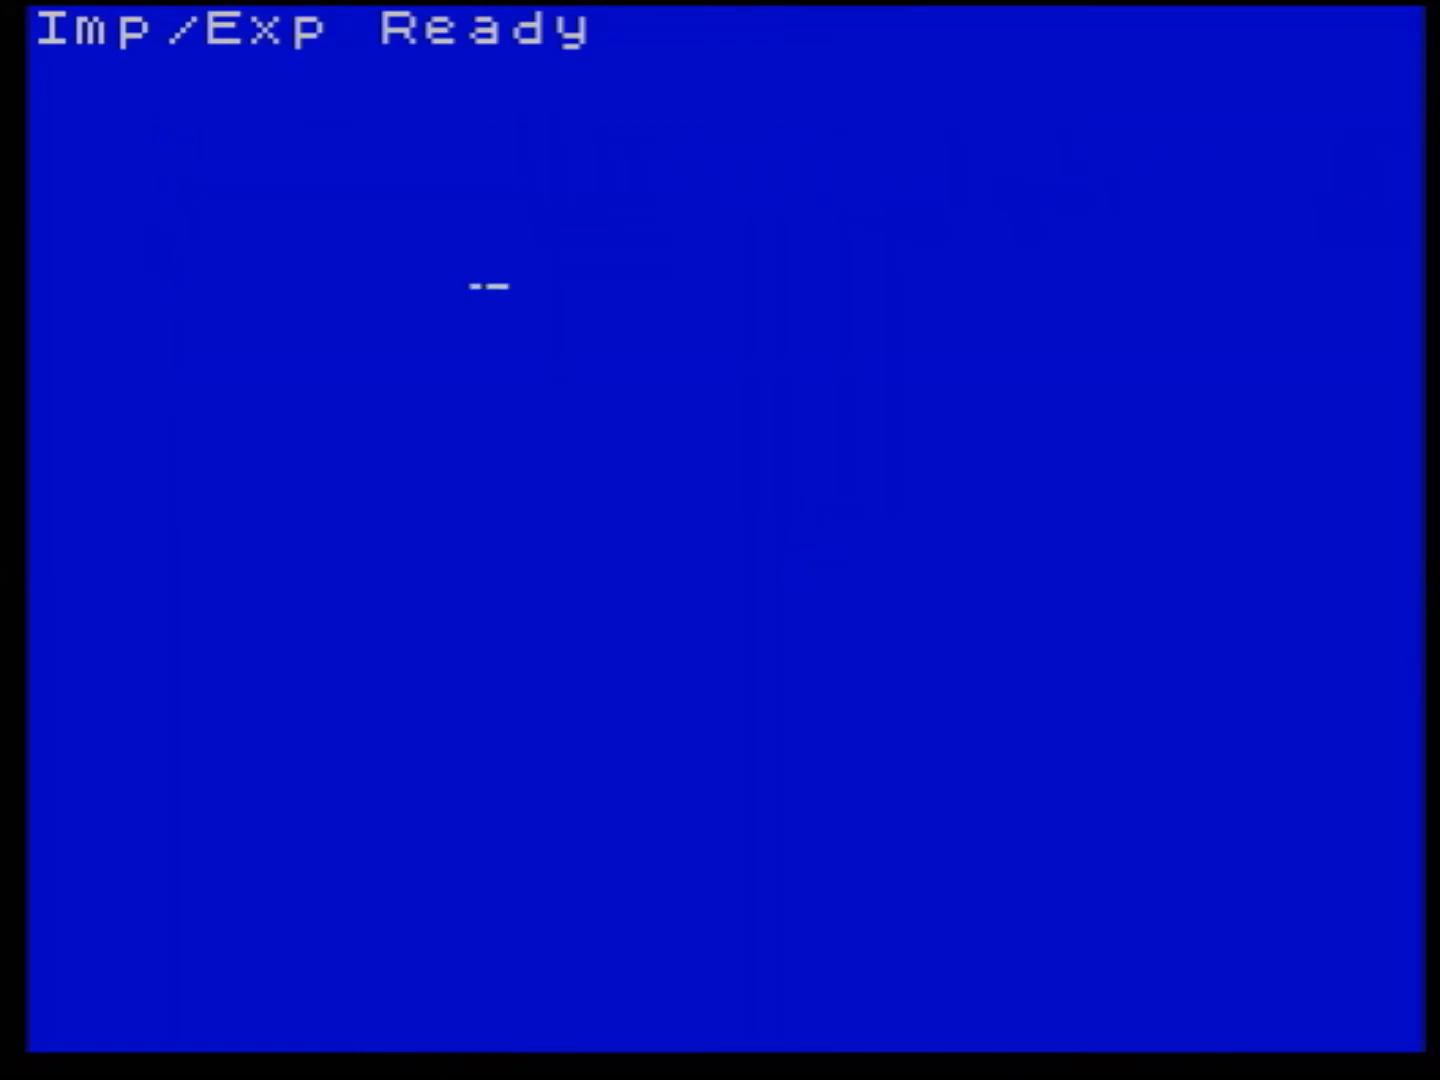
- Put the blank project's editor in import/export mode and open nixsetcompressed.bin from the sprites folder as binary data, with all file types listed
key("F5")
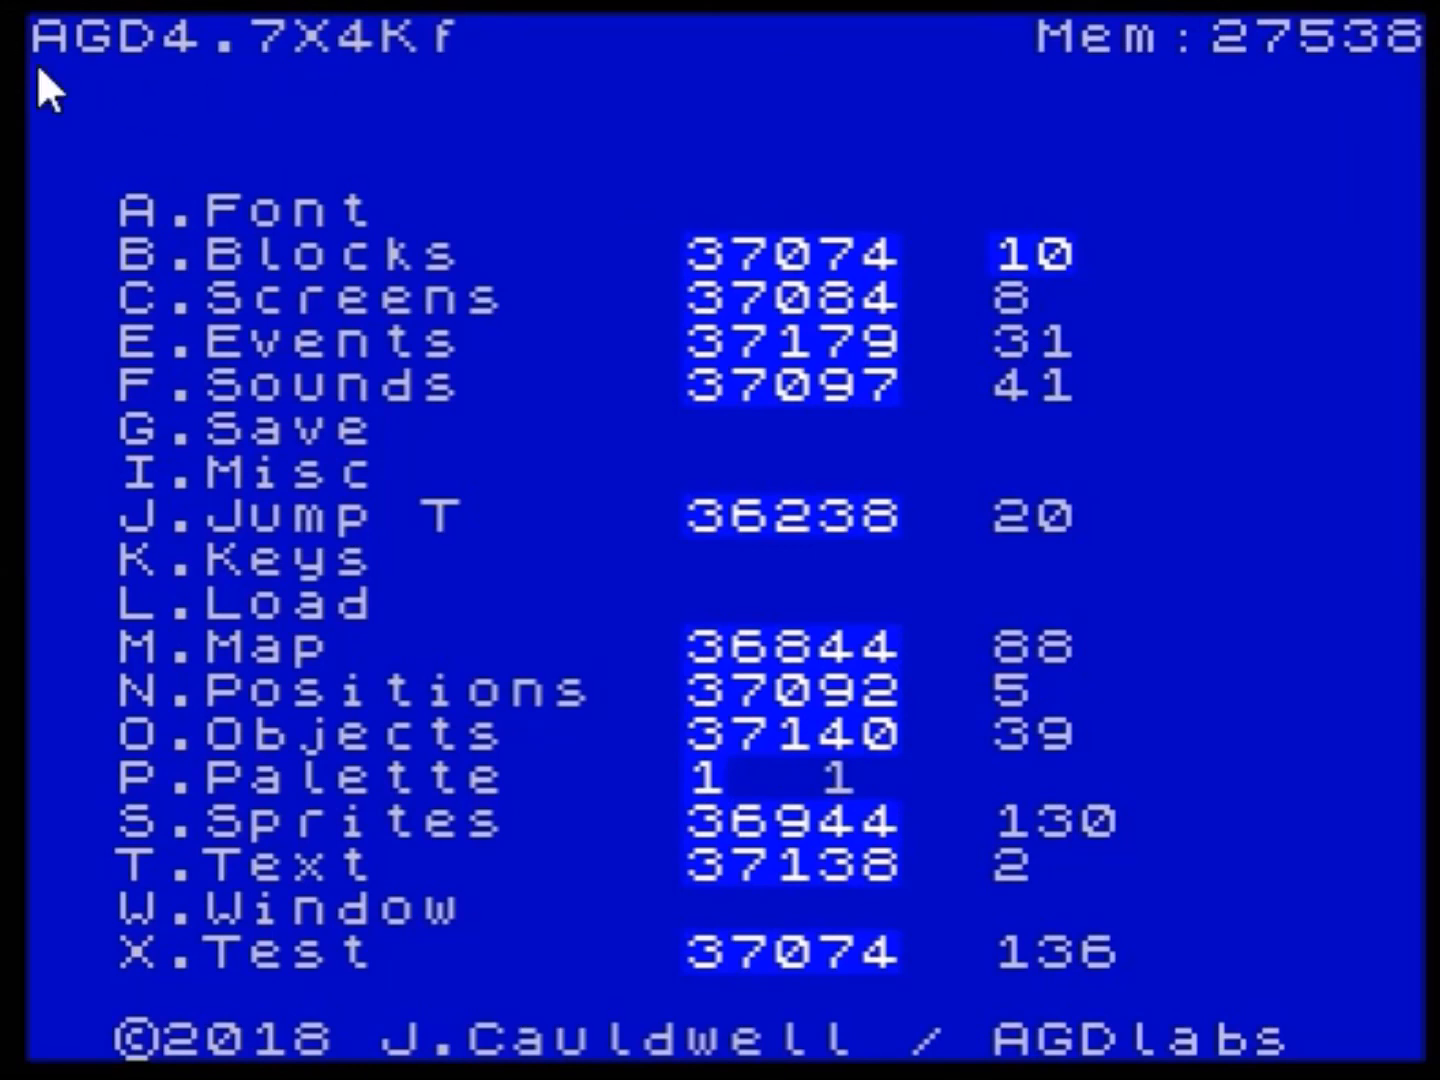
key("z")
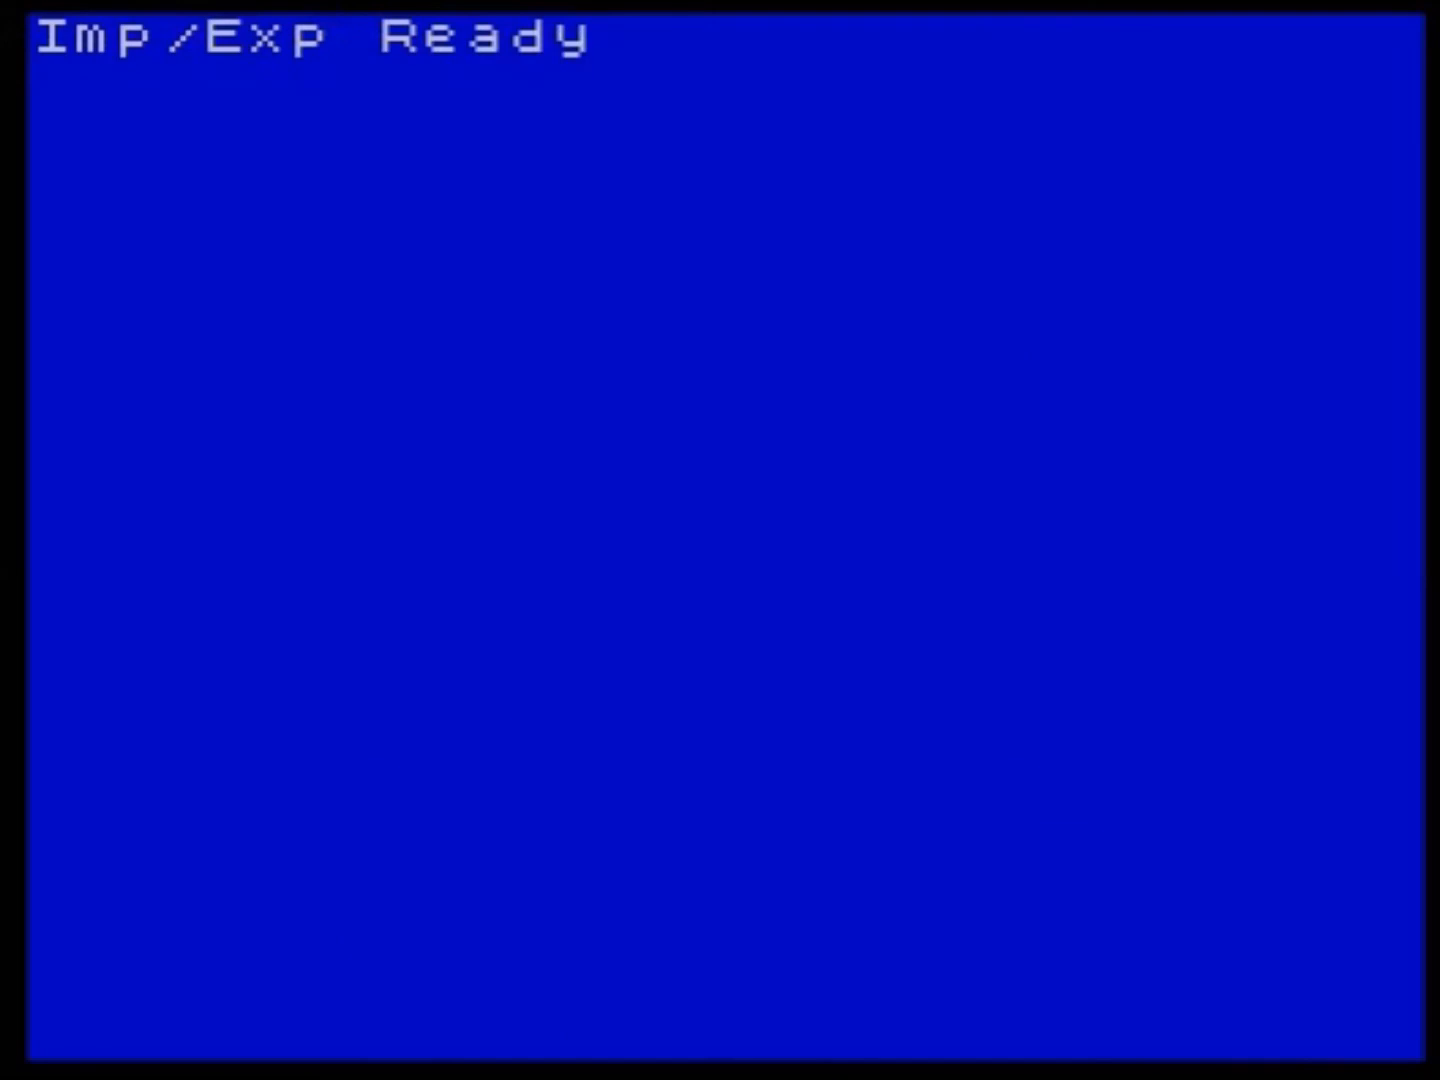
left_click(72, 402)
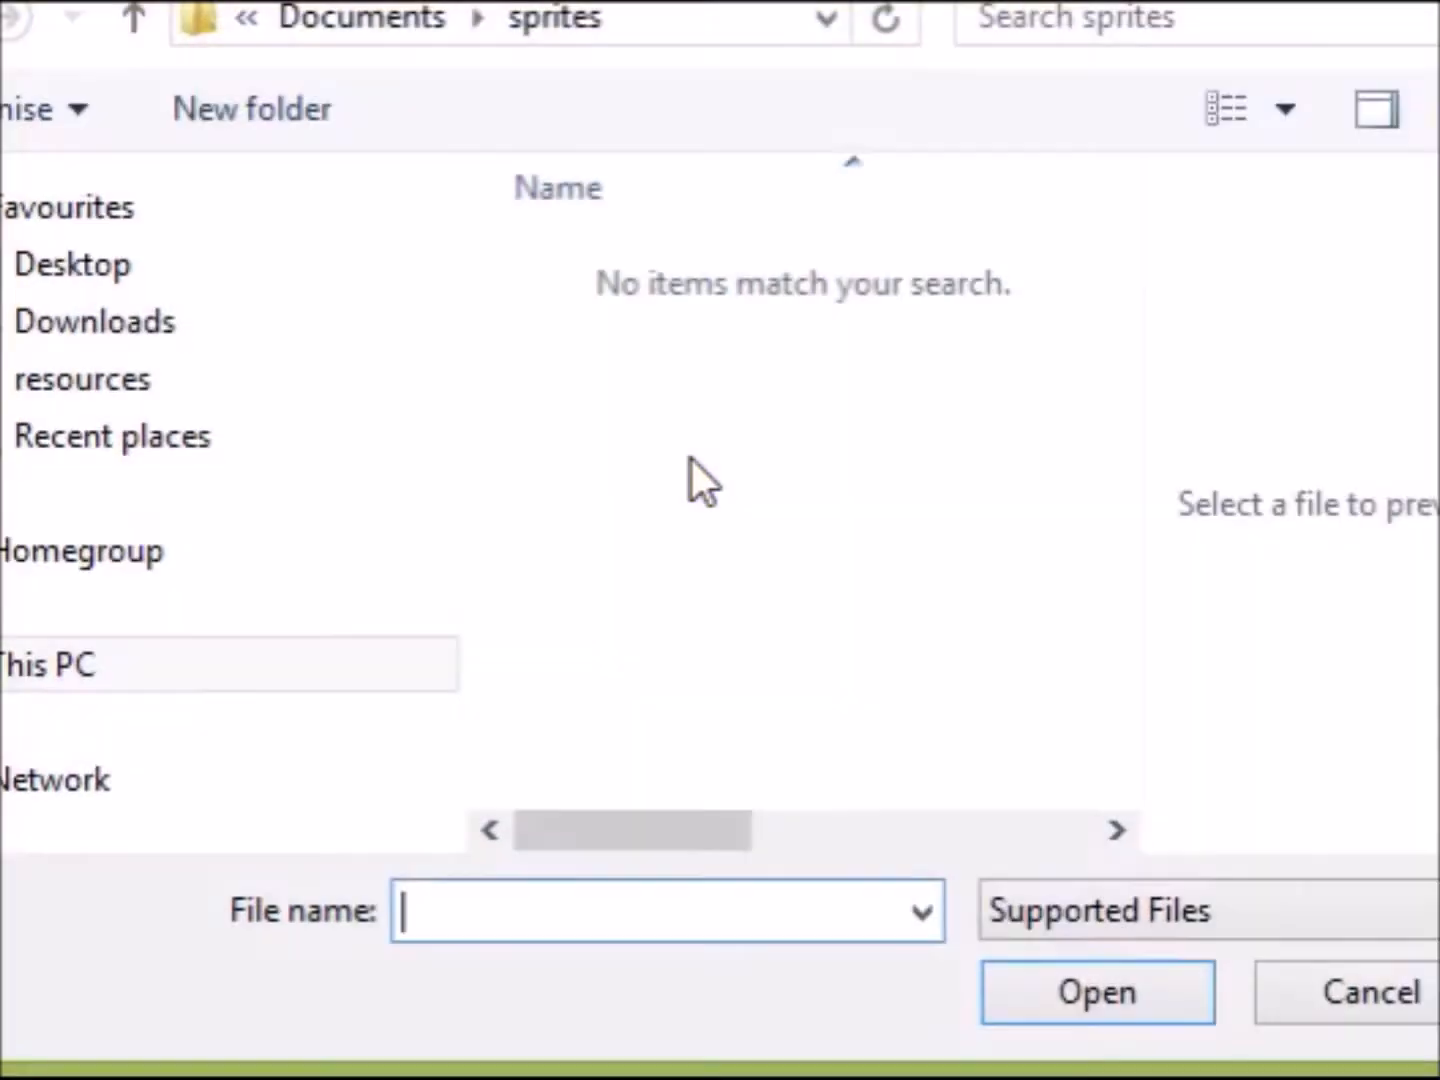
left_click(1042, 911)
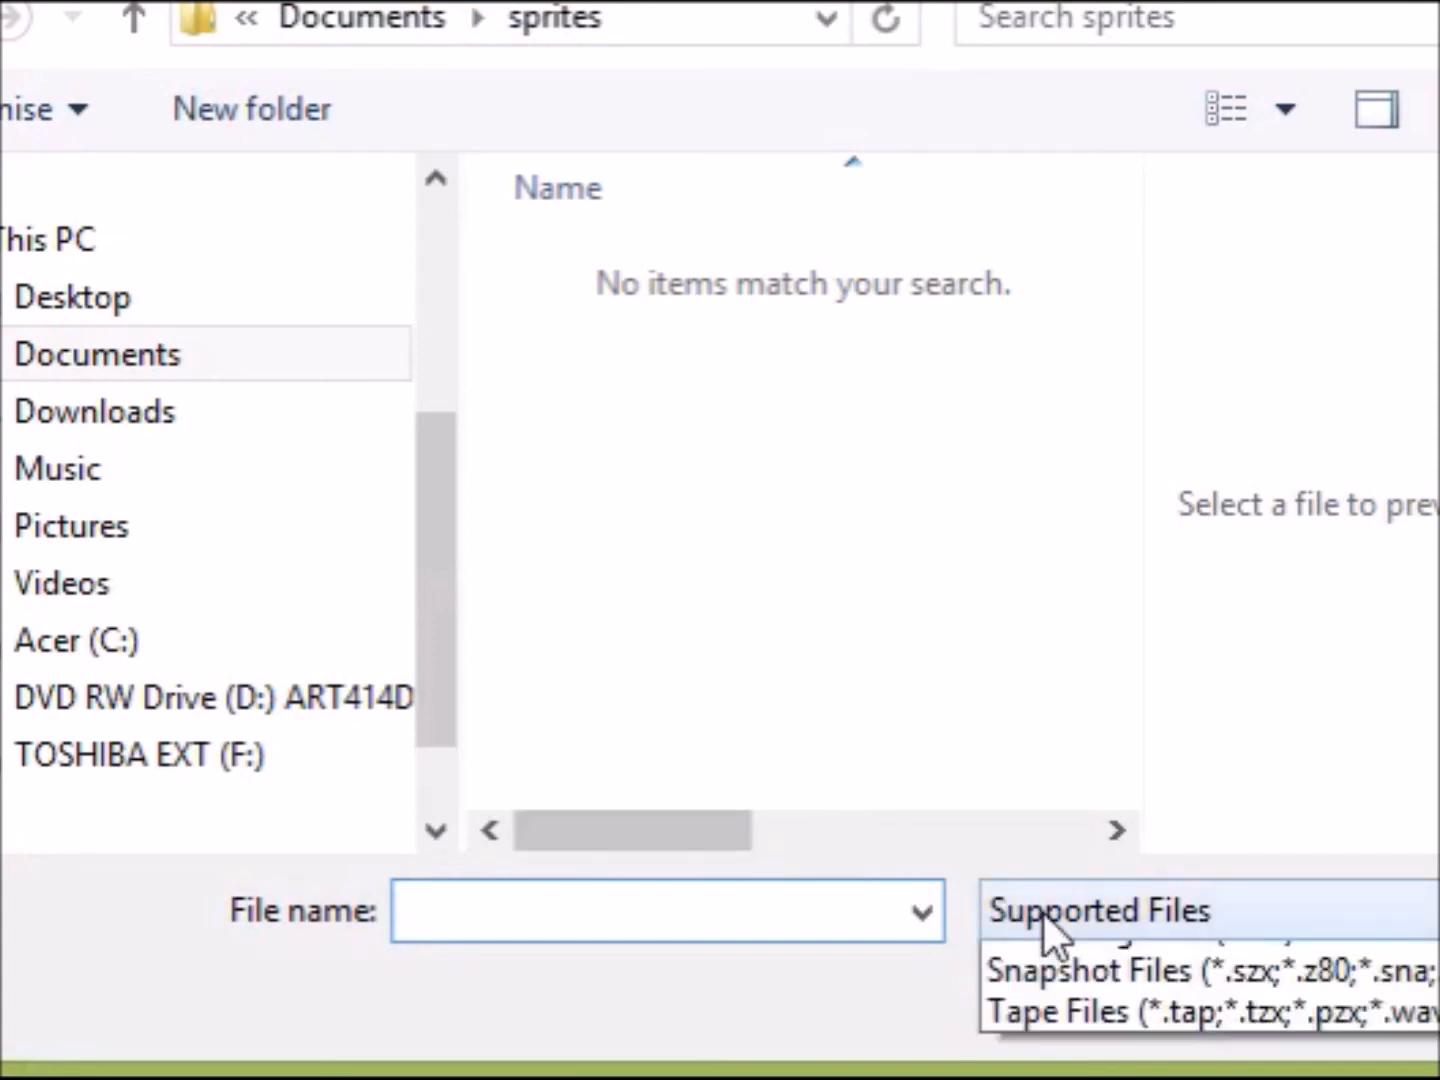
left_click(1081, 1003)
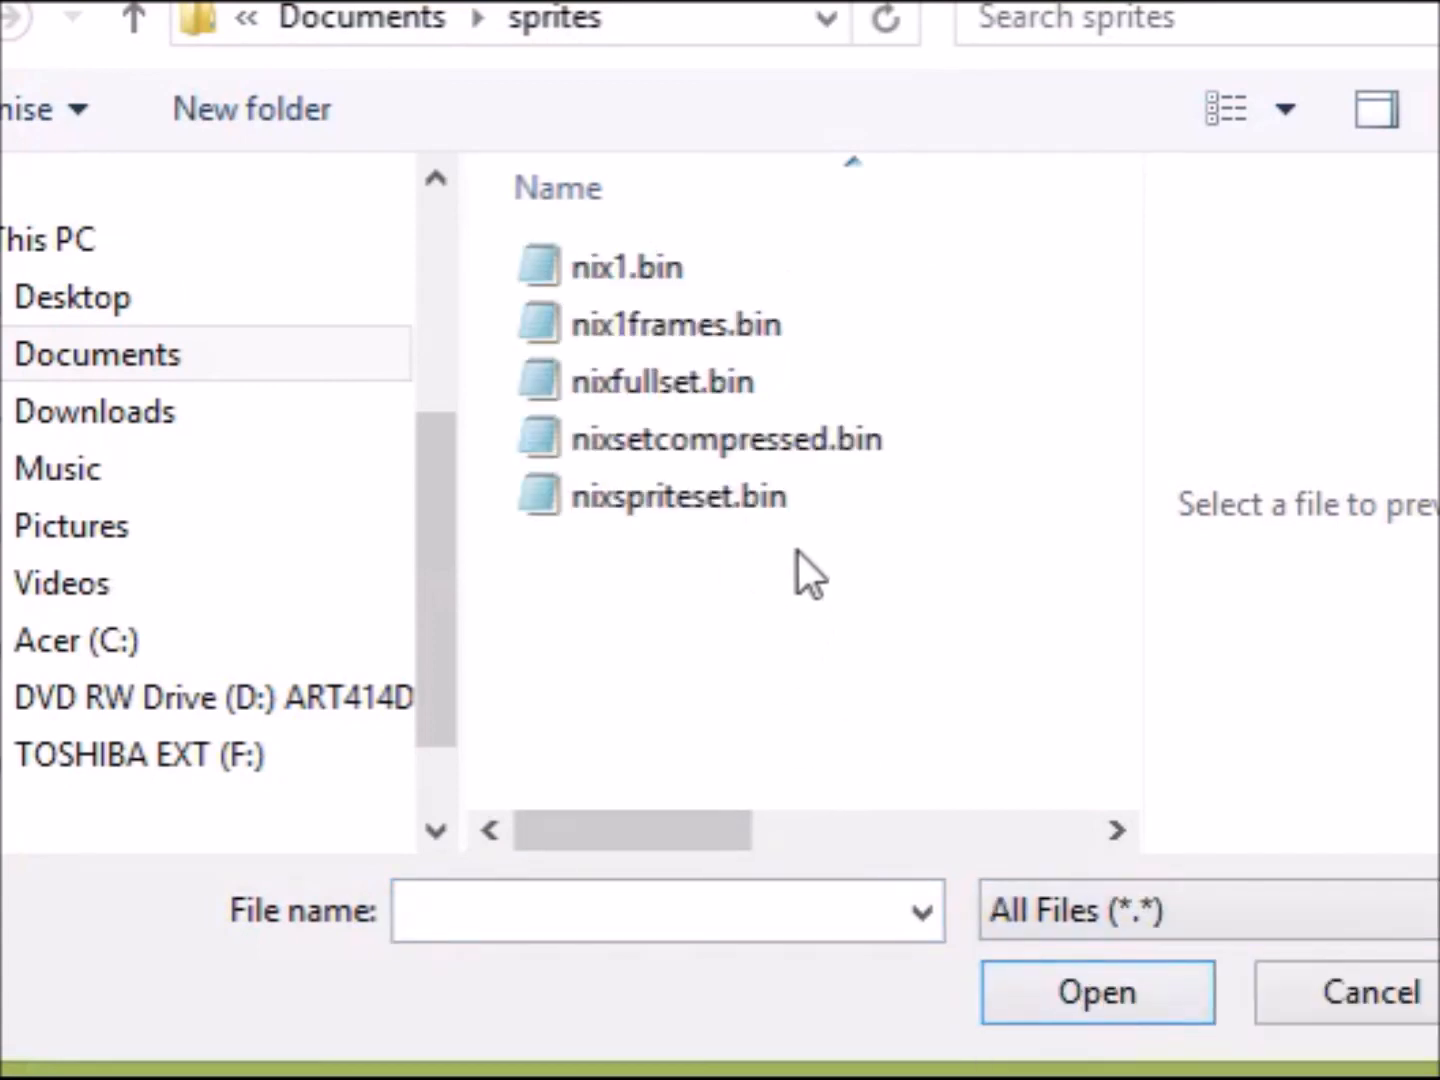
left_click(752, 447)
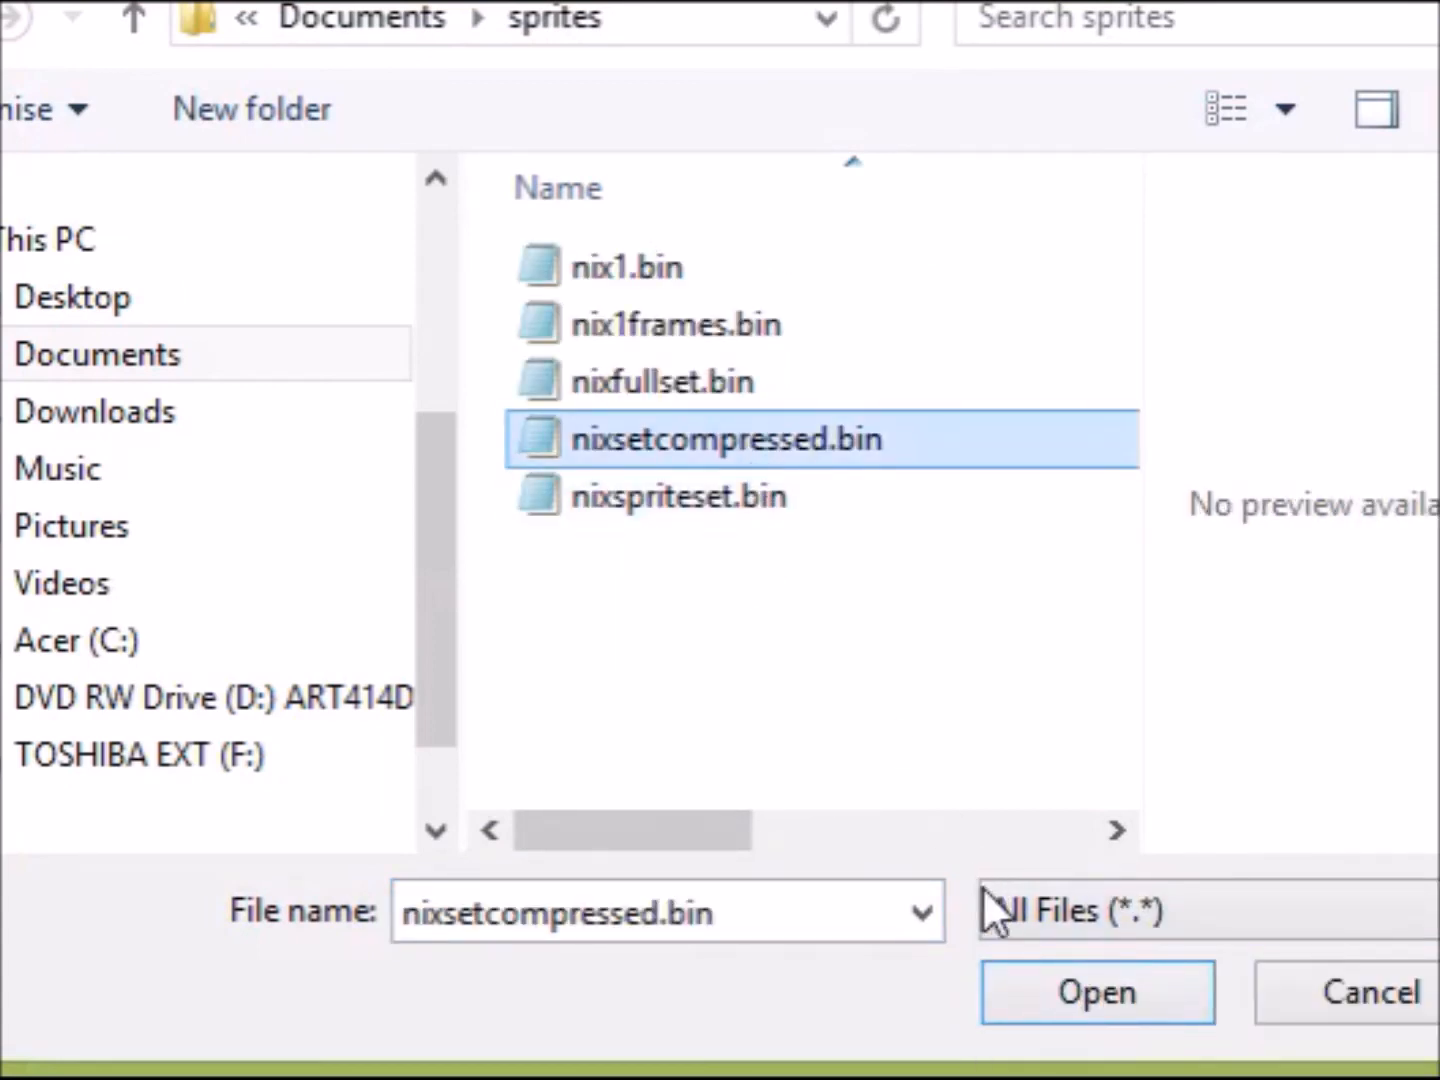
left_click(1062, 994)
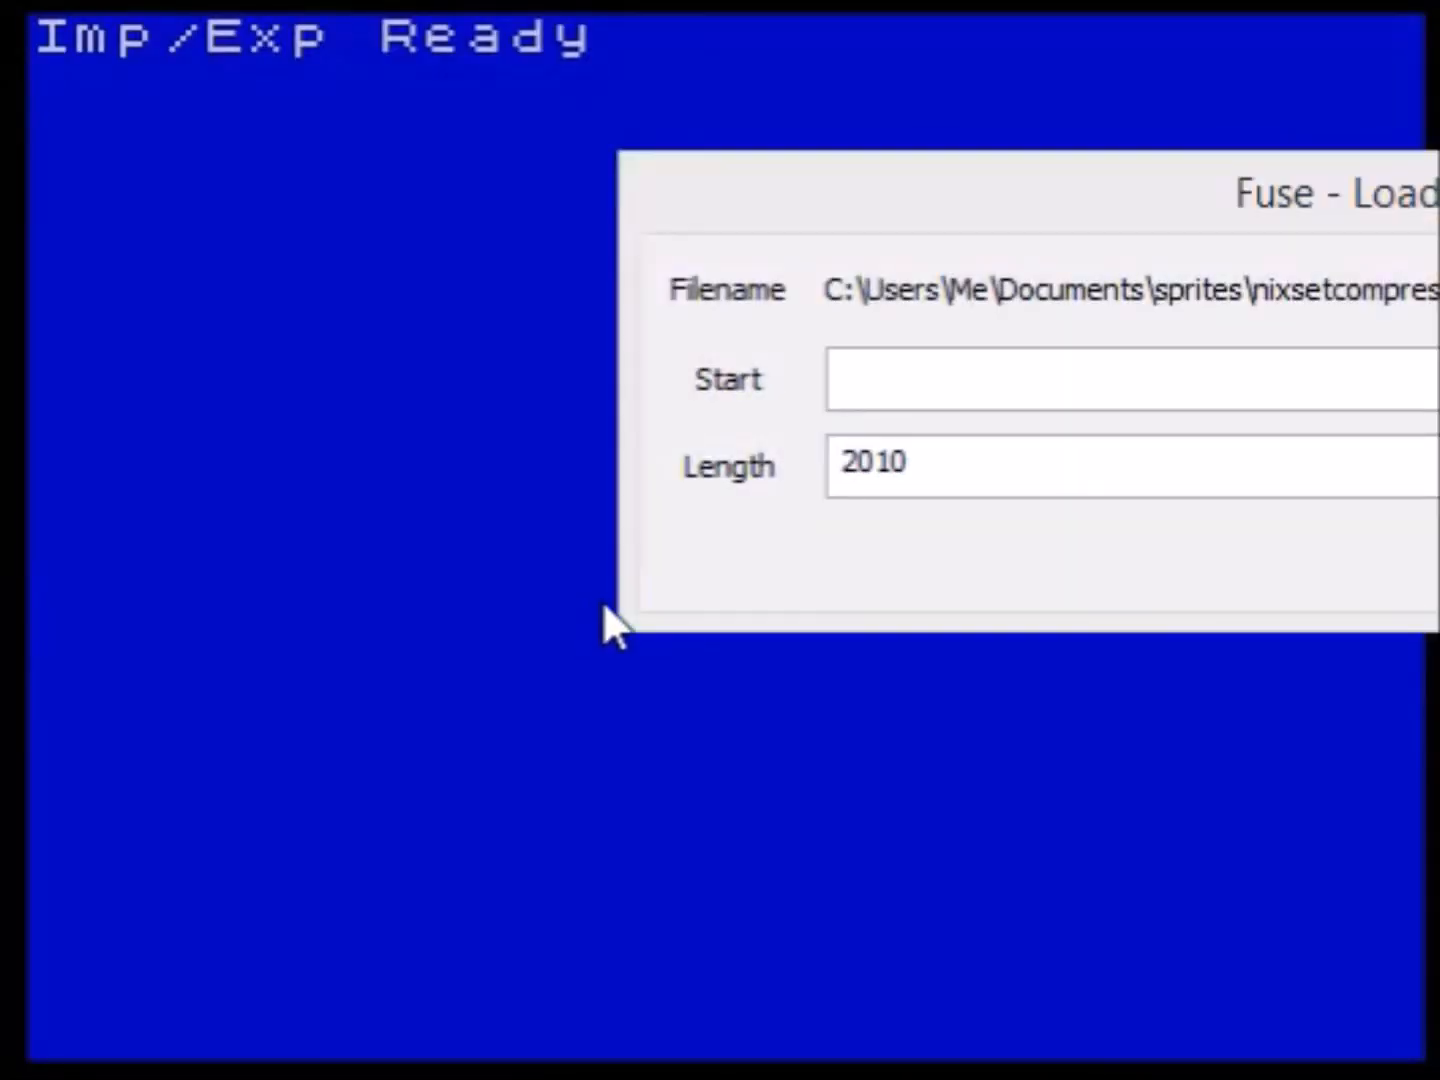
- Load the compressed sprite binary at start address 49152 and import it into the project
left_click(860, 385)
type("49152")
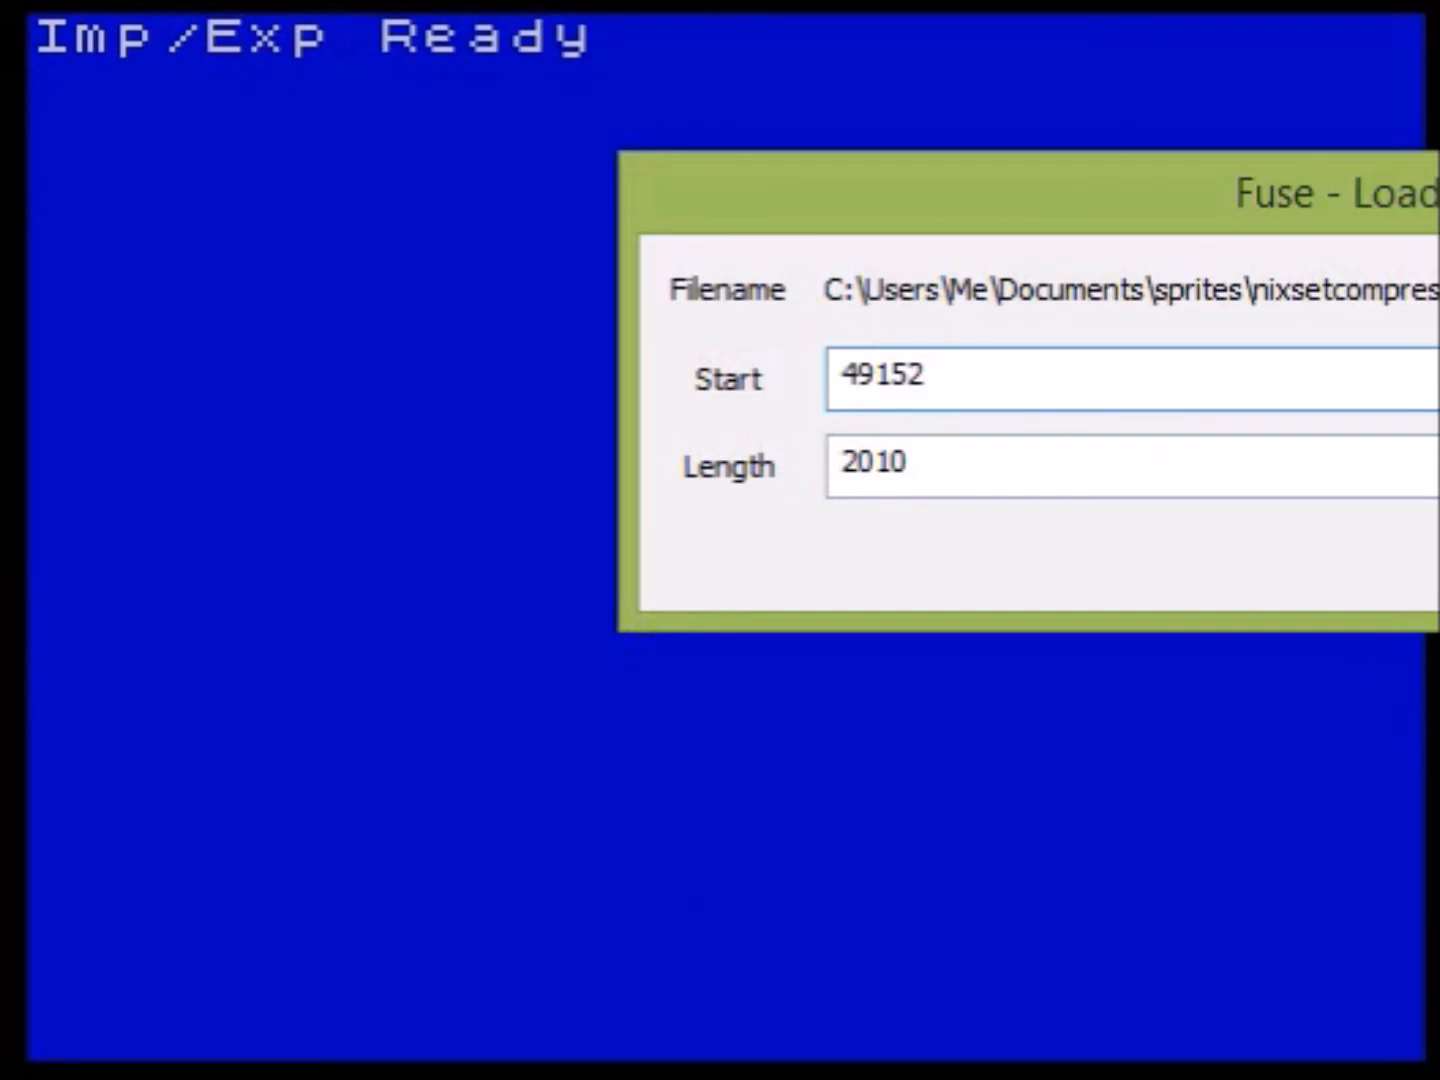
key("Return")
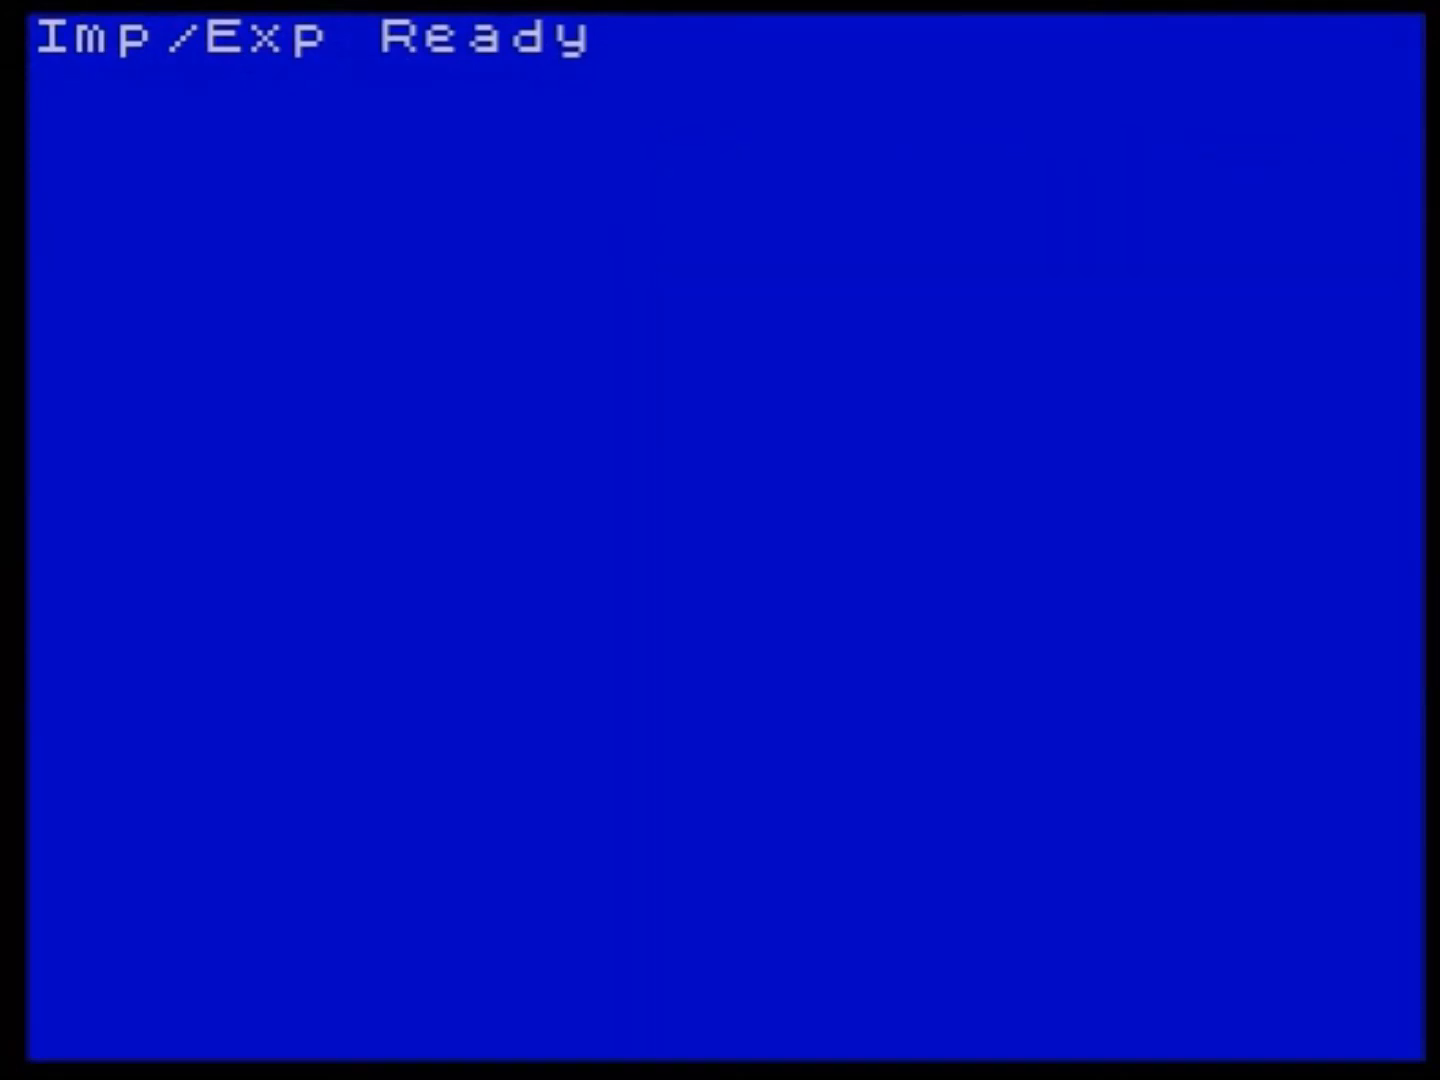
key("Return")
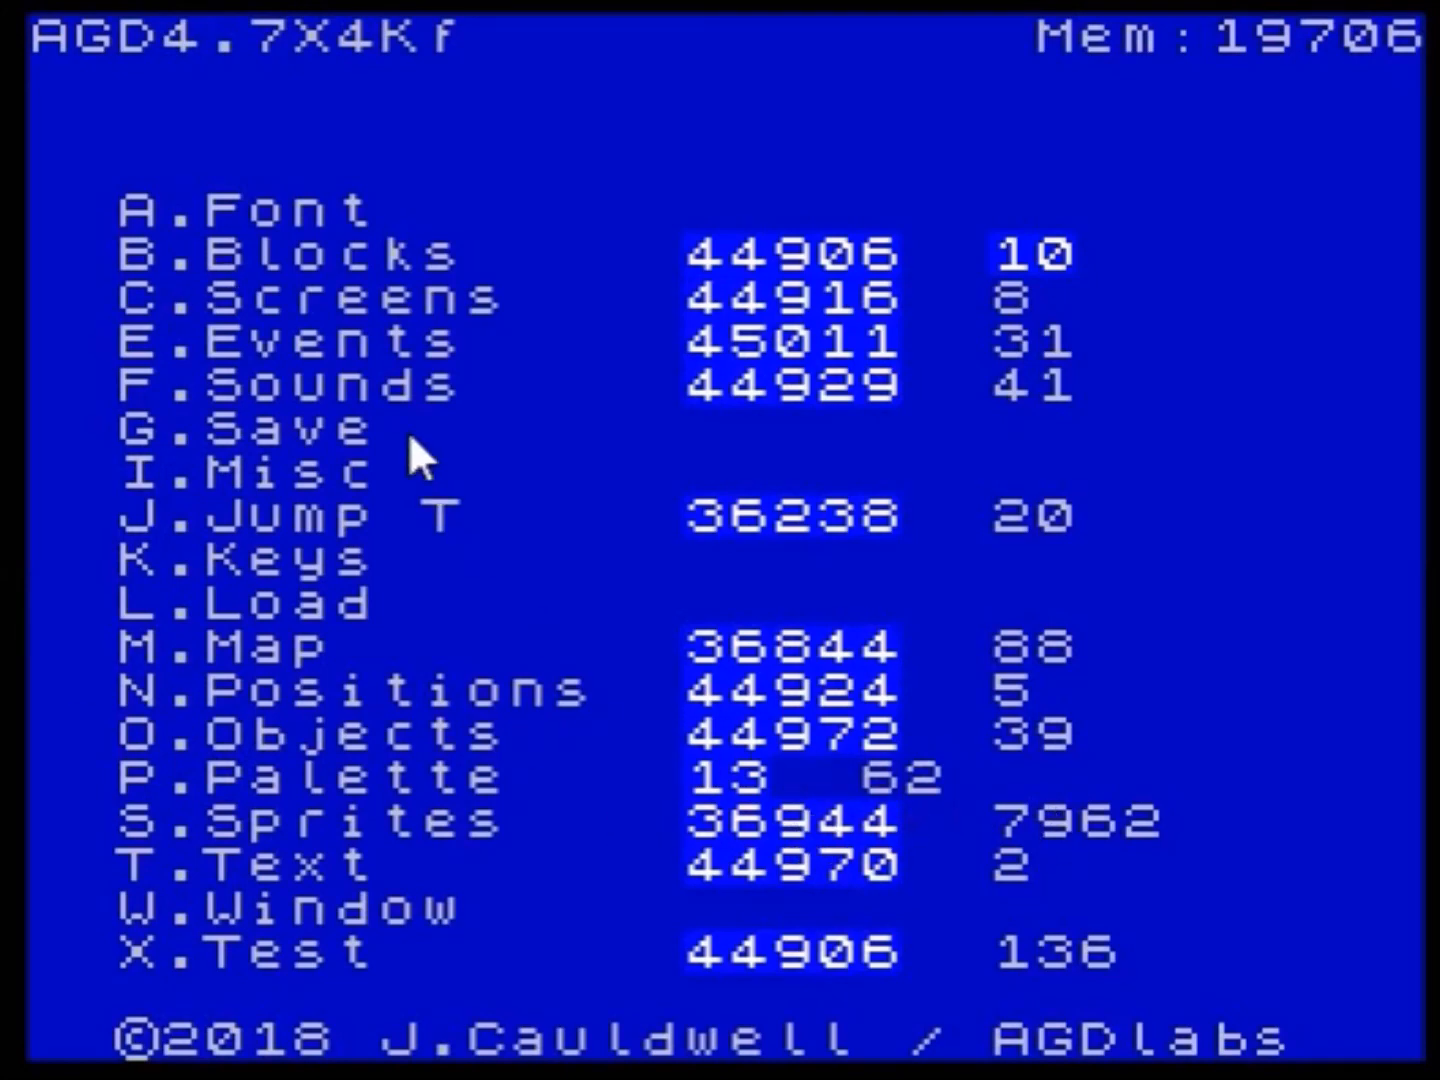
- Open the sprite editor and page forward through the imported images
key("s")
key("minus")
key("minus")
key("minus")
key("minus")
key("minus")
key("minus")
key("minus")
key("minus")
key("minus")
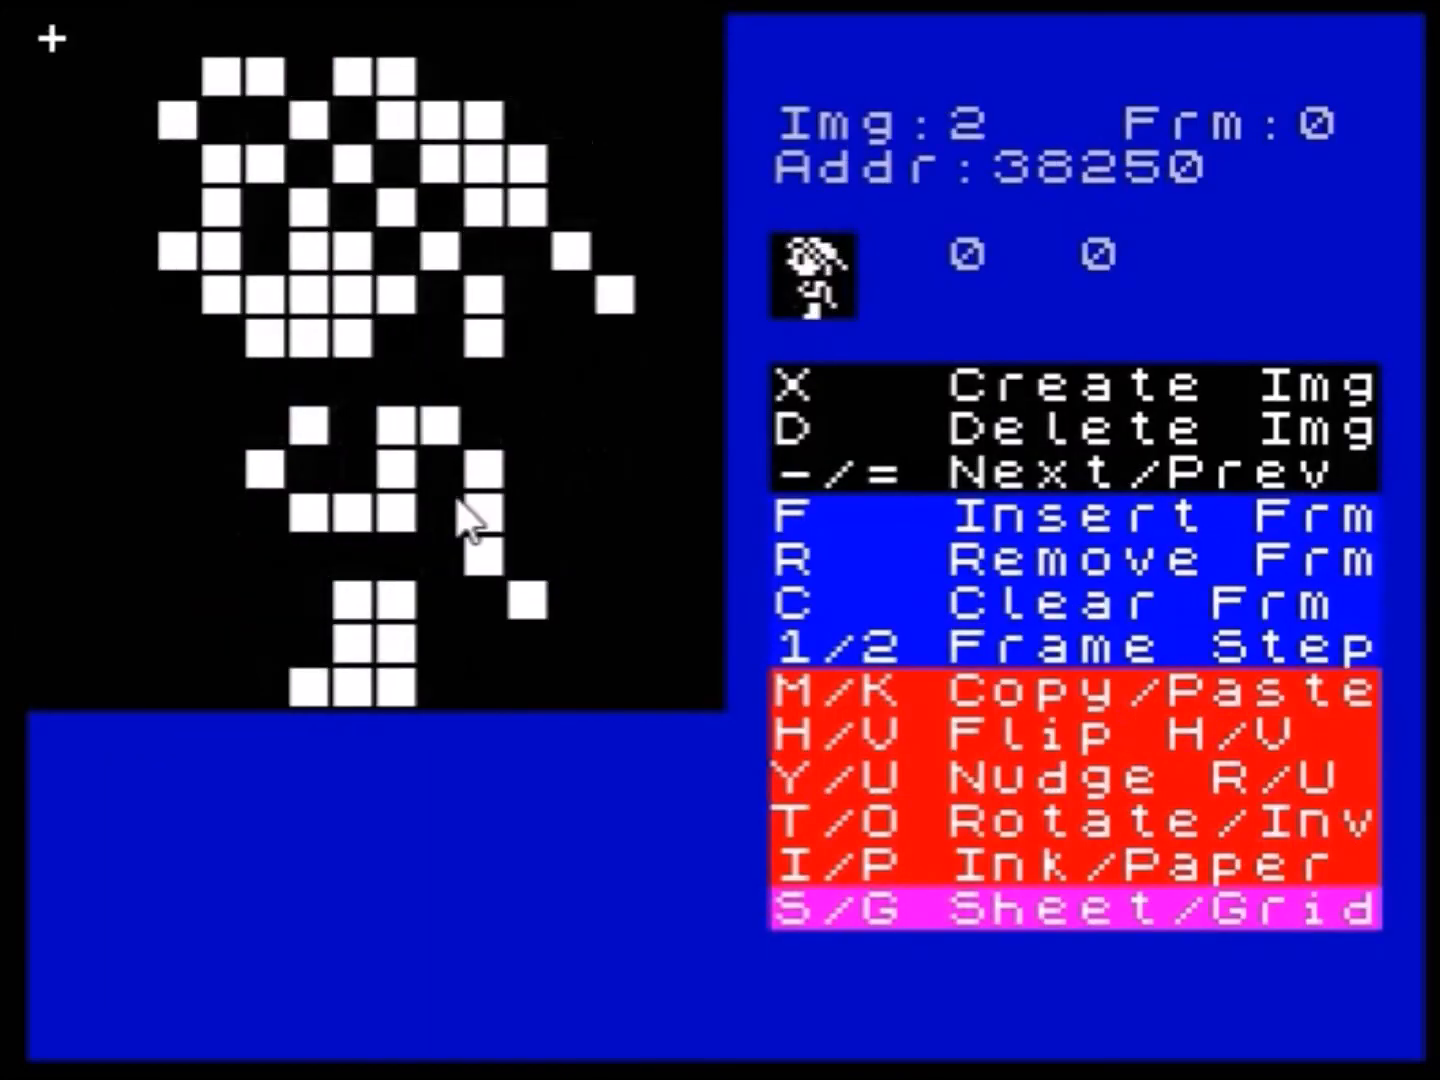
- Step through the frames of the imported sprites, check the neighbouring images, and return to the main menu
key("2")
key("2")
key("2")
key("2")
key("2")
key("2")
key("2")
key("2")
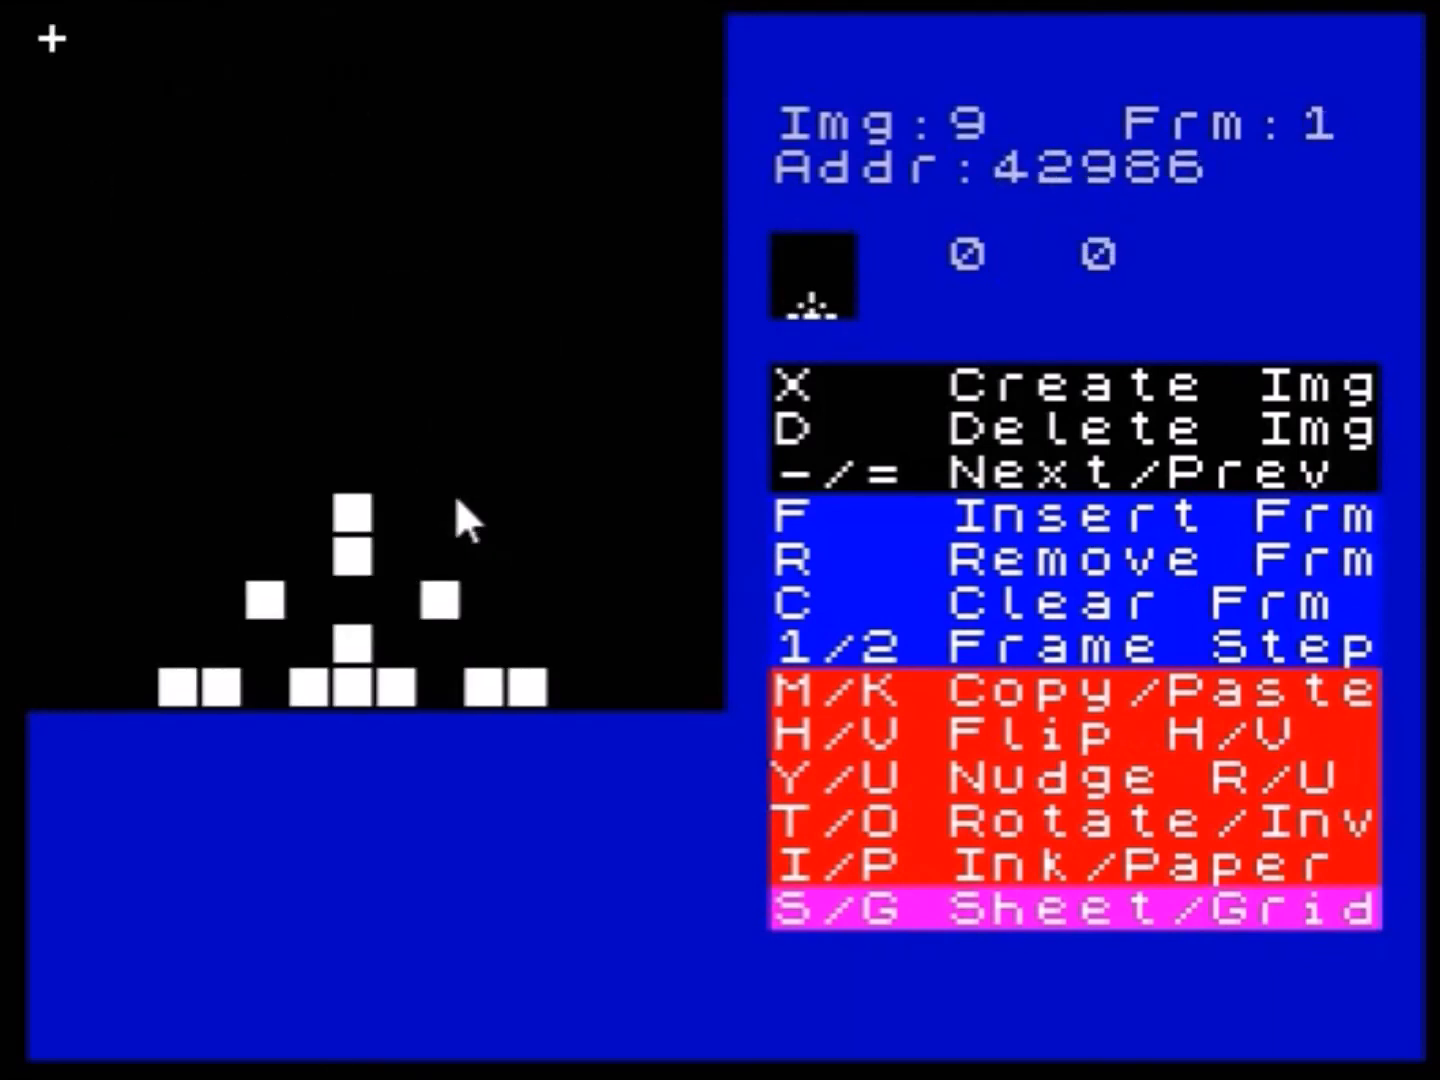
key("minus")
key("minus")
key("equal")
key("equal")
key("Return")
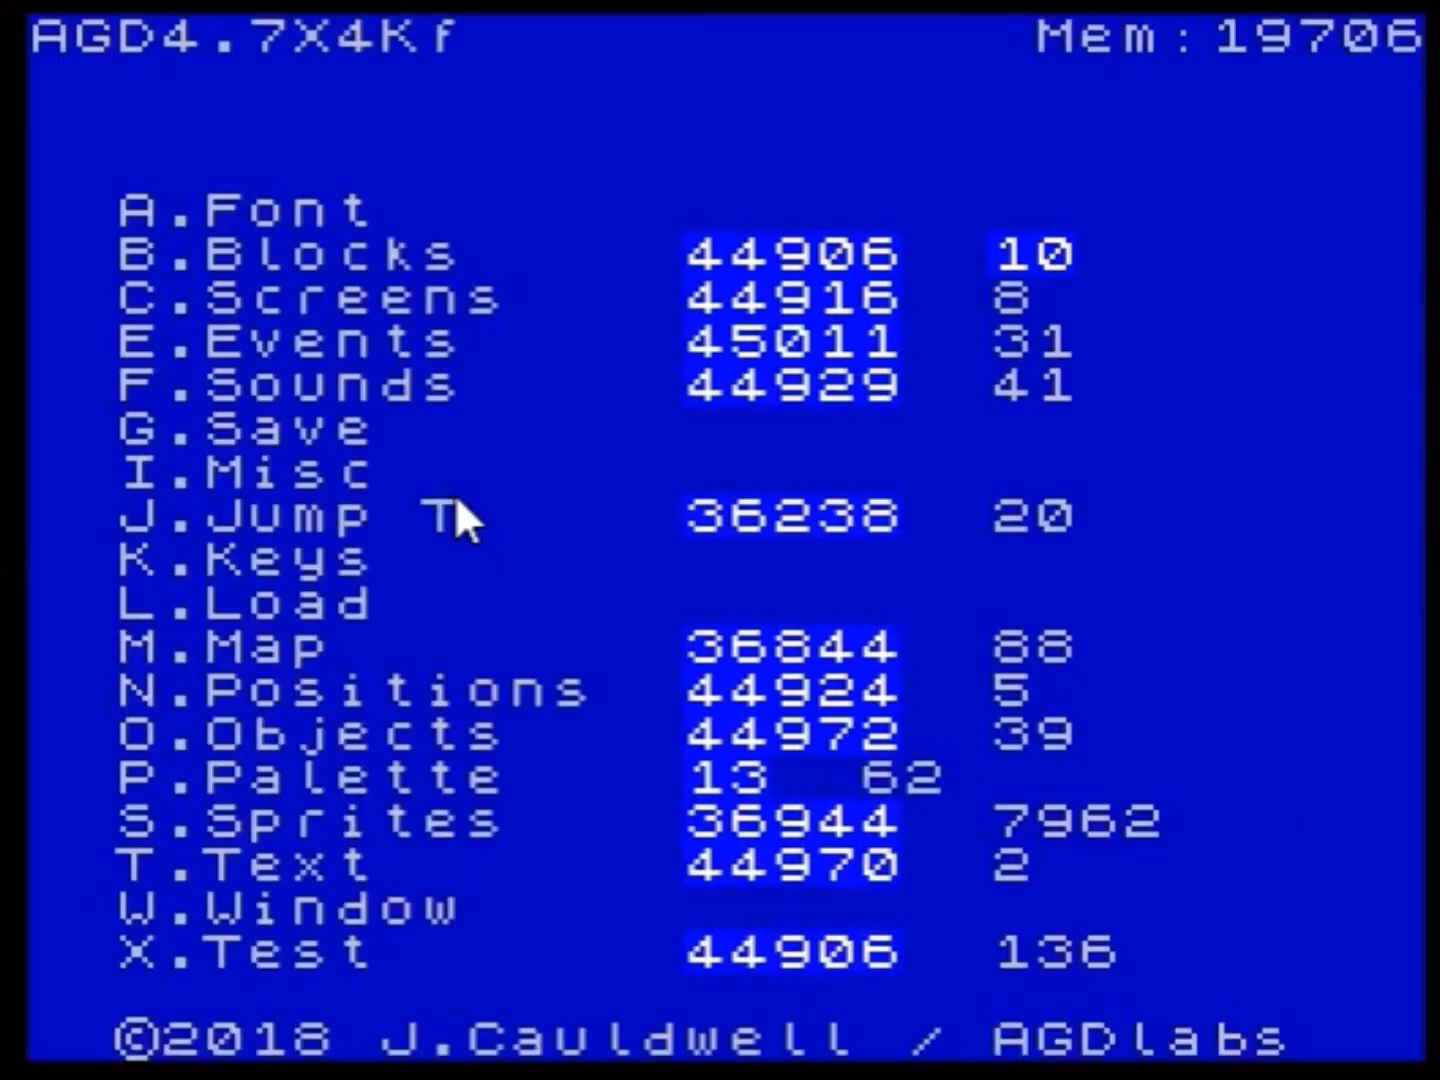